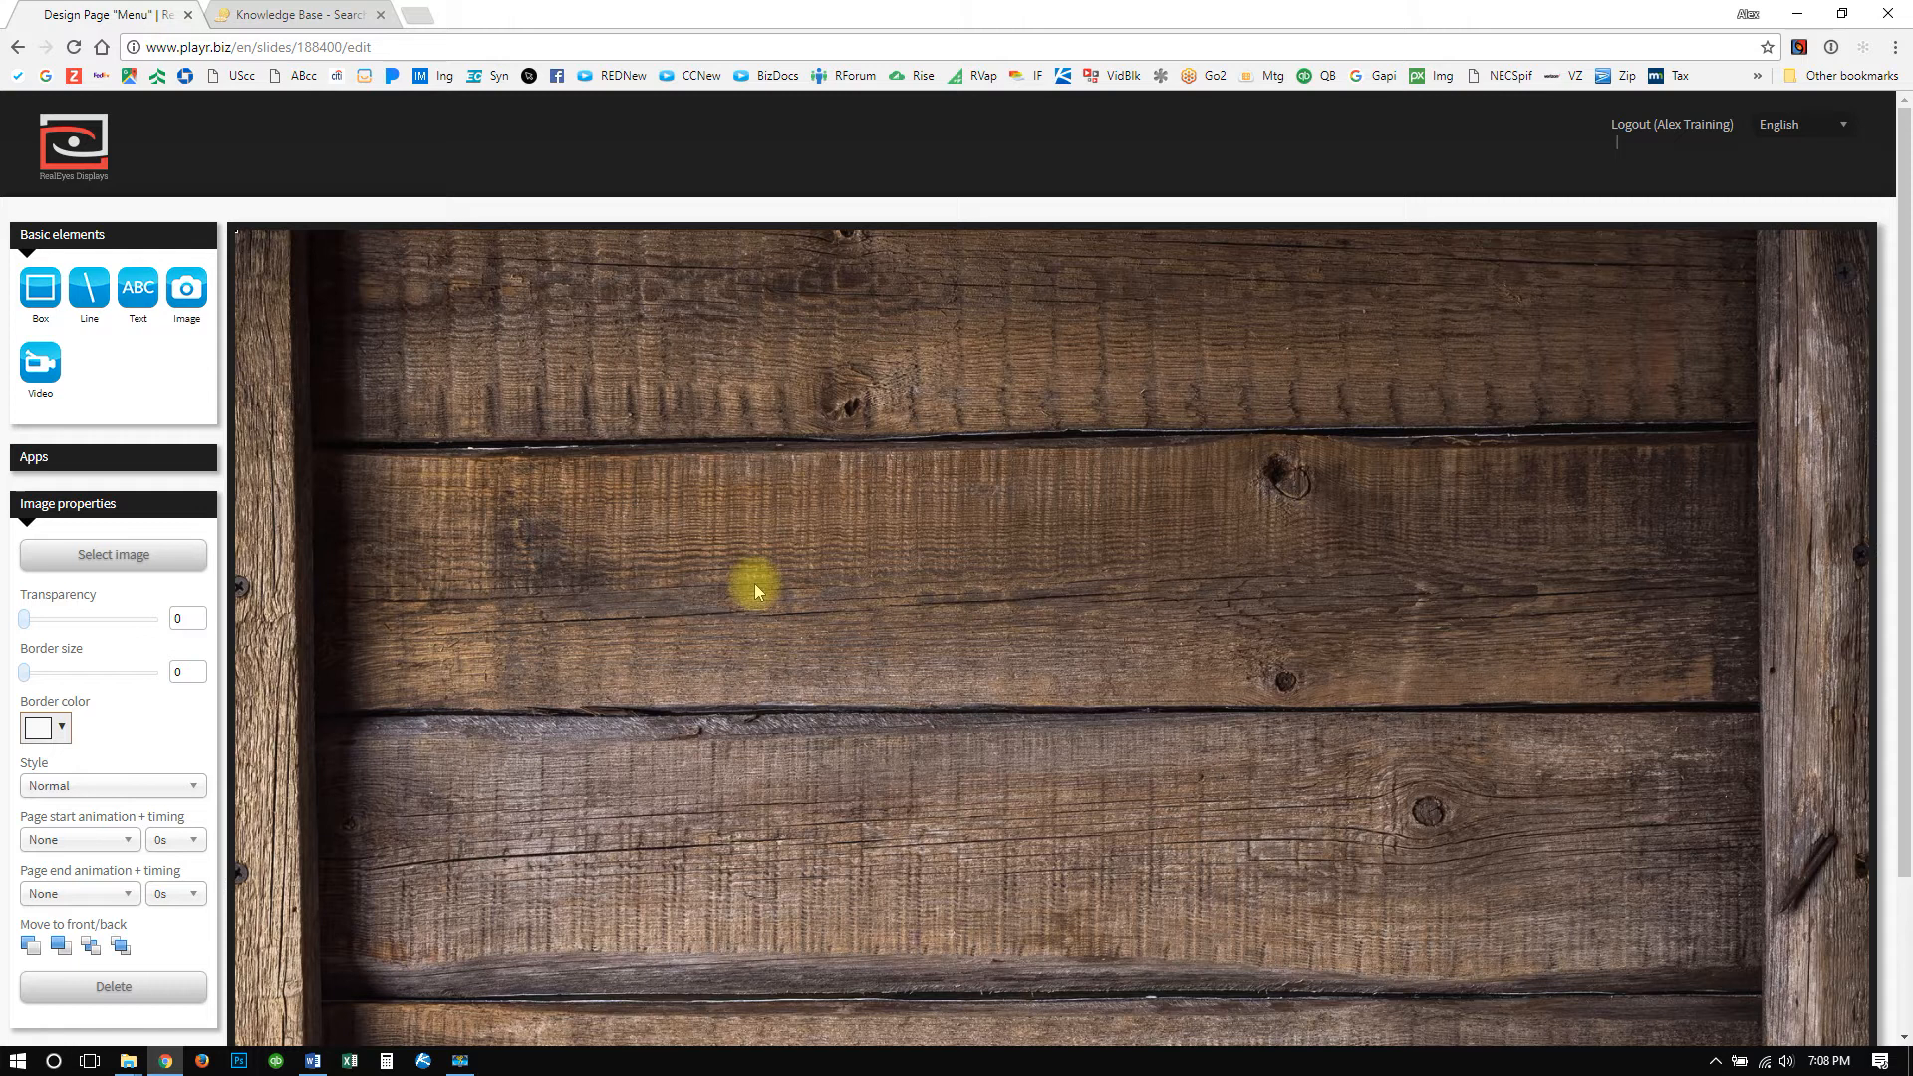
# Enlarge the wooden background image to about 2018 × 1345 so that it extends past the page edge.
pyautogui.scroll(-2, 756, 583)
pyautogui.scroll(2, 752, 594)
pyautogui.click(1762, 294)
pyautogui.moveTo(1860, 239); pyautogui.dragTo(1908, 201)
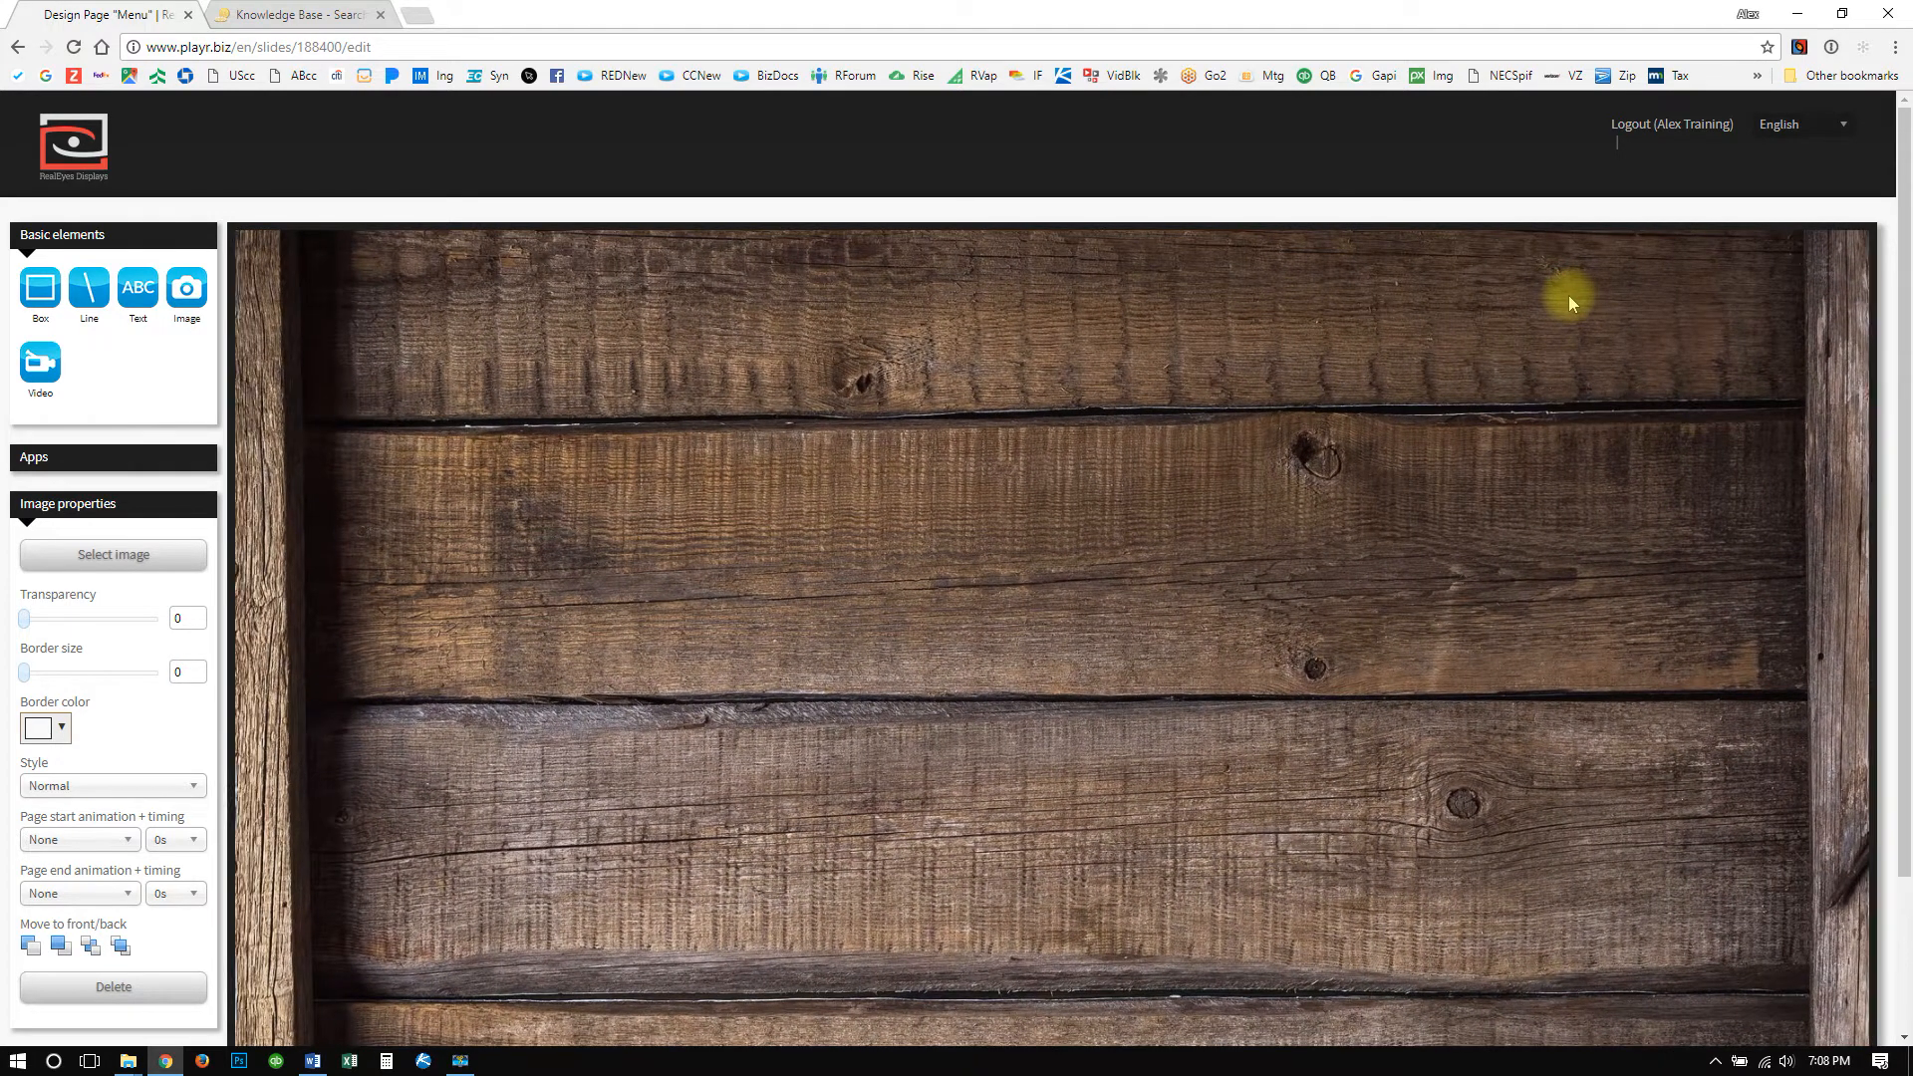
# Add an image element using background-1206941_1920.jpg and place the chalkboard over the wooden background.
pyautogui.moveTo(187, 288); pyautogui.dragTo(572, 342)
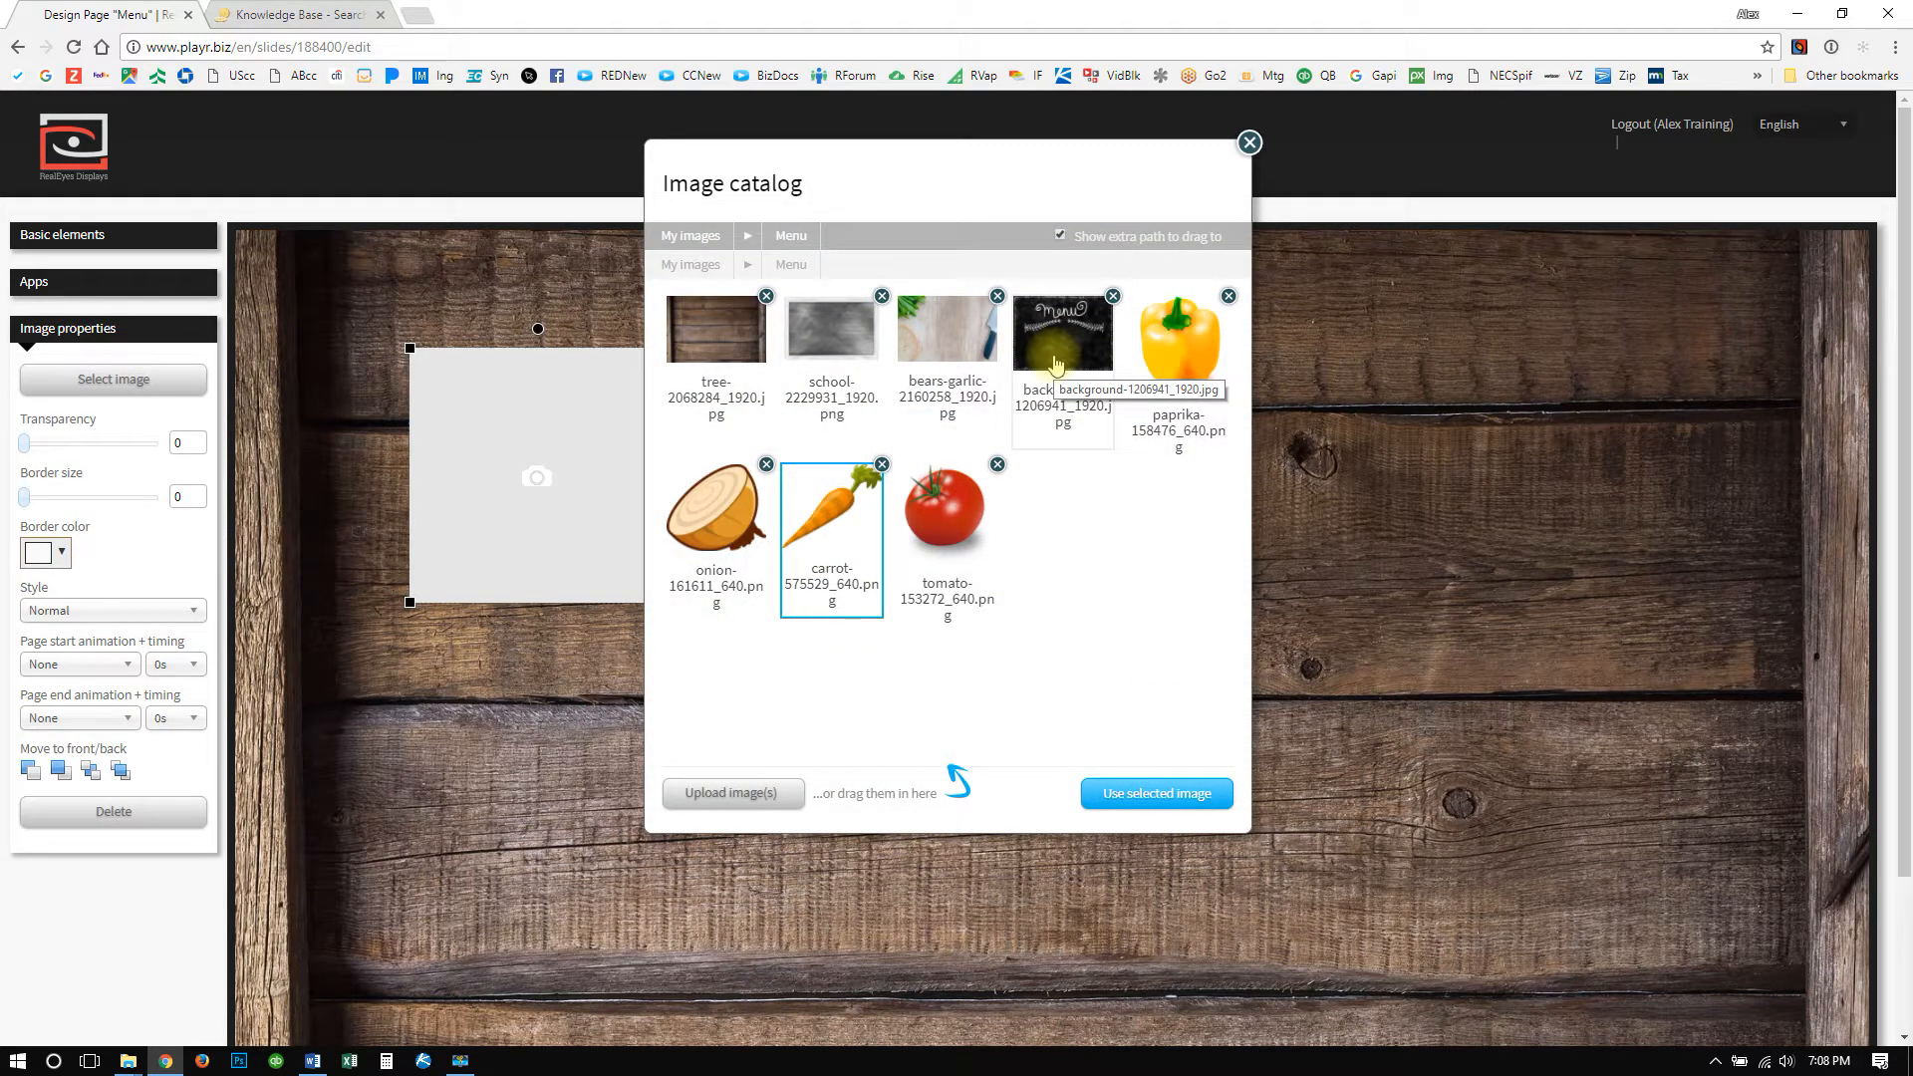
pyautogui.click(1057, 364)
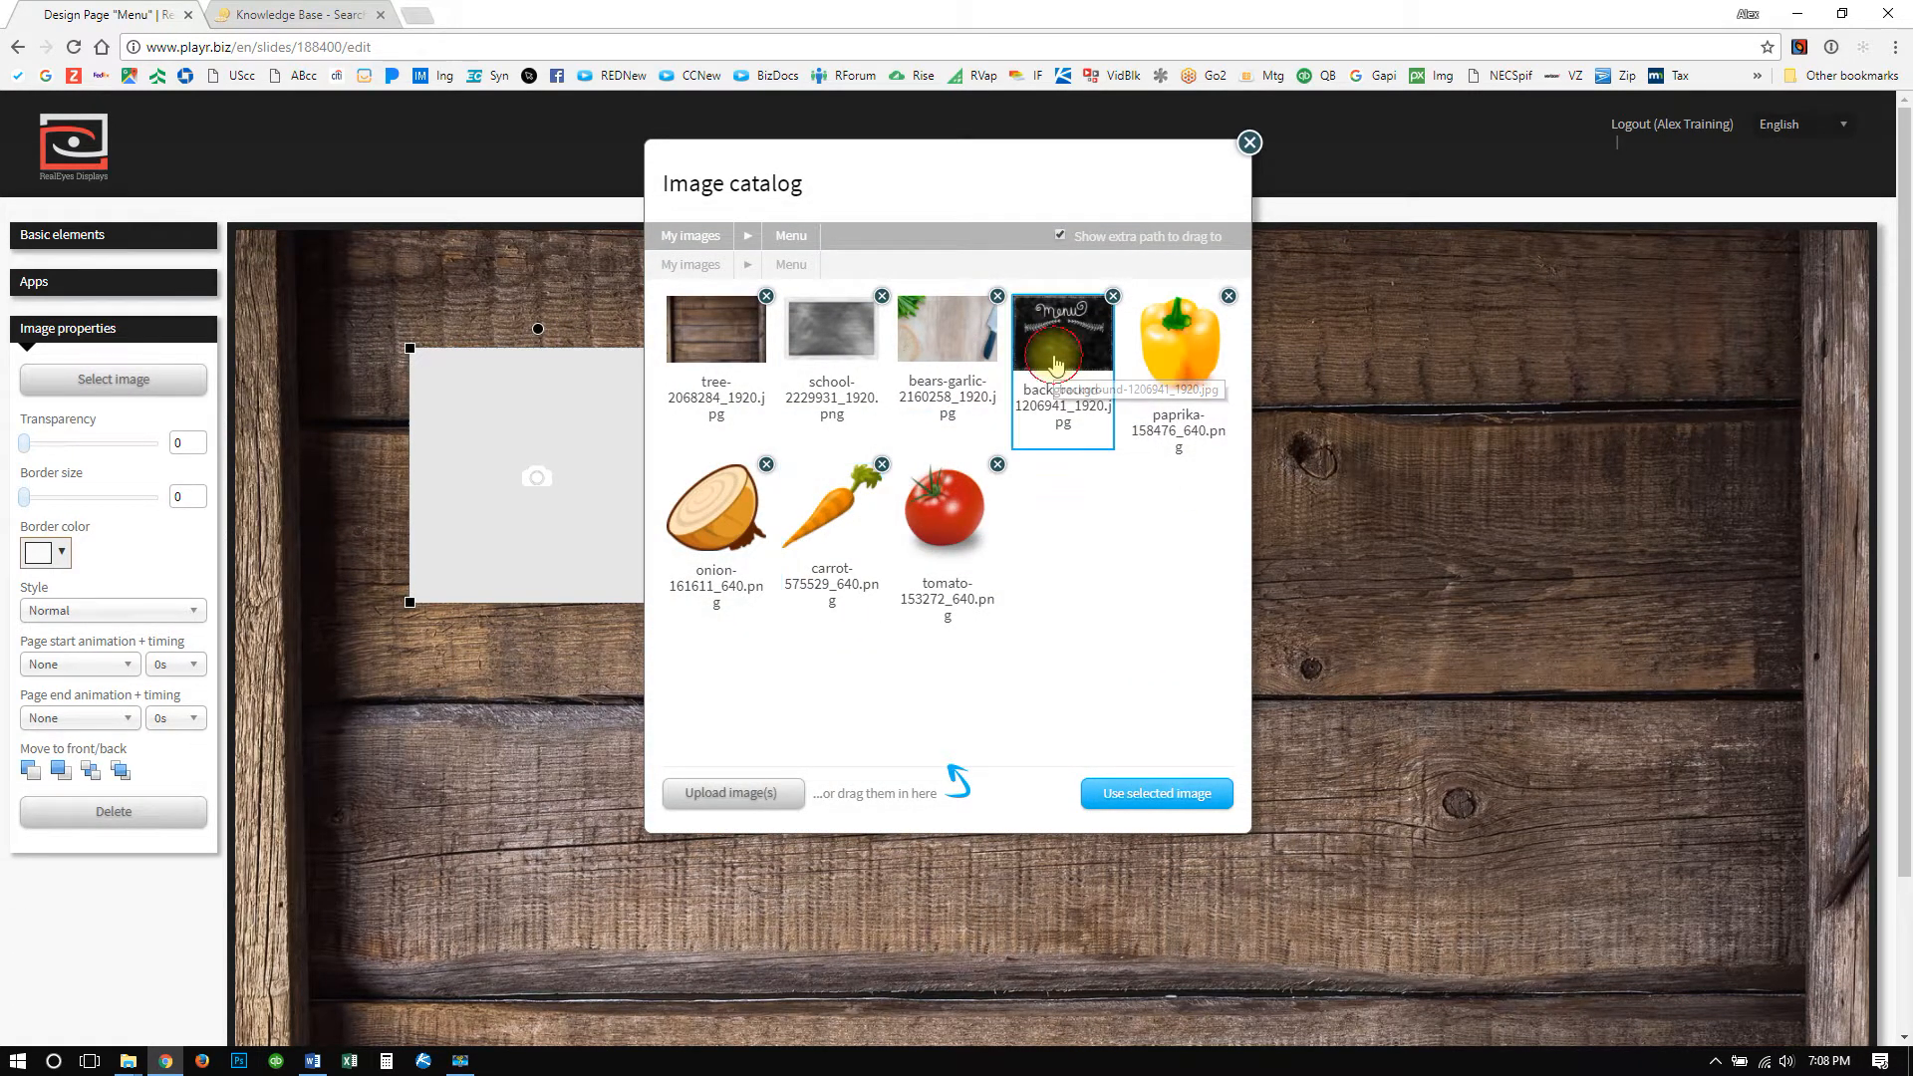
pyautogui.click(1186, 793)
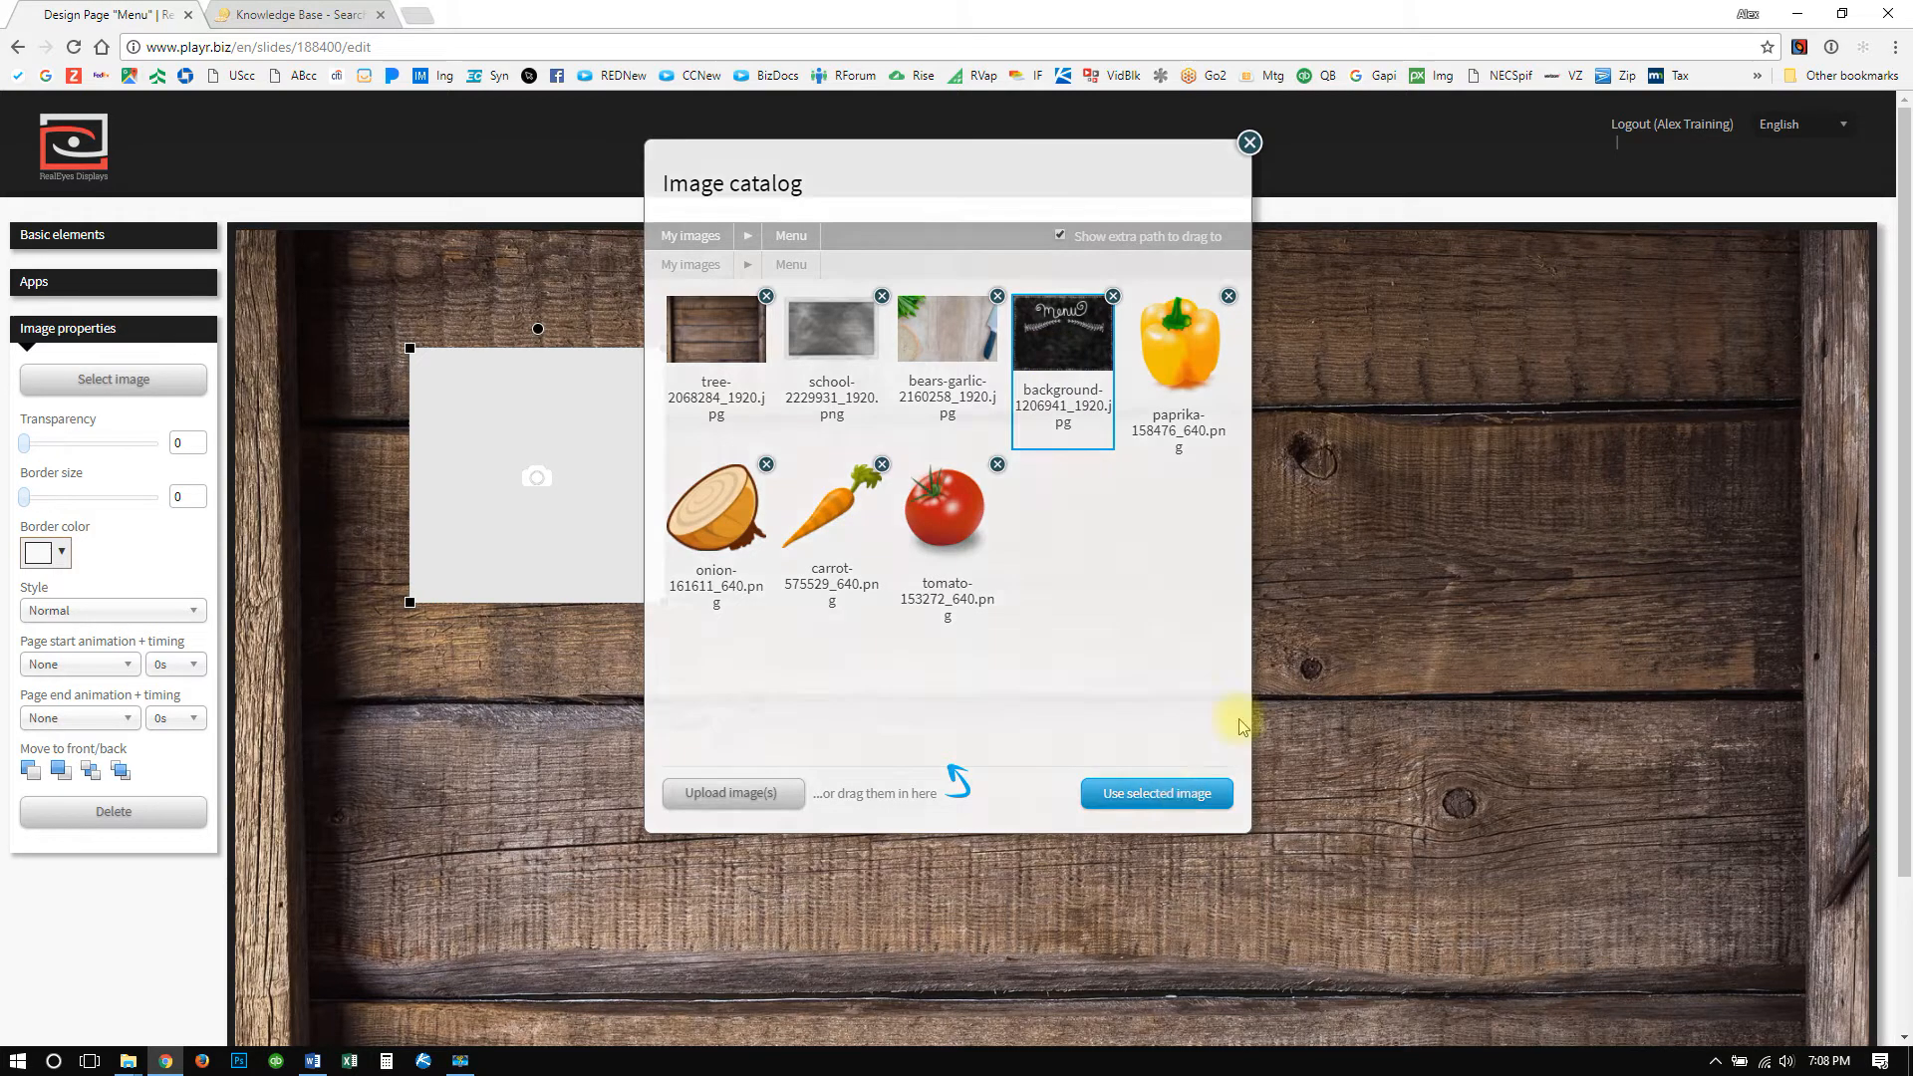
pyautogui.moveTo(918, 555); pyautogui.dragTo(876, 516)
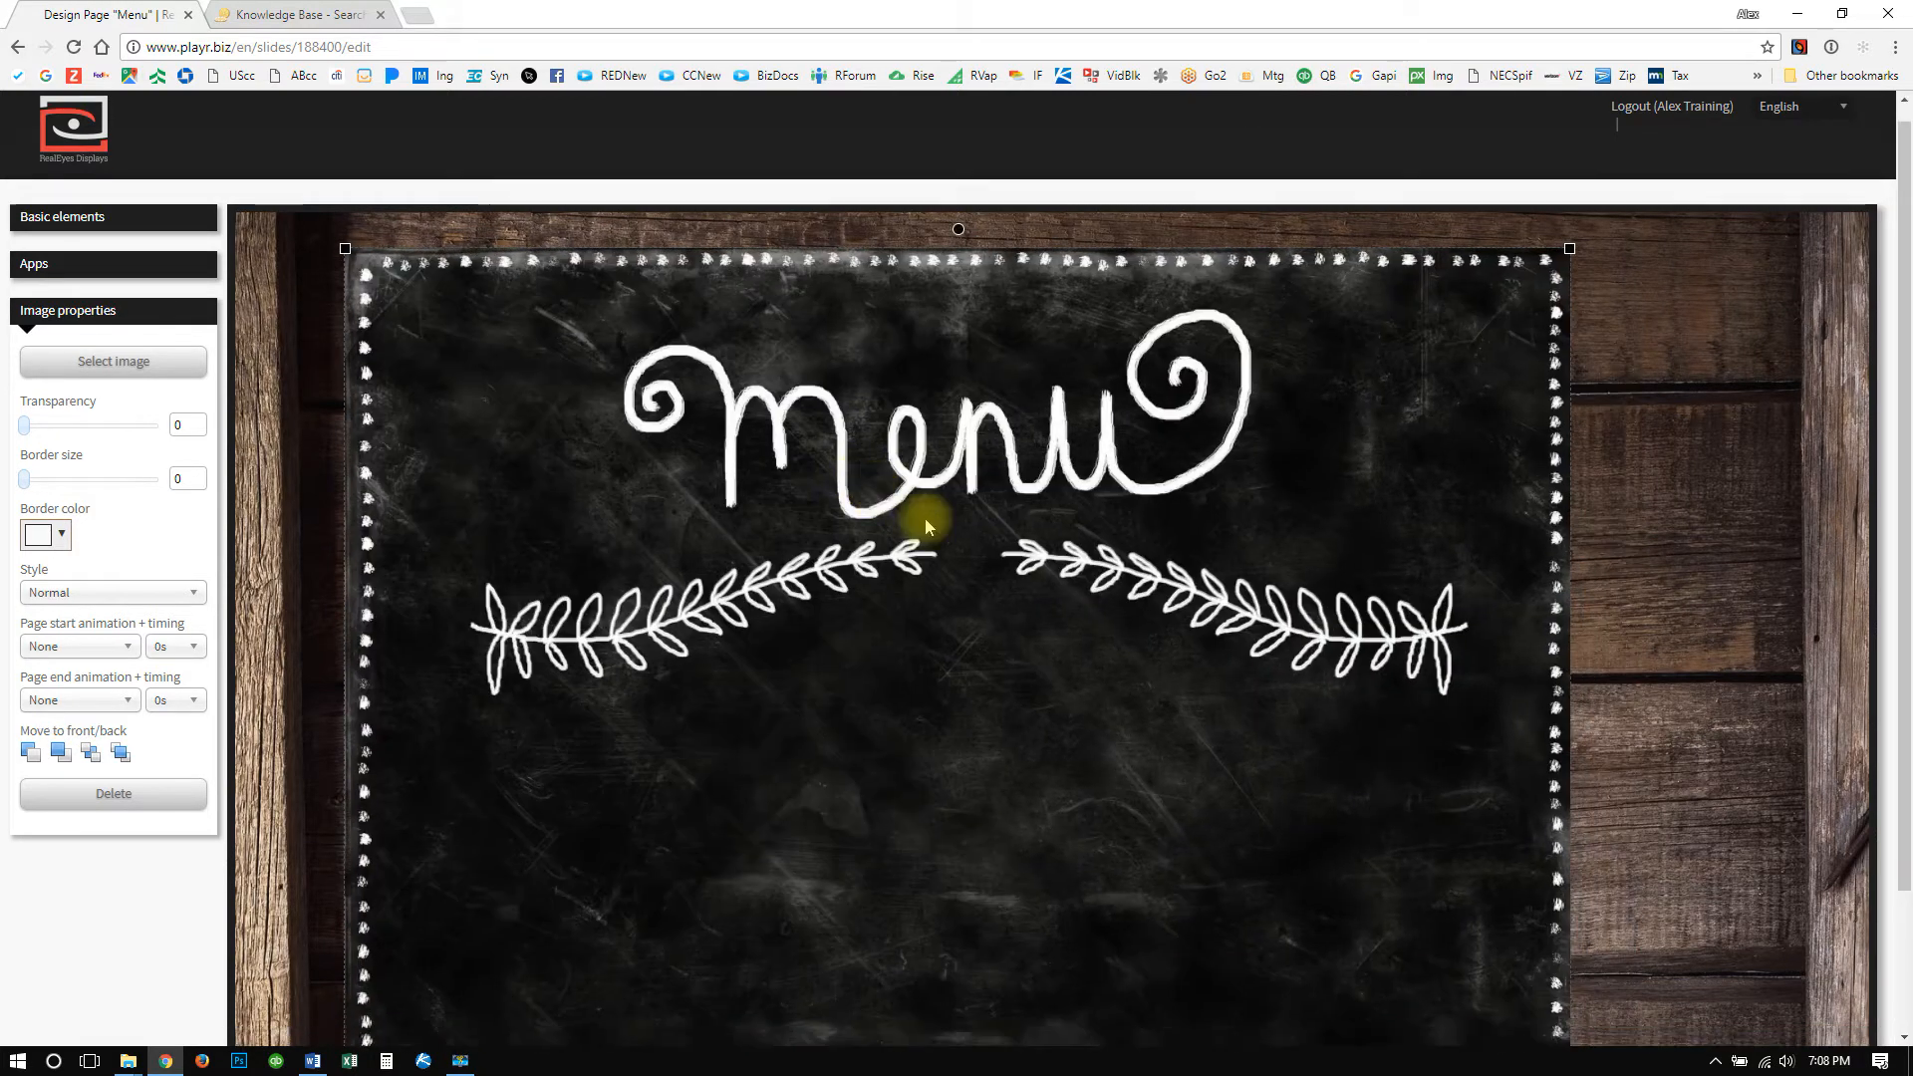
pyautogui.scroll(-2, 1038, 508)
pyautogui.scroll(2, 548, 392)
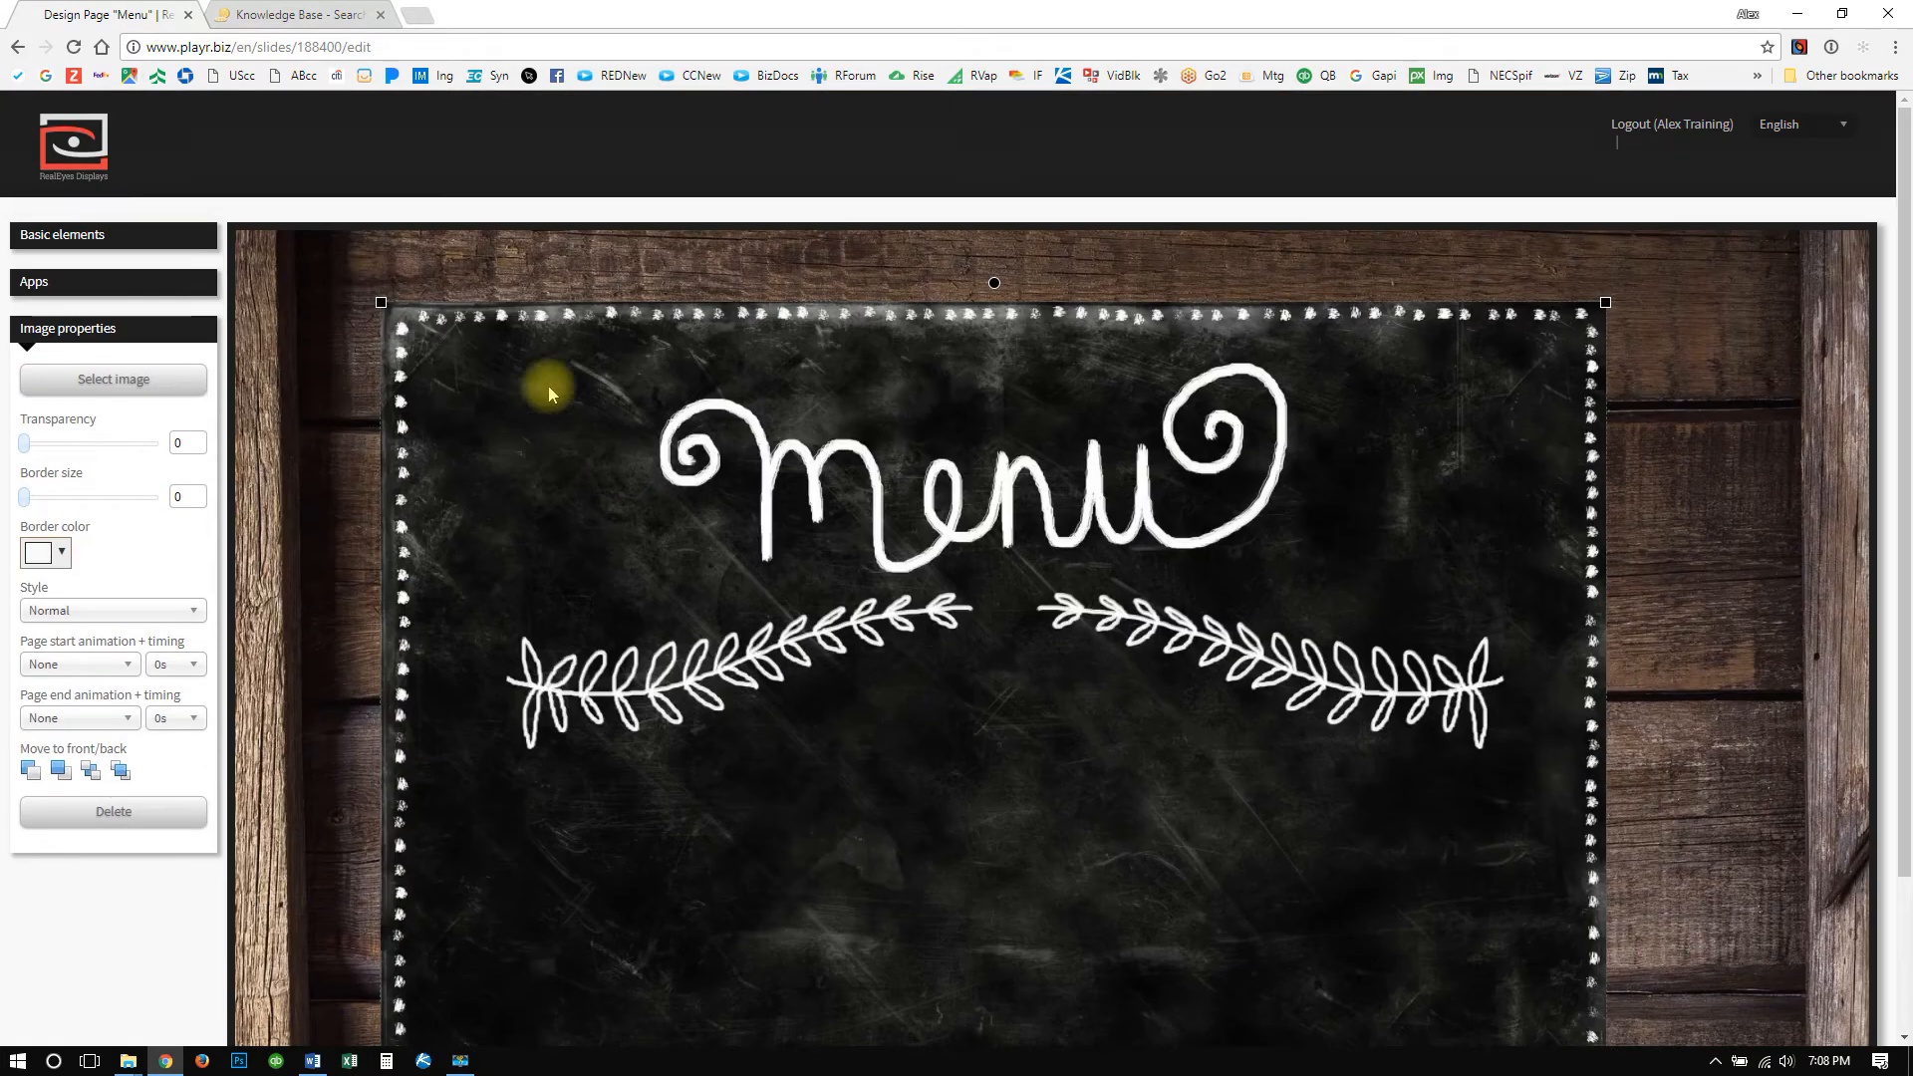
# Shrink the chalkboard image to about 1268 × 951 and position it at about X 210, Y 64.
pyautogui.moveTo(377, 305); pyautogui.dragTo(474, 413)
pyautogui.moveTo(841, 643); pyautogui.dragTo(674, 493)
pyautogui.scroll(-2, 897, 653)
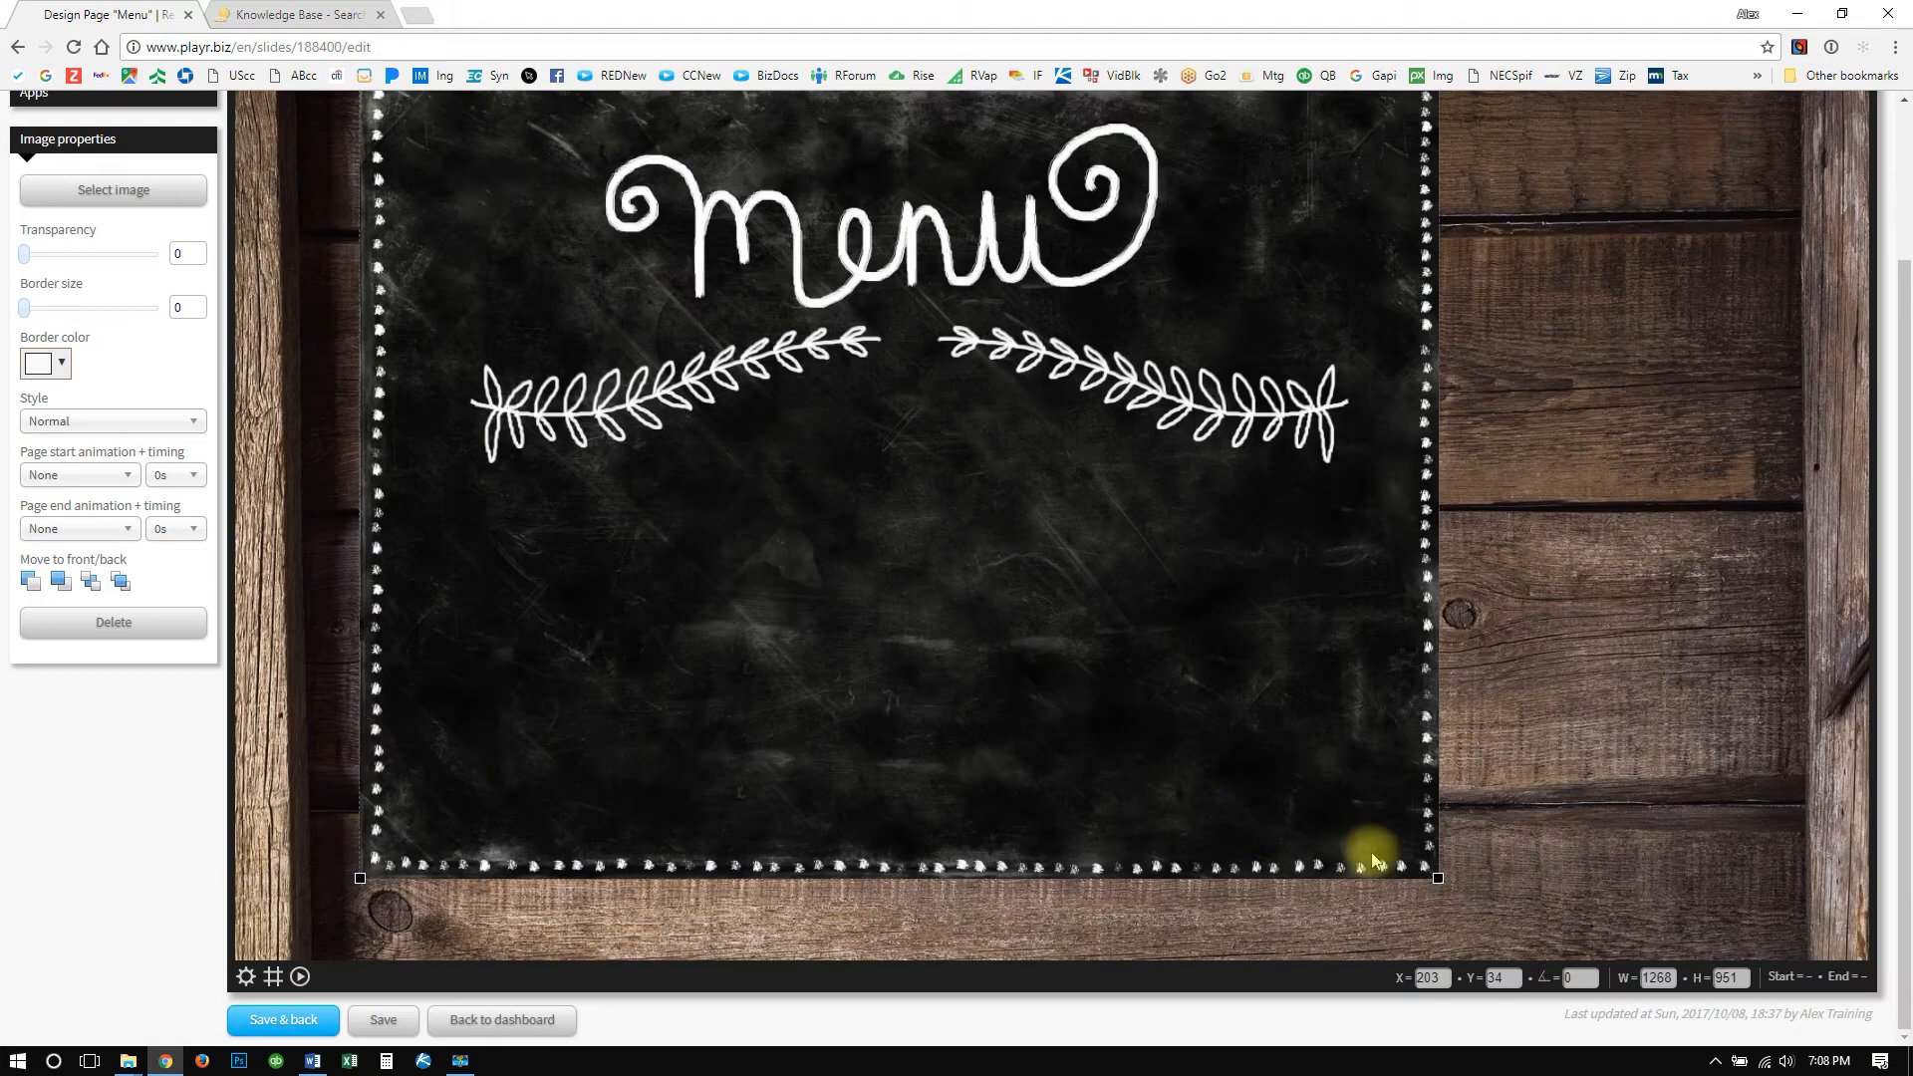
pyautogui.moveTo(1218, 736); pyautogui.dragTo(1227, 767)
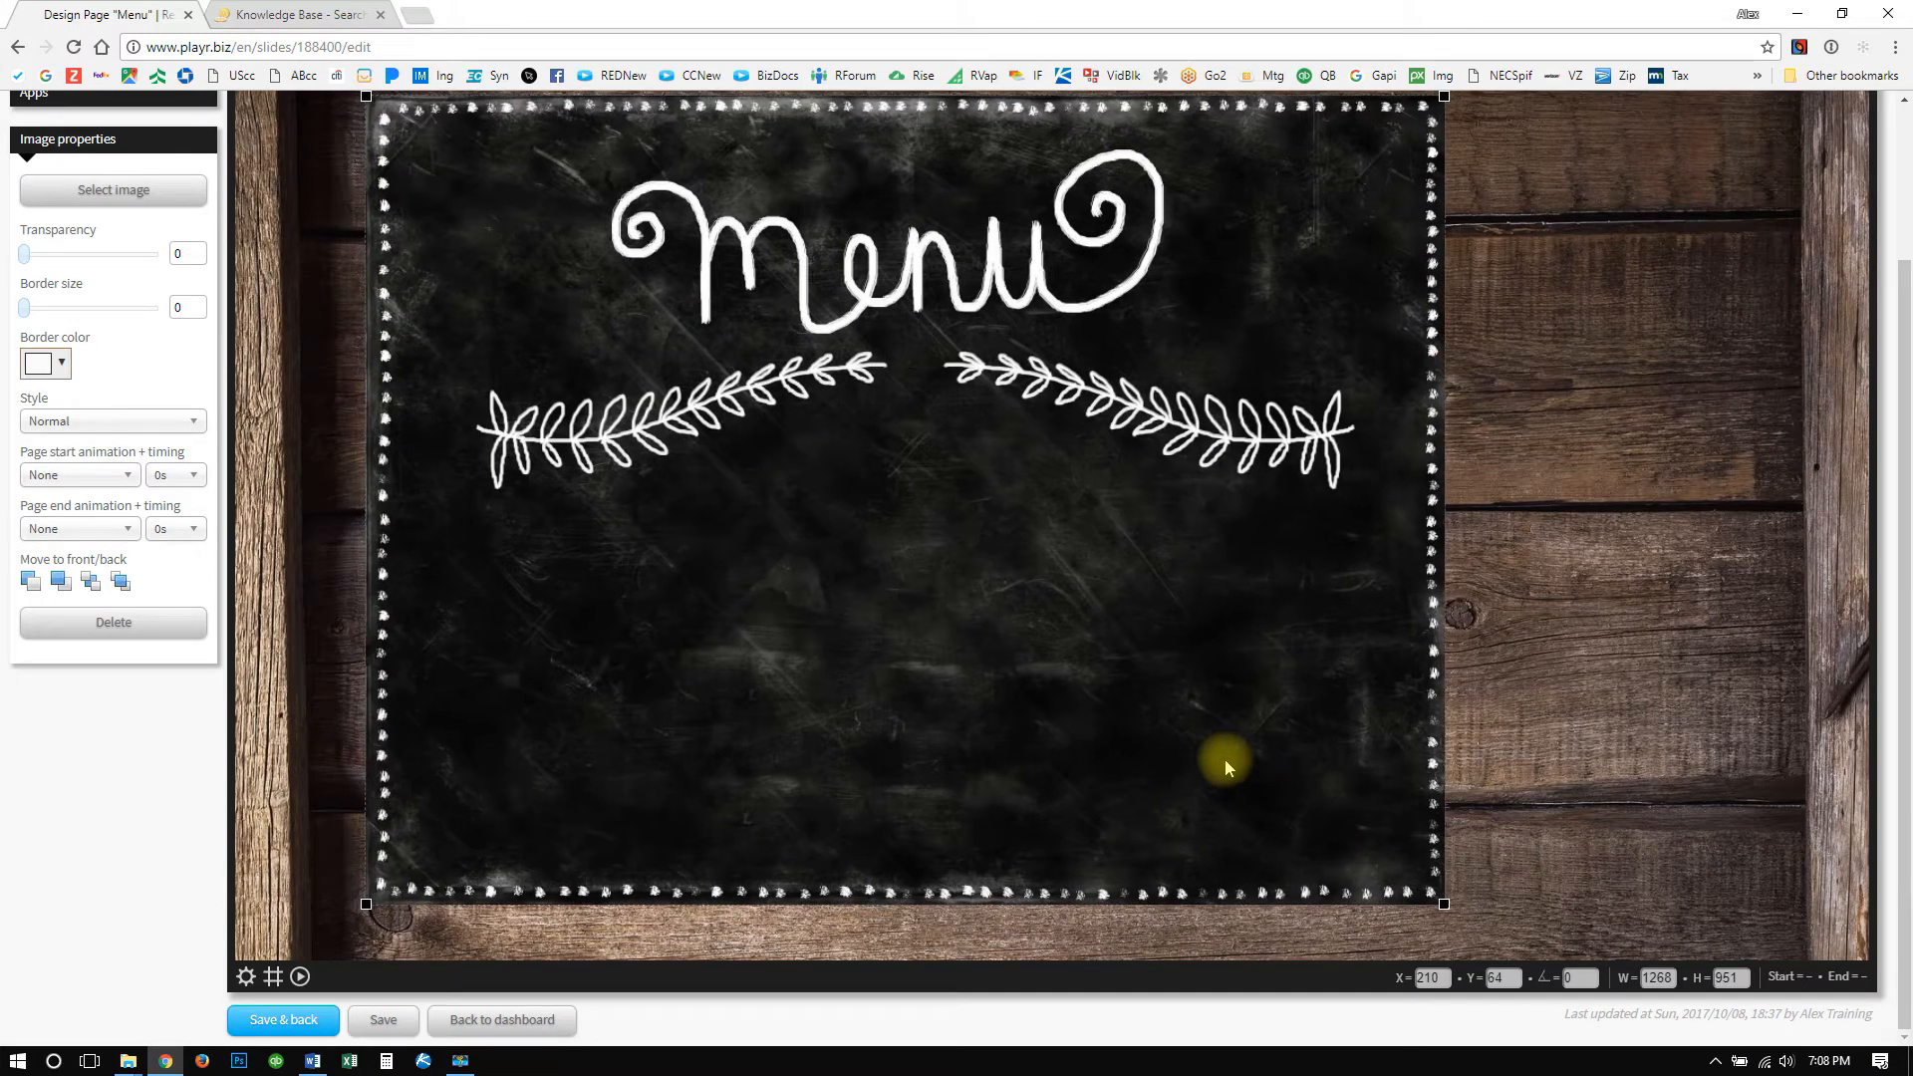
pyautogui.scroll(2, 1234, 705)
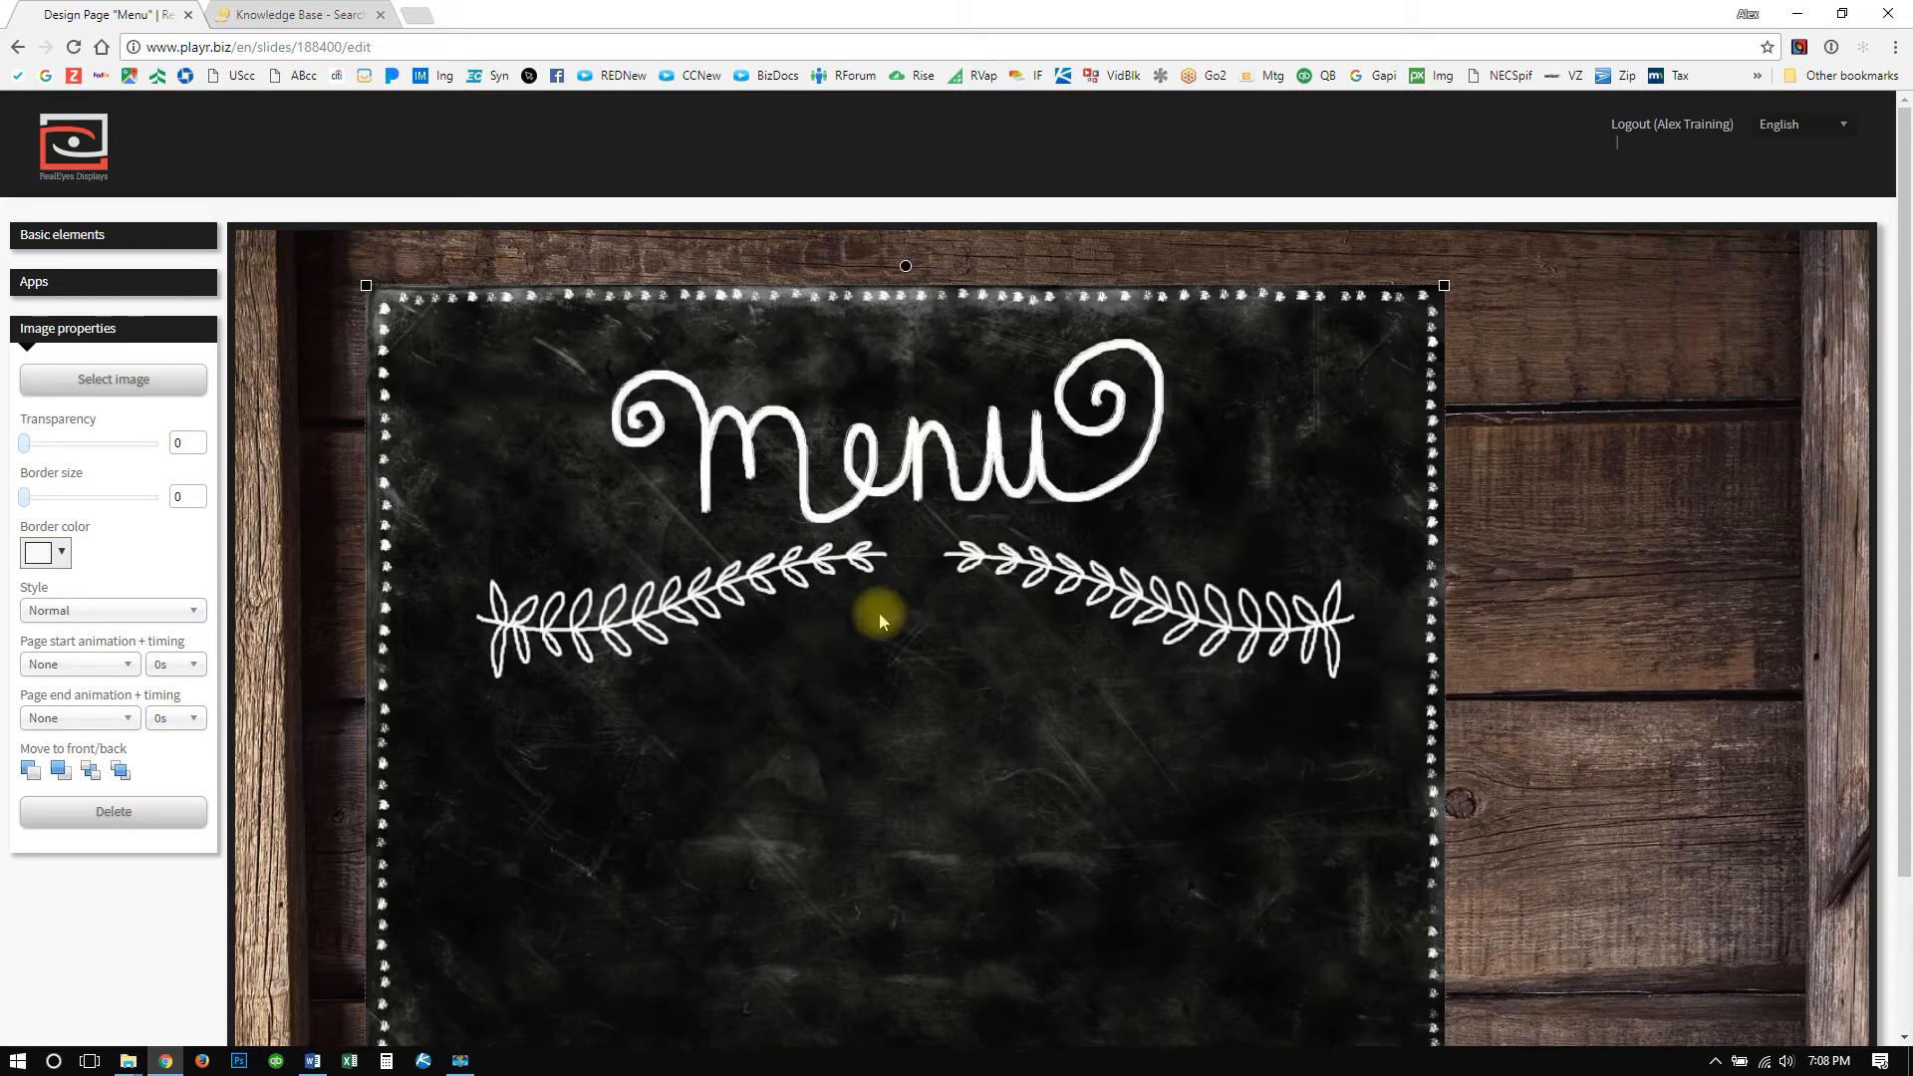
# Add an image element on the wood beside the chalkboard using paprika-158476_640.png.
pyautogui.click(171, 239)
pyautogui.moveTo(177, 291); pyautogui.dragTo(1516, 600)
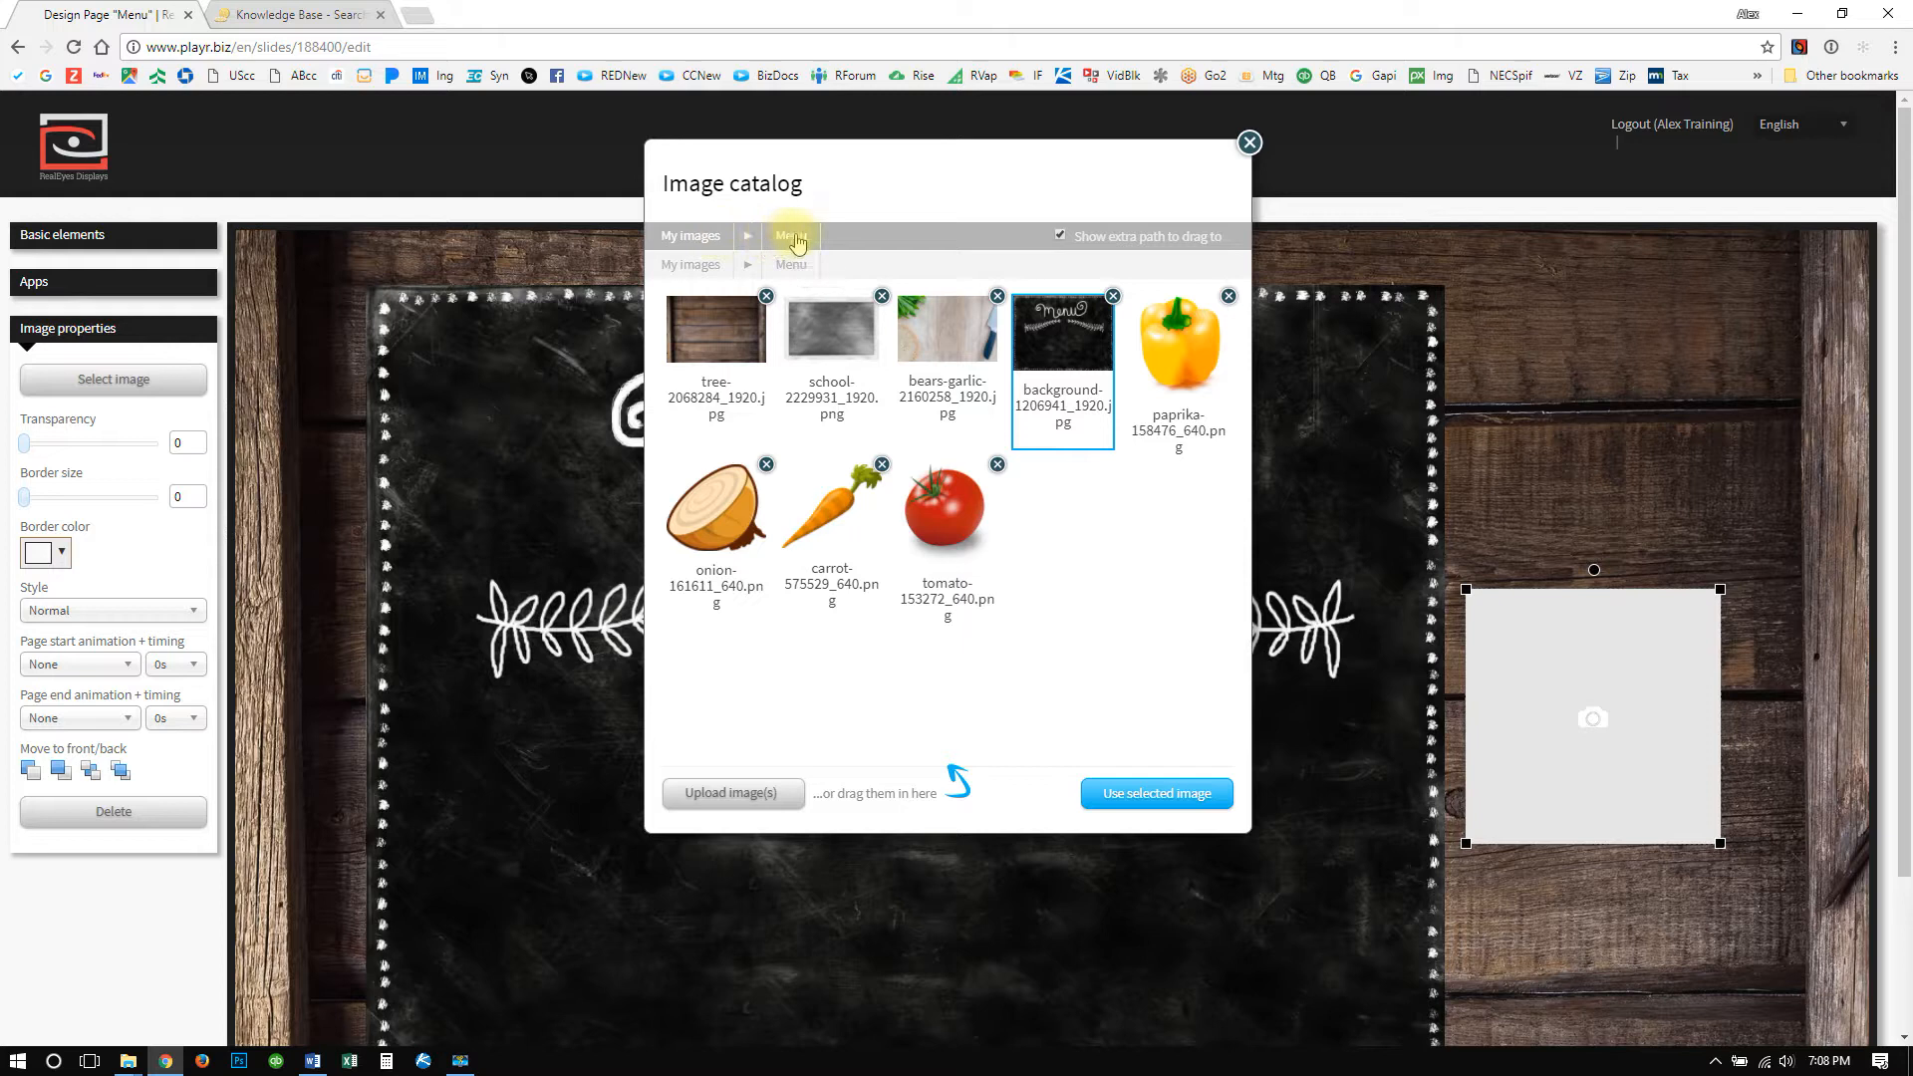
pyautogui.click(748, 235)
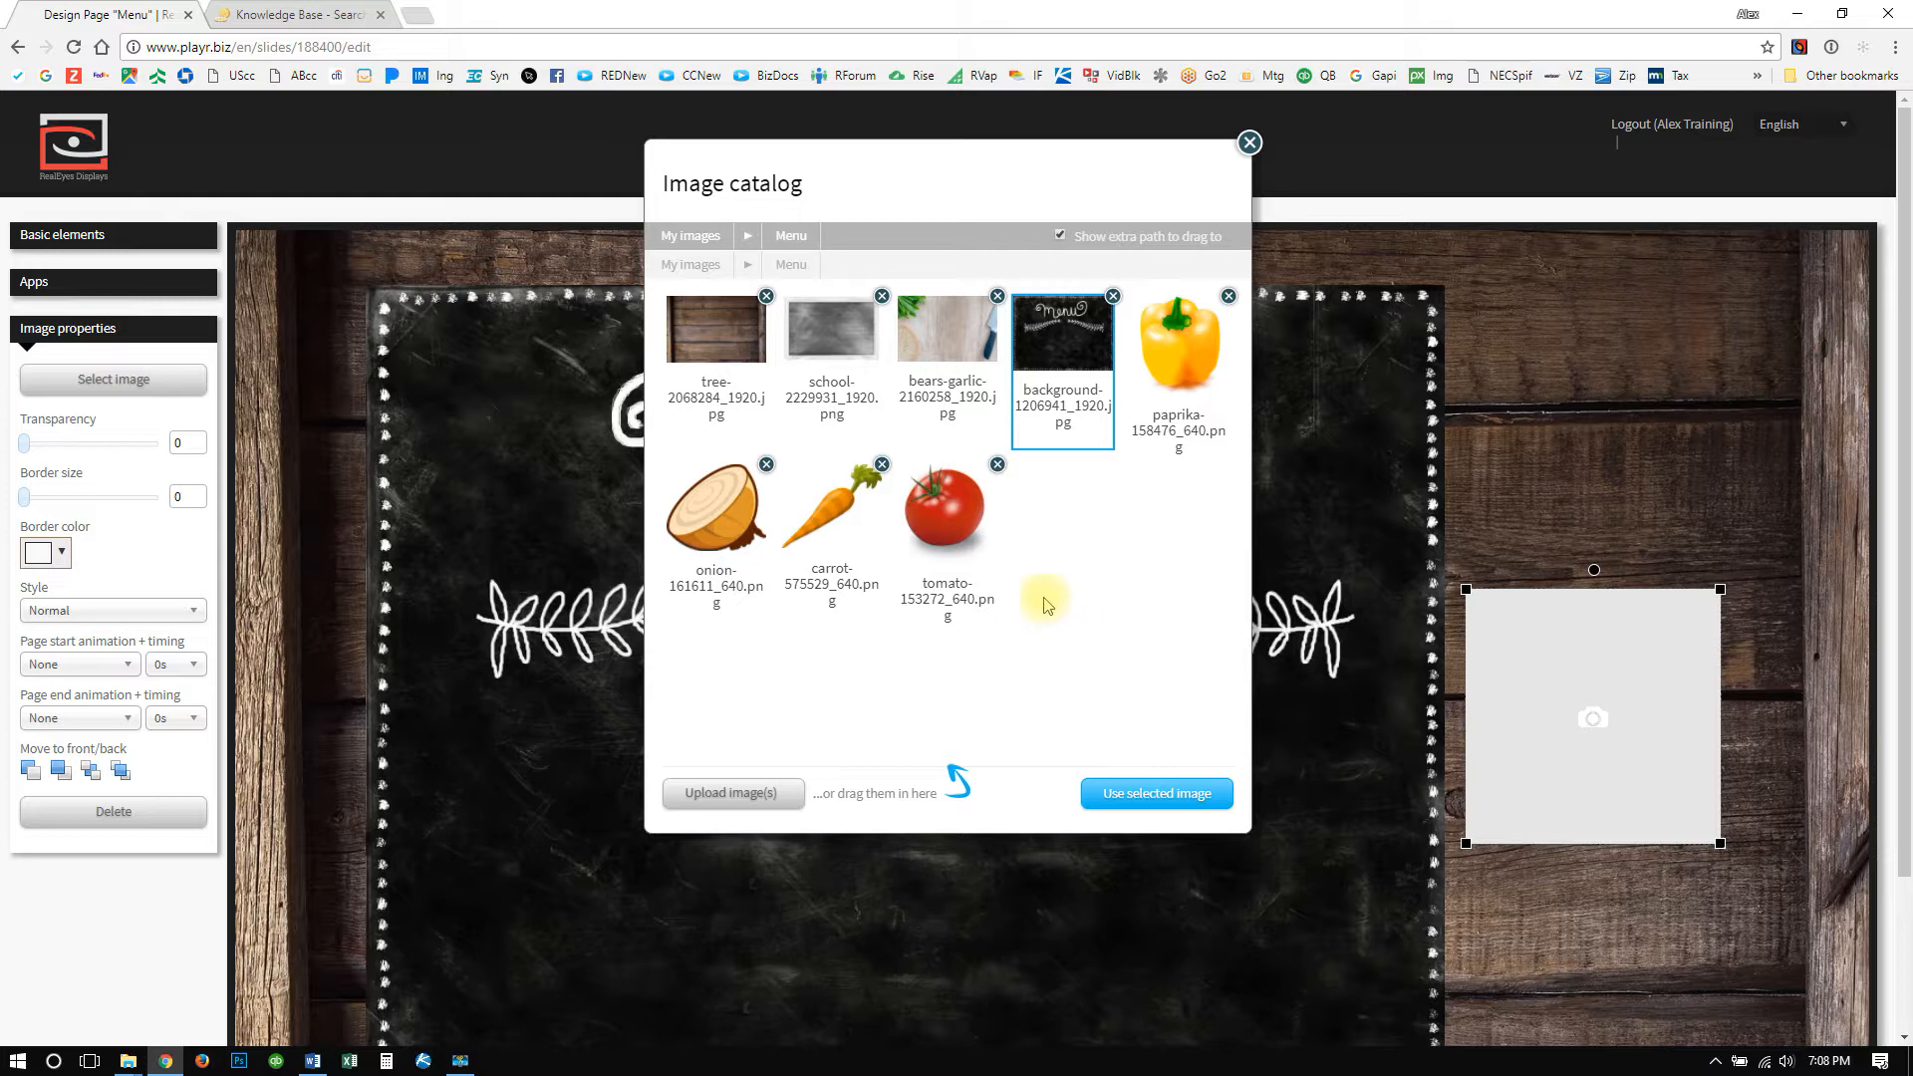
pyautogui.click(1186, 384)
pyautogui.click(1156, 789)
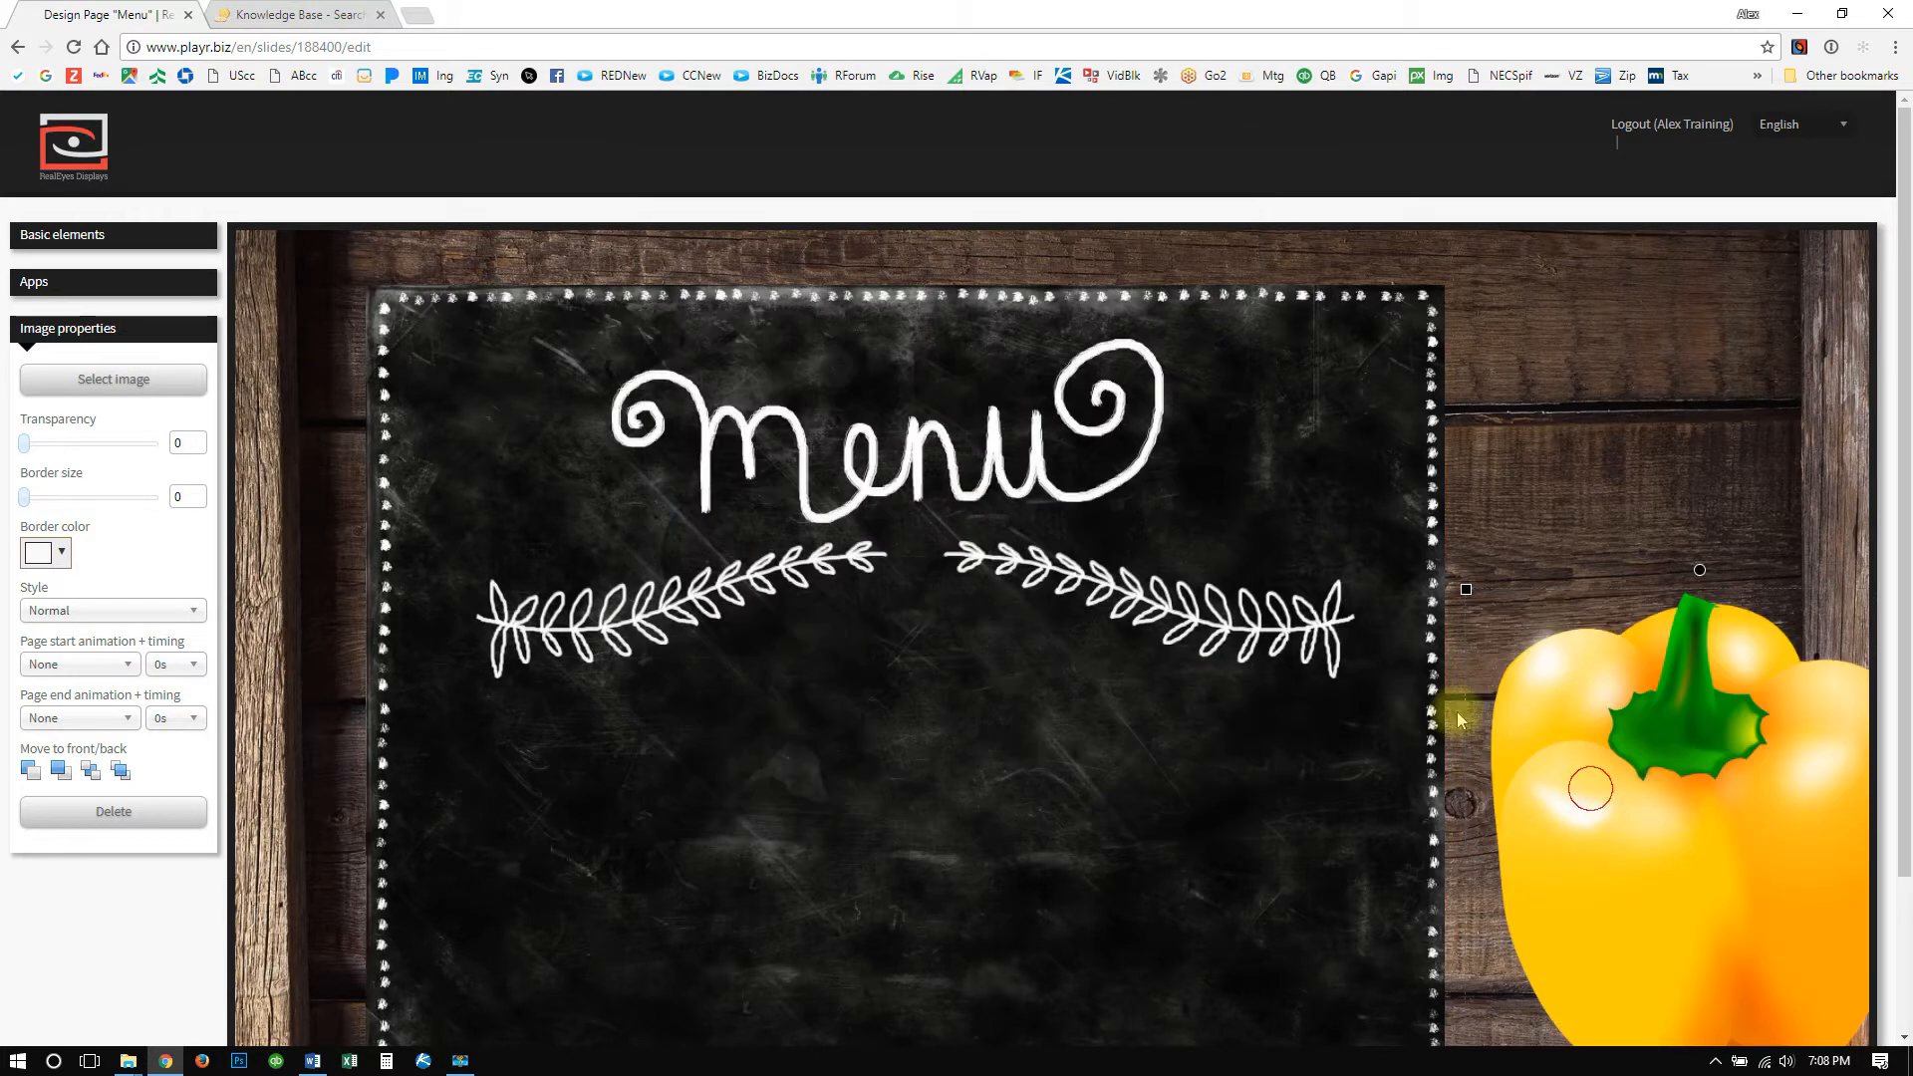
# Shrink the yellow pepper to about 173 × 203 and place it low on the wood beside the chalkboard, at about X 1625, Y 769.
pyautogui.moveTo(1564, 774); pyautogui.dragTo(1363, 623)
pyautogui.moveTo(1233, 424); pyautogui.dragTo(1618, 797)
pyautogui.scroll(-2, 1617, 668)
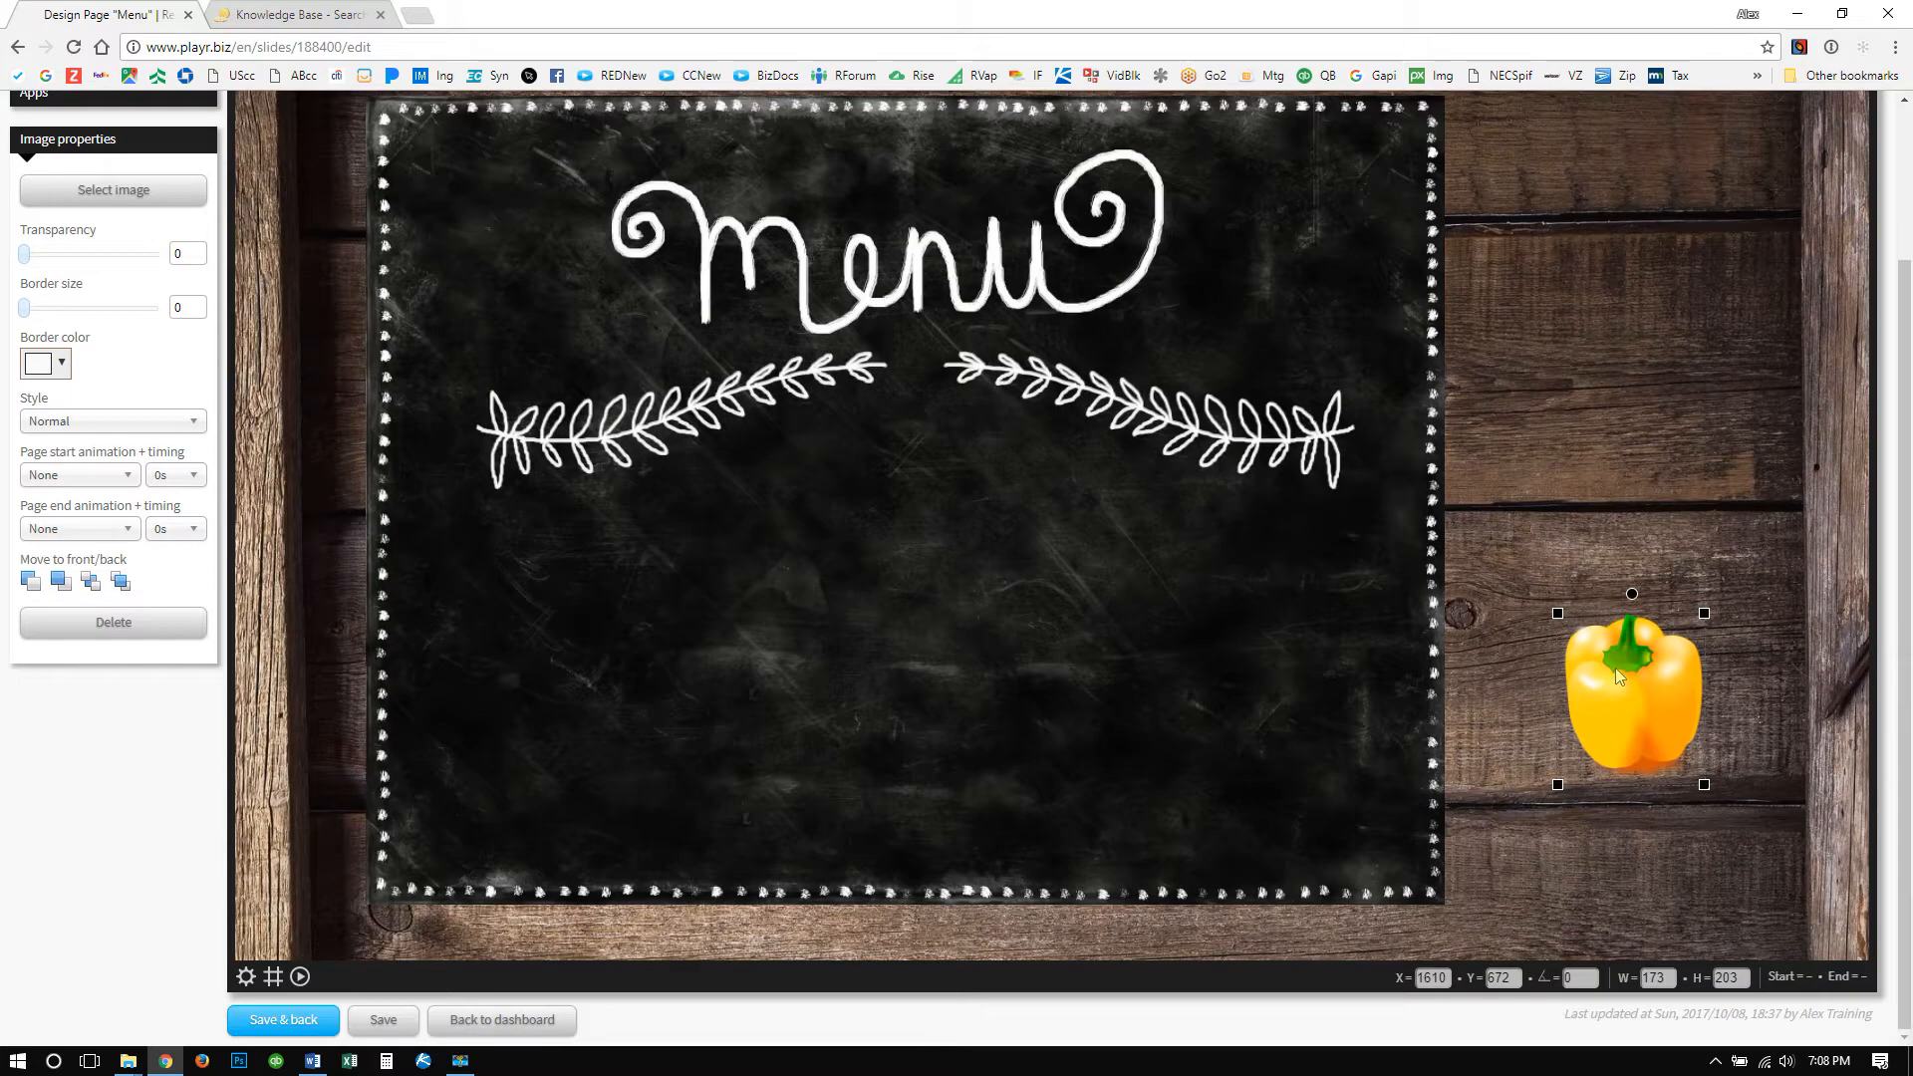
pyautogui.moveTo(1659, 705); pyautogui.dragTo(1624, 728)
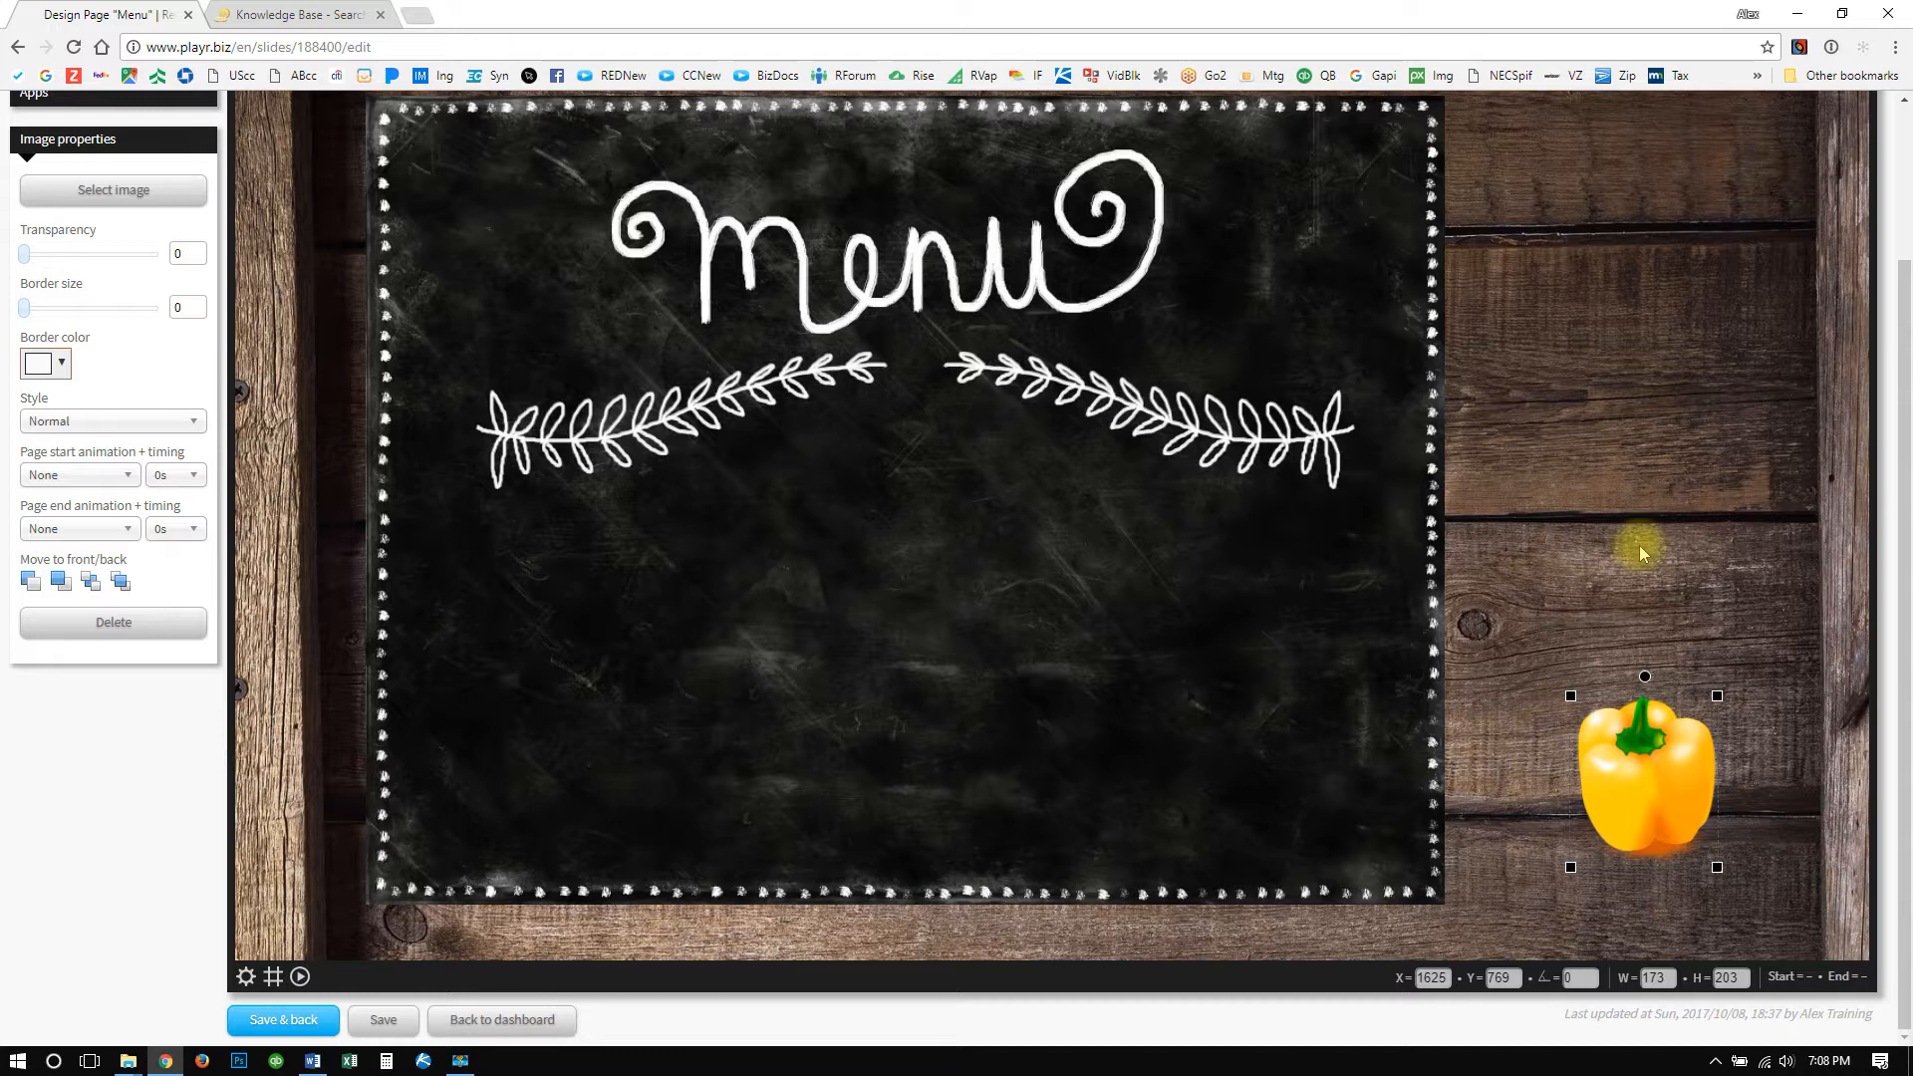
# Nudge the wooden background image slightly to the right behind the other elements.
pyautogui.click(1622, 542)
pyautogui.scroll(2, 1622, 542)
pyautogui.scroll(-2, 1622, 551)
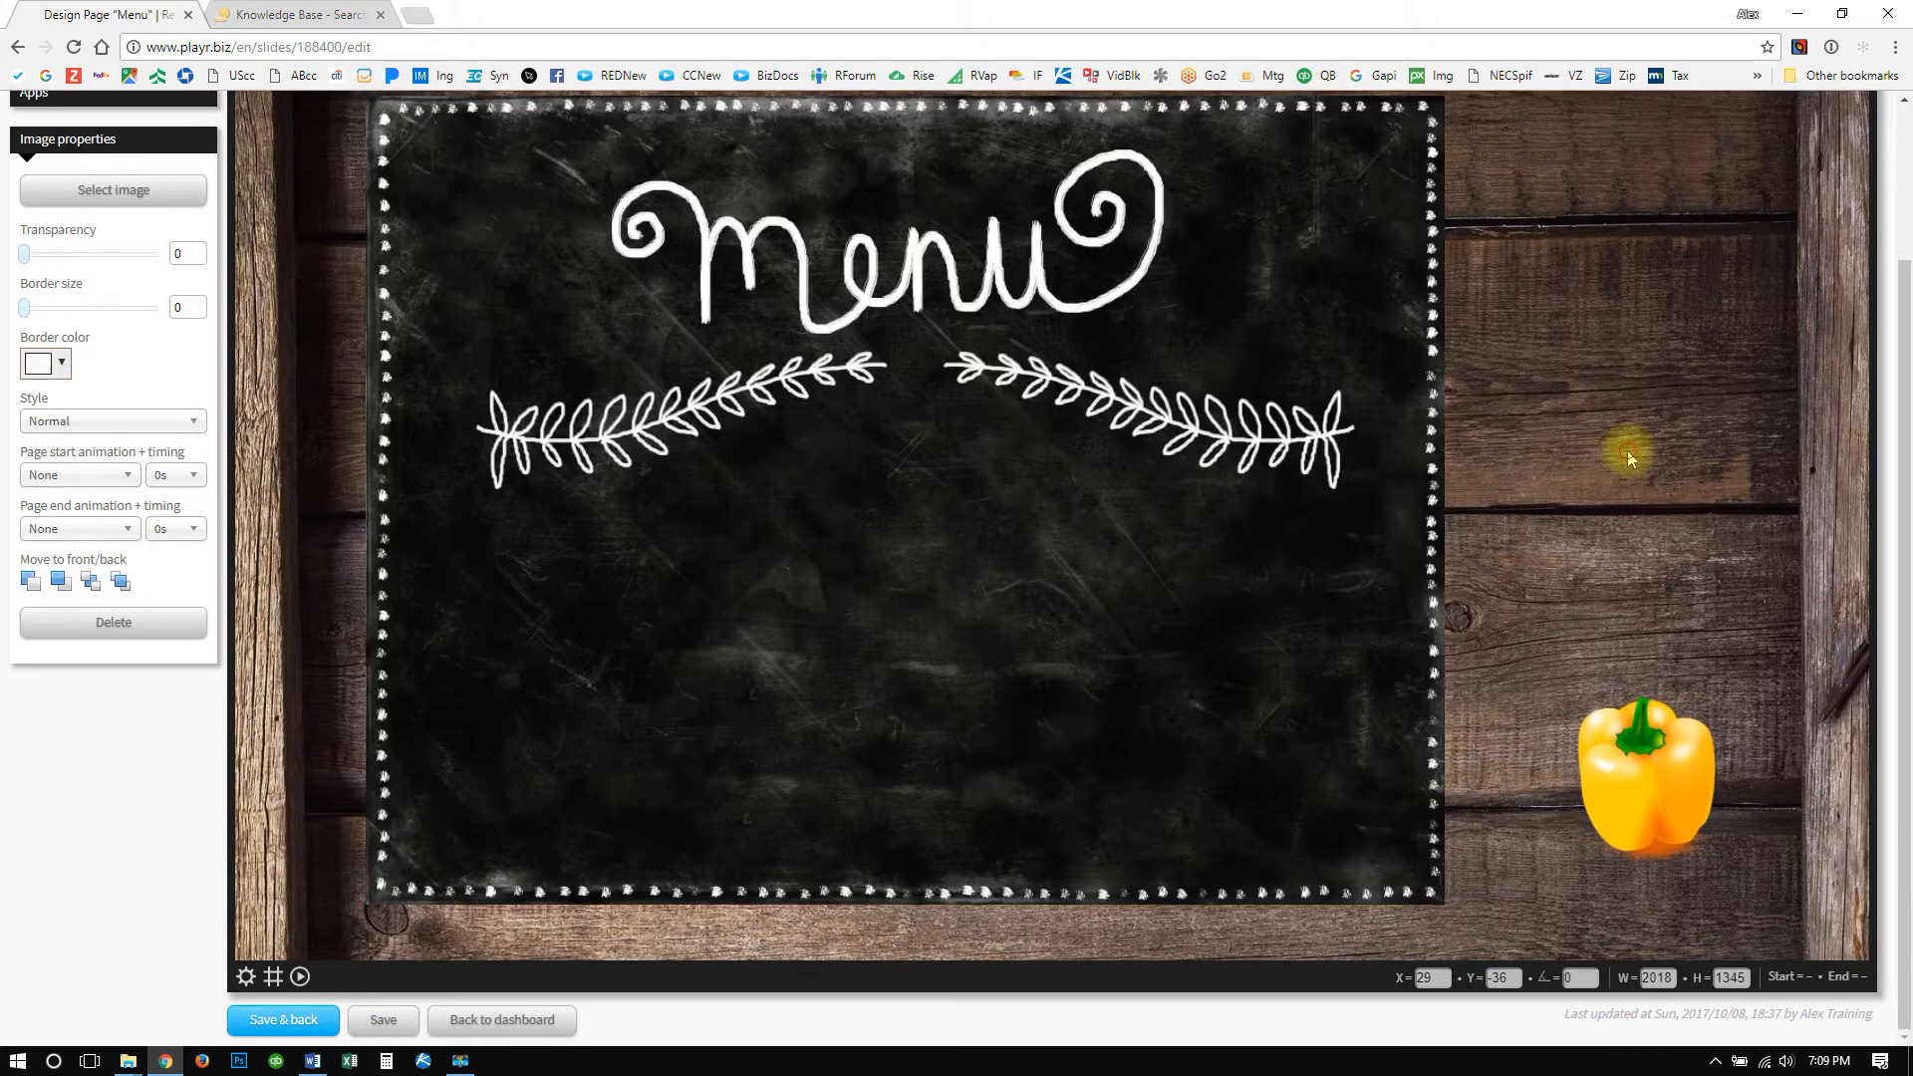
pyautogui.moveTo(1628, 450); pyautogui.dragTo(1635, 450)
pyautogui.press('Right')
# Shrink the yellow pepper to about 162 × 188 and move it to about X 1536, Y 724.
pyautogui.click(1596, 778)
pyautogui.moveTo(1579, 755); pyautogui.dragTo(1505, 675)
pyautogui.moveTo(1555, 734); pyautogui.dragTo(1548, 738)
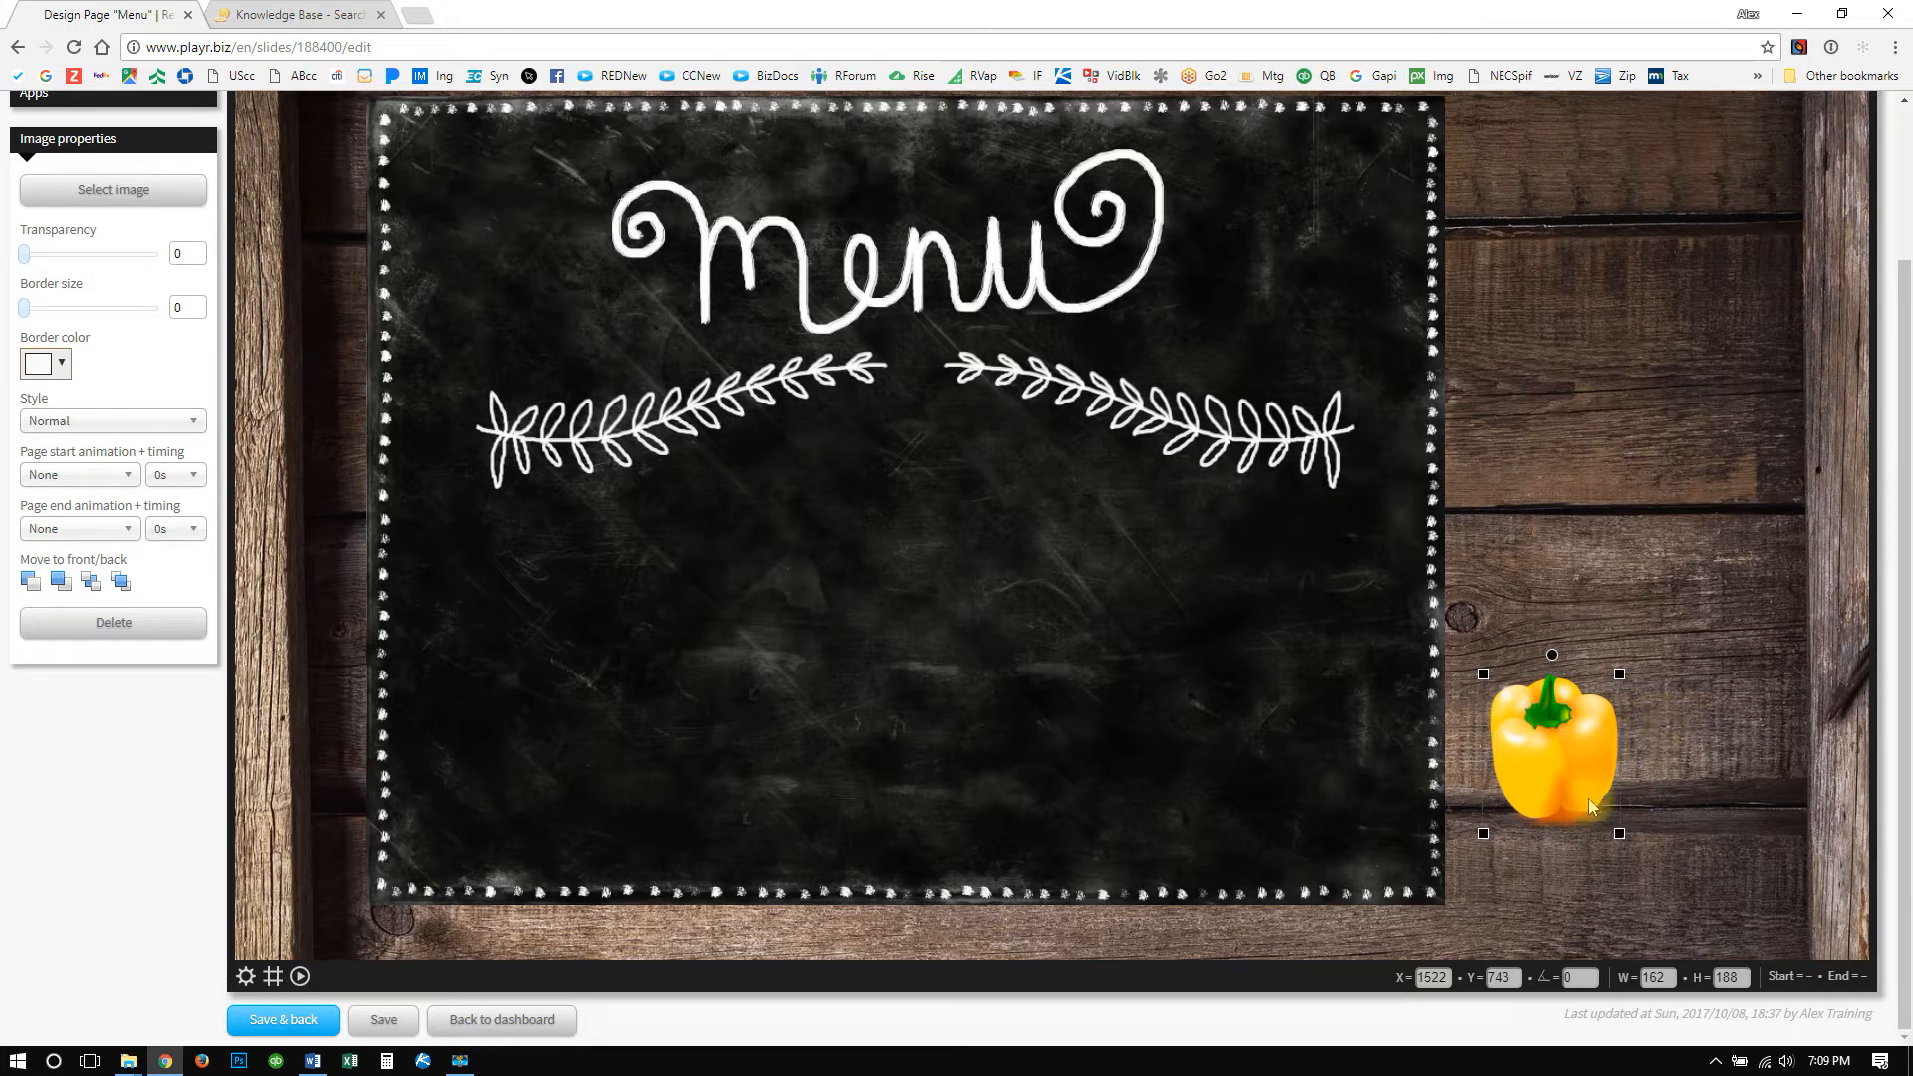
pyautogui.moveTo(1598, 738); pyautogui.dragTo(1560, 682)
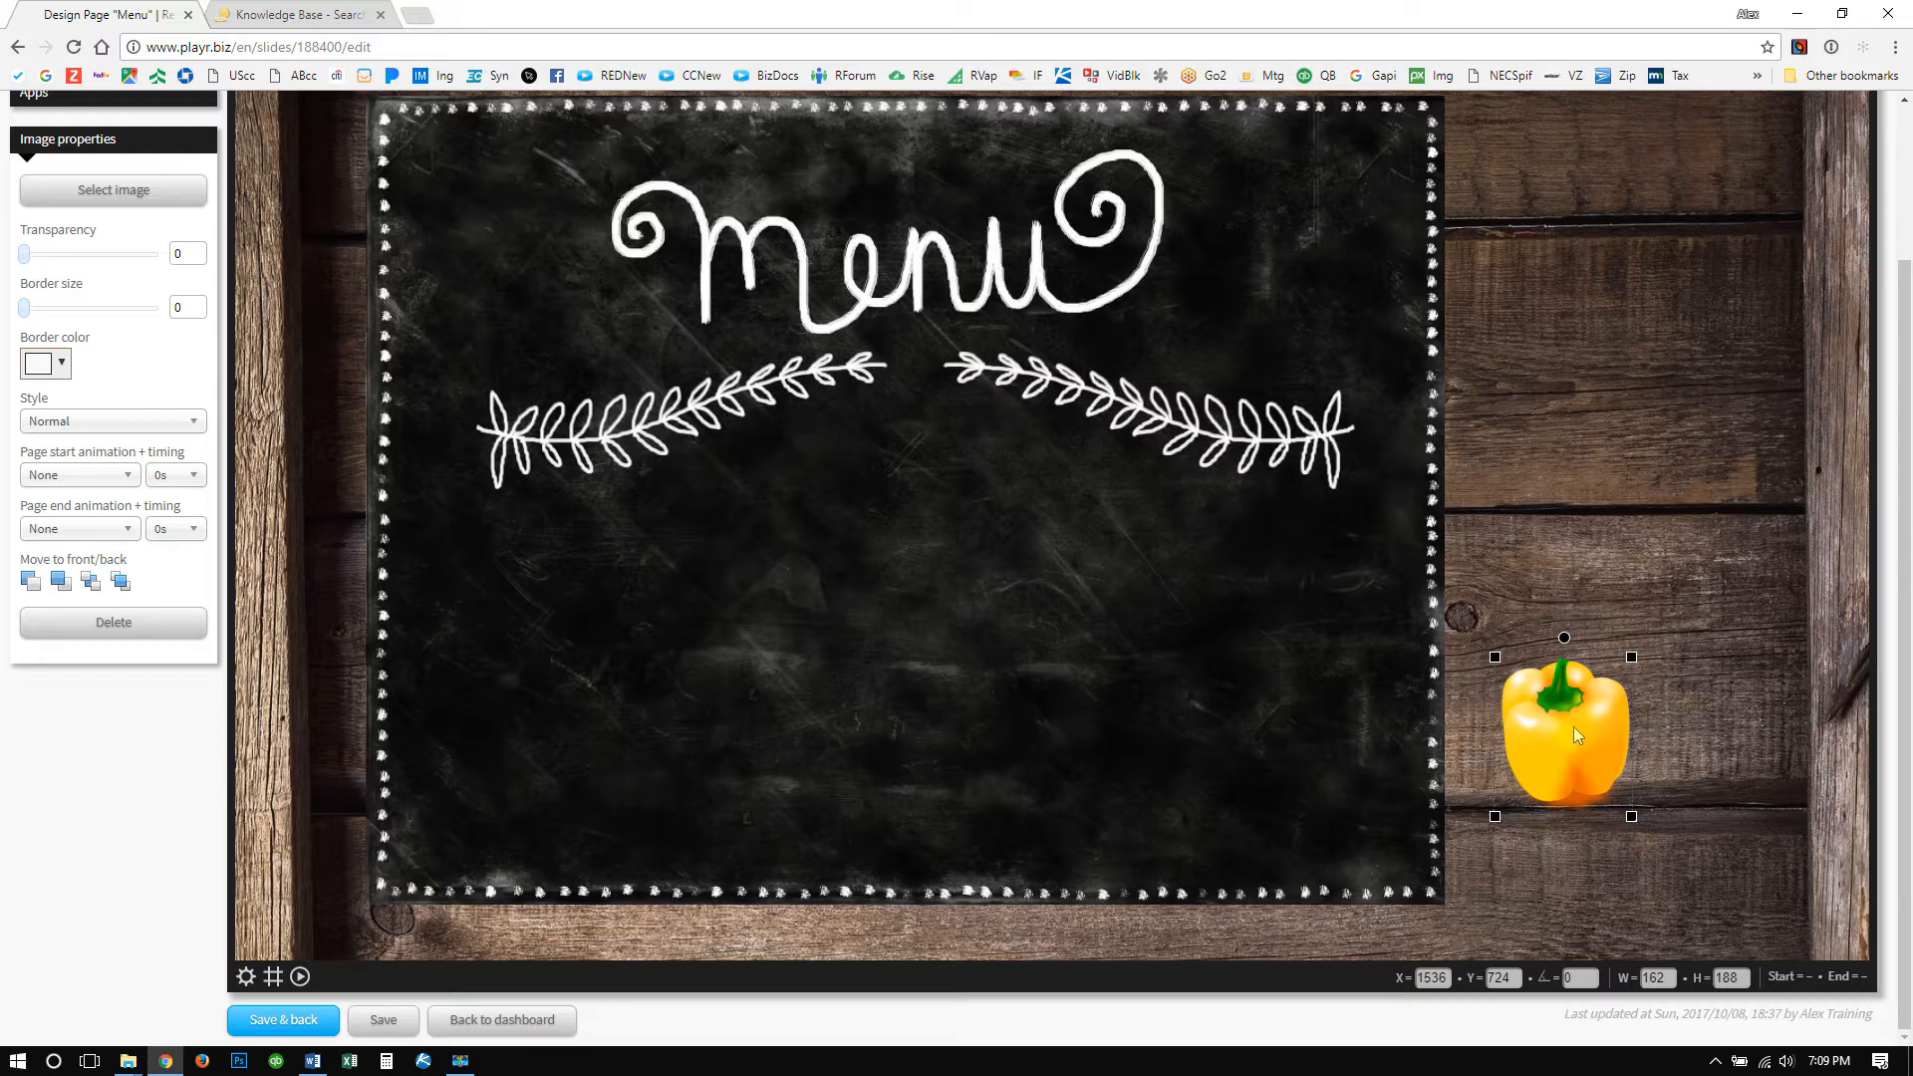
# Duplicate the yellow pepper and arrange the pair so the front one overlaps the rear one from the lower left.
pyautogui.hotkey('ctrl', 'c')
pyautogui.hotkey('ctrl', 'v')
pyautogui.moveTo(1574, 726); pyautogui.dragTo(1689, 669)
pyautogui.click(1592, 789)
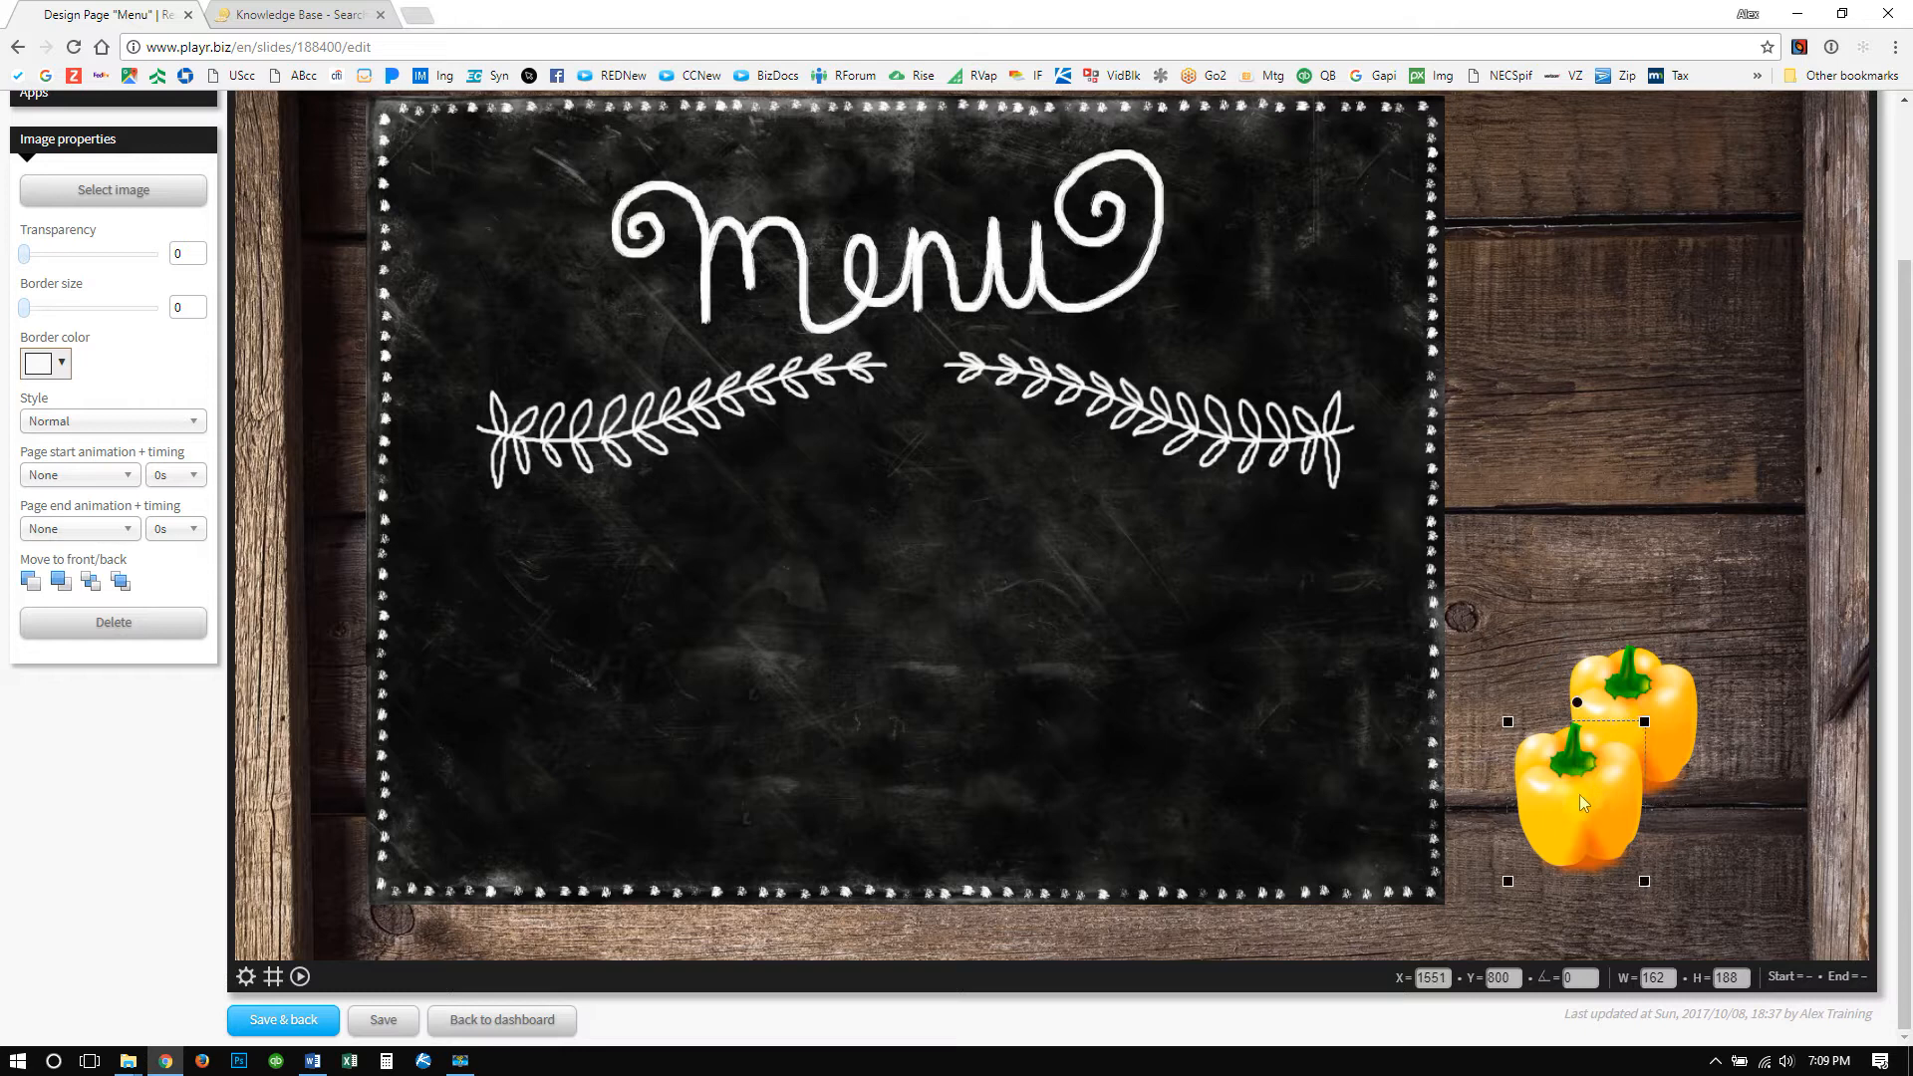
# Replace the front pepper's image with tomato-153272_640.png.
pyautogui.scroll(1, 1574, 816)
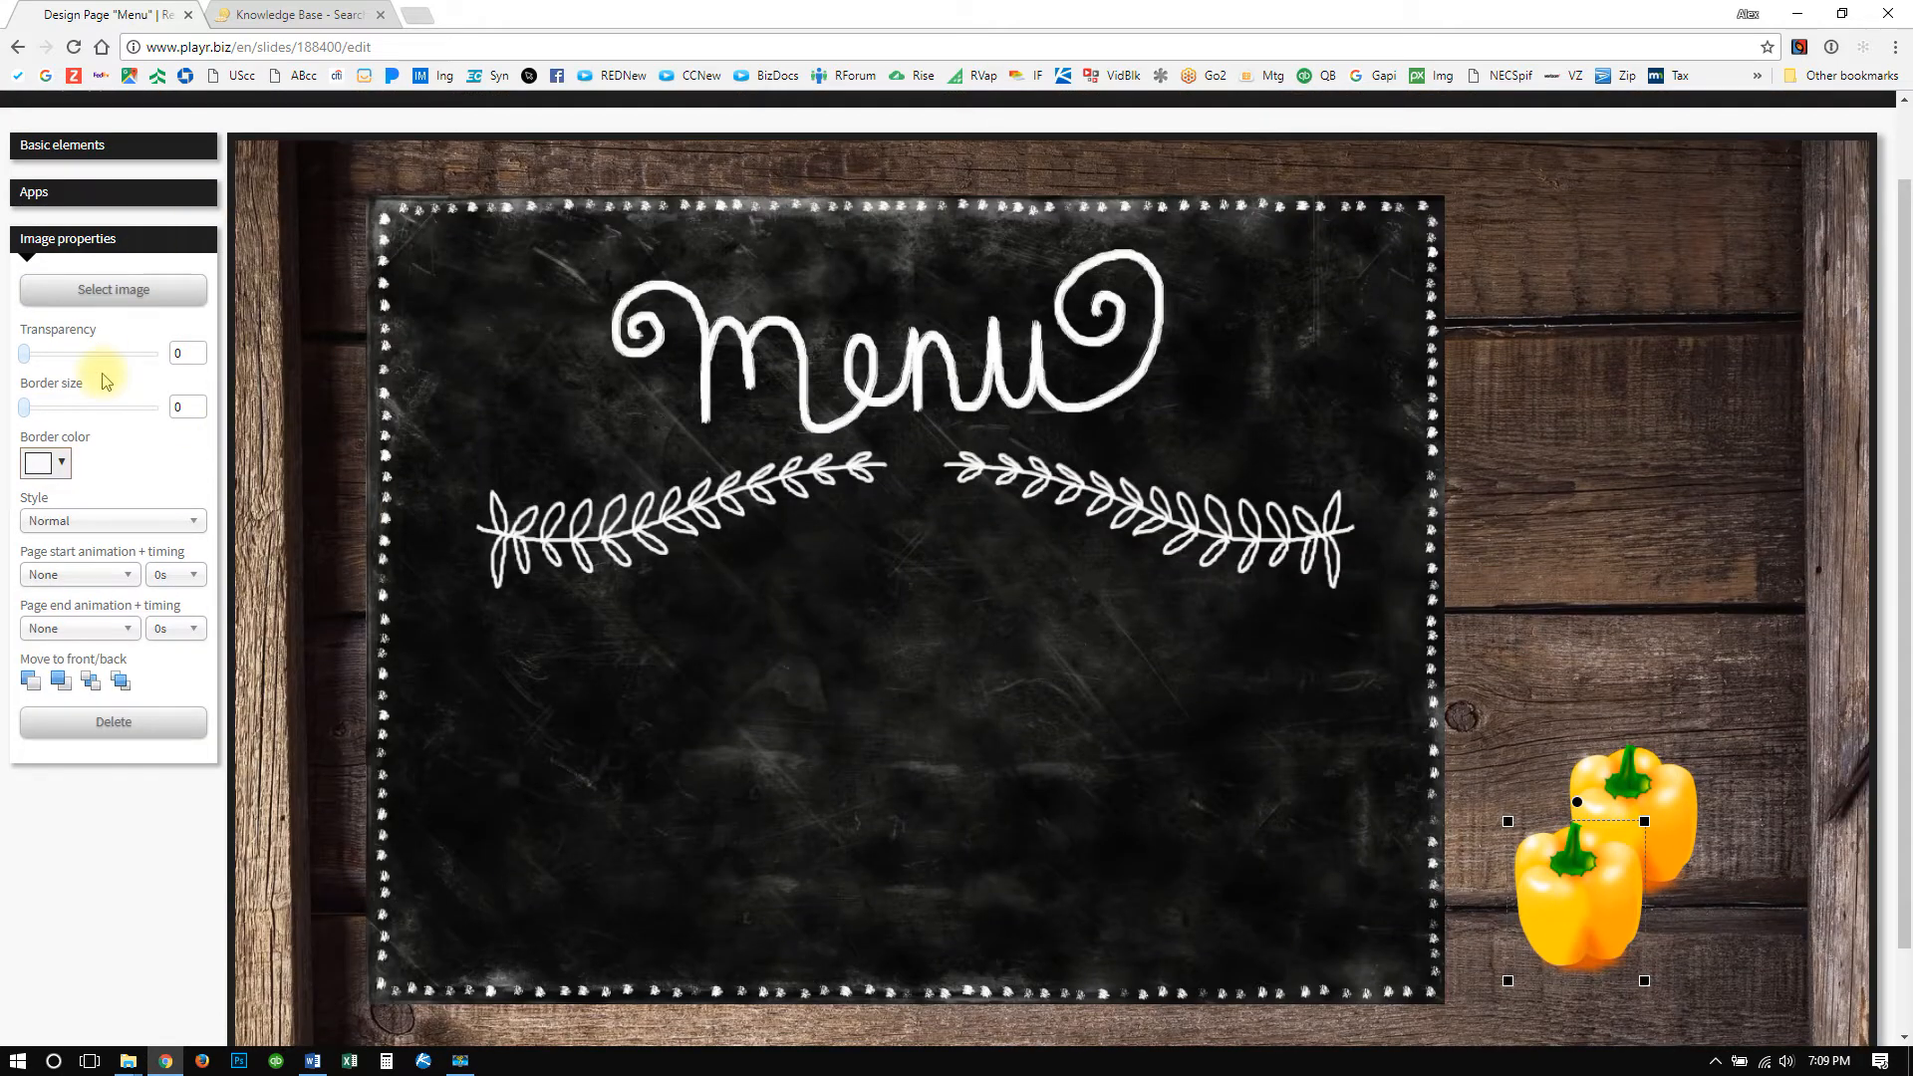
pyautogui.click(97, 292)
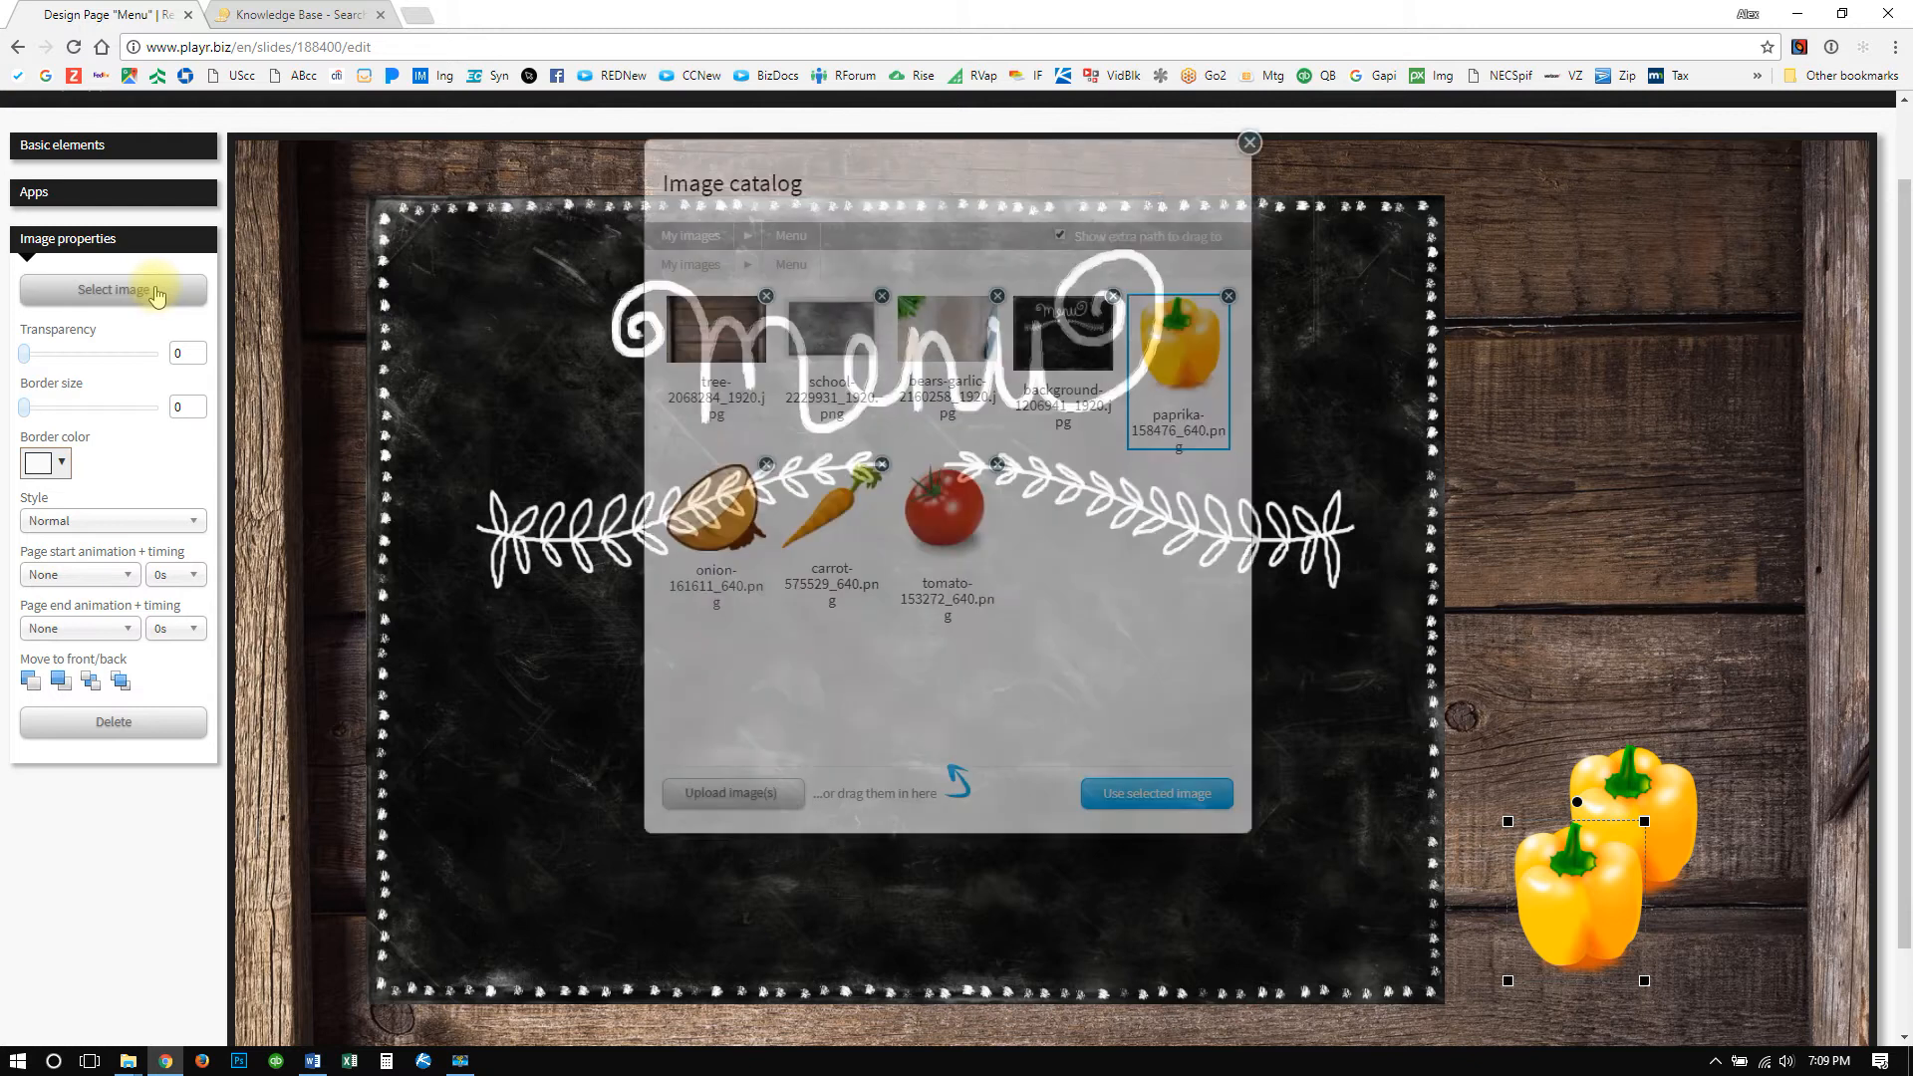
pyautogui.click(945, 550)
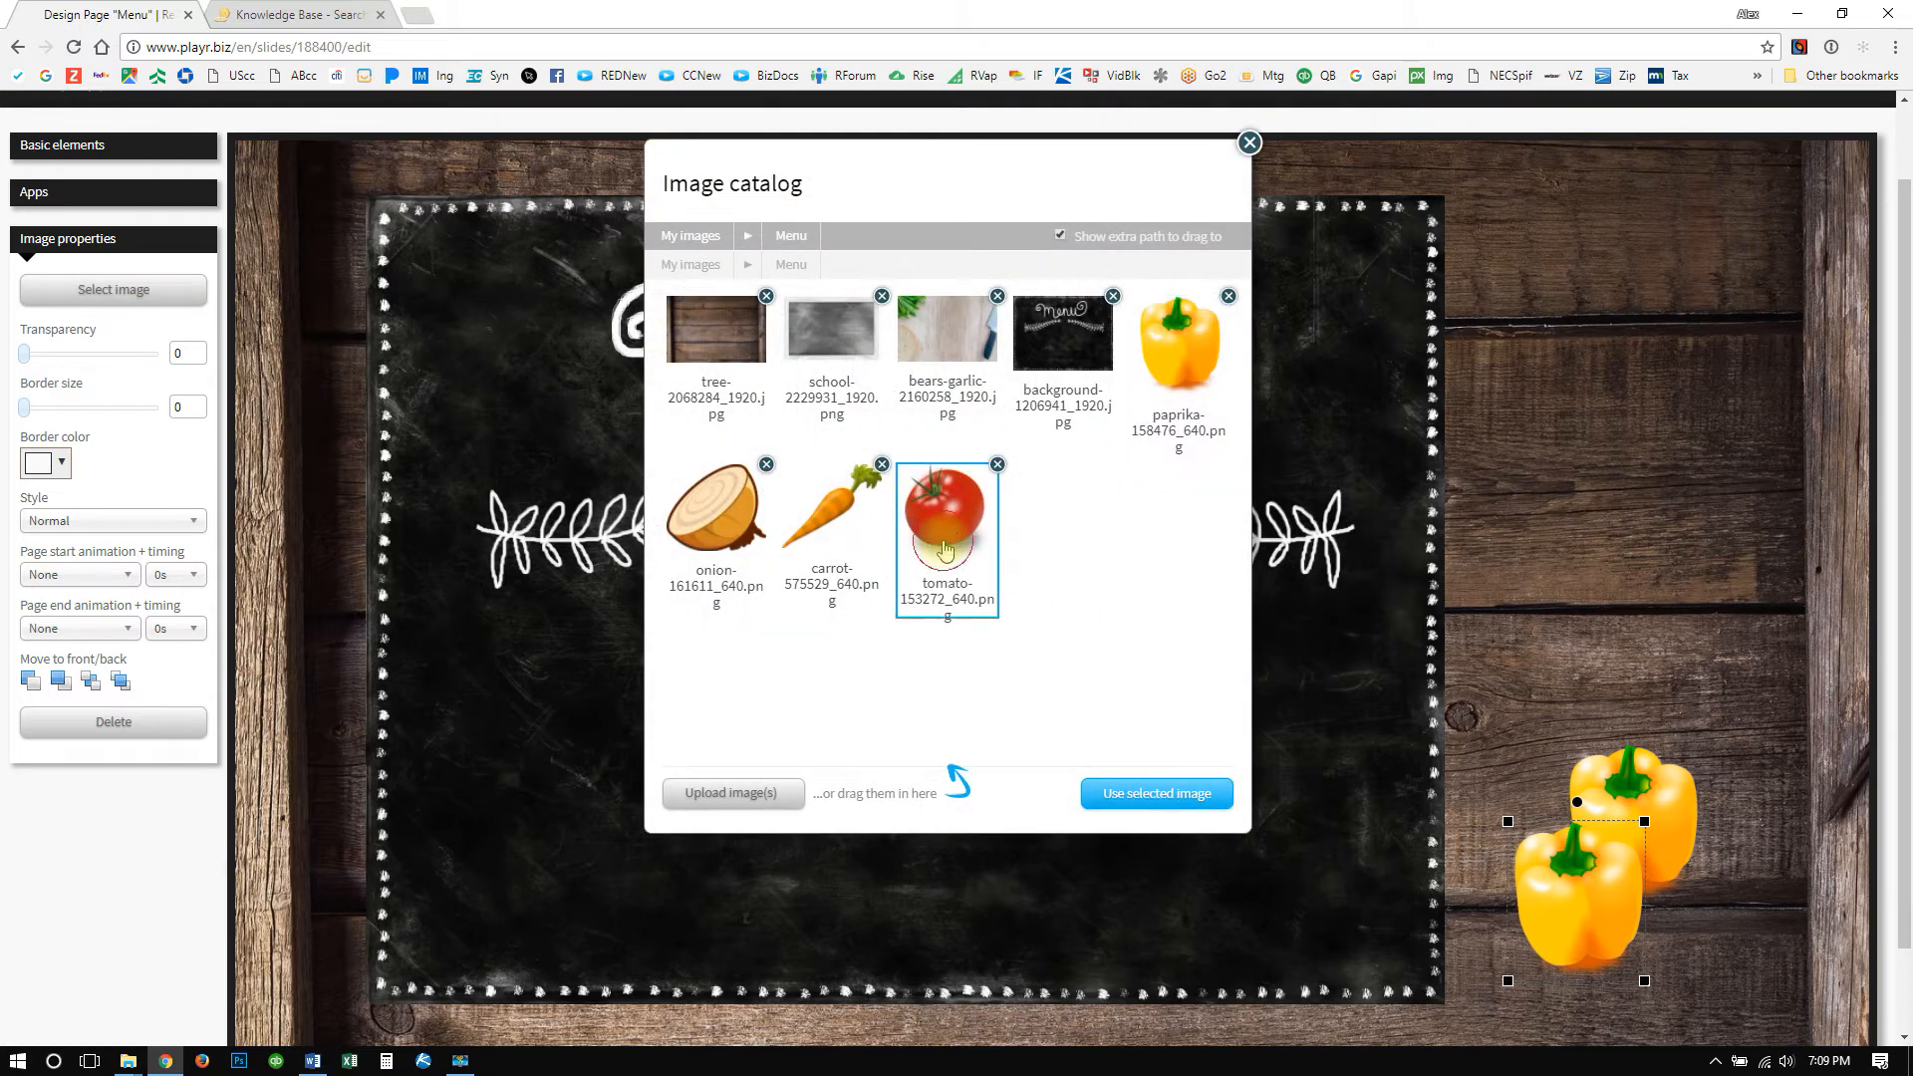
pyautogui.click(1156, 793)
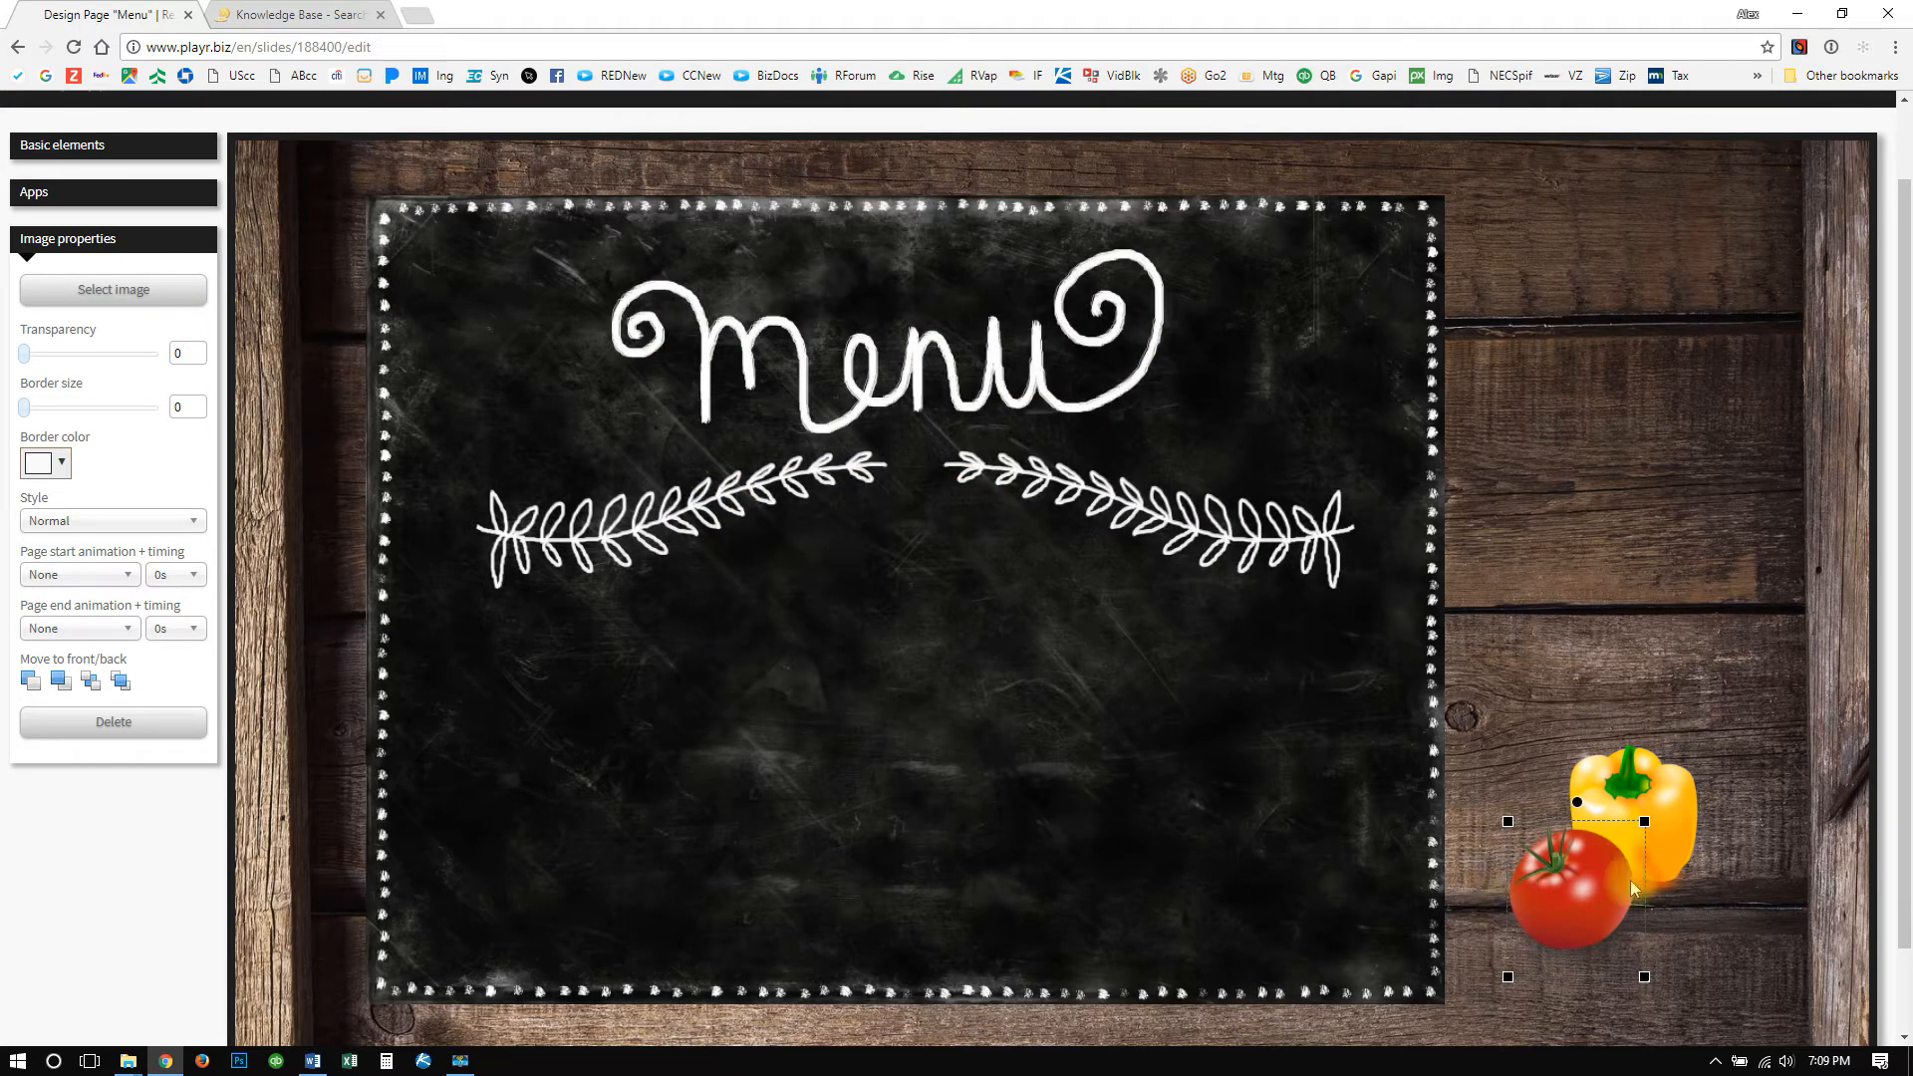
# Duplicate the tomato, place the copy to its right, and replace the copy's image with carrot-575529_640.png.
pyautogui.hotkey('ctrl', 'c')
pyautogui.hotkey('ctrl', 'v')
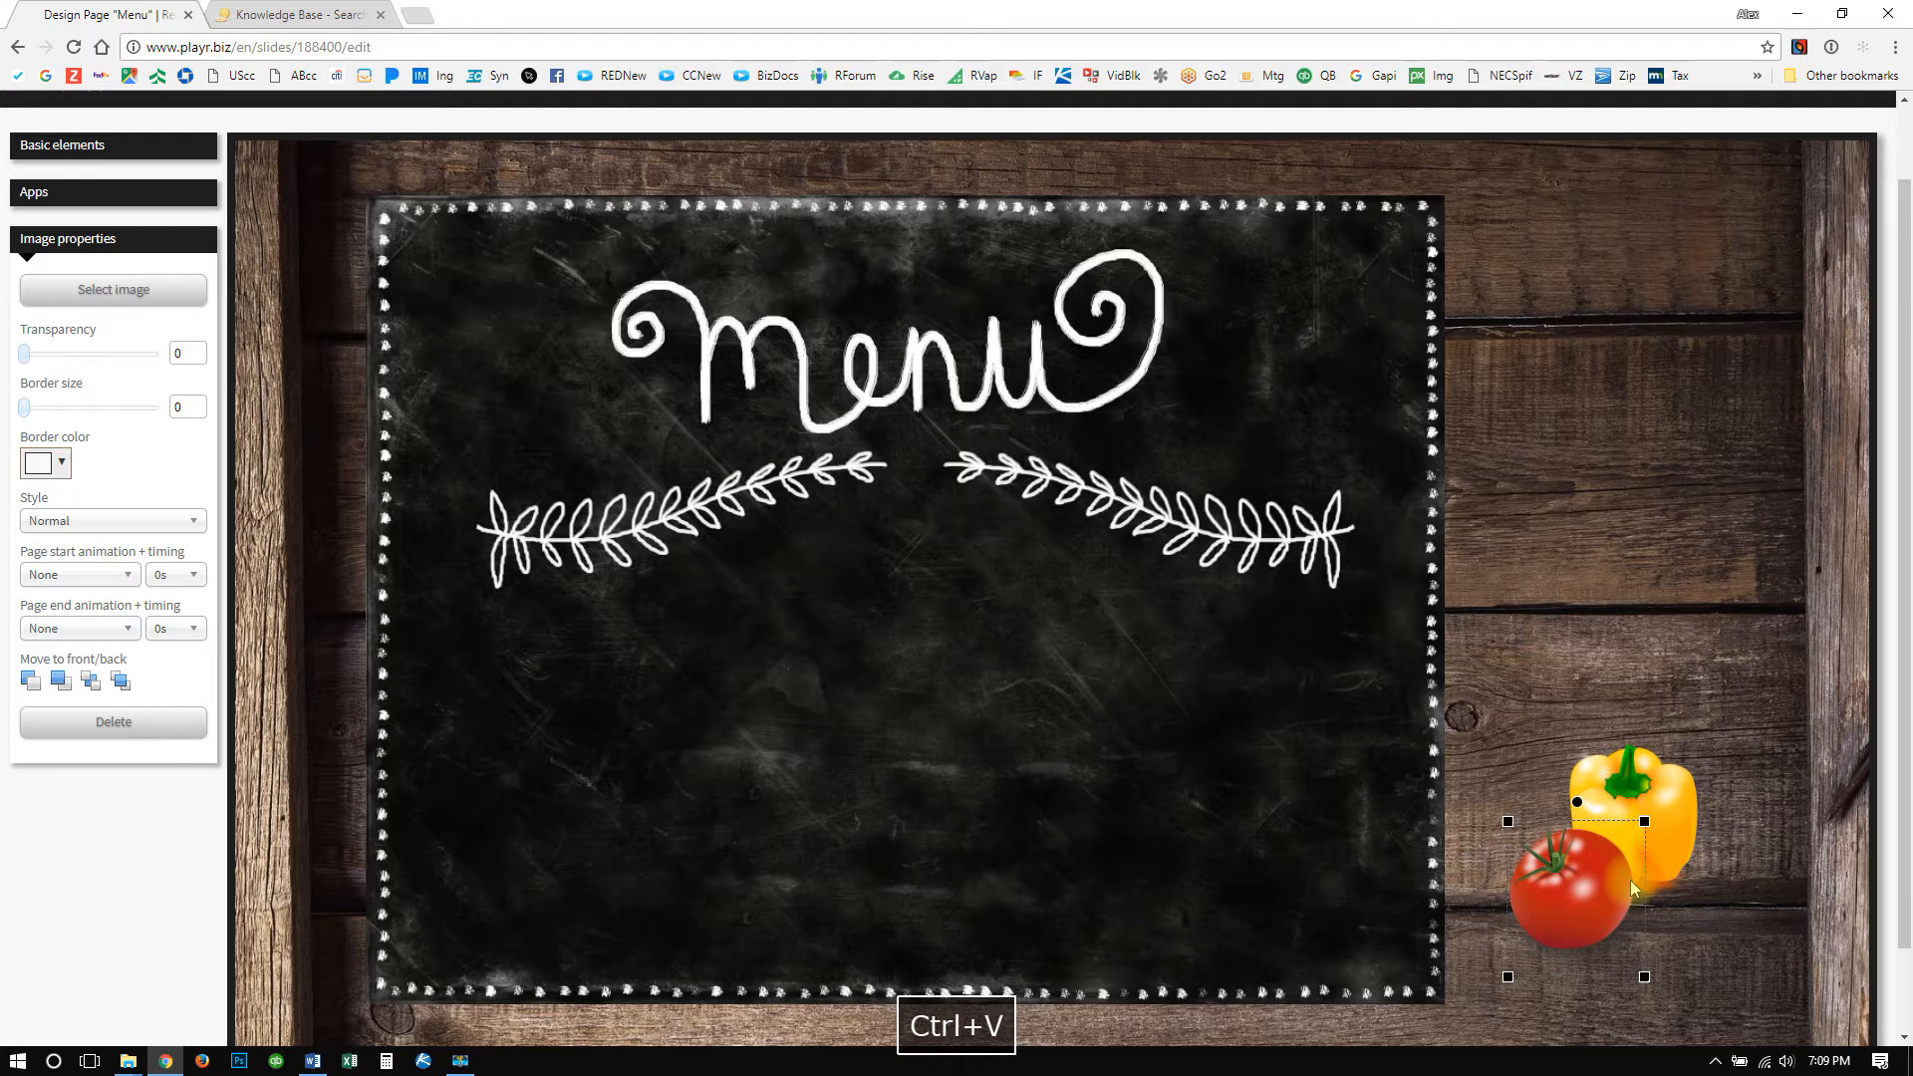
pyautogui.moveTo(1665, 909); pyautogui.dragTo(1753, 901)
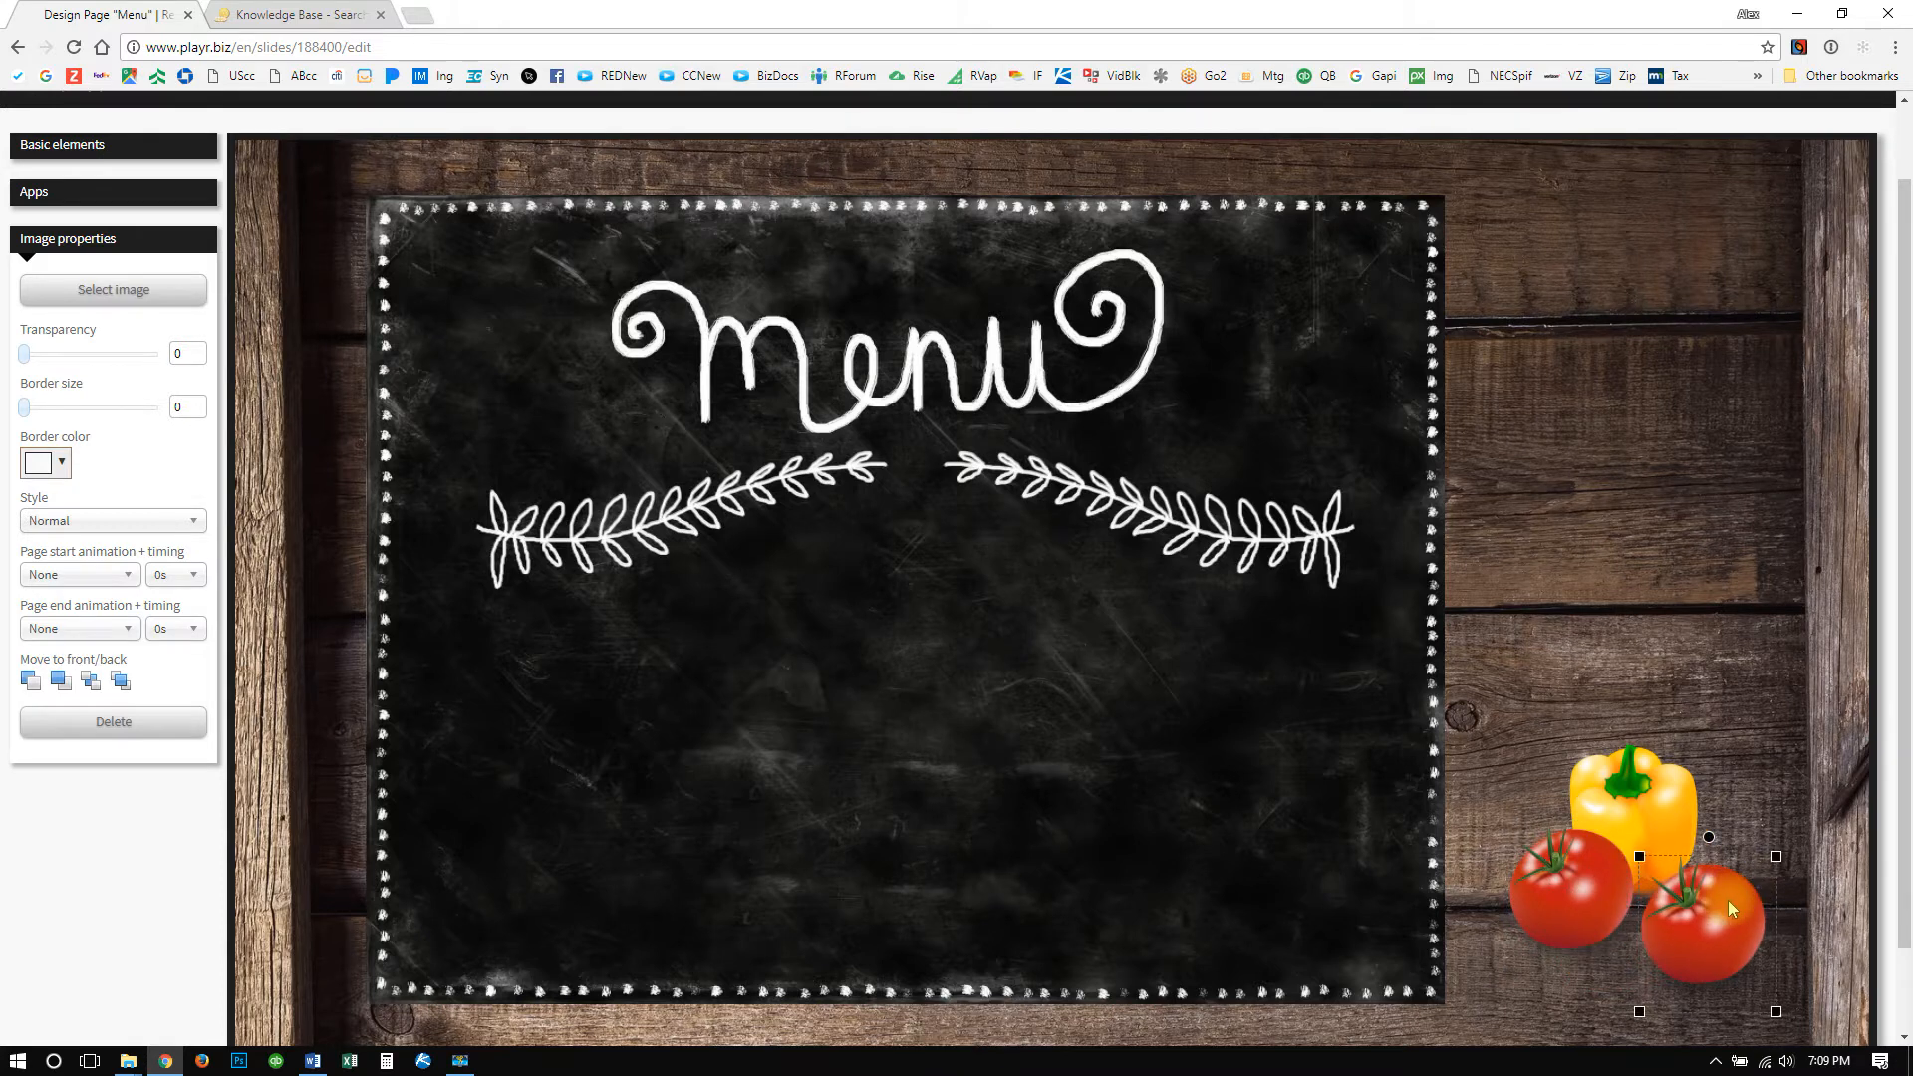
pyautogui.click(123, 292)
pyautogui.click(833, 523)
pyautogui.click(1191, 814)
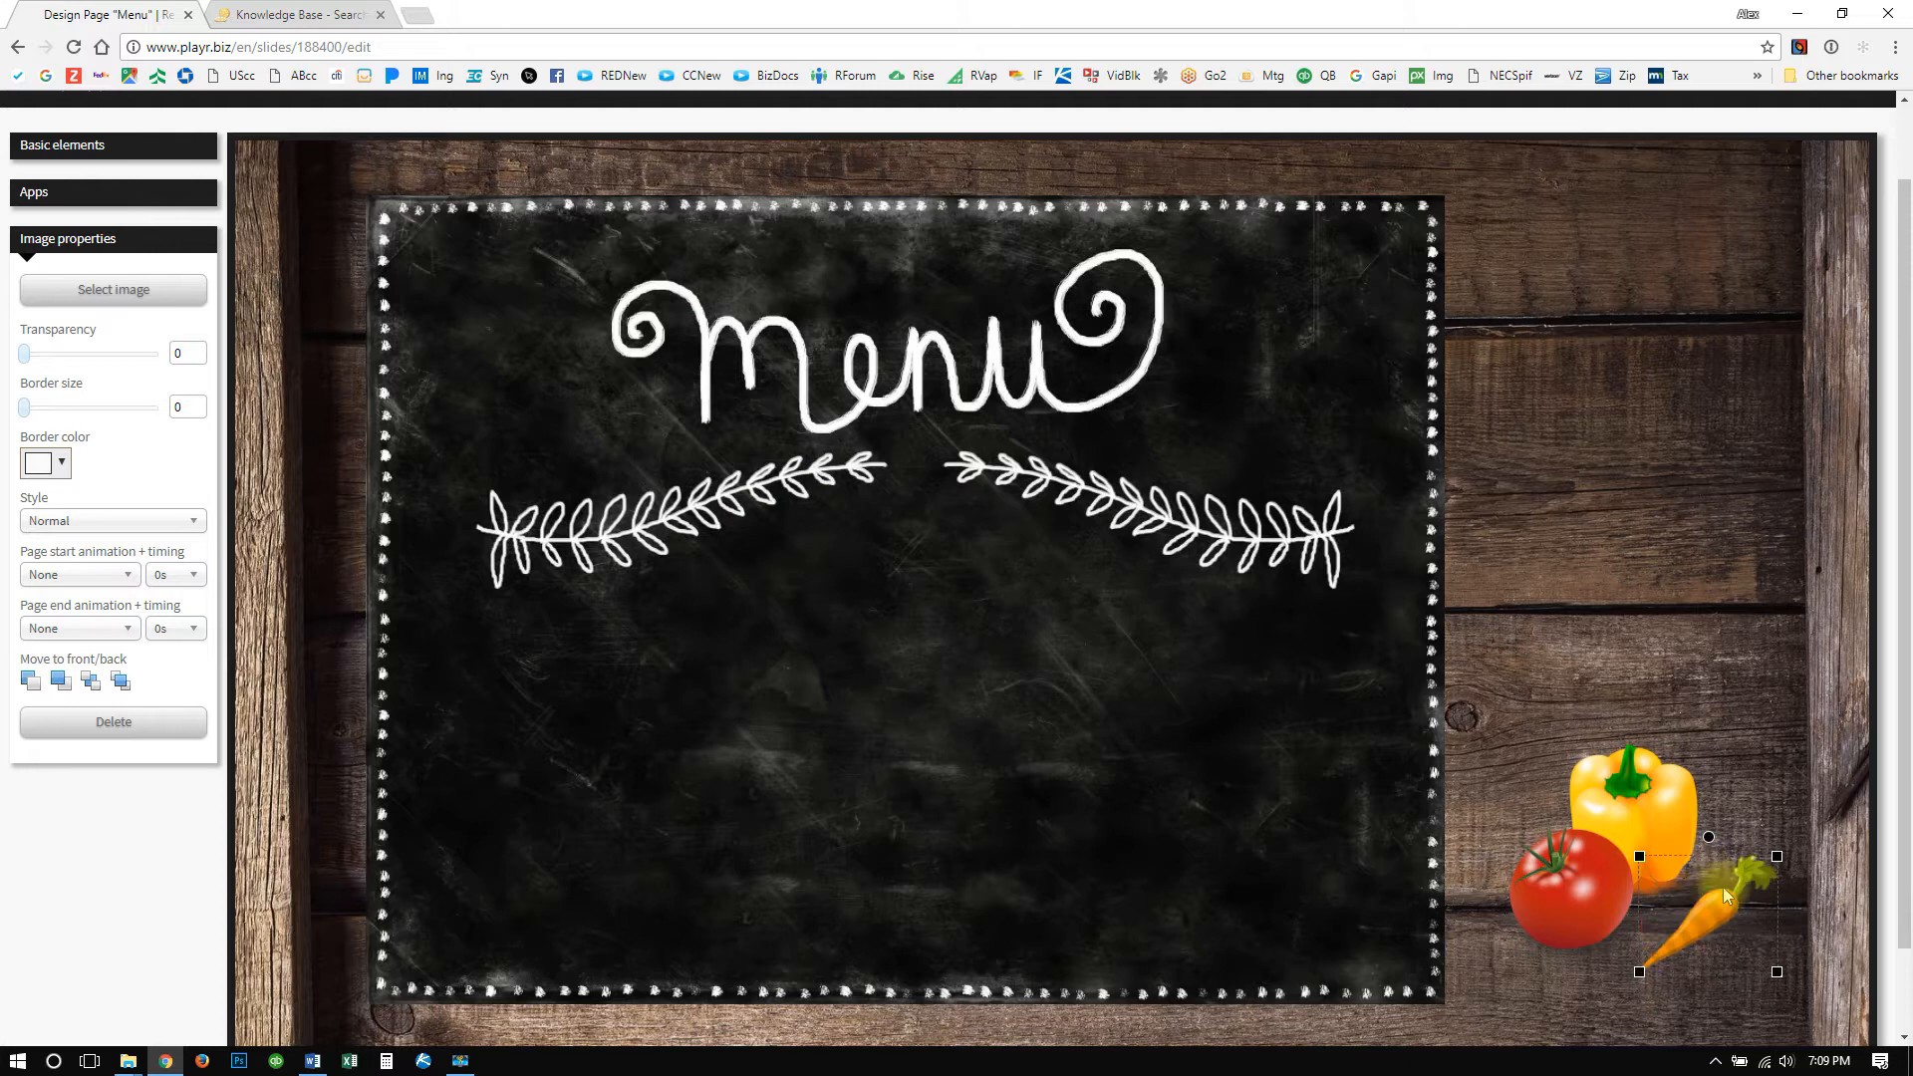
# Enlarge the carrot to about 180 × 152 and tuck it beside the tomato at about X 1676, Y 794.
pyautogui.moveTo(1707, 895); pyautogui.dragTo(1702, 889)
pyautogui.scroll(-1, 1784, 713)
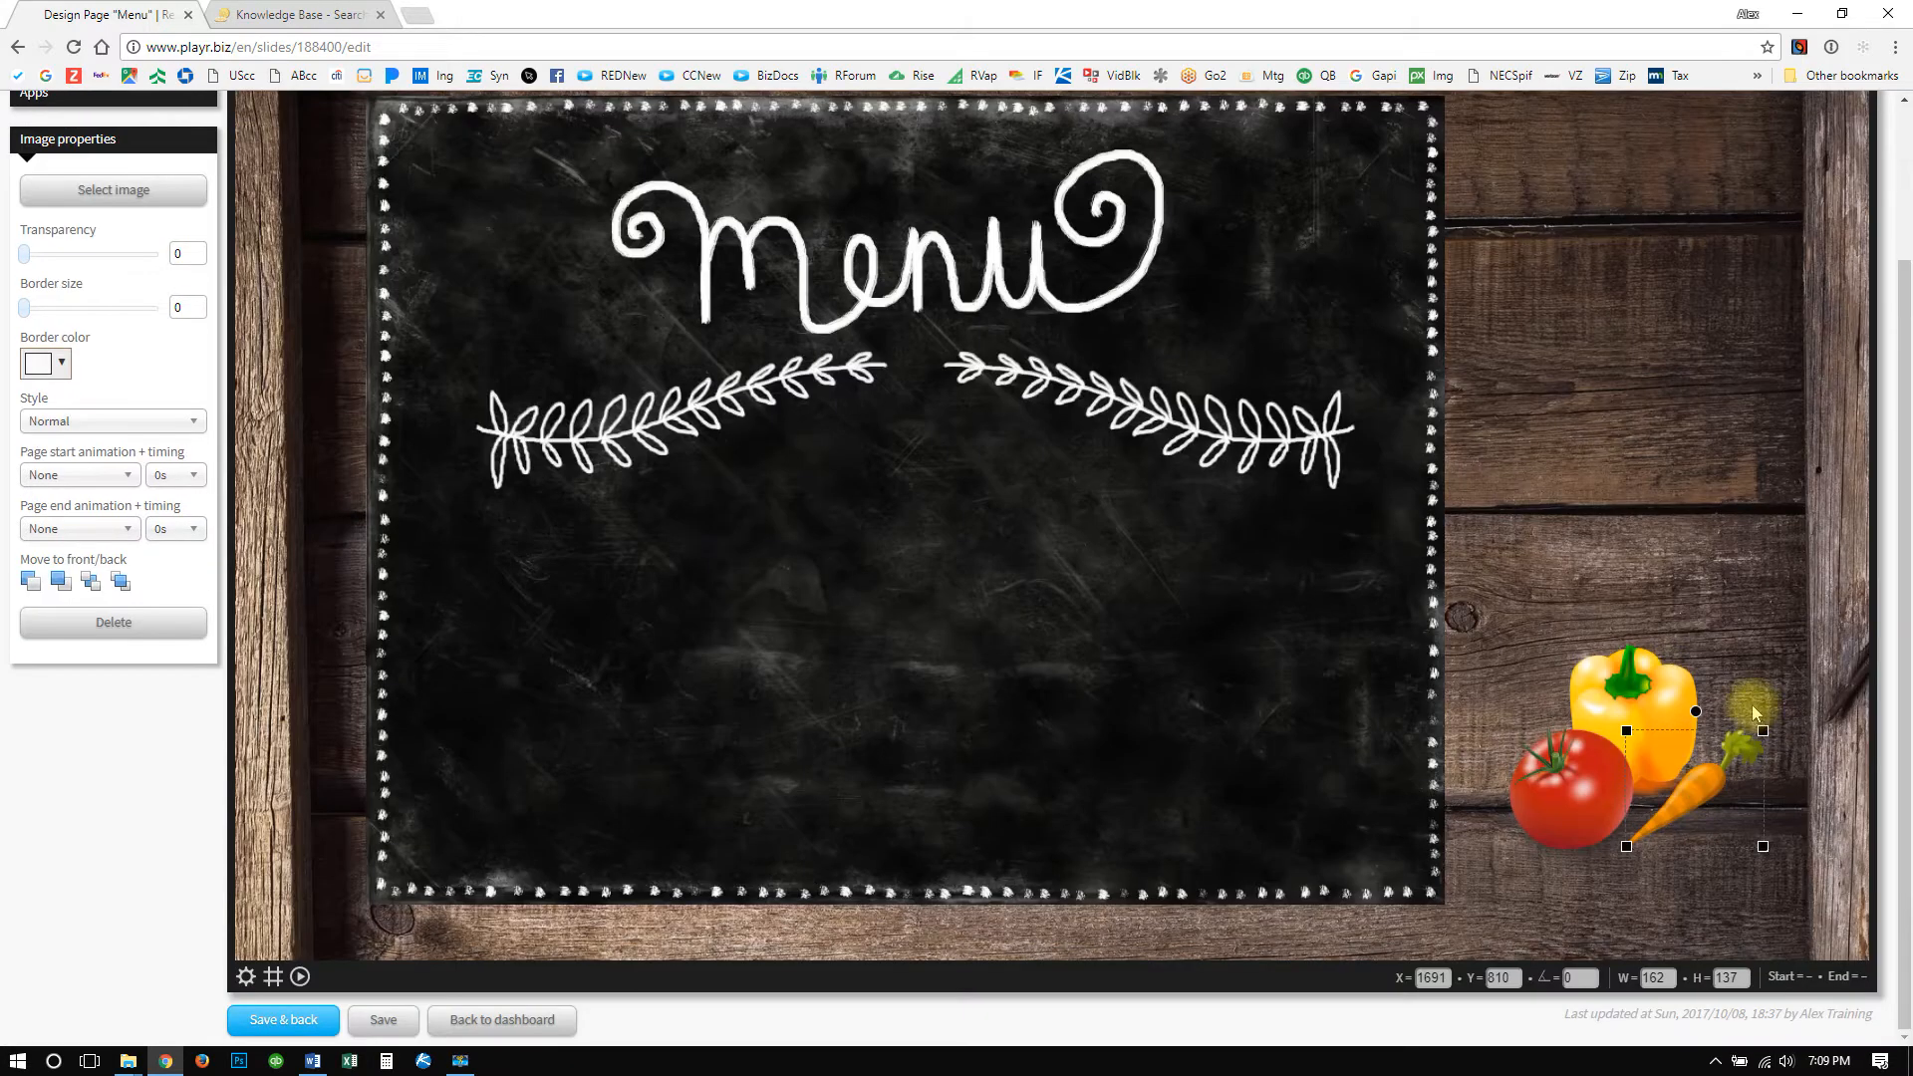
pyautogui.moveTo(1763, 730); pyautogui.dragTo(1779, 717)
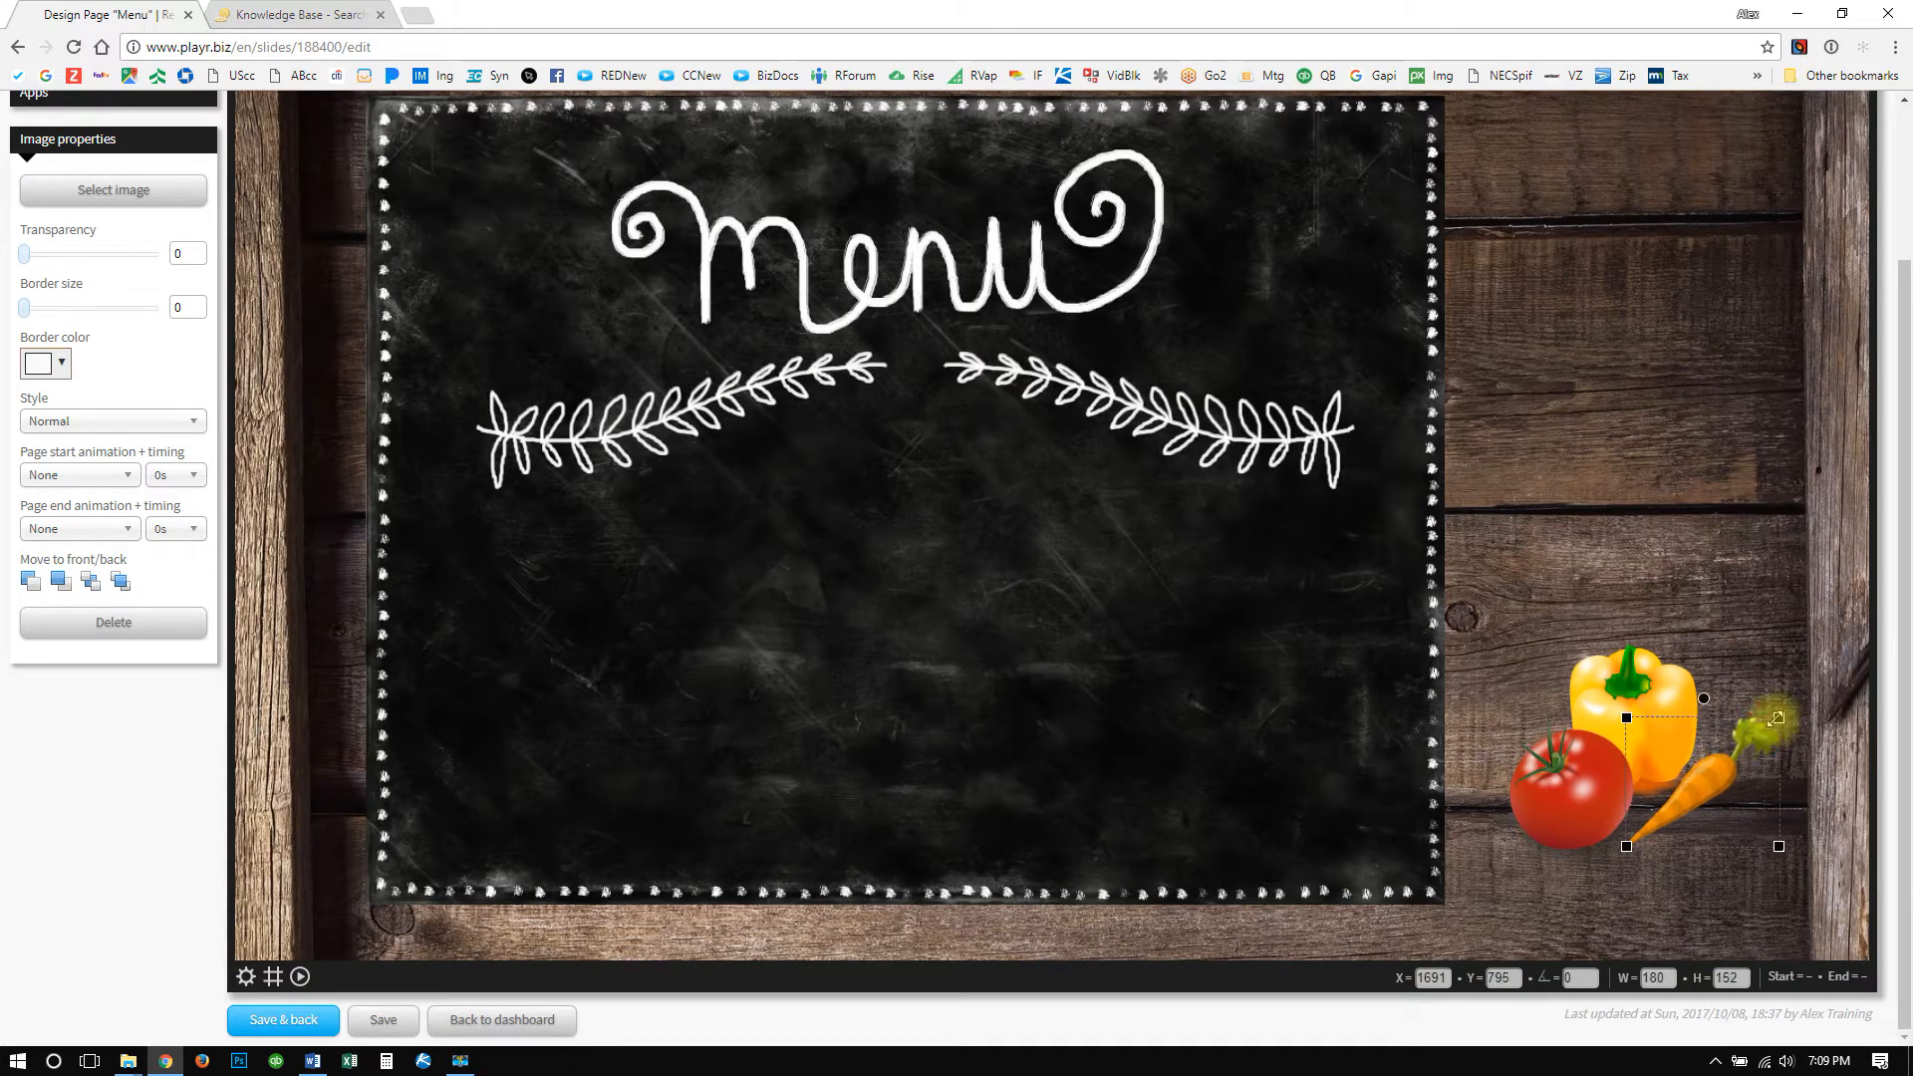
pyautogui.moveTo(1727, 783); pyautogui.dragTo(1712, 775)
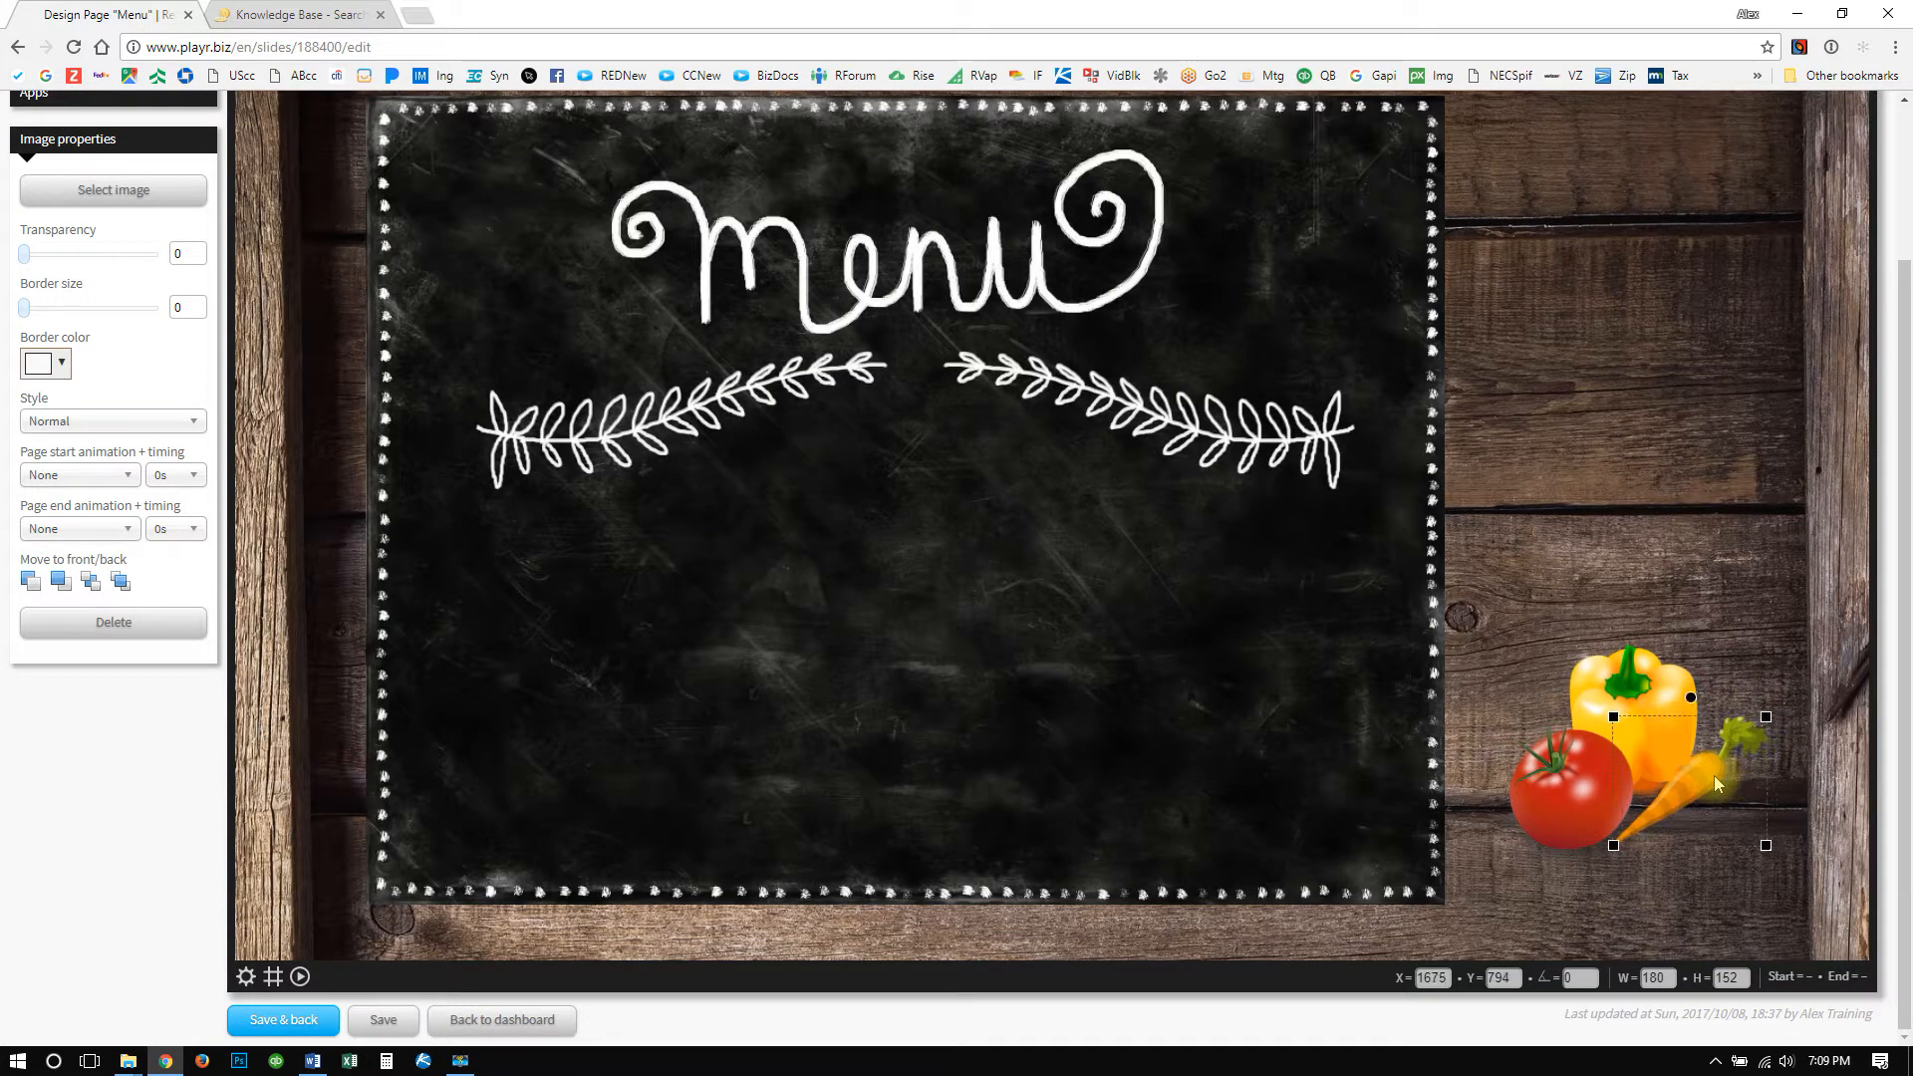
pyautogui.click(1665, 602)
# Add the text "Made From Scratch!" above the vegetables and narrow its box so it wraps onto two lines.
pyautogui.scroll(1, 1604, 717)
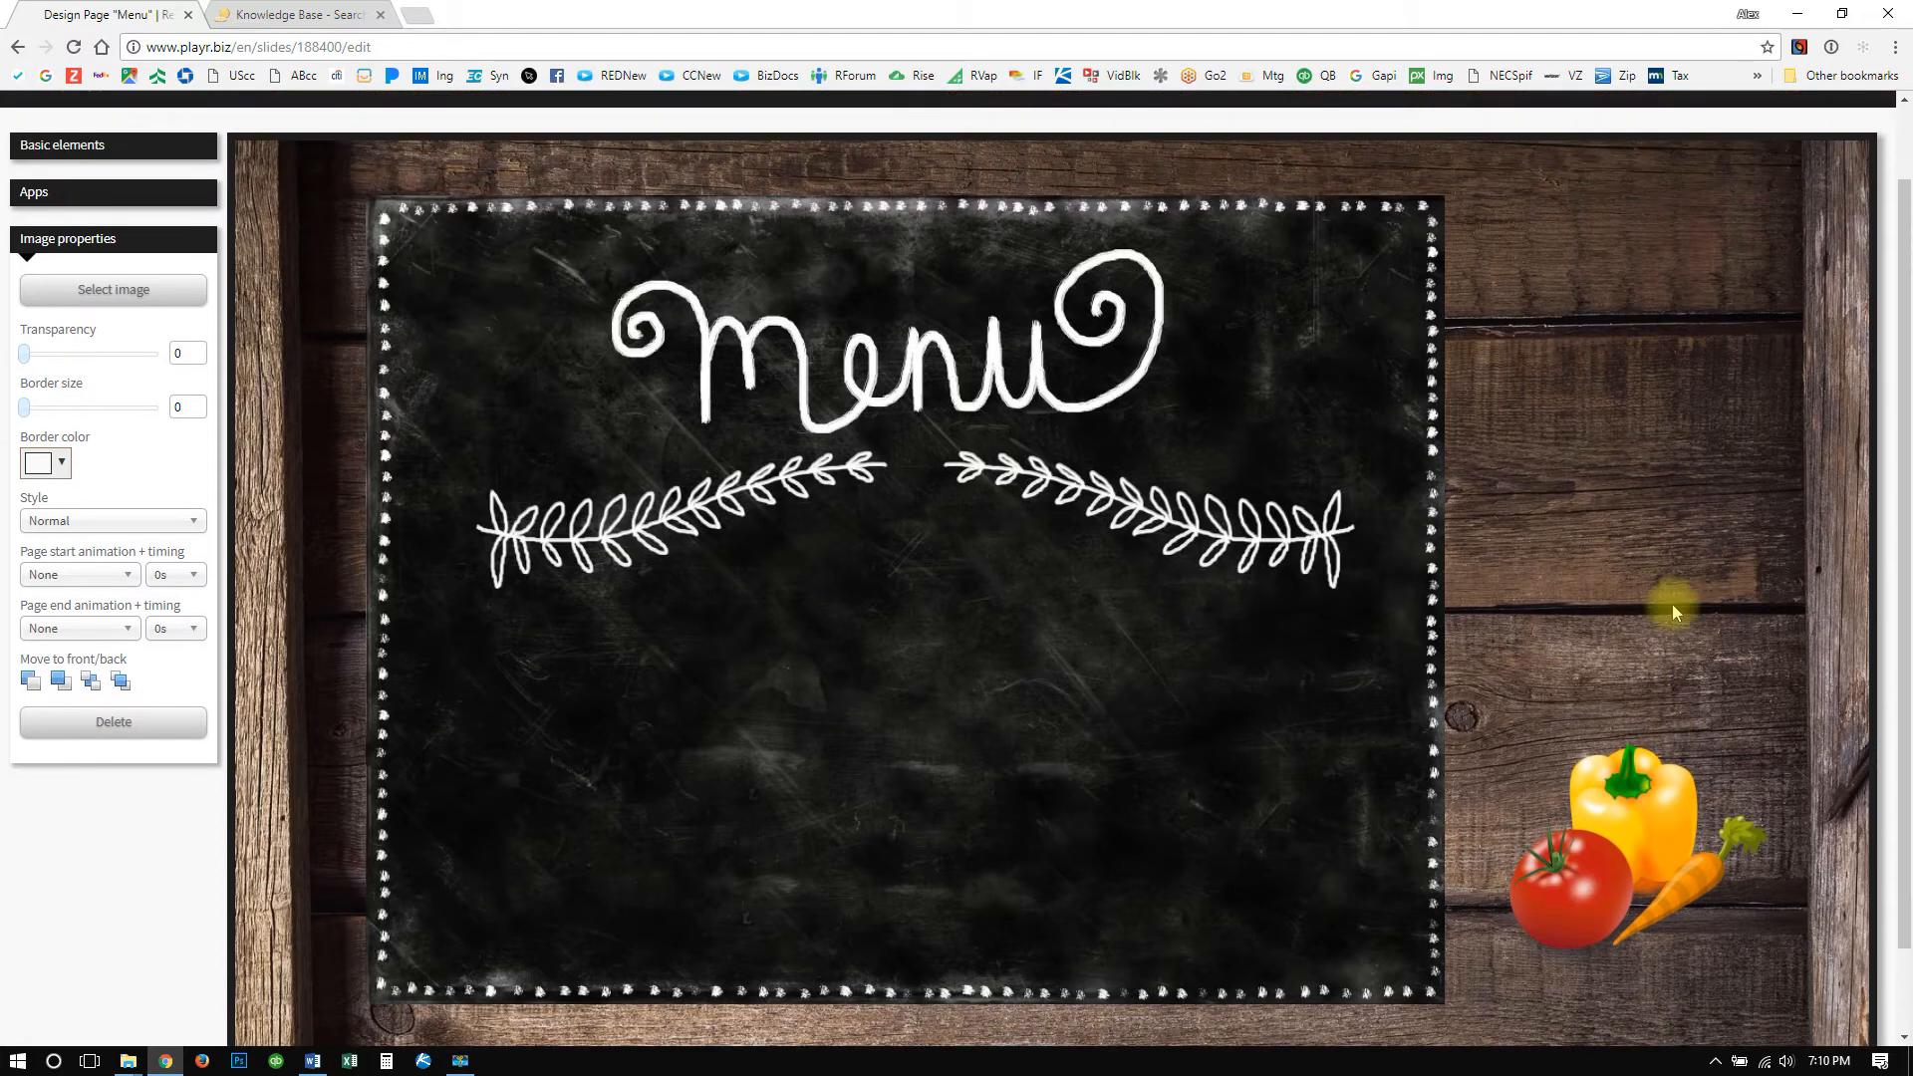
pyautogui.click(92, 150)
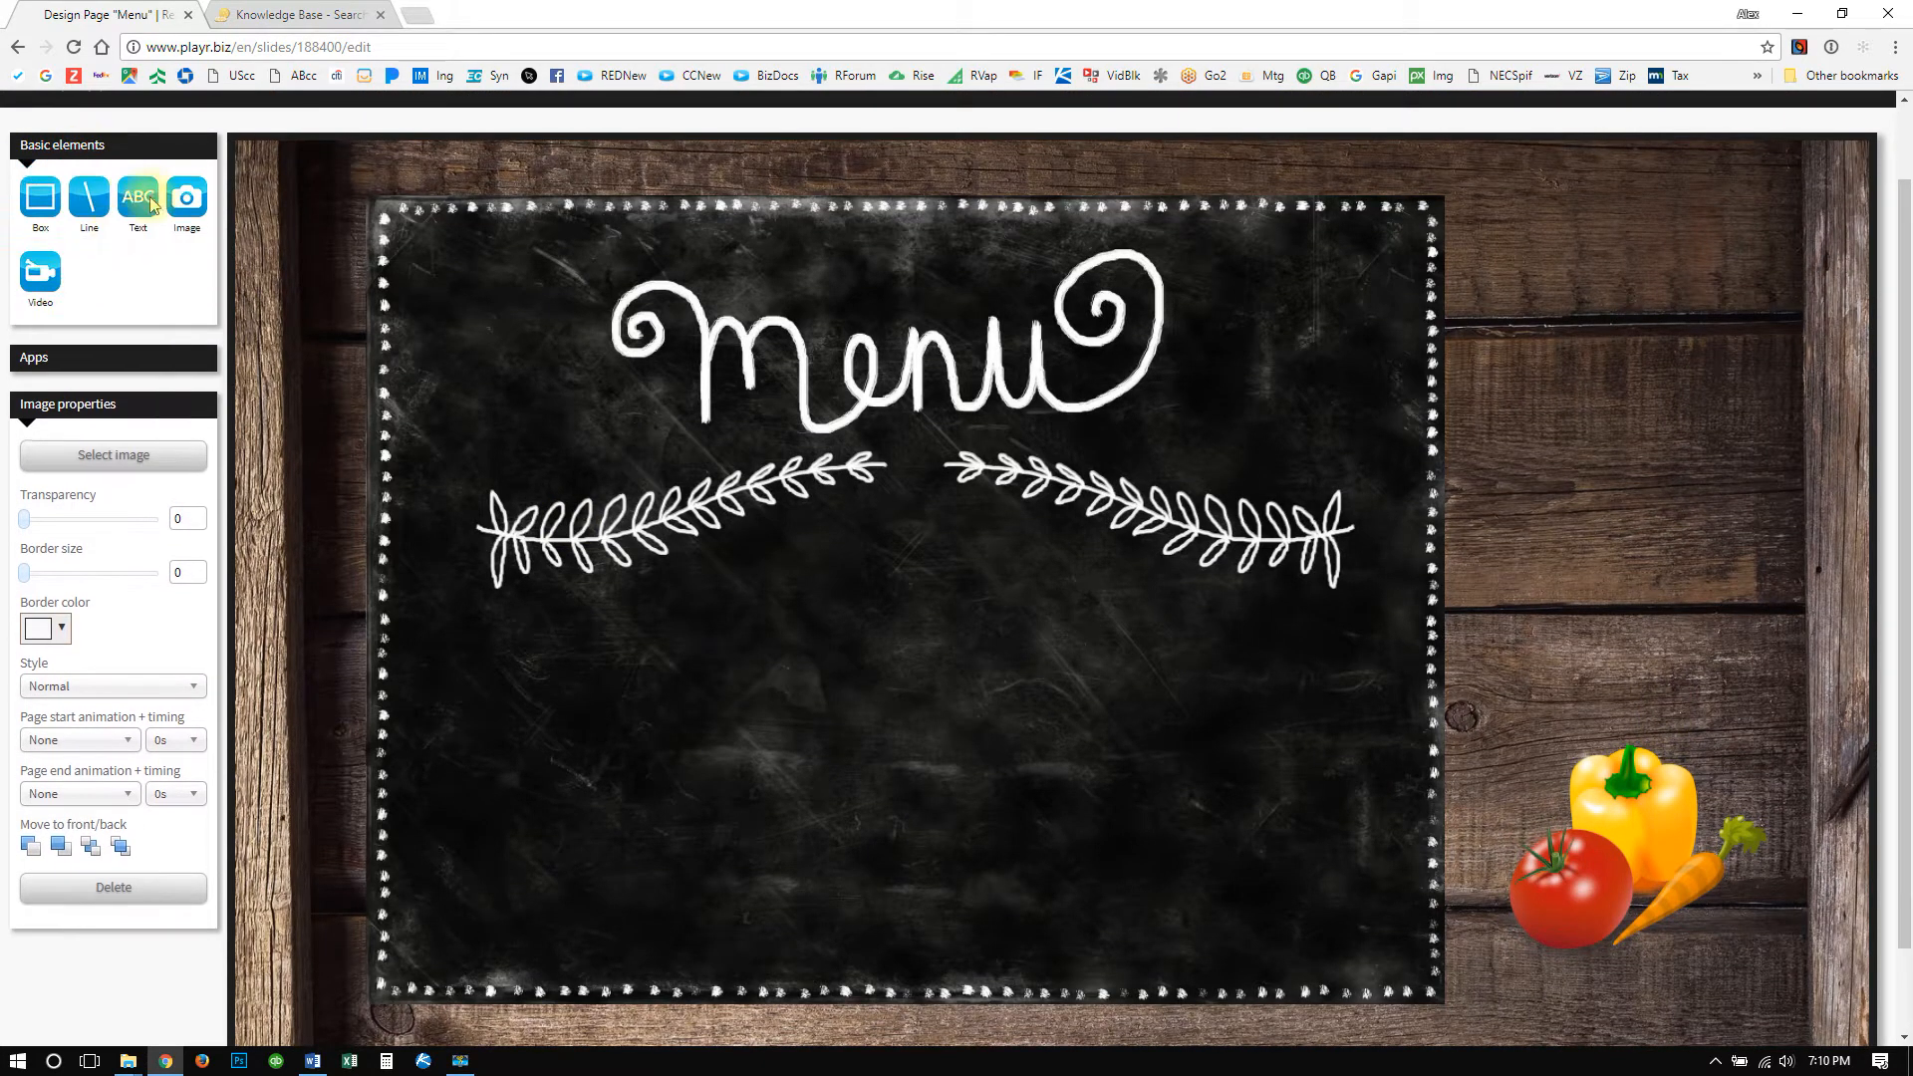
pyautogui.moveTo(137, 195); pyautogui.dragTo(1586, 612)
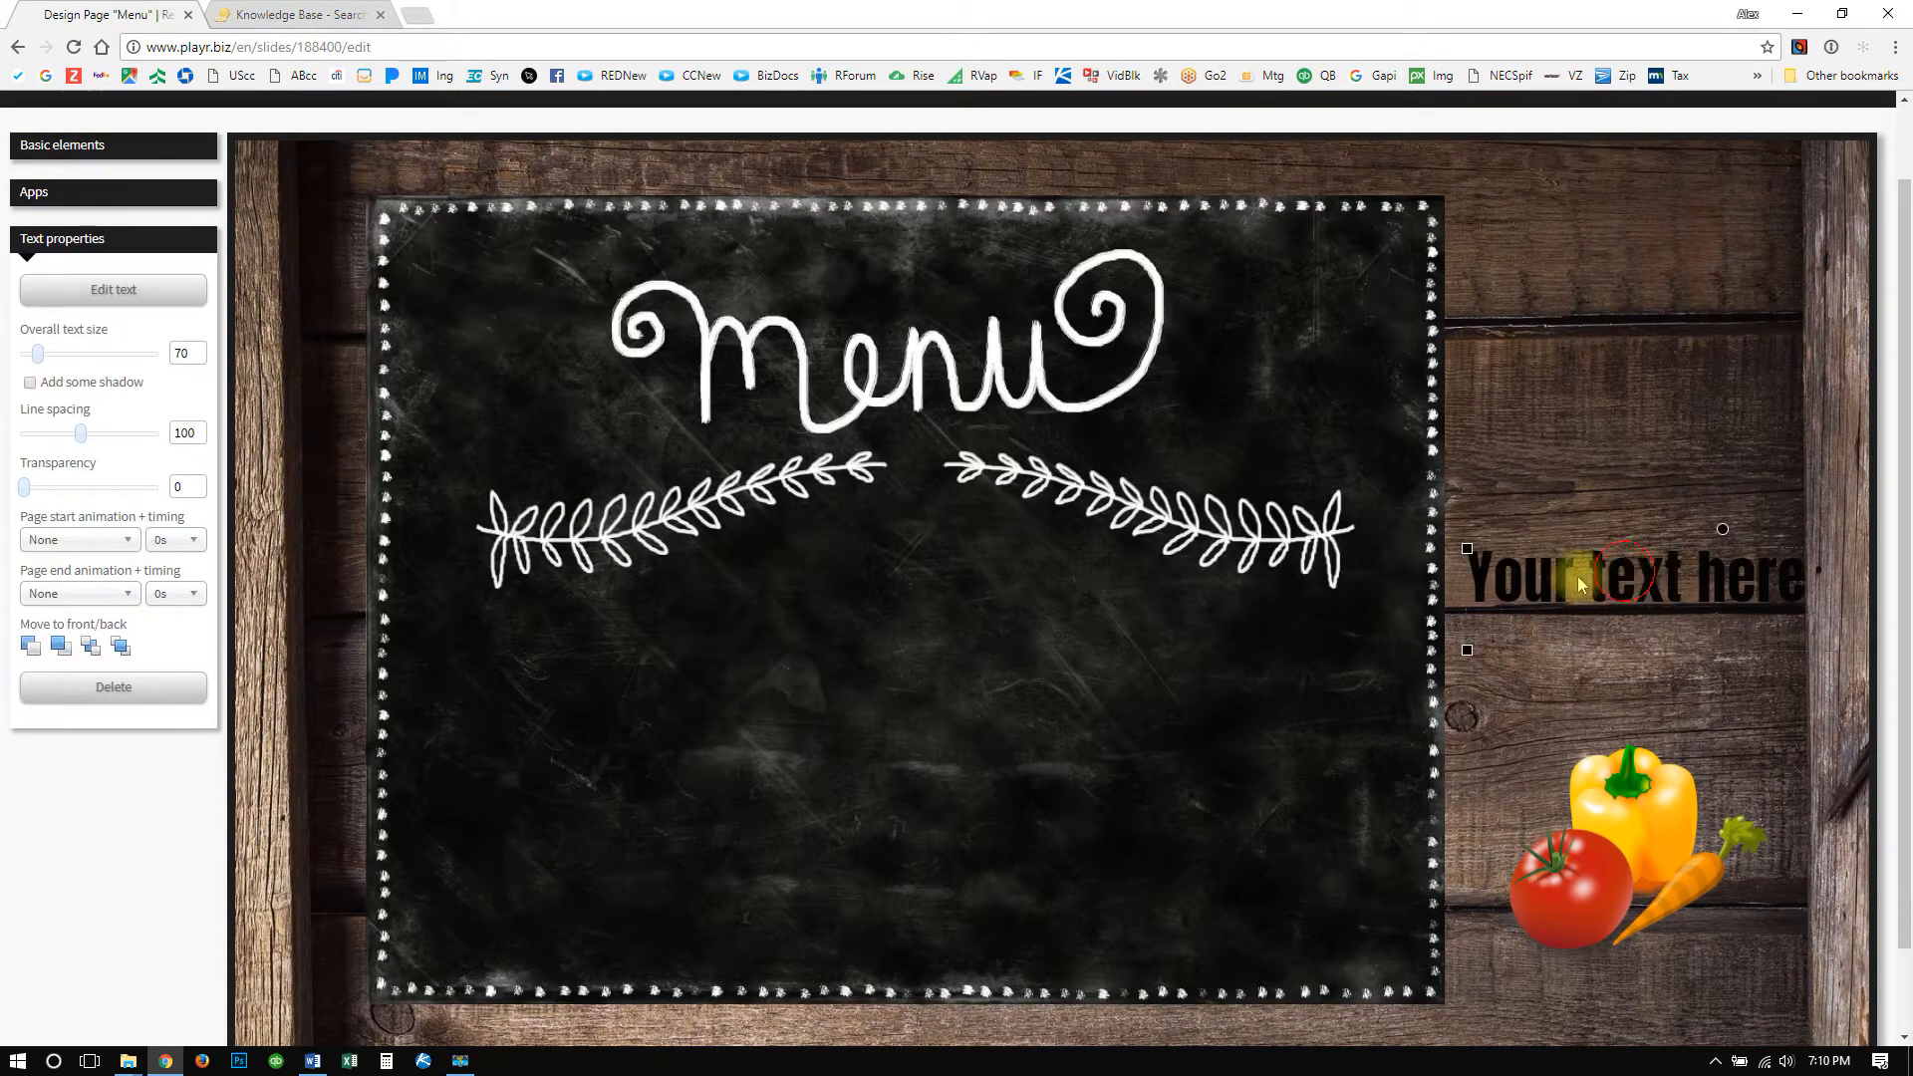
pyautogui.doubleClick(1595, 596)
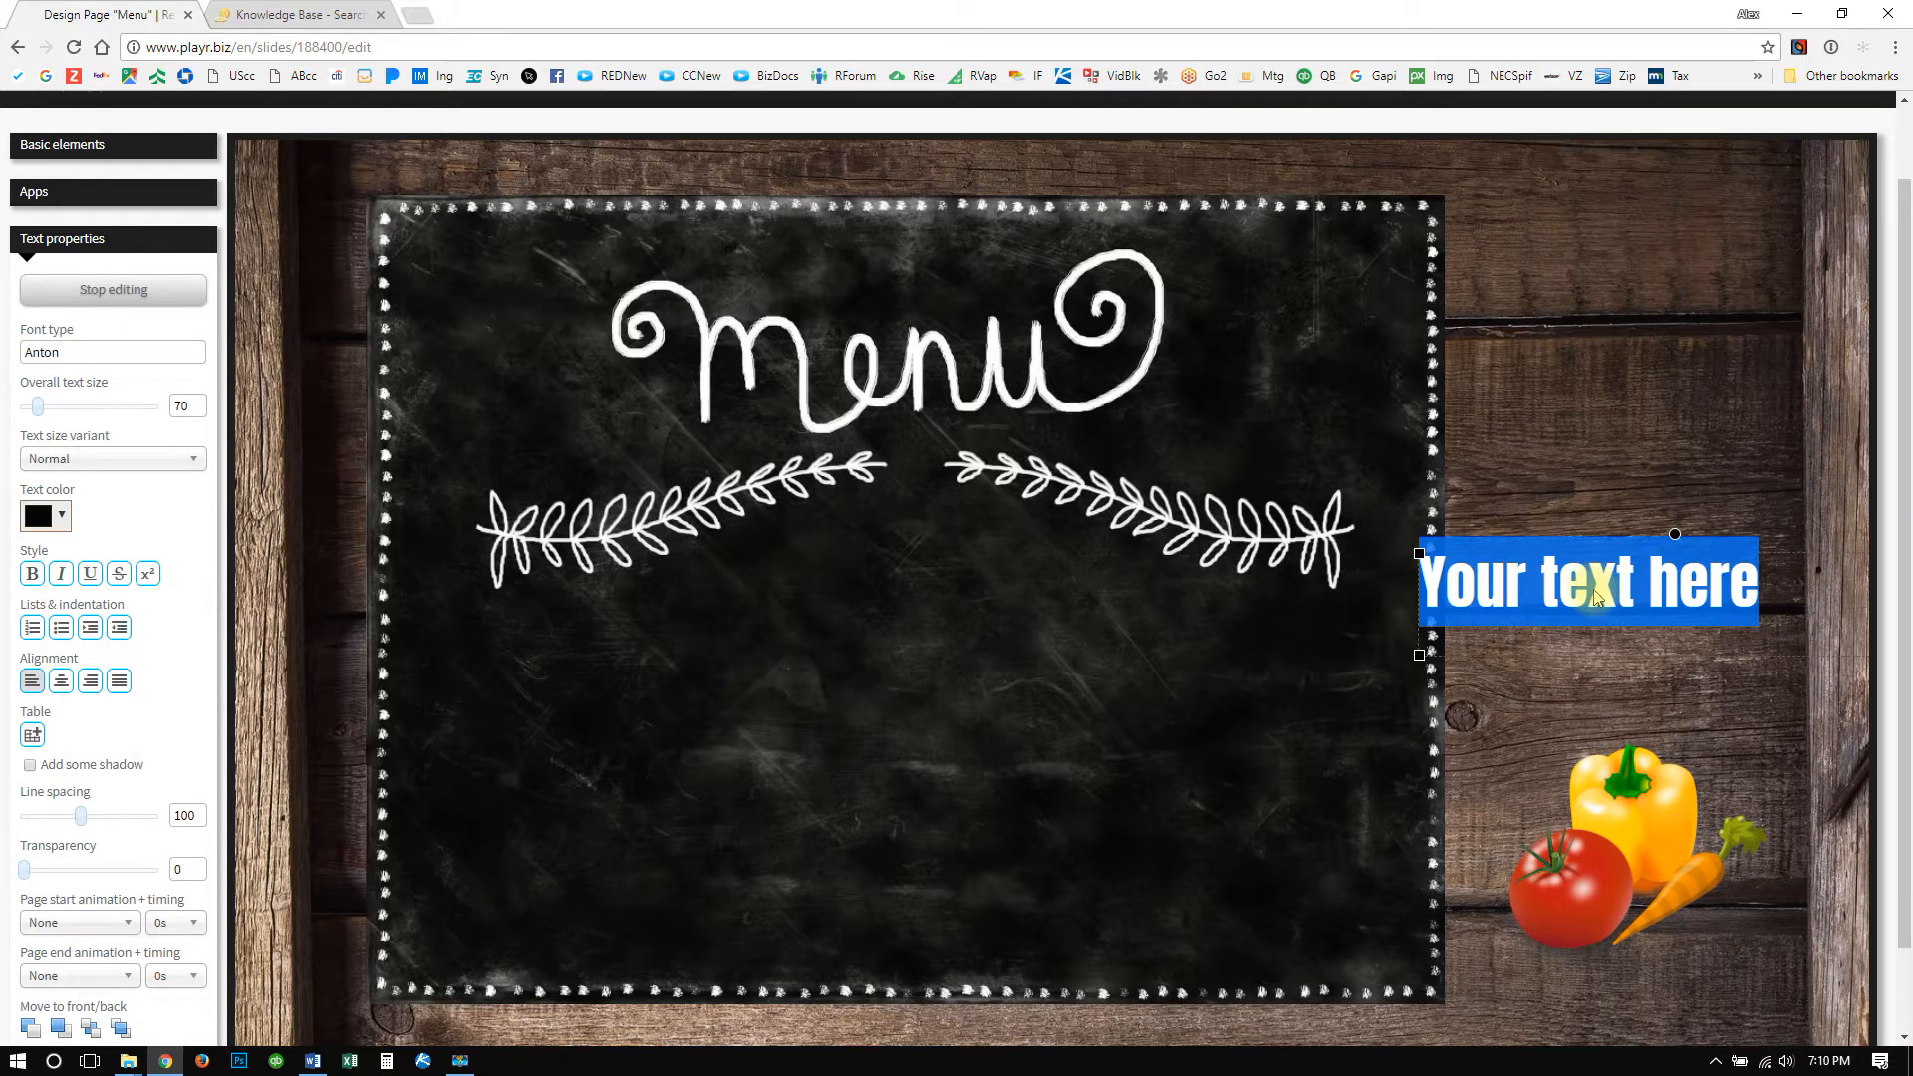
pyautogui.write('Made From Scratch!')
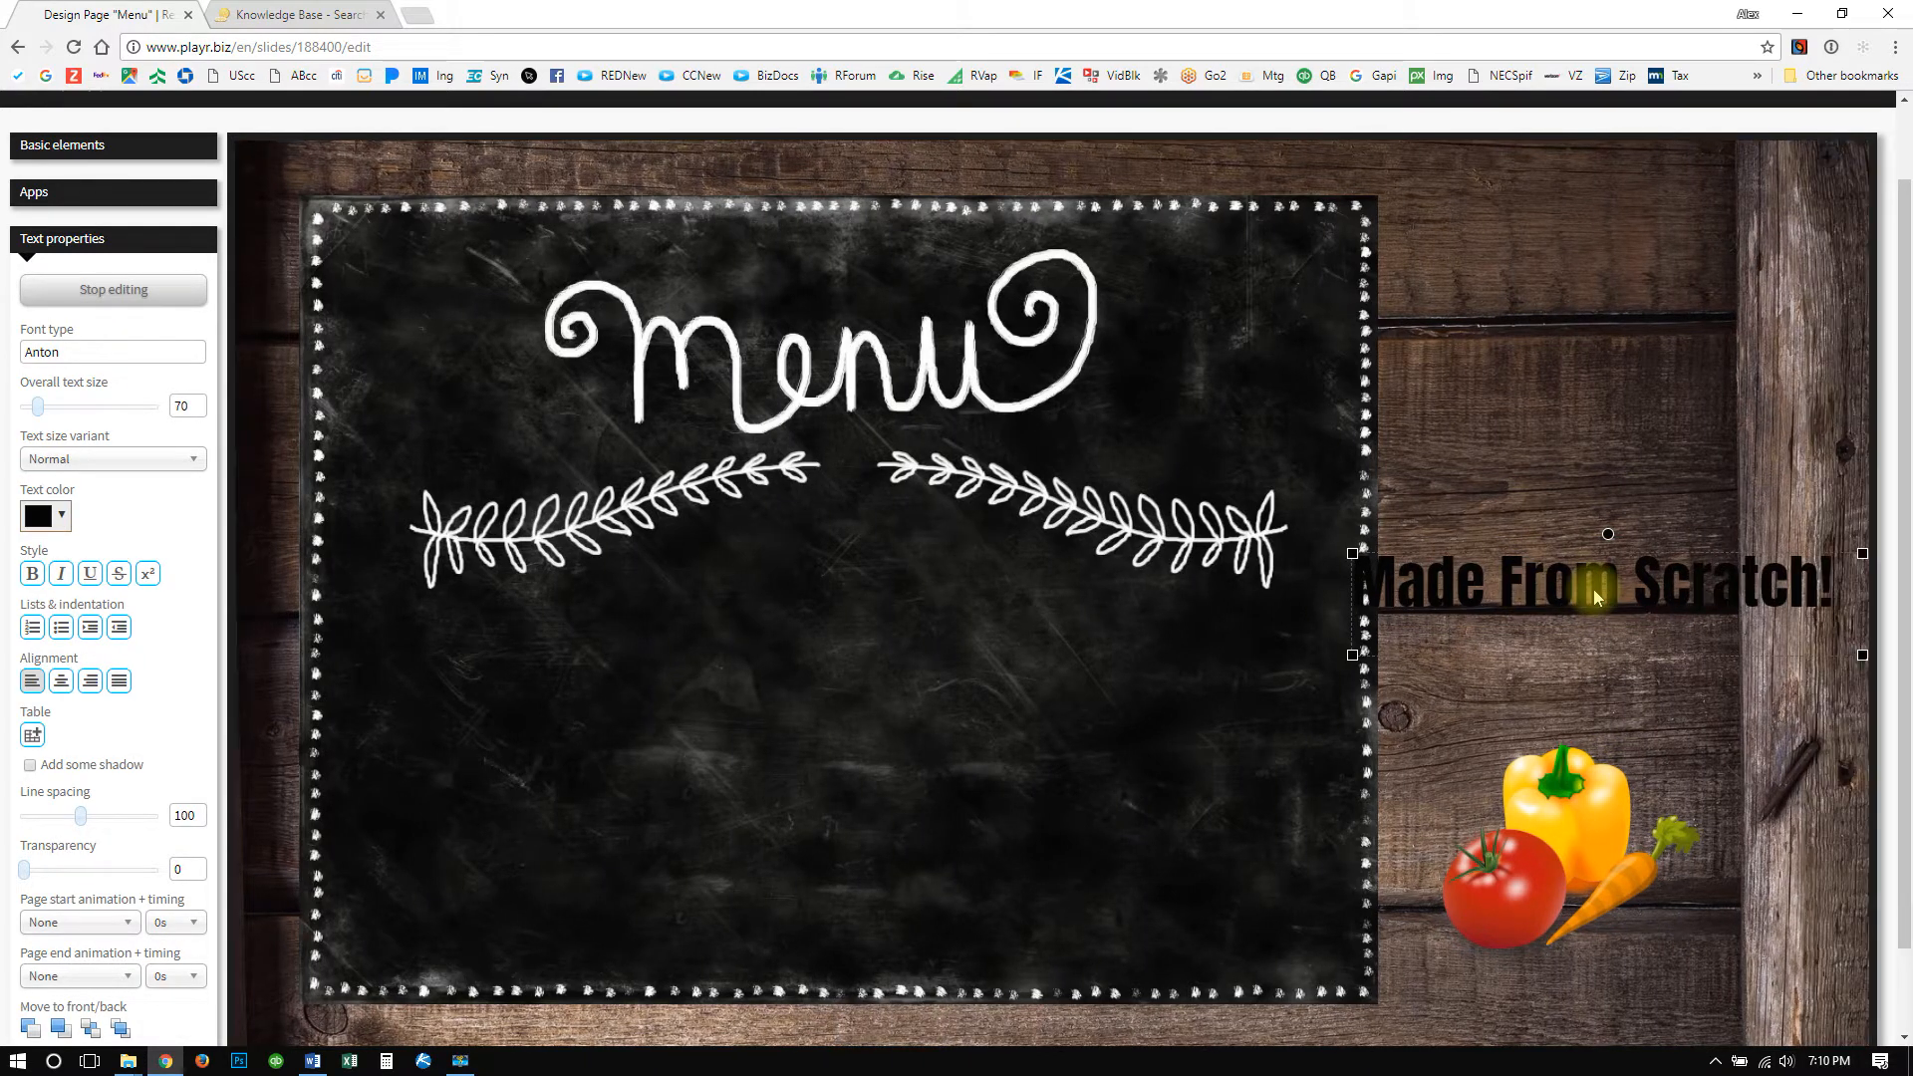
pyautogui.moveTo(1863, 655); pyautogui.dragTo(1679, 686)
# Colour the "Made From Scratch!" text white and add a shadow to it.
pyautogui.moveTo(1547, 647); pyautogui.dragTo(1315, 572)
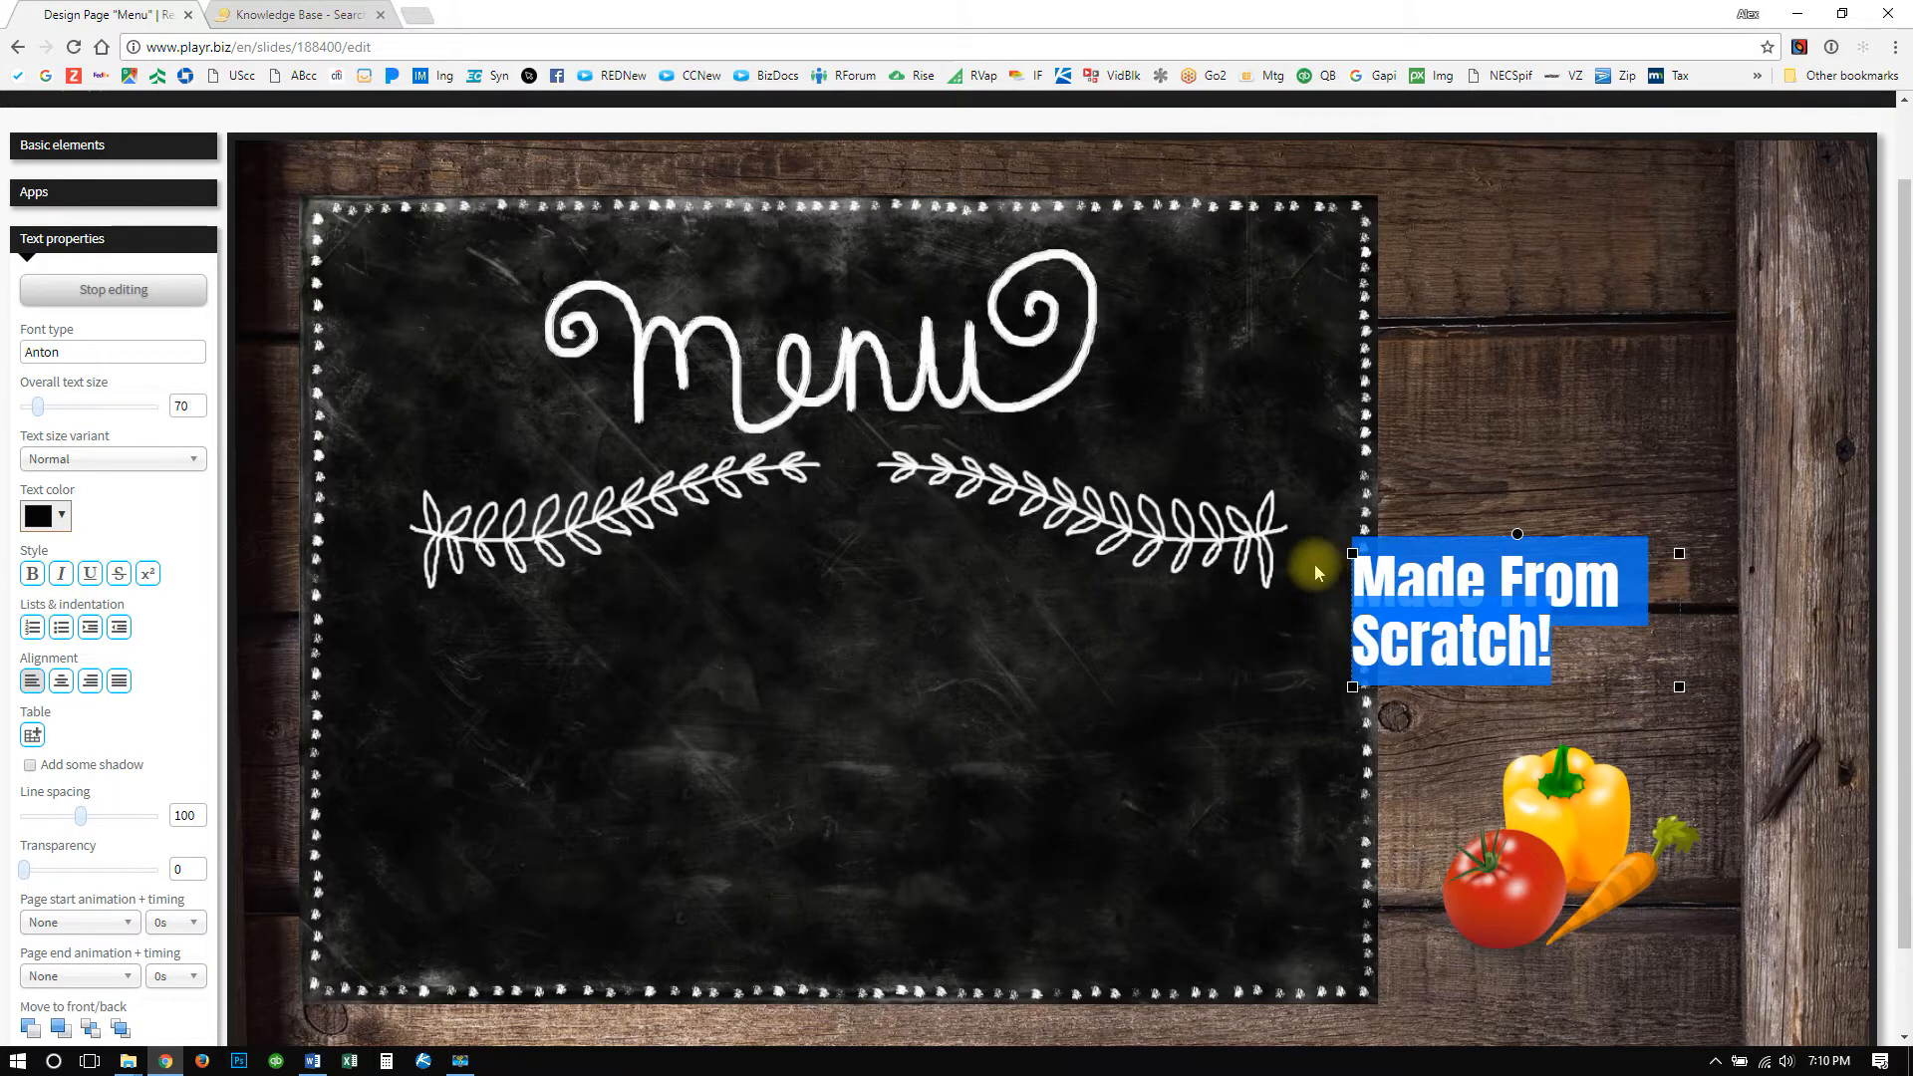
pyautogui.click(33, 512)
pyautogui.click(193, 545)
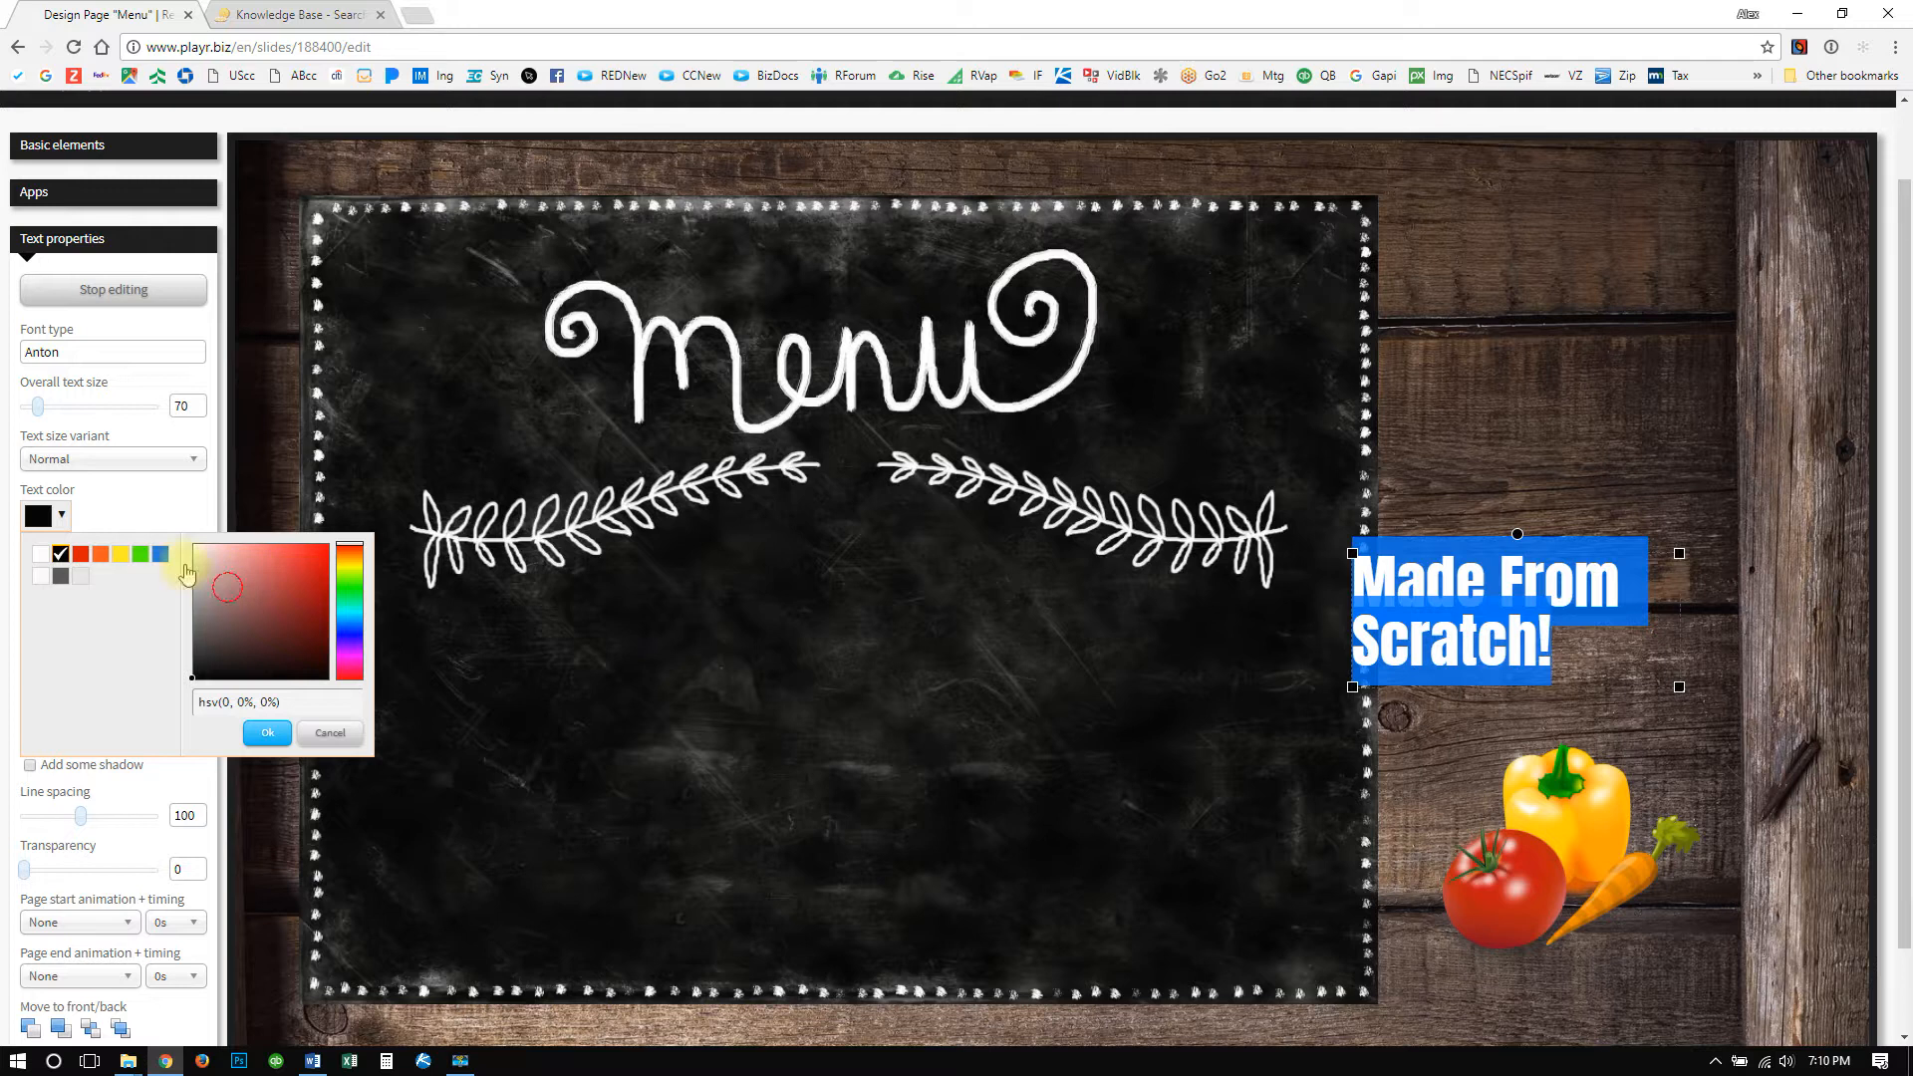
pyautogui.click(264, 735)
pyautogui.click(31, 766)
pyautogui.click(1427, 719)
pyautogui.doubleClick(1495, 643)
pyautogui.doubleClick(1508, 586)
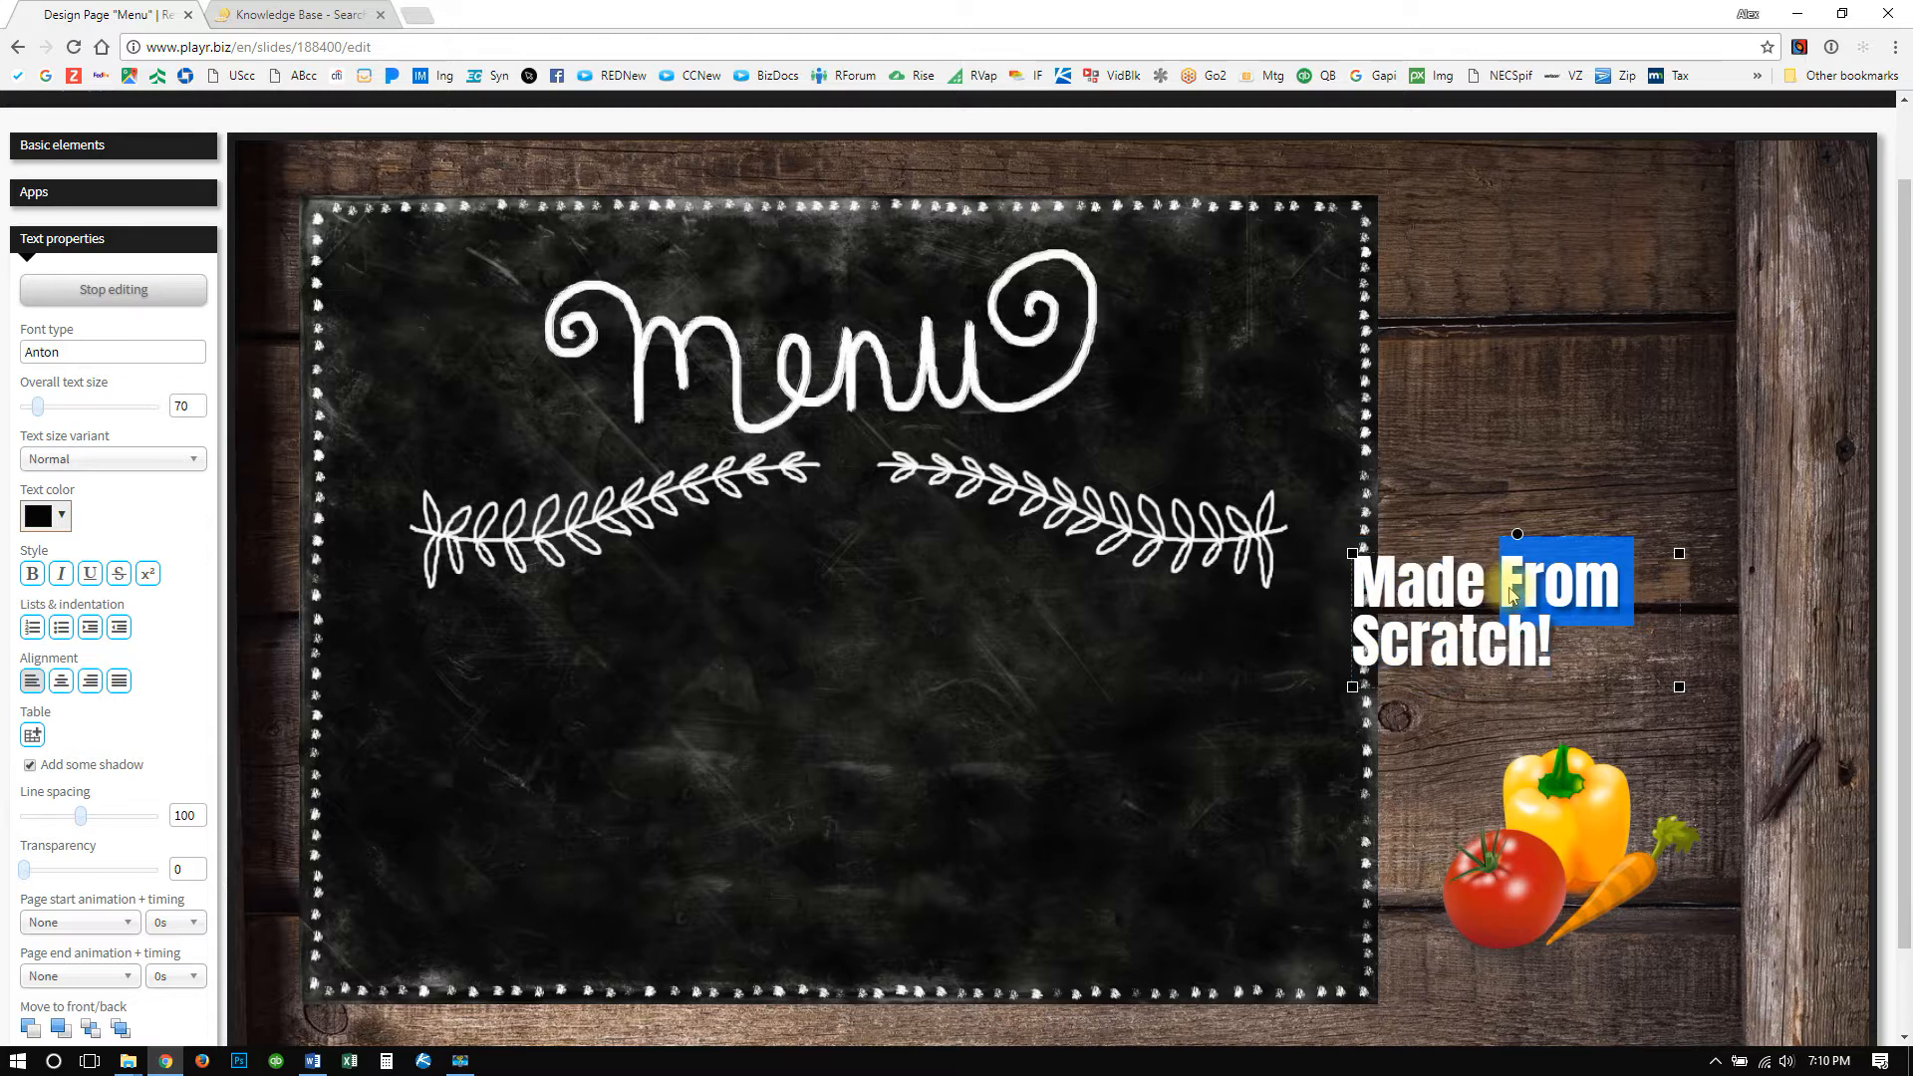
pyautogui.click(1503, 463)
pyautogui.doubleClick(1539, 603)
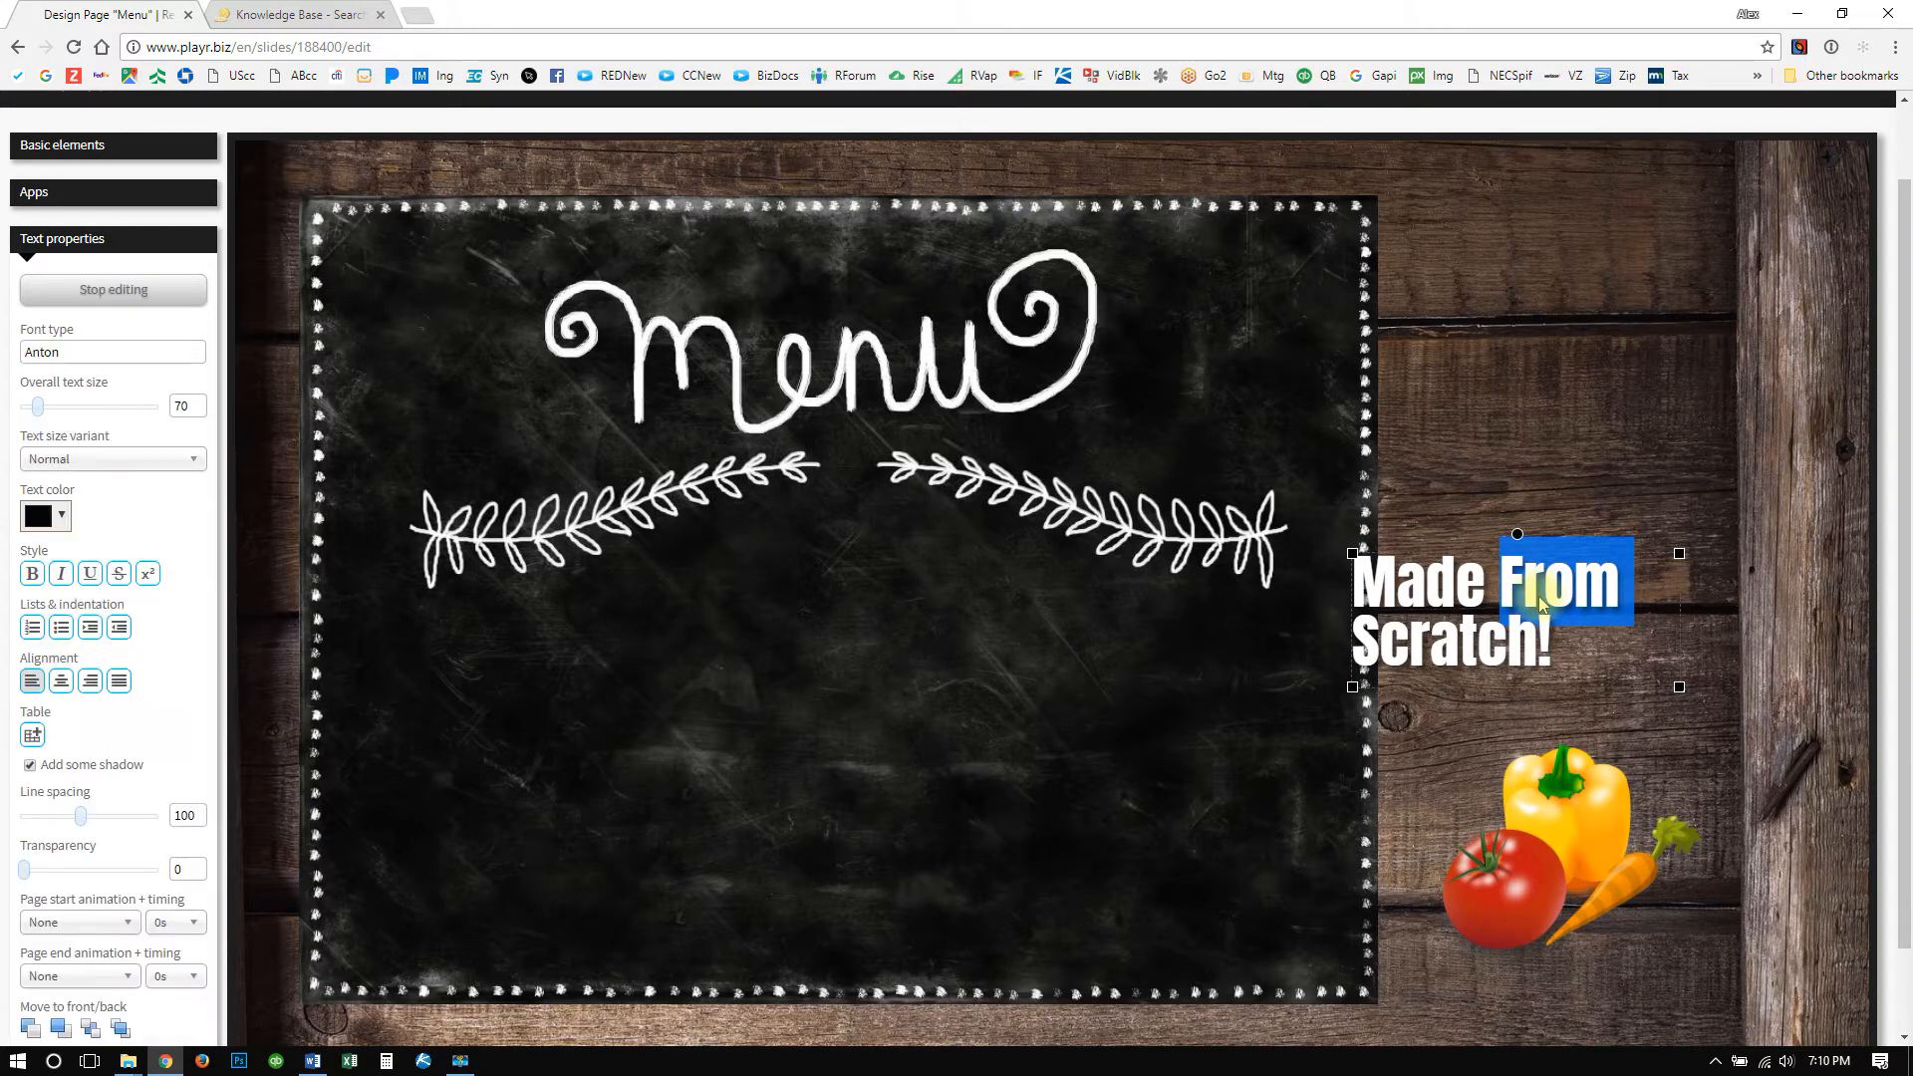
pyautogui.click(1463, 588)
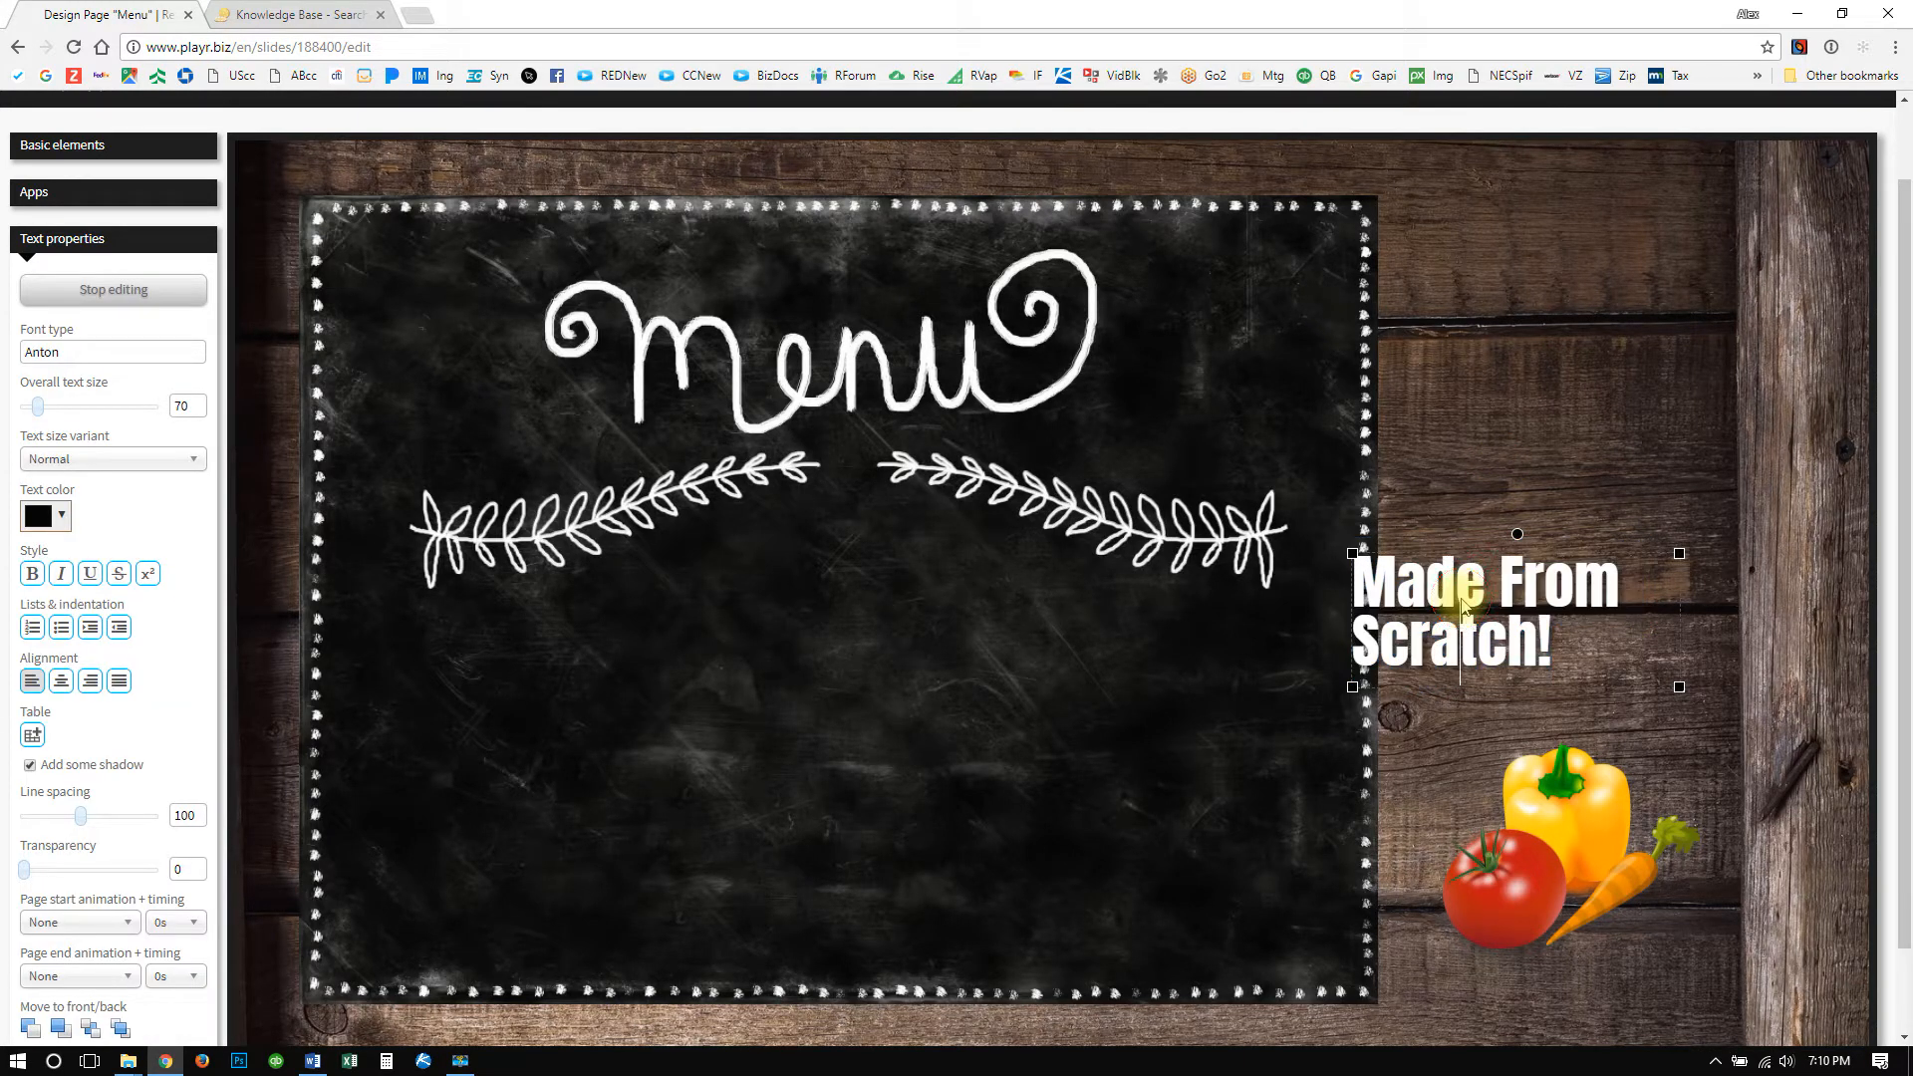
# Shrink the "Made From Scratch!" text and its box, and place it tilted counterclockwise just above the vegetables.
pyautogui.click(1467, 489)
pyautogui.click(1405, 588)
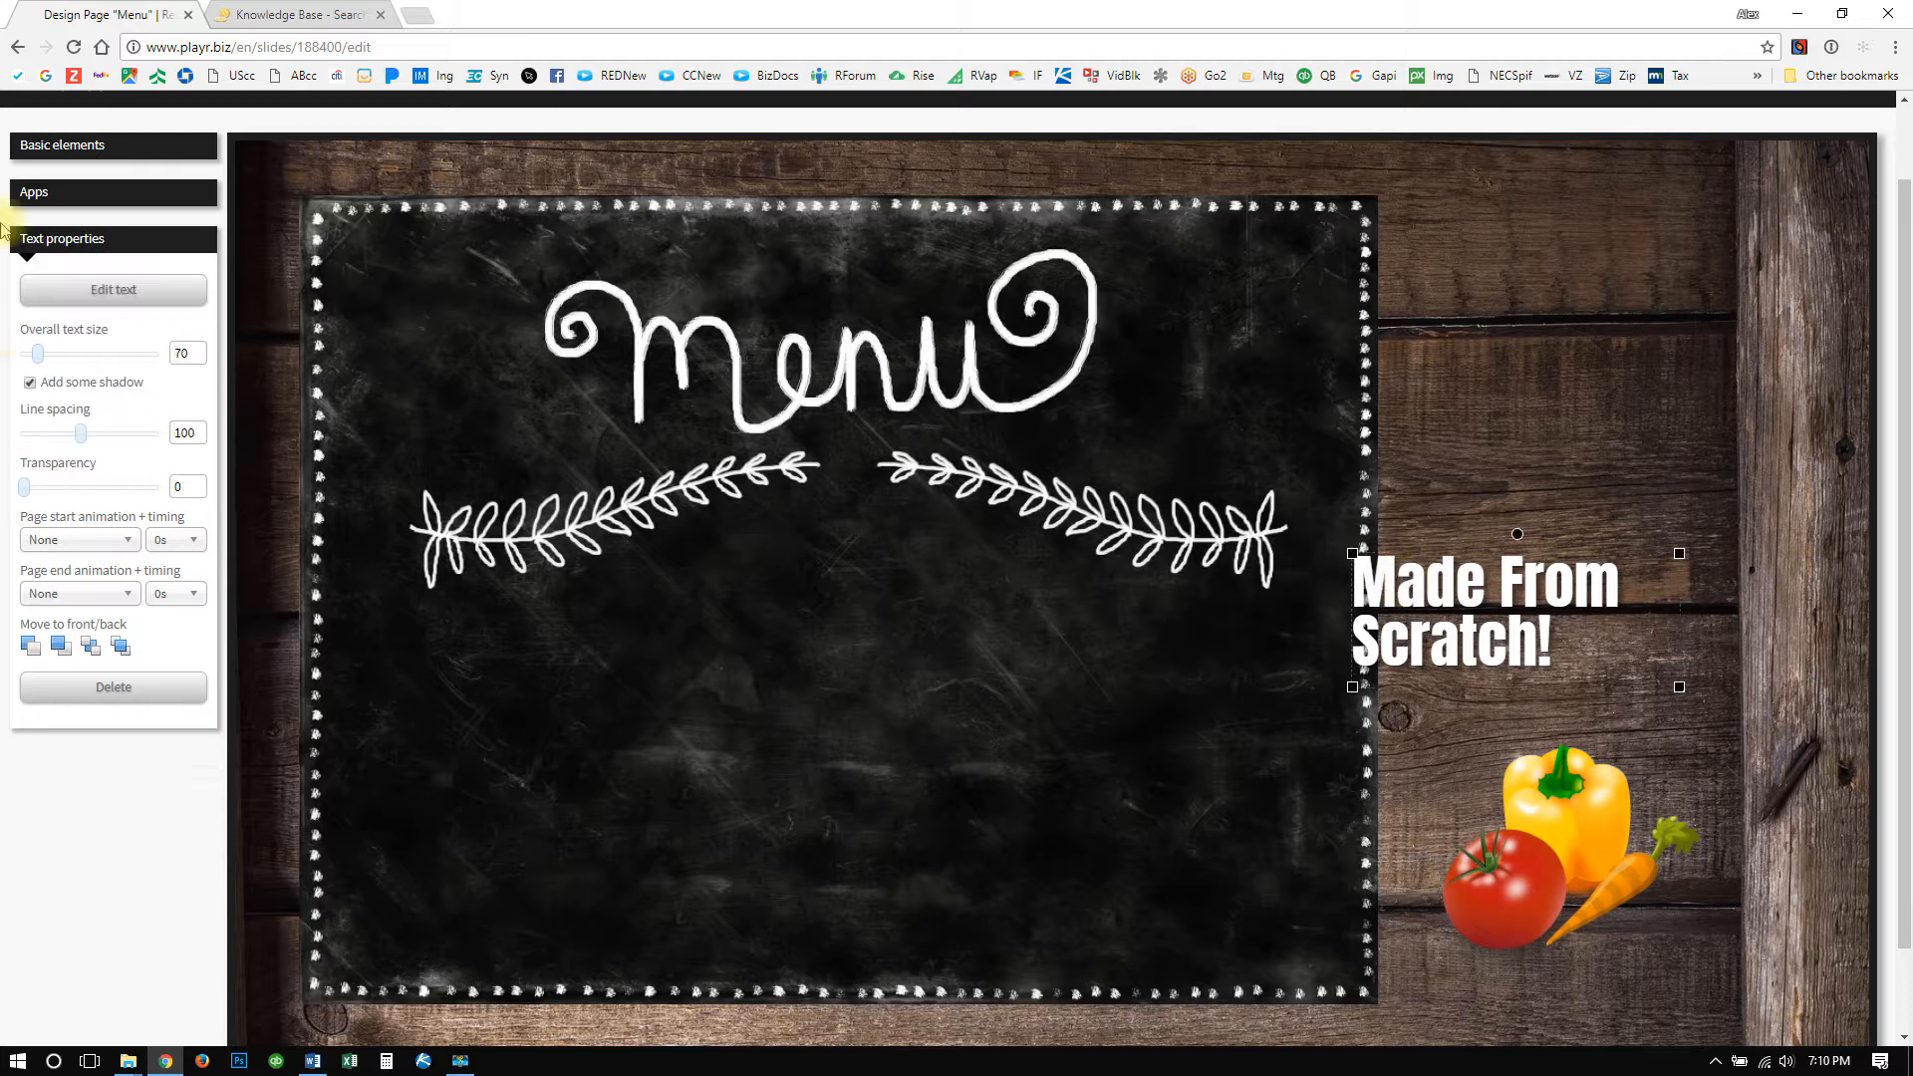
pyautogui.moveTo(37, 363); pyautogui.dragTo(32, 361)
pyautogui.moveTo(1353, 549); pyautogui.dragTo(1450, 594)
pyautogui.moveTo(1565, 578); pyautogui.dragTo(1506, 680)
pyautogui.click(1529, 470)
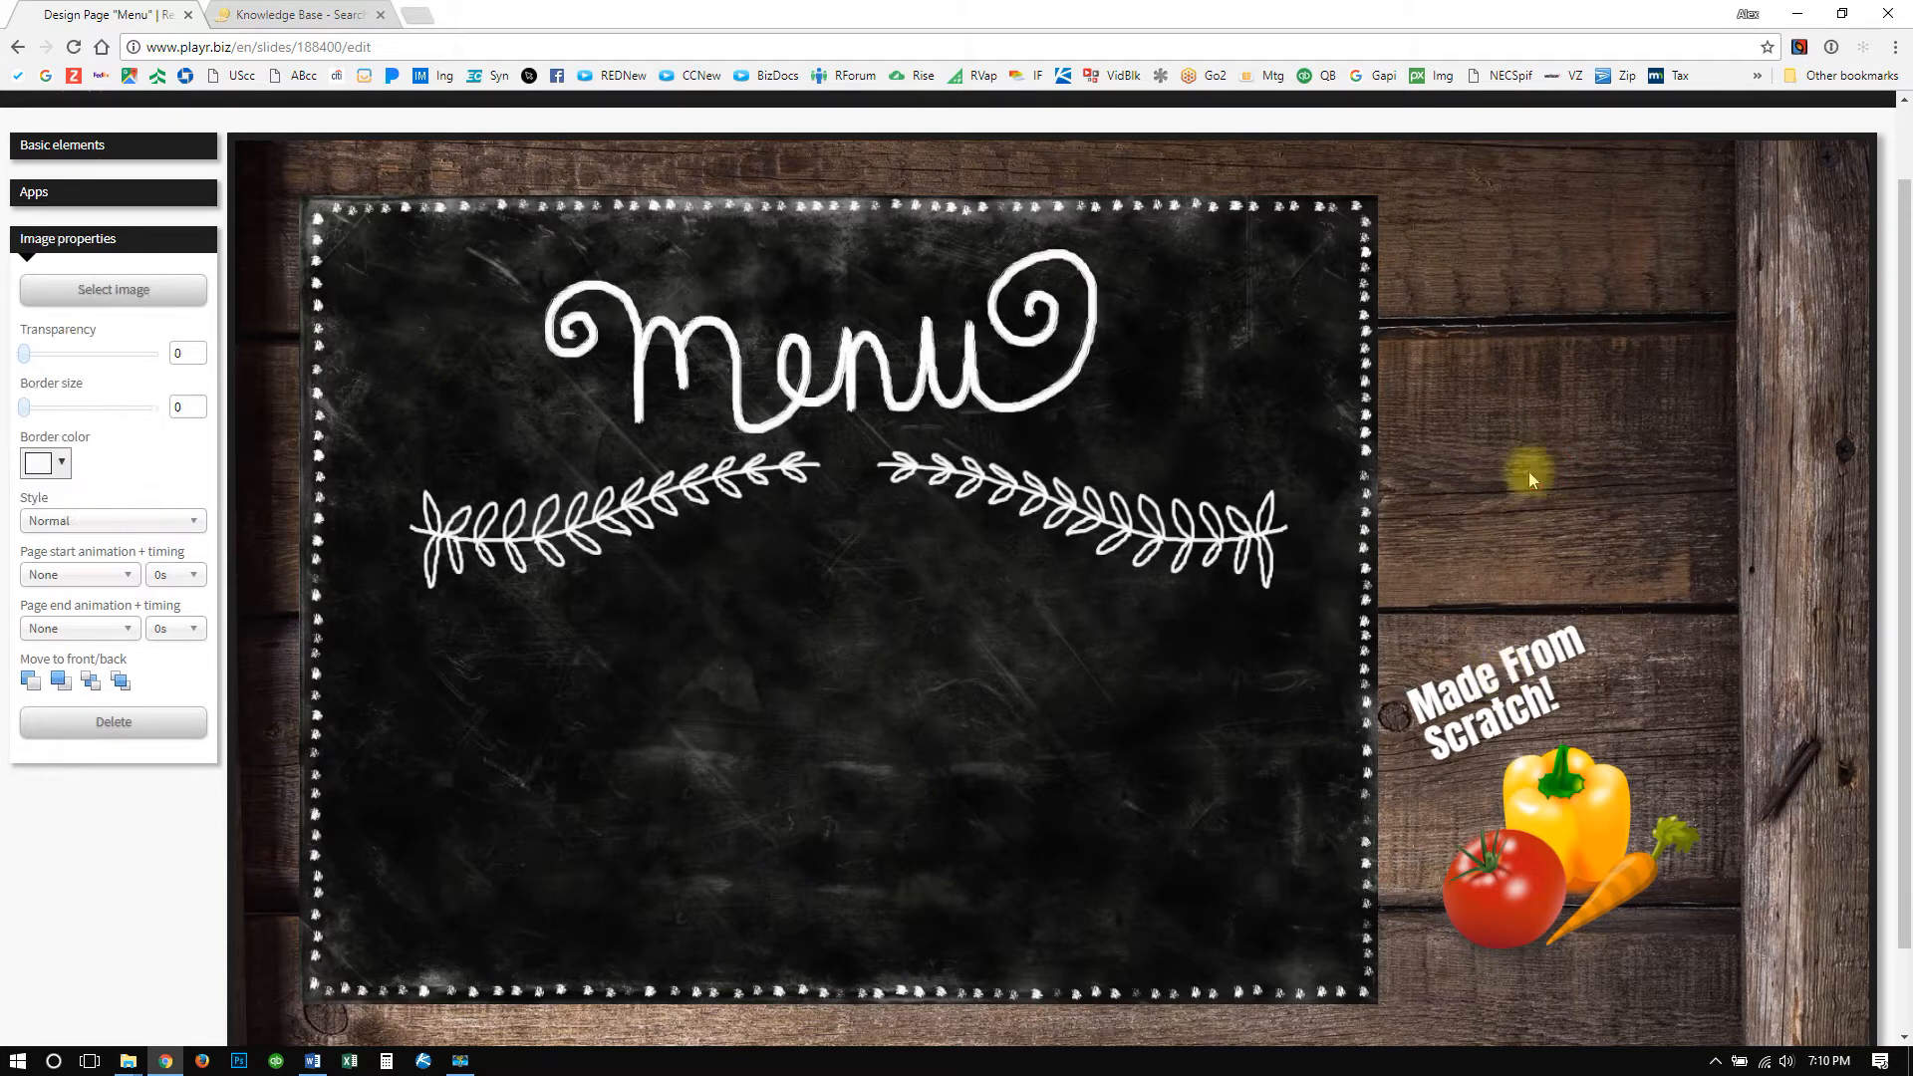
# Add a new text box on the chalkboard below the leafy branches and enlarge it to fill the empty area.
pyautogui.click(94, 145)
pyautogui.moveTo(140, 203); pyautogui.dragTo(602, 654)
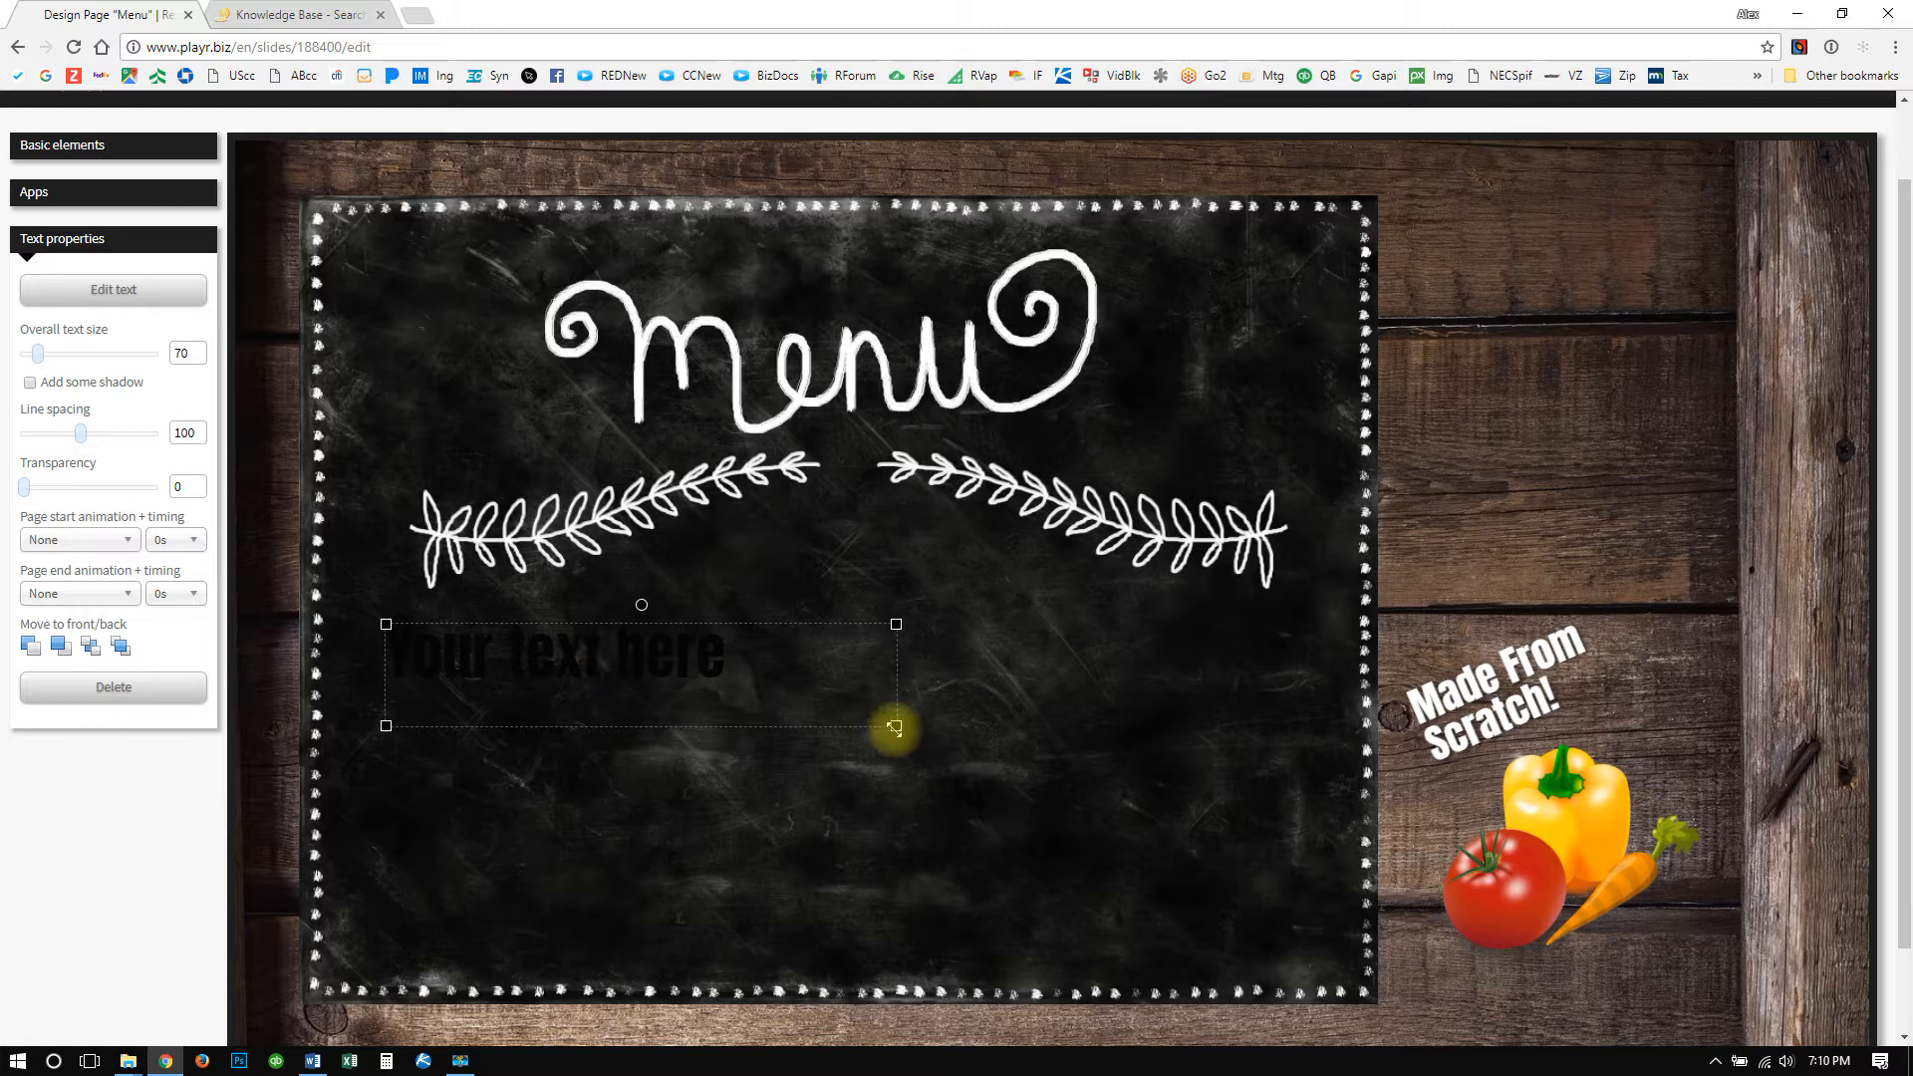
pyautogui.moveTo(897, 726); pyautogui.dragTo(1308, 944)
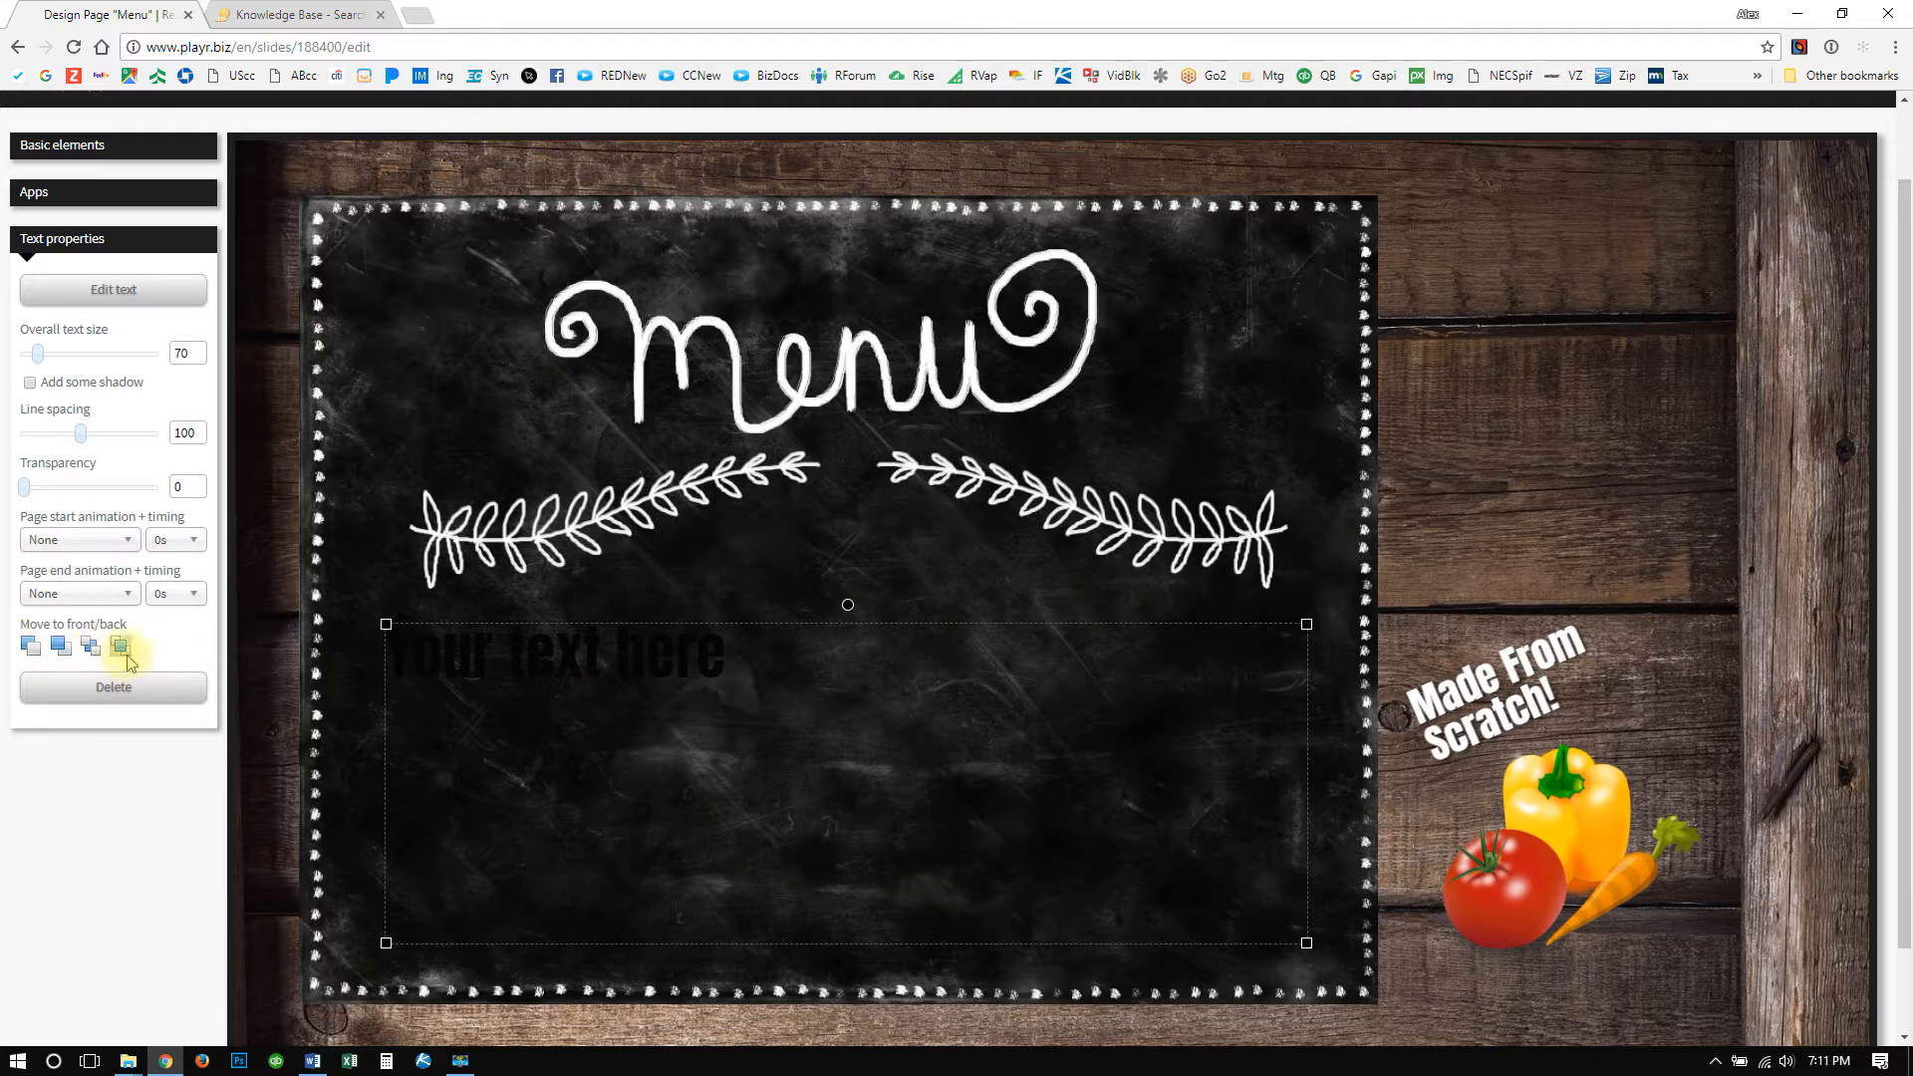
# Replace the chalkboard's placeholder text with a table and delete one column, leaving three rows and two columns.
pyautogui.doubleClick(560, 660)
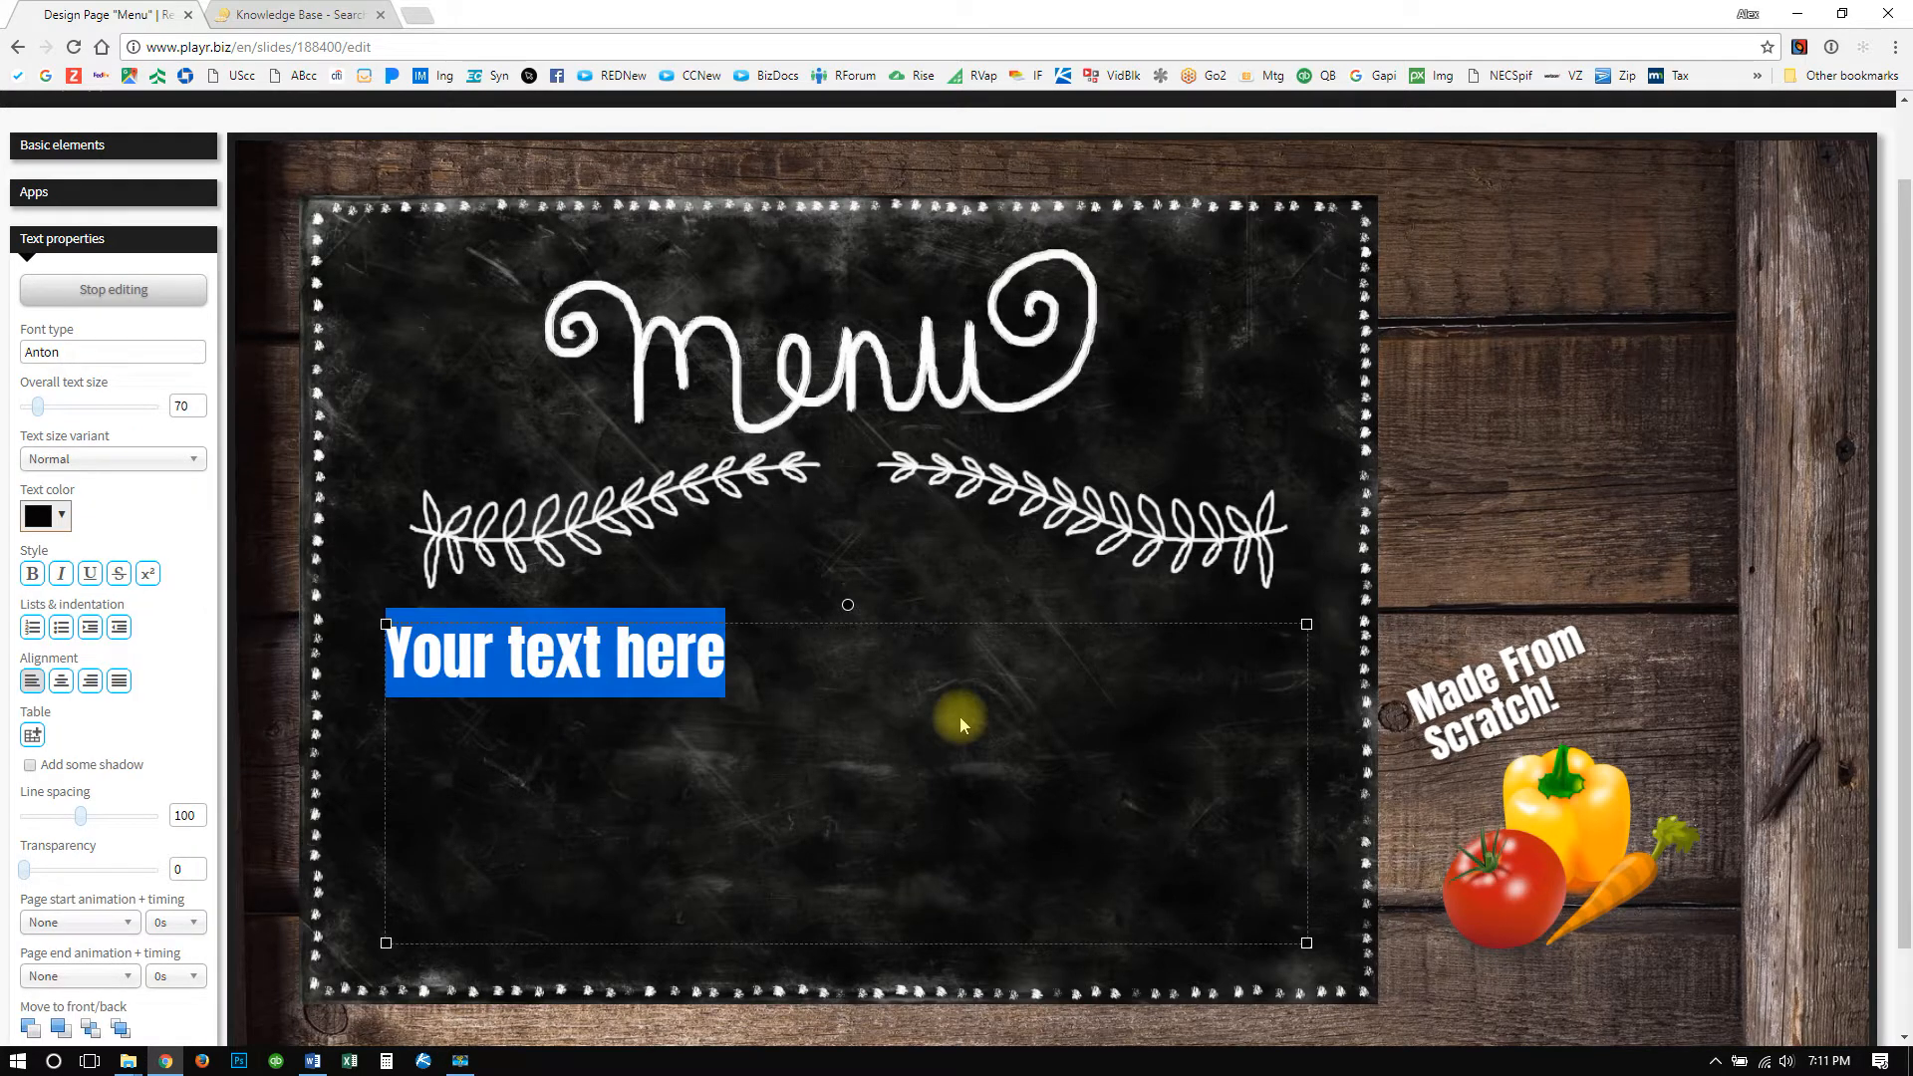
pyautogui.press('Delete')
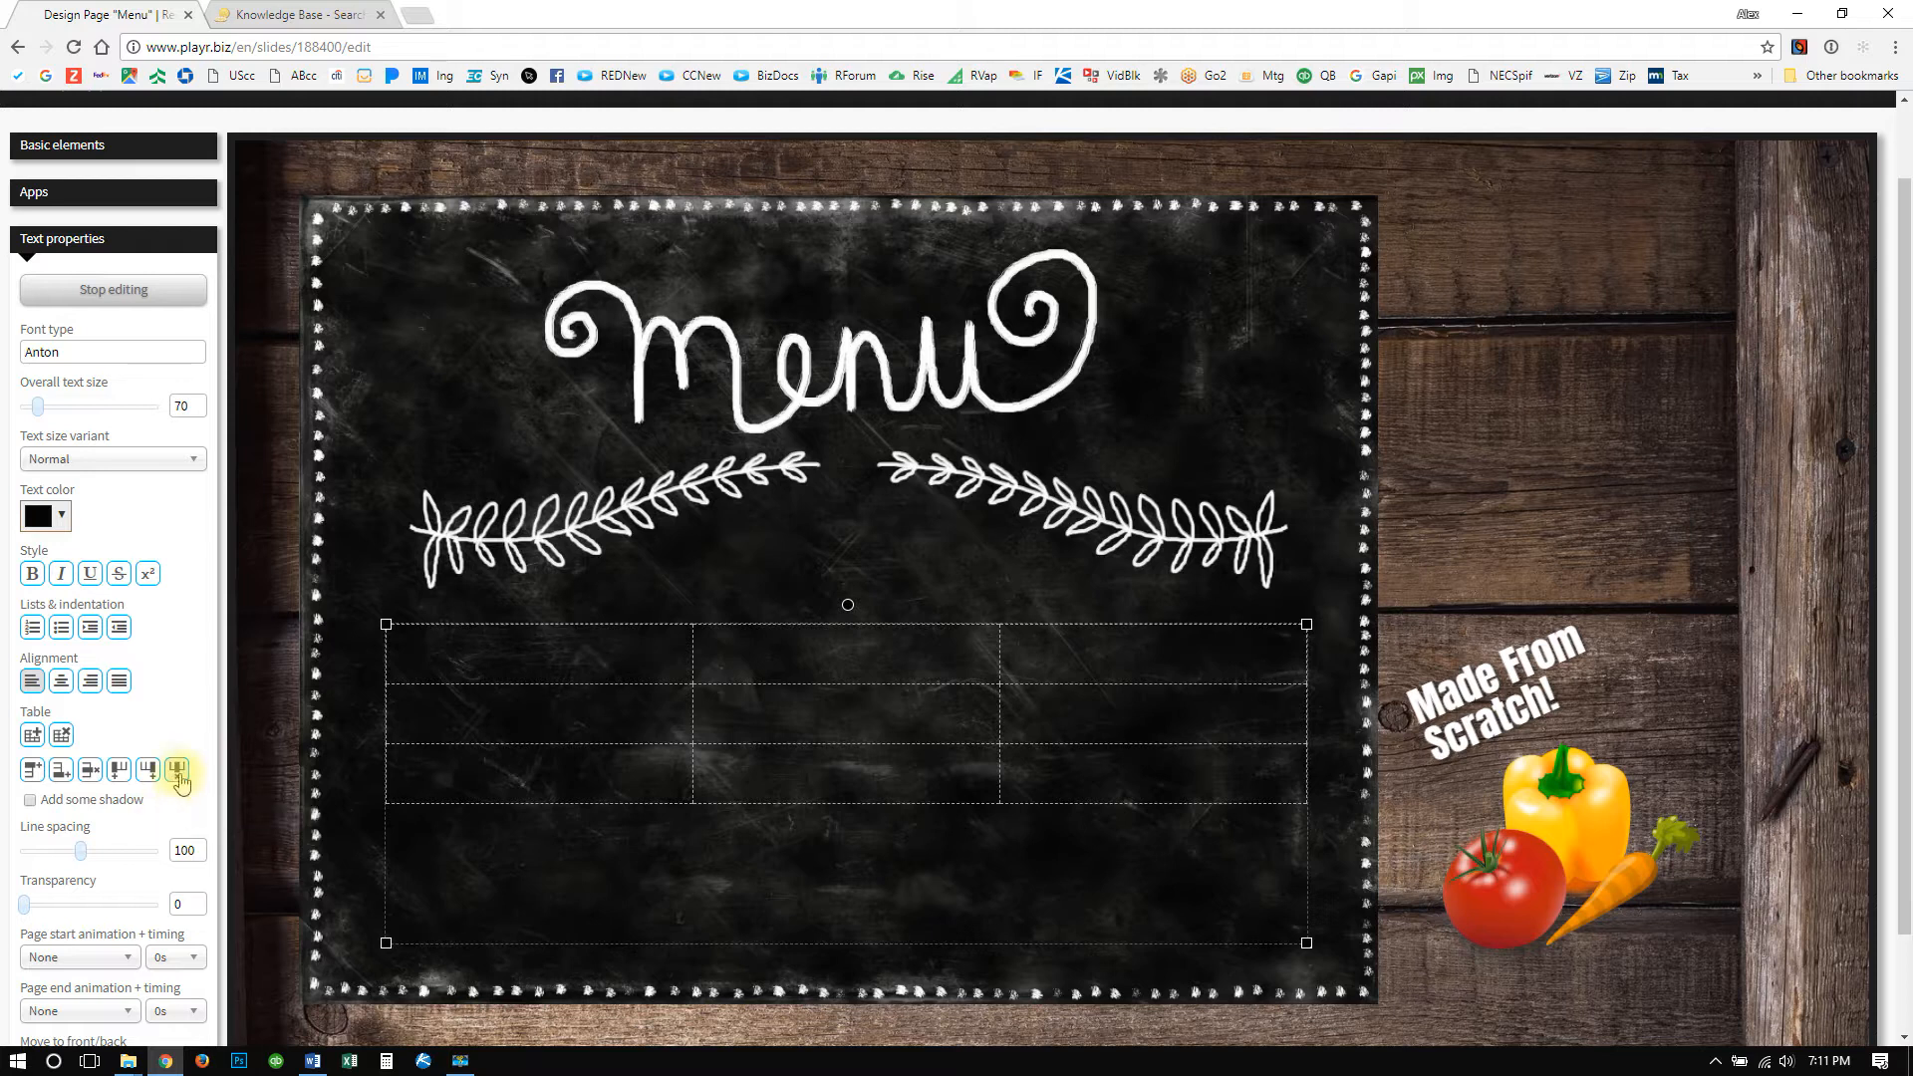
pyautogui.click(470, 638)
pyautogui.click(182, 769)
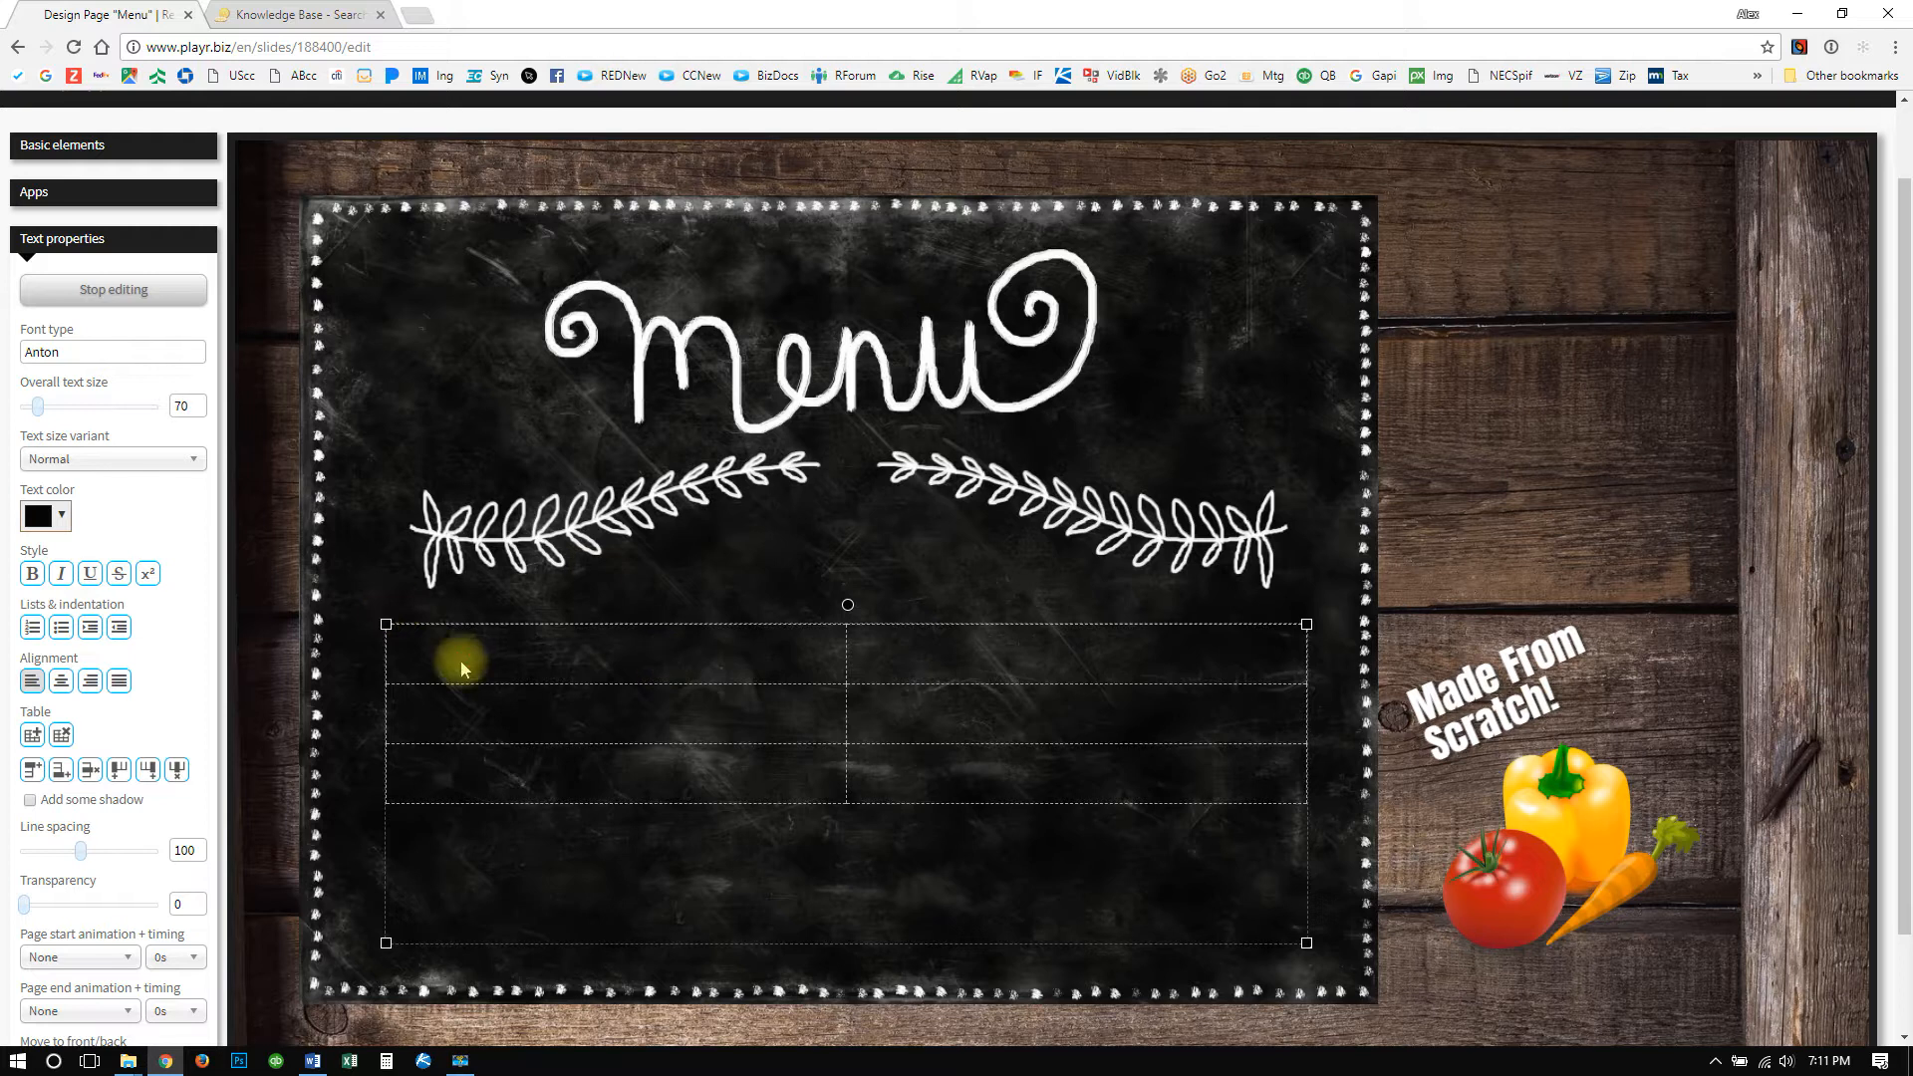
# Enter "Sandwich" in the table's first cell and colour it off-white, rgb(250, 250, 250).
pyautogui.click(490, 655)
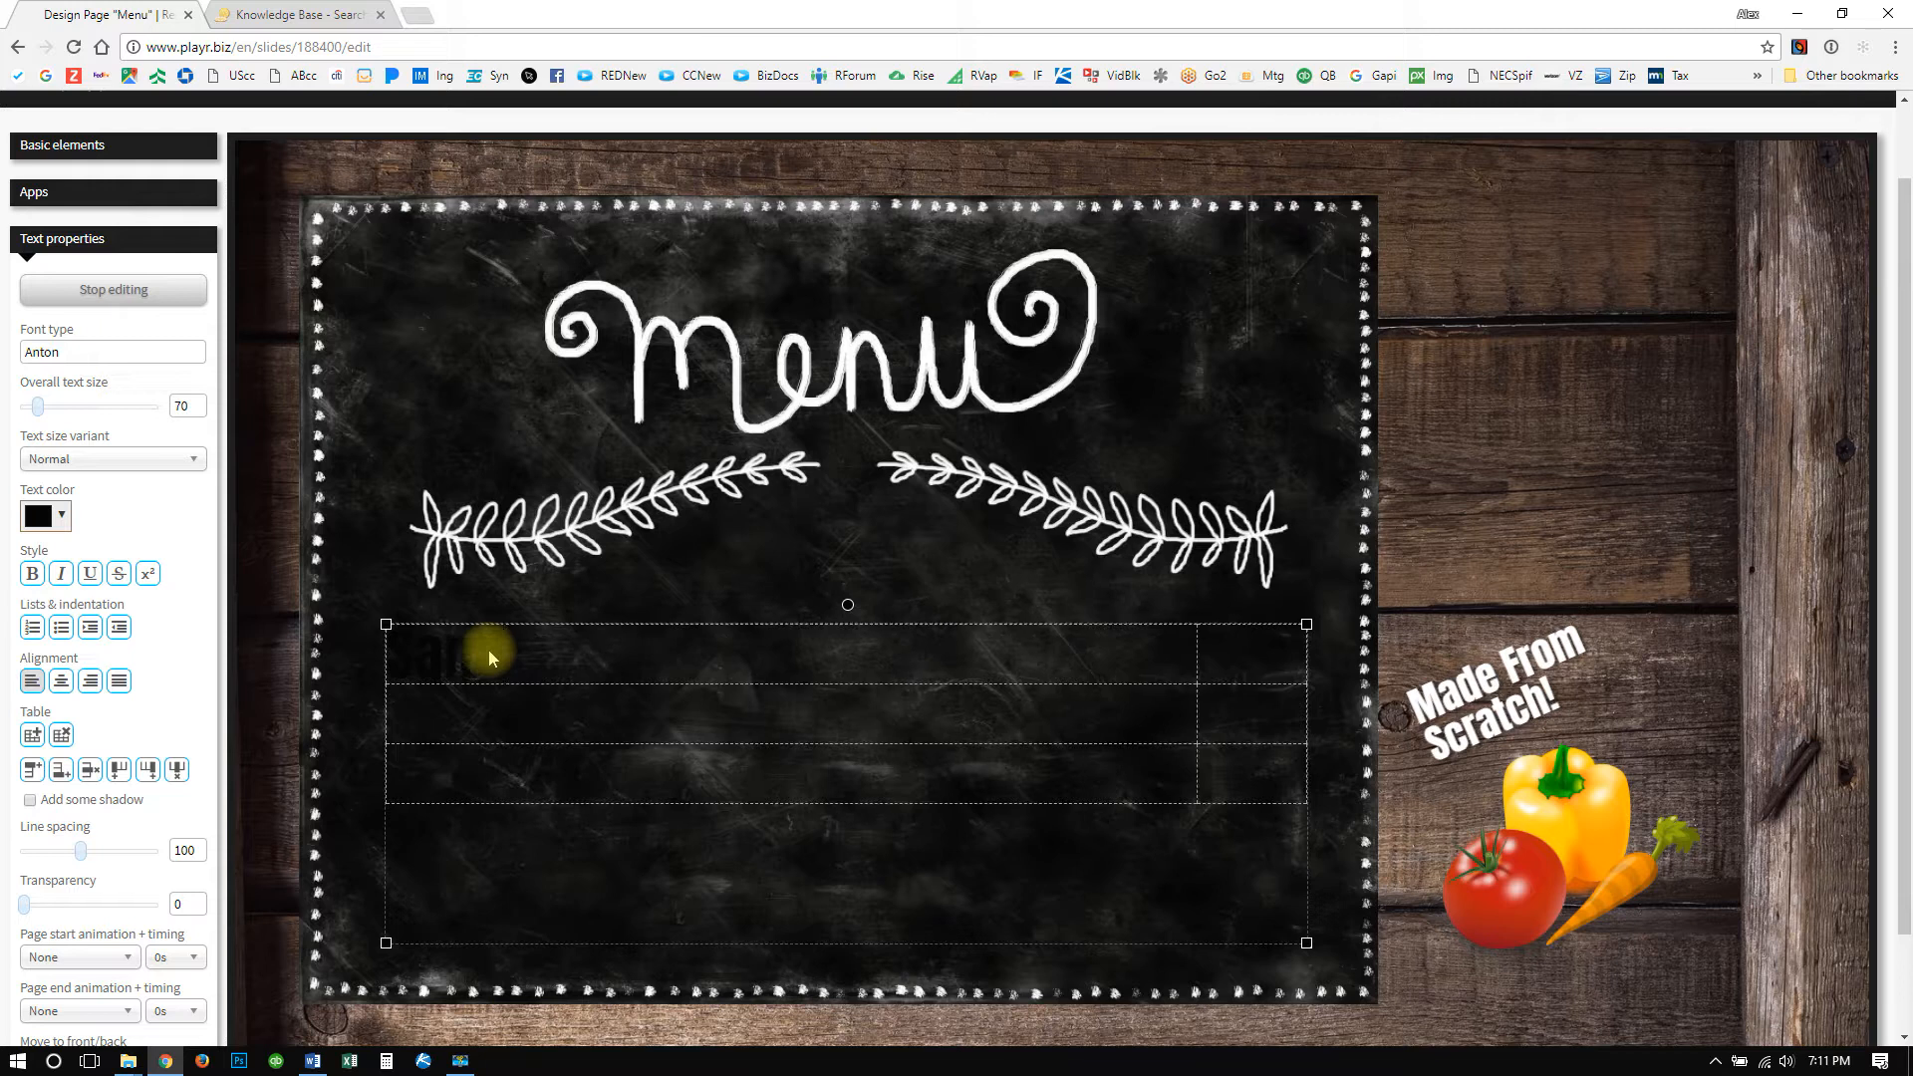
pyautogui.write('Sandwich')
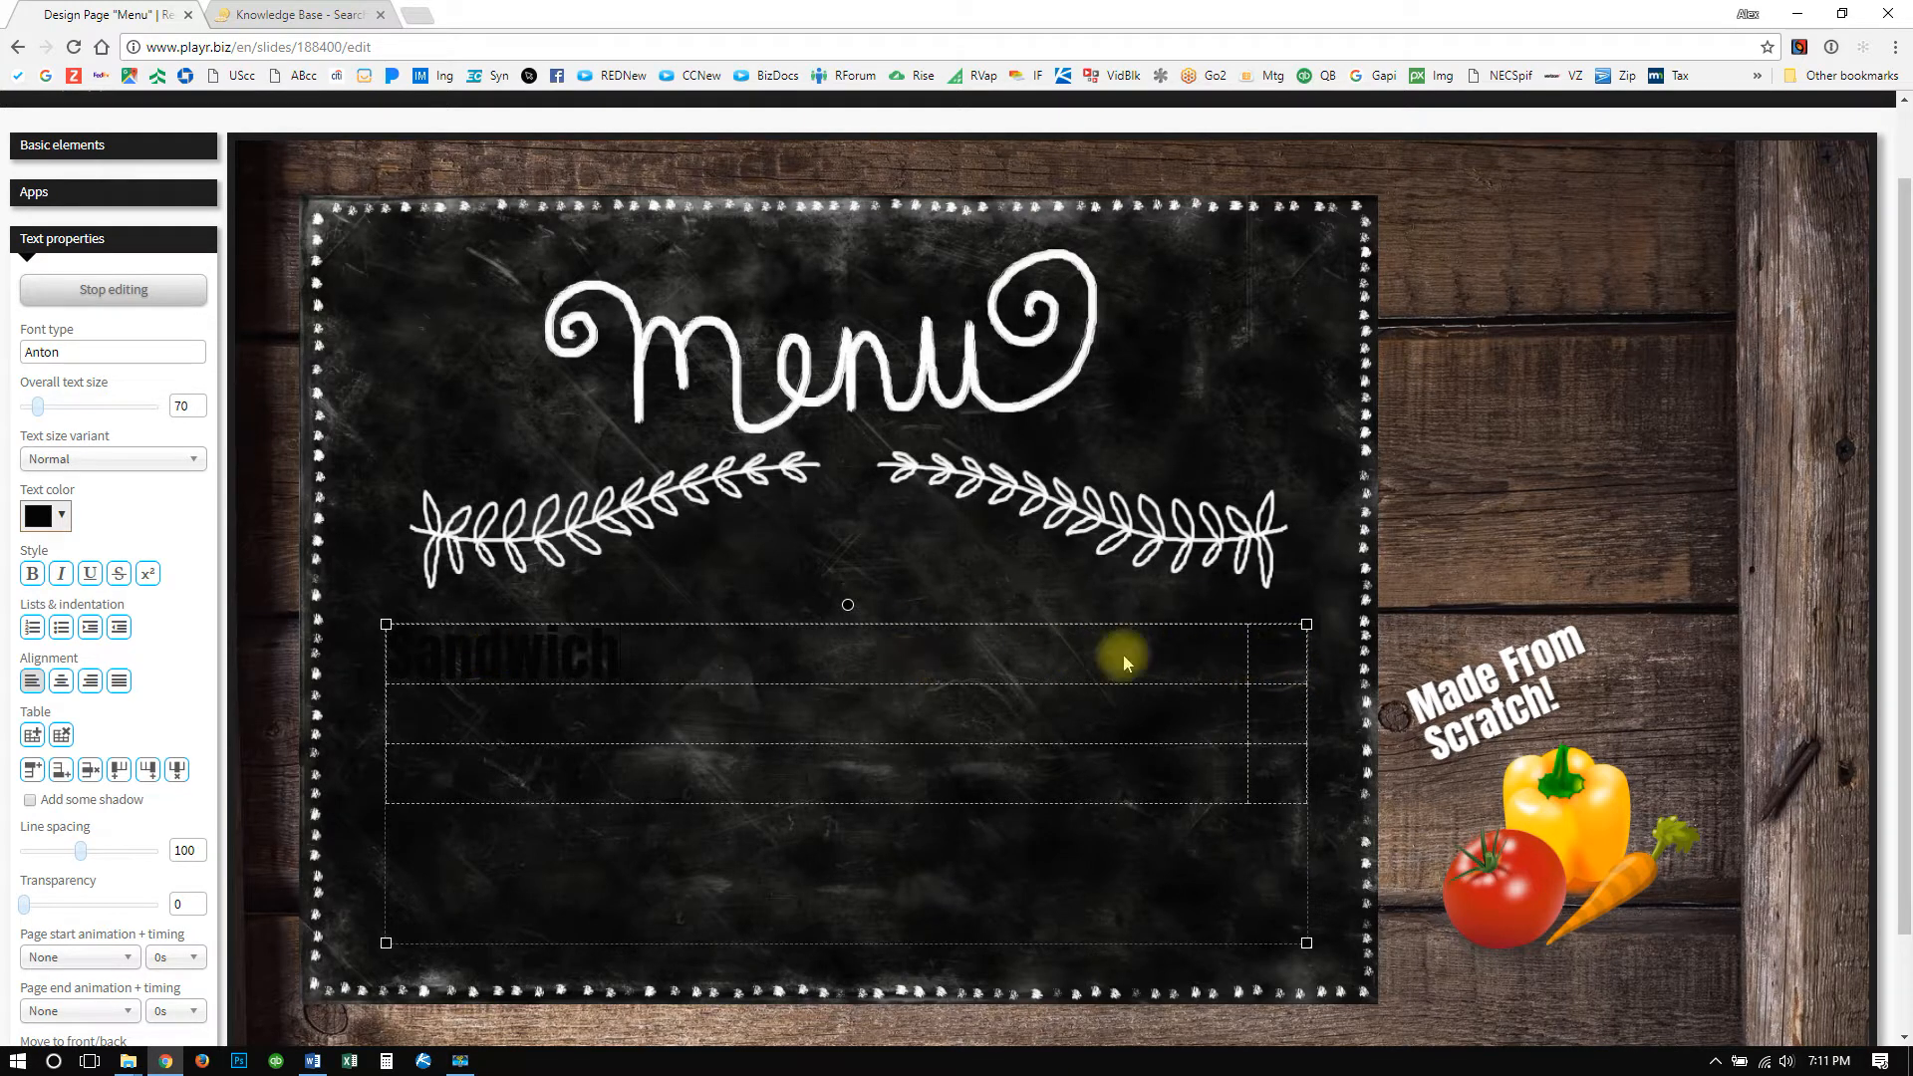
pyautogui.doubleClick(538, 640)
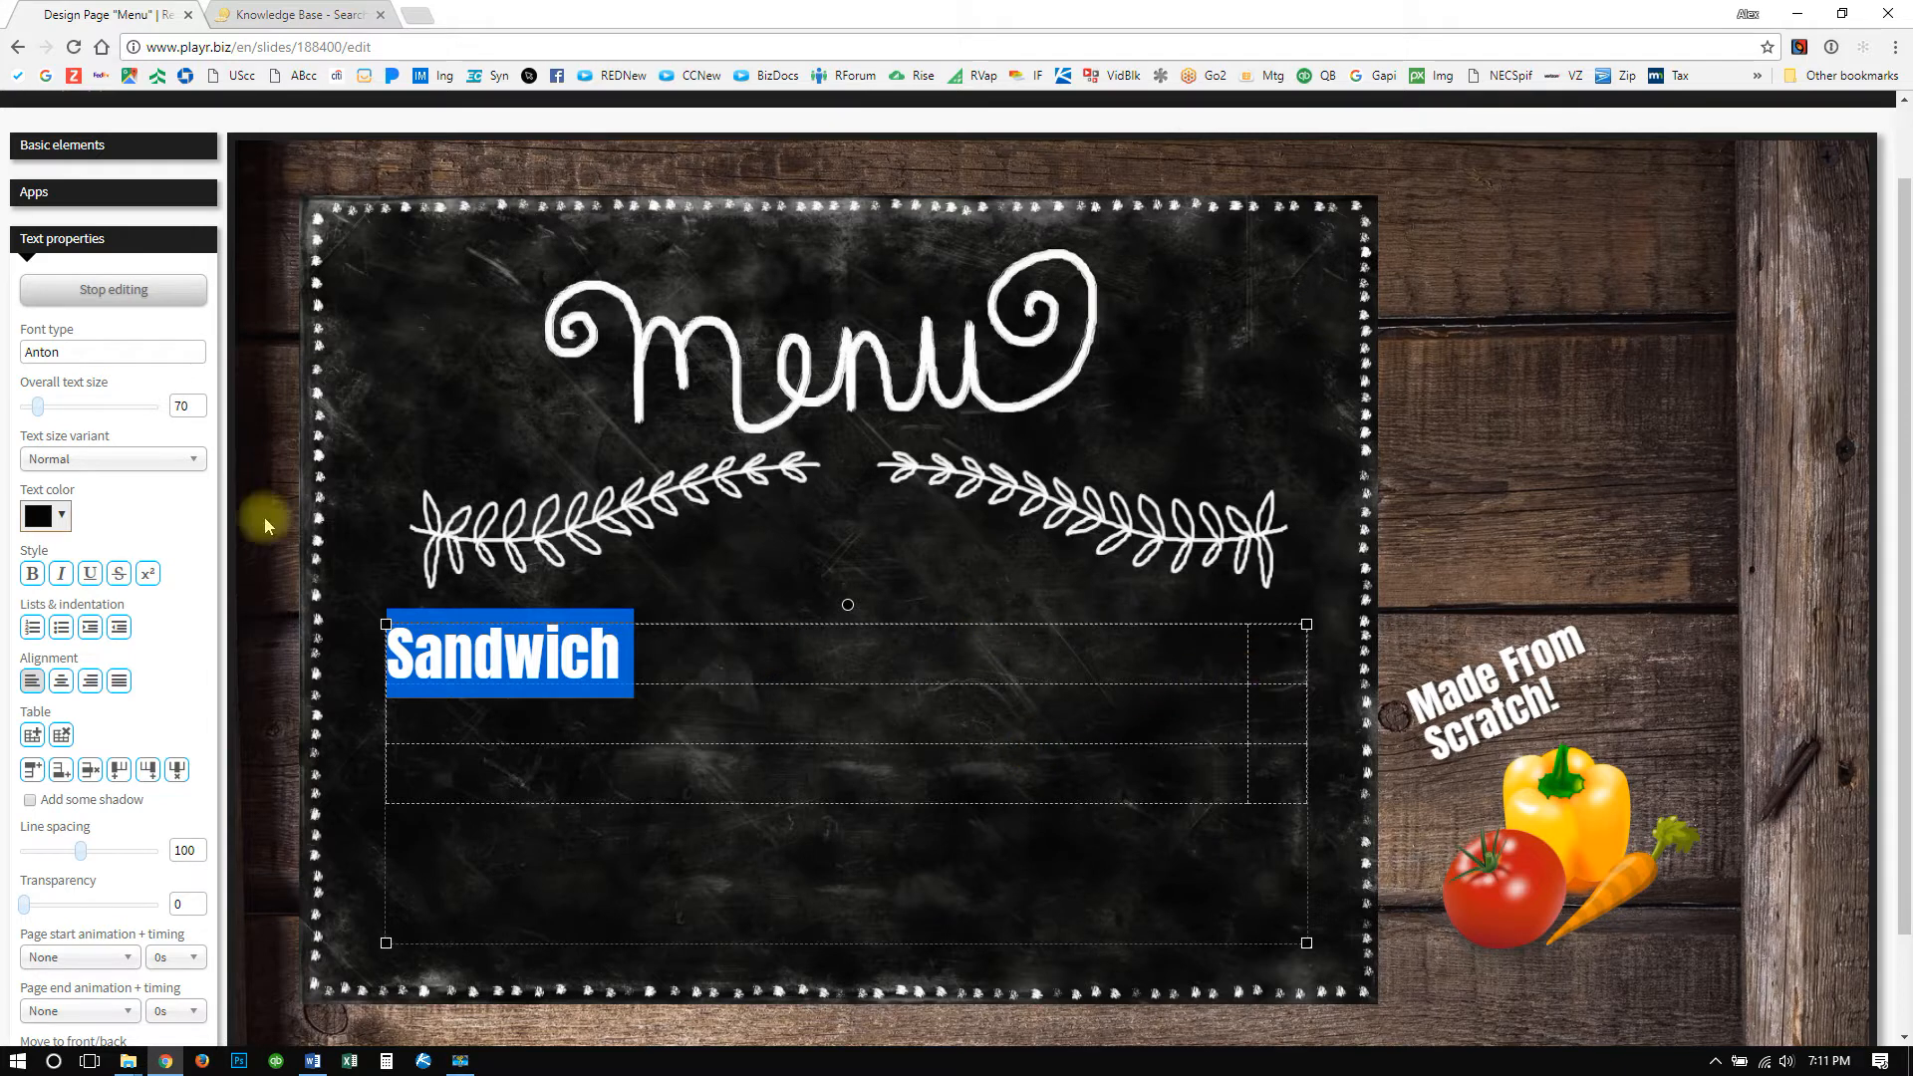
pyautogui.click(50, 516)
pyautogui.click(199, 562)
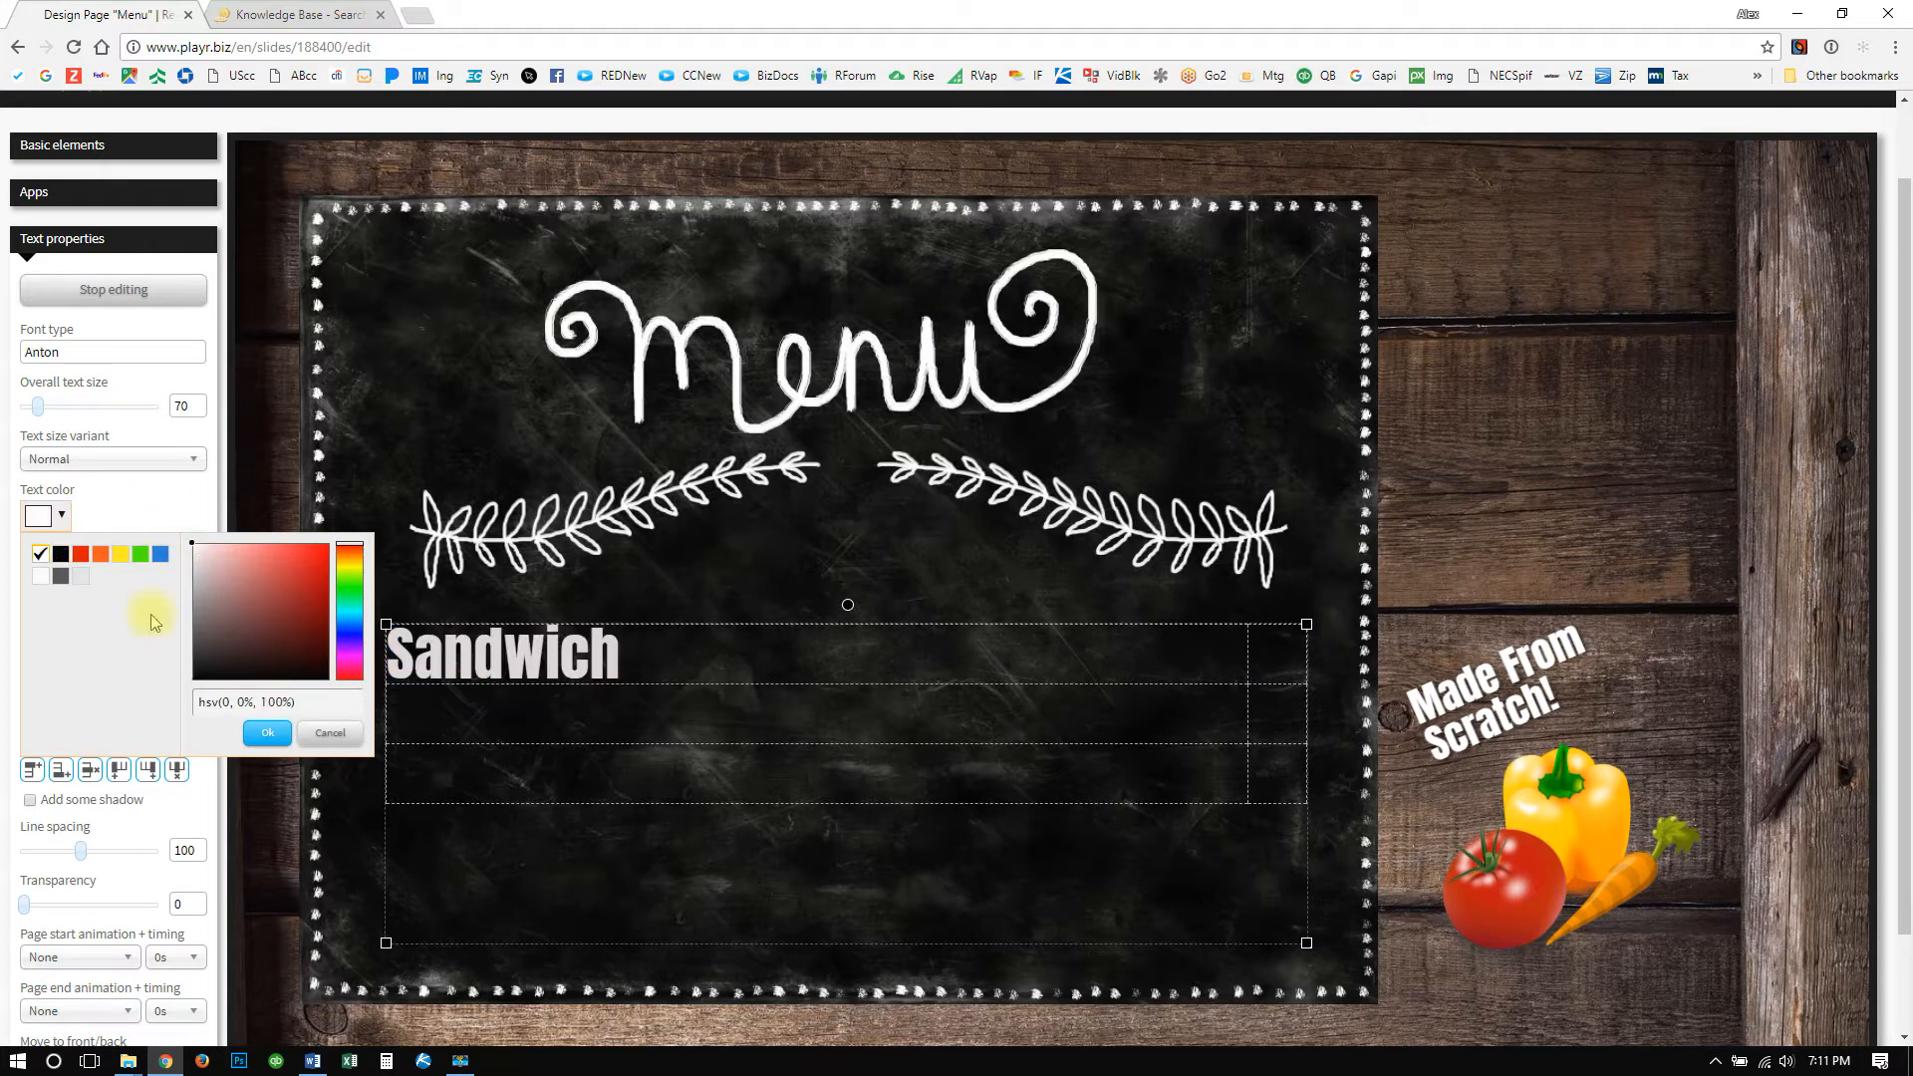
pyautogui.click(266, 733)
pyautogui.doubleClick(485, 654)
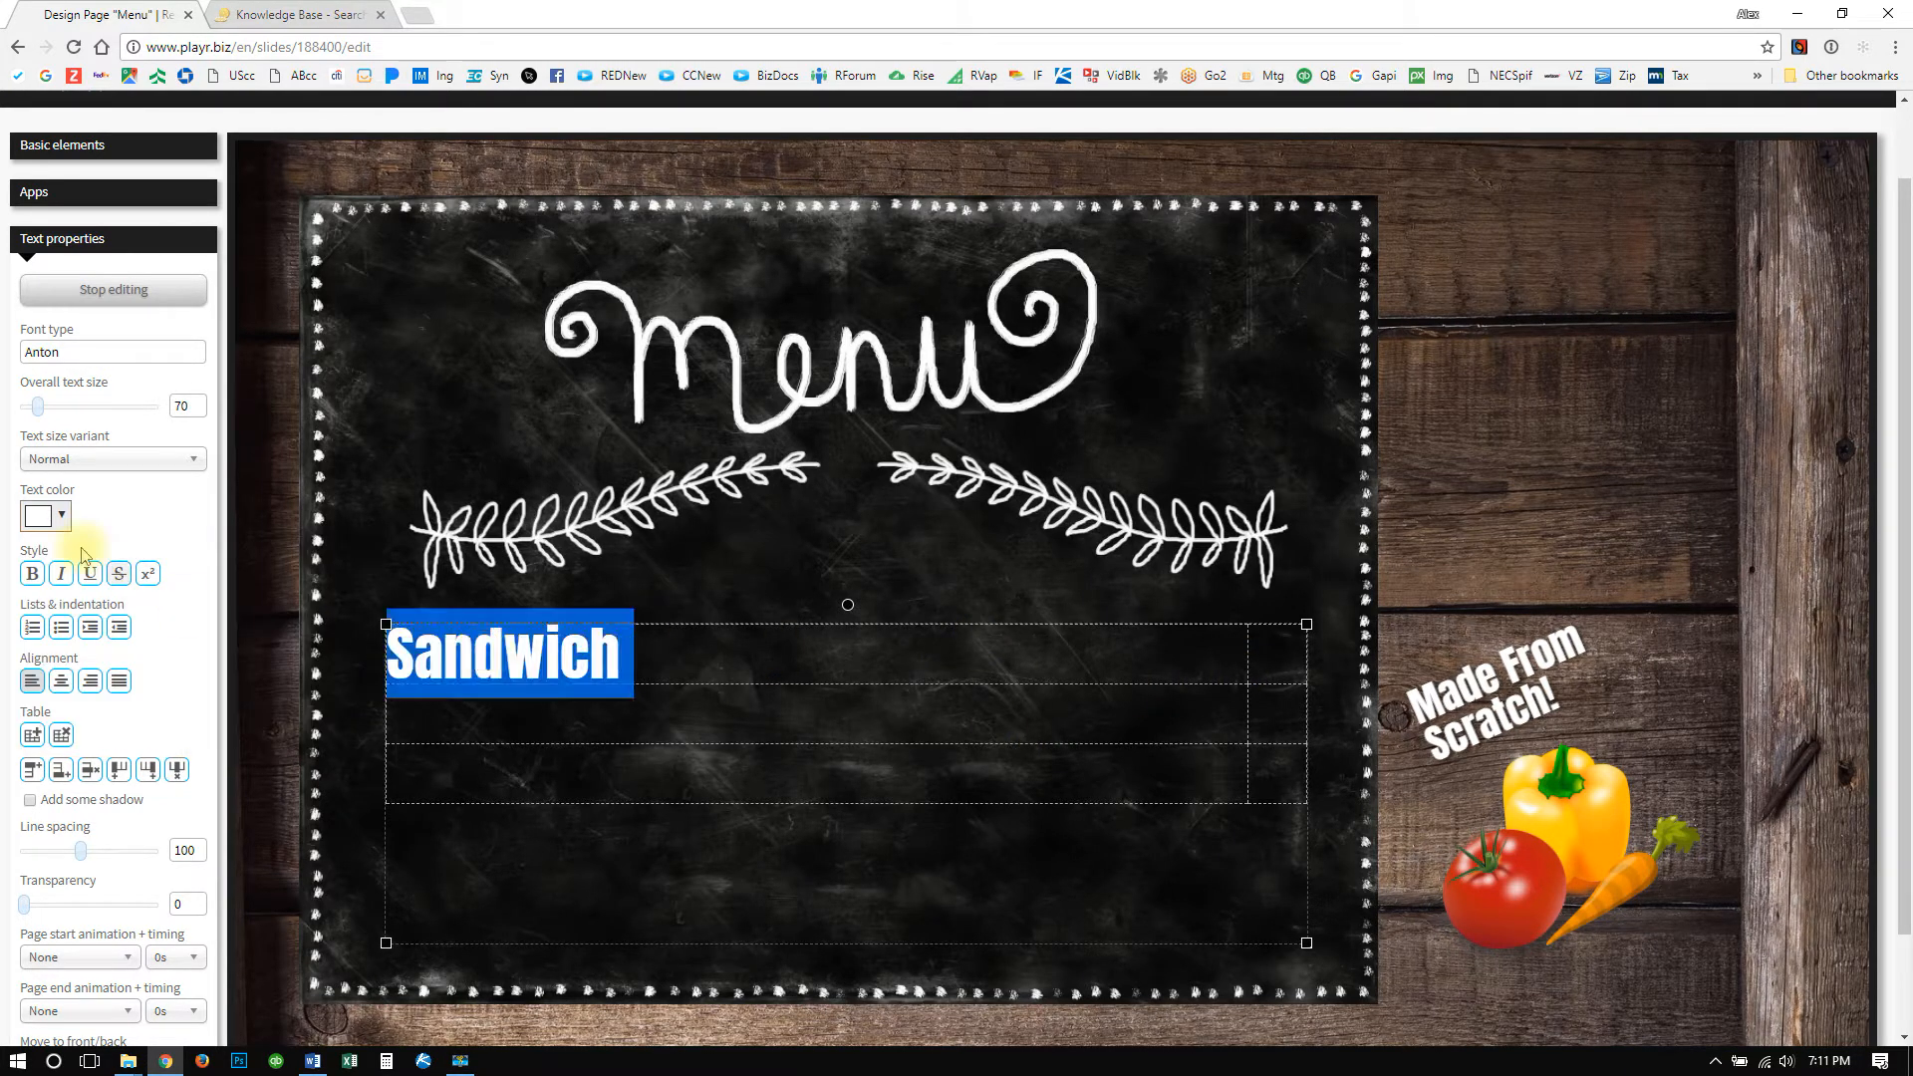
pyautogui.click(47, 516)
pyautogui.click(42, 576)
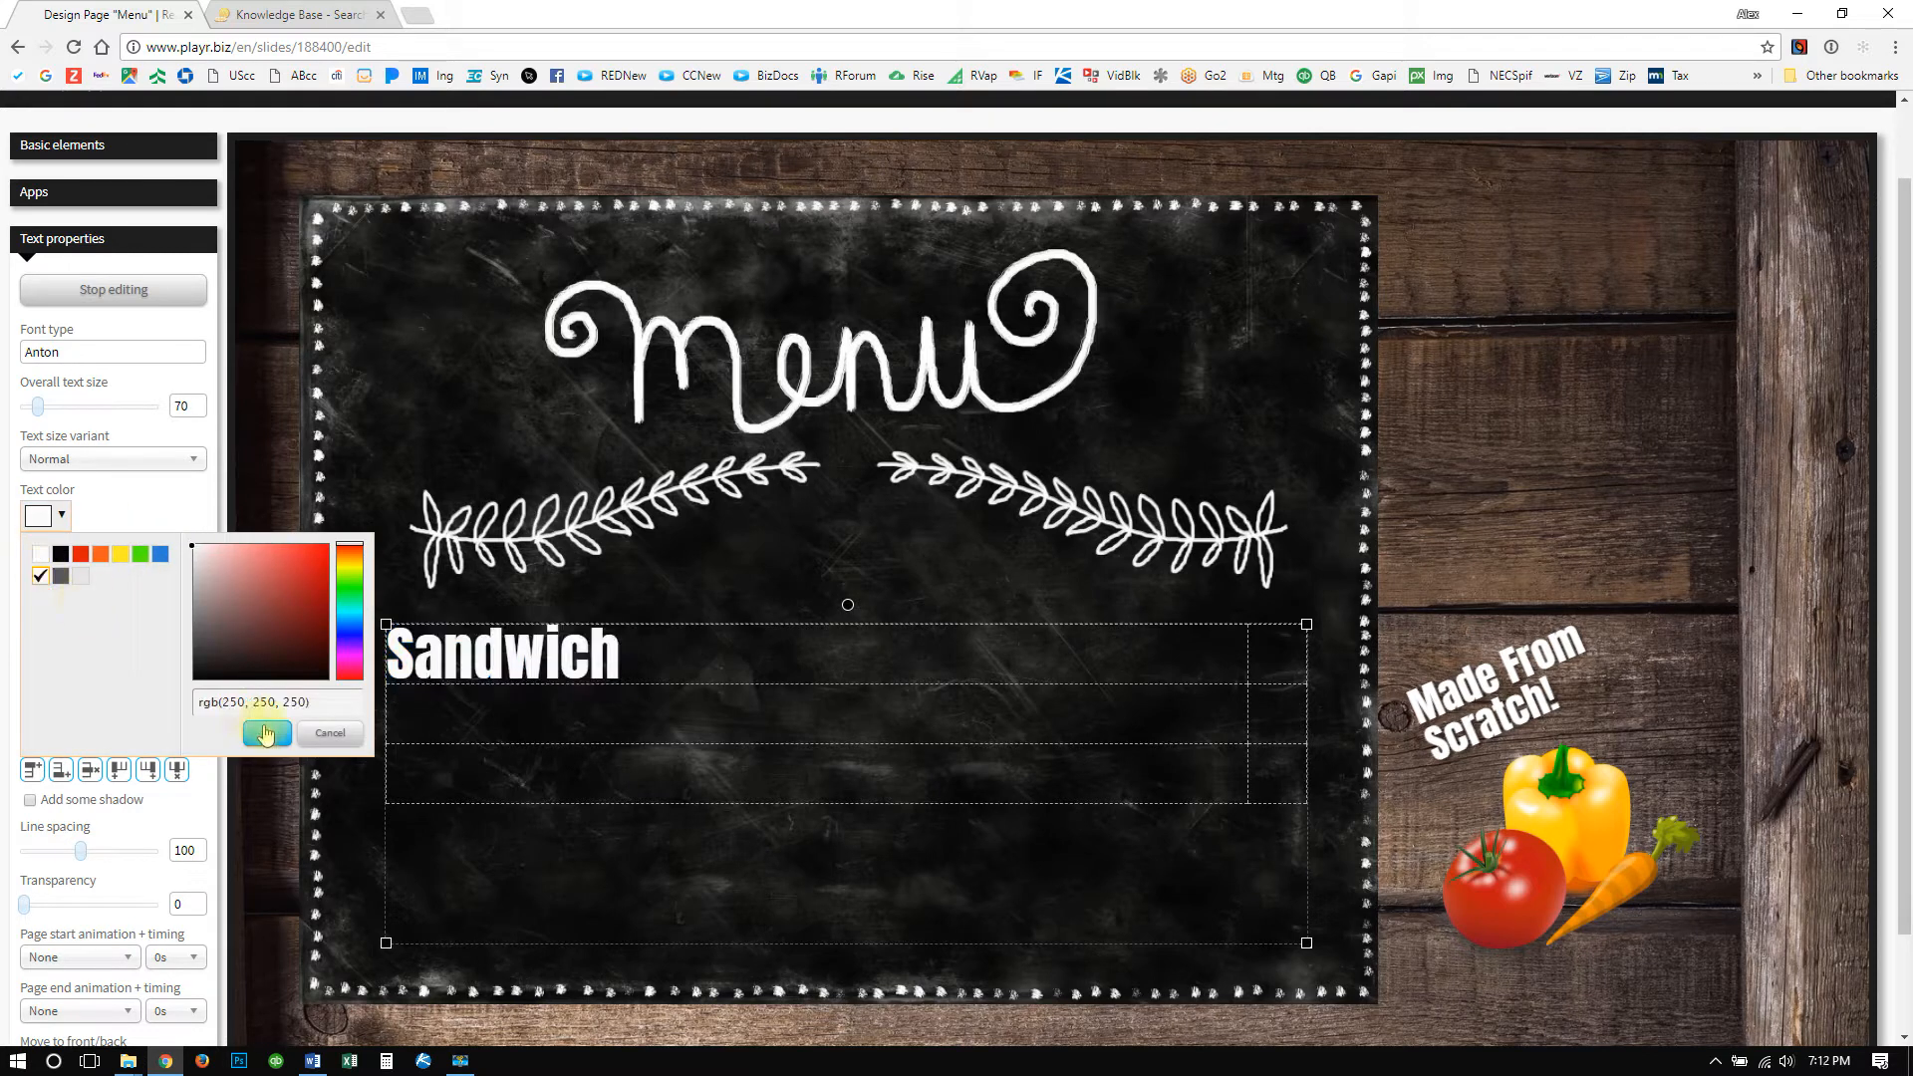
pyautogui.click(266, 733)
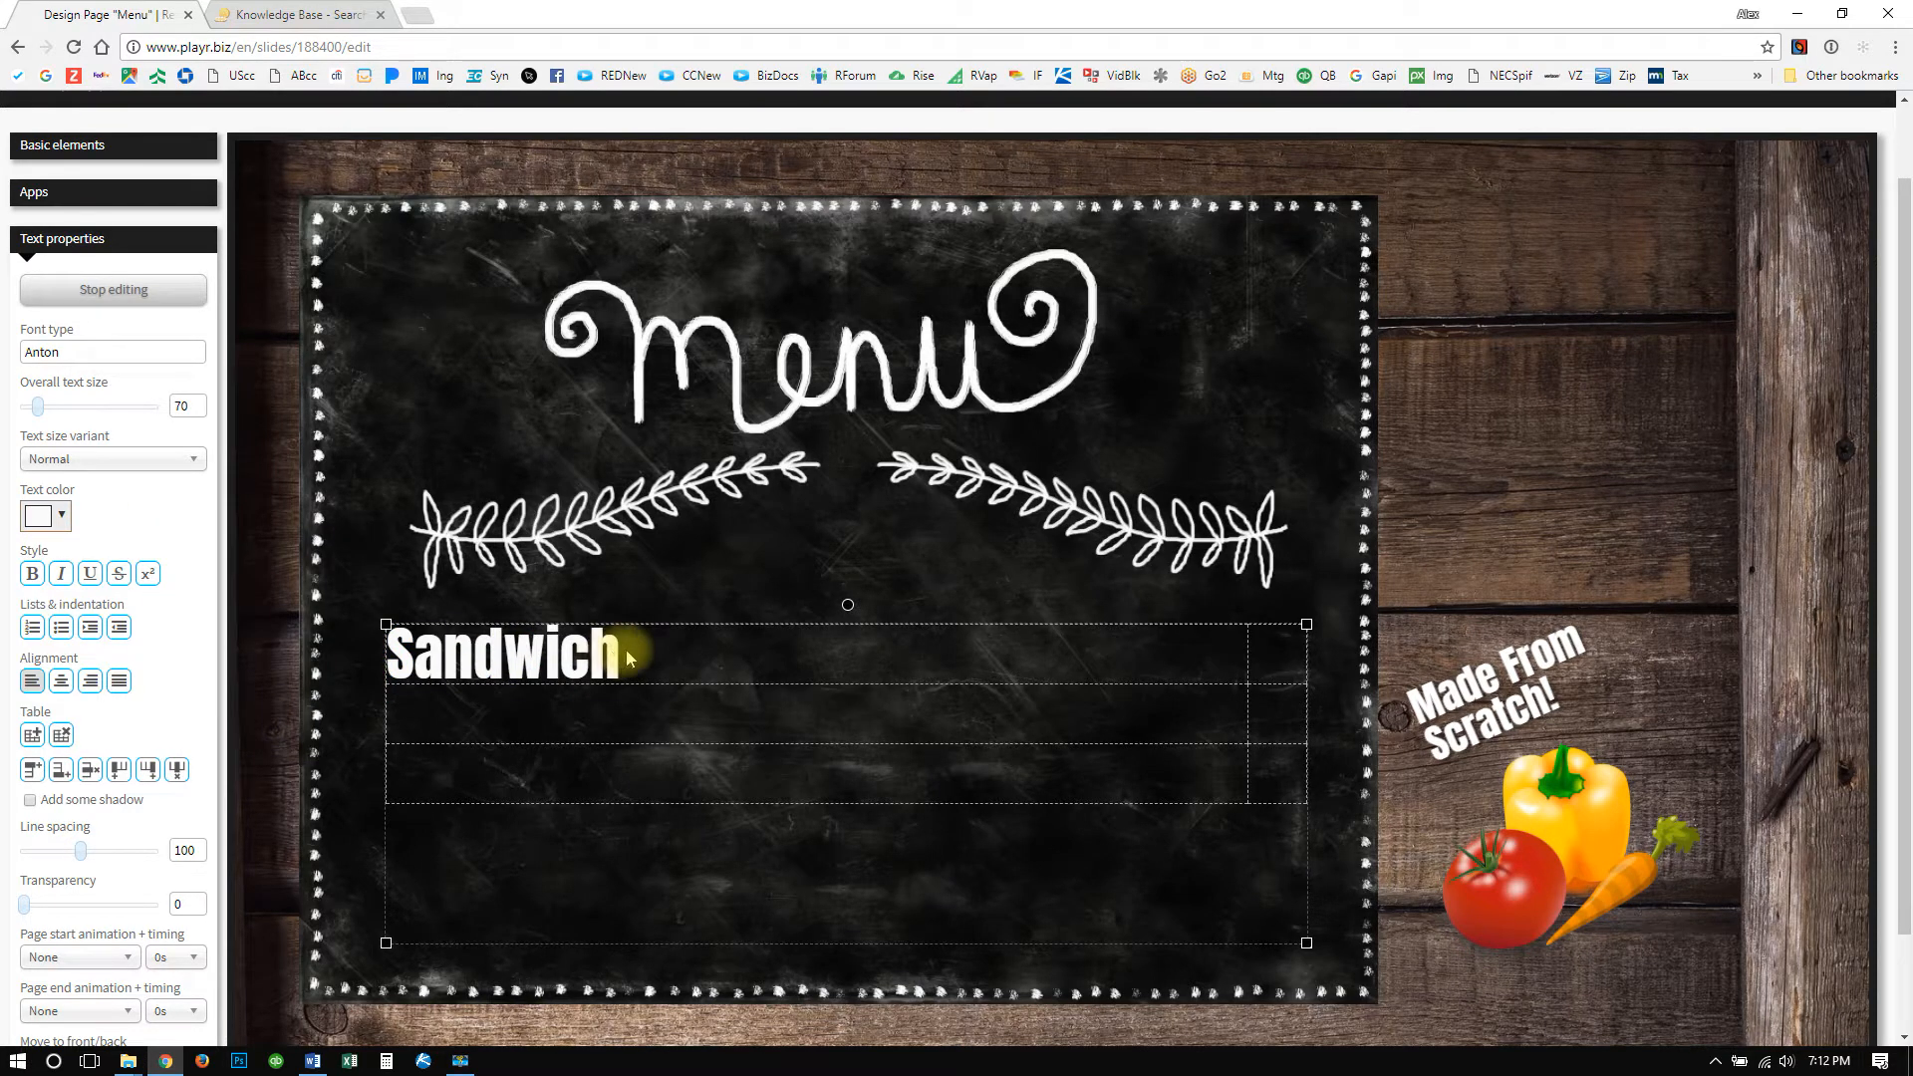
# Set the font of "Sandwich" to Cabin Sketch.
pyautogui.moveTo(628, 658); pyautogui.dragTo(349, 623)
pyautogui.click(93, 351)
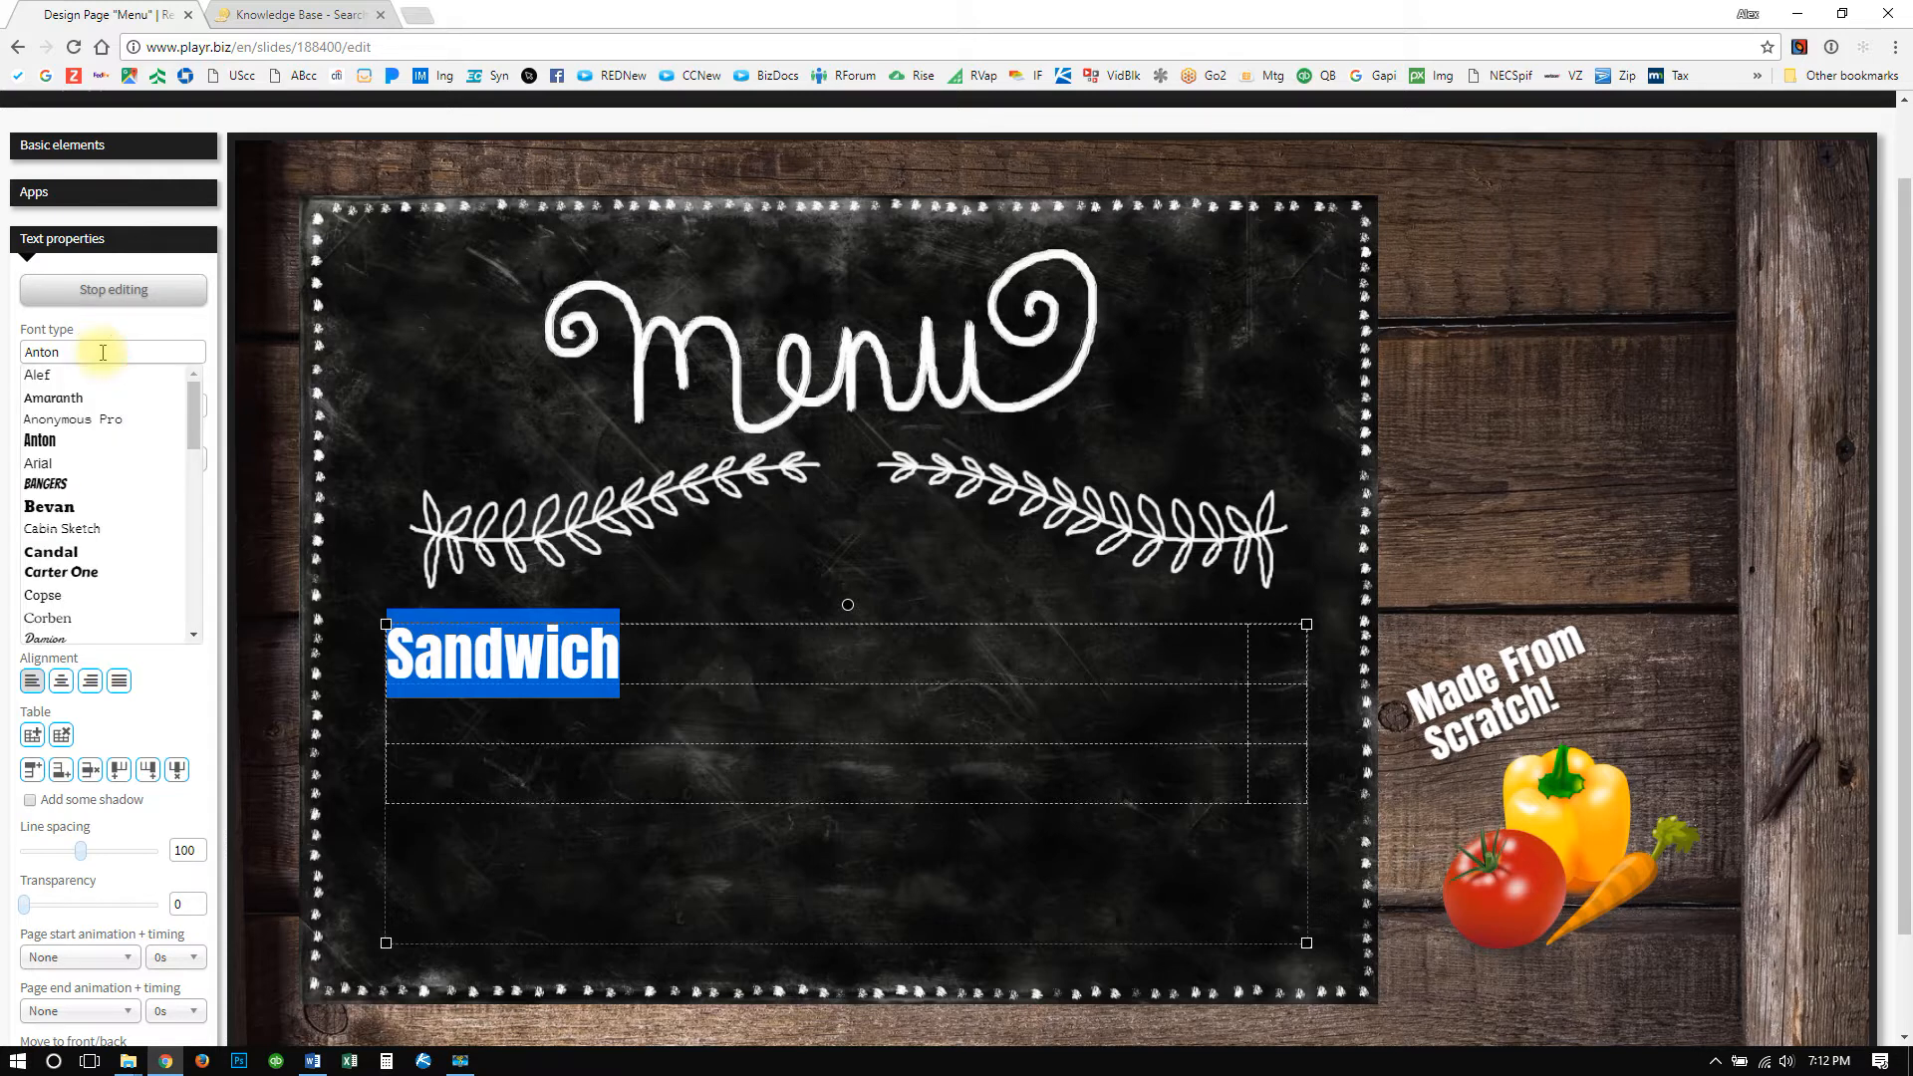
pyautogui.click(94, 527)
pyautogui.click(605, 660)
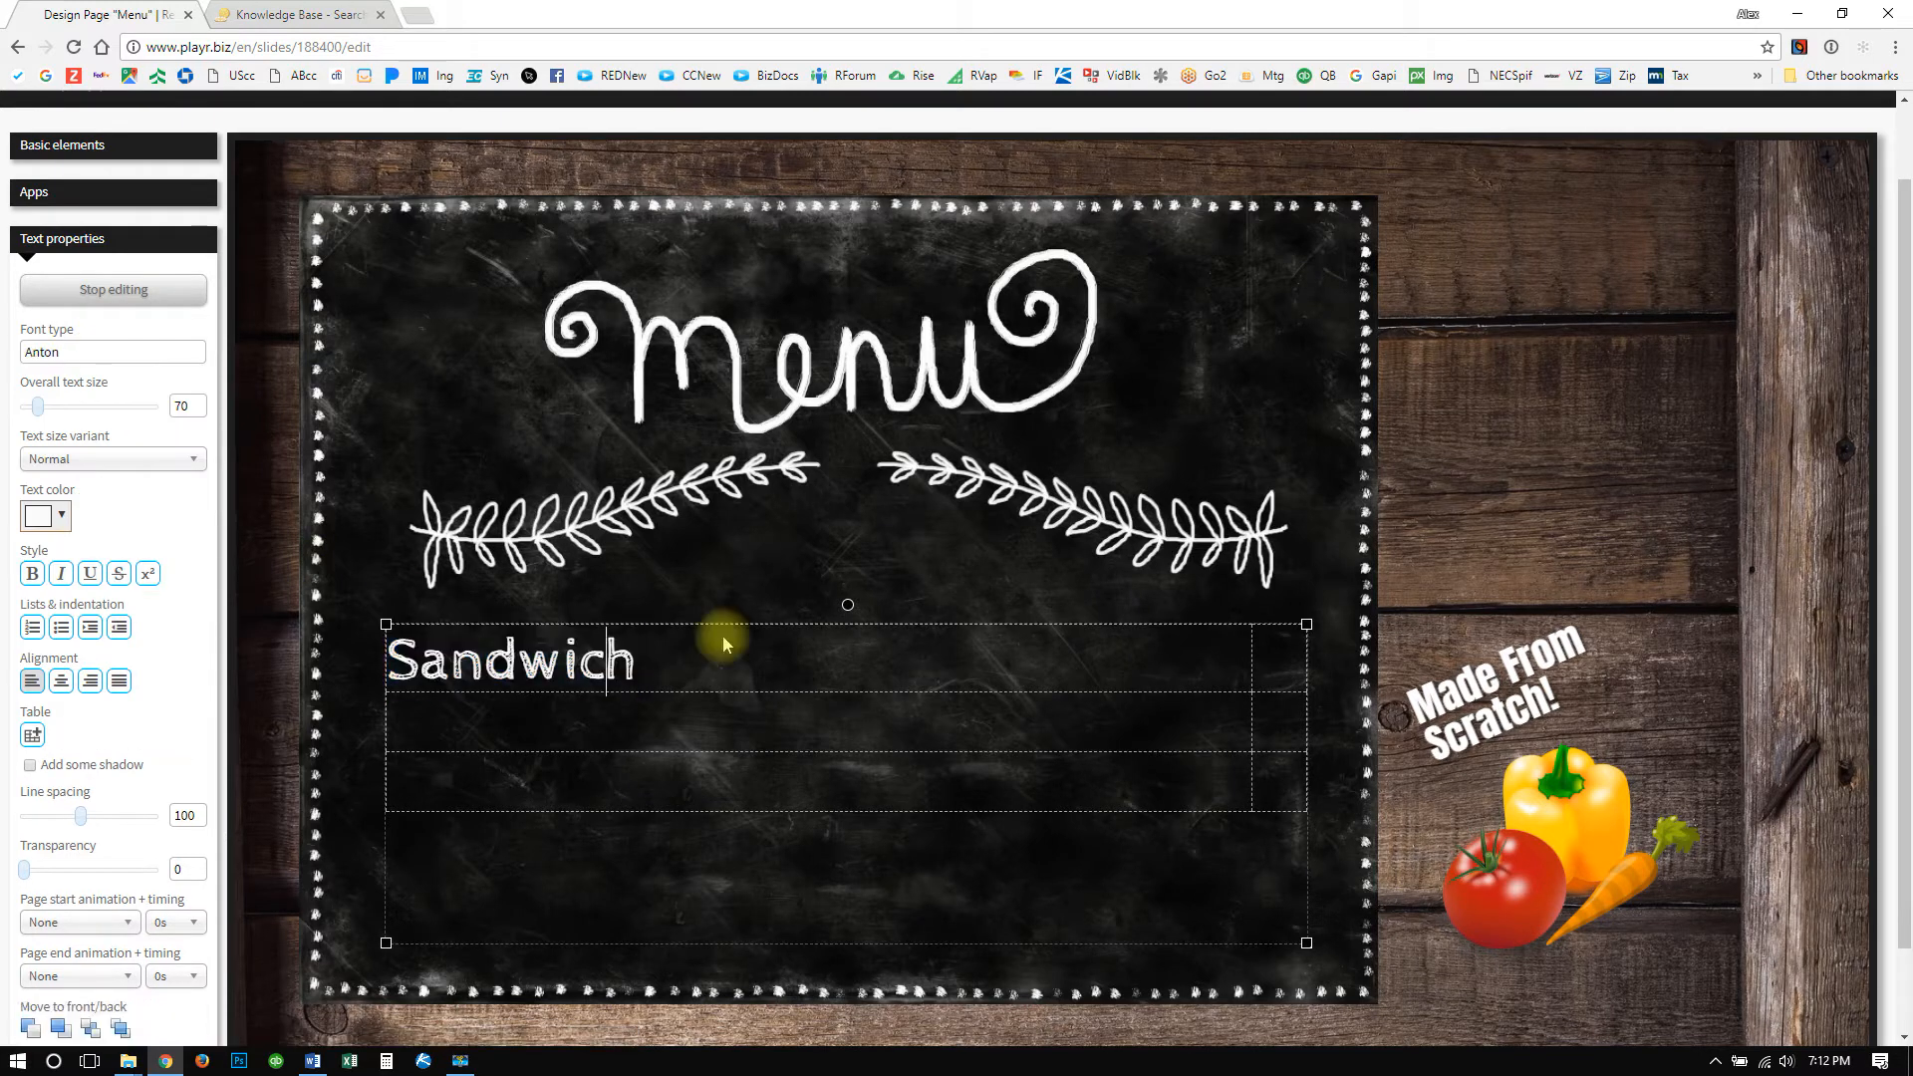
# Enter the price $3.49 in the second column beside "Sandwich".
pyautogui.click(716, 665)
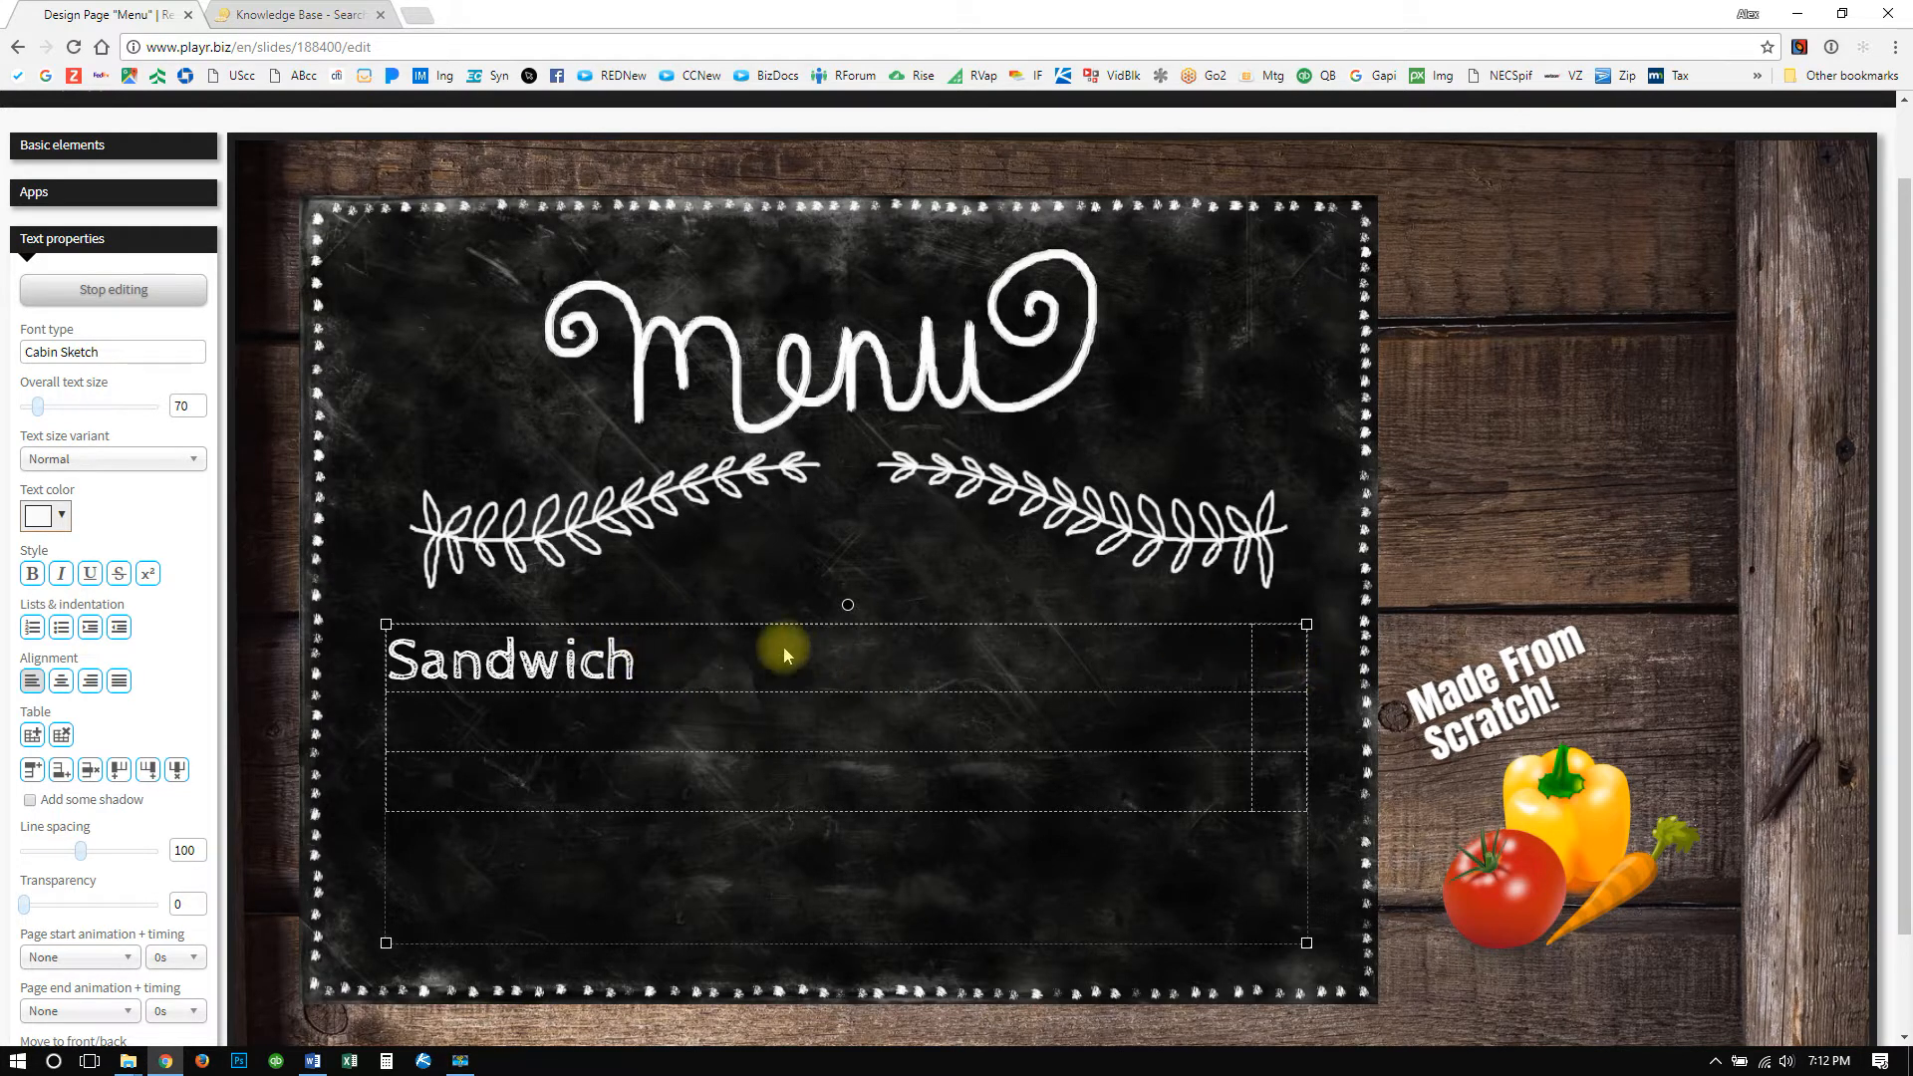
pyautogui.press('Right')
pyautogui.write('$.349')
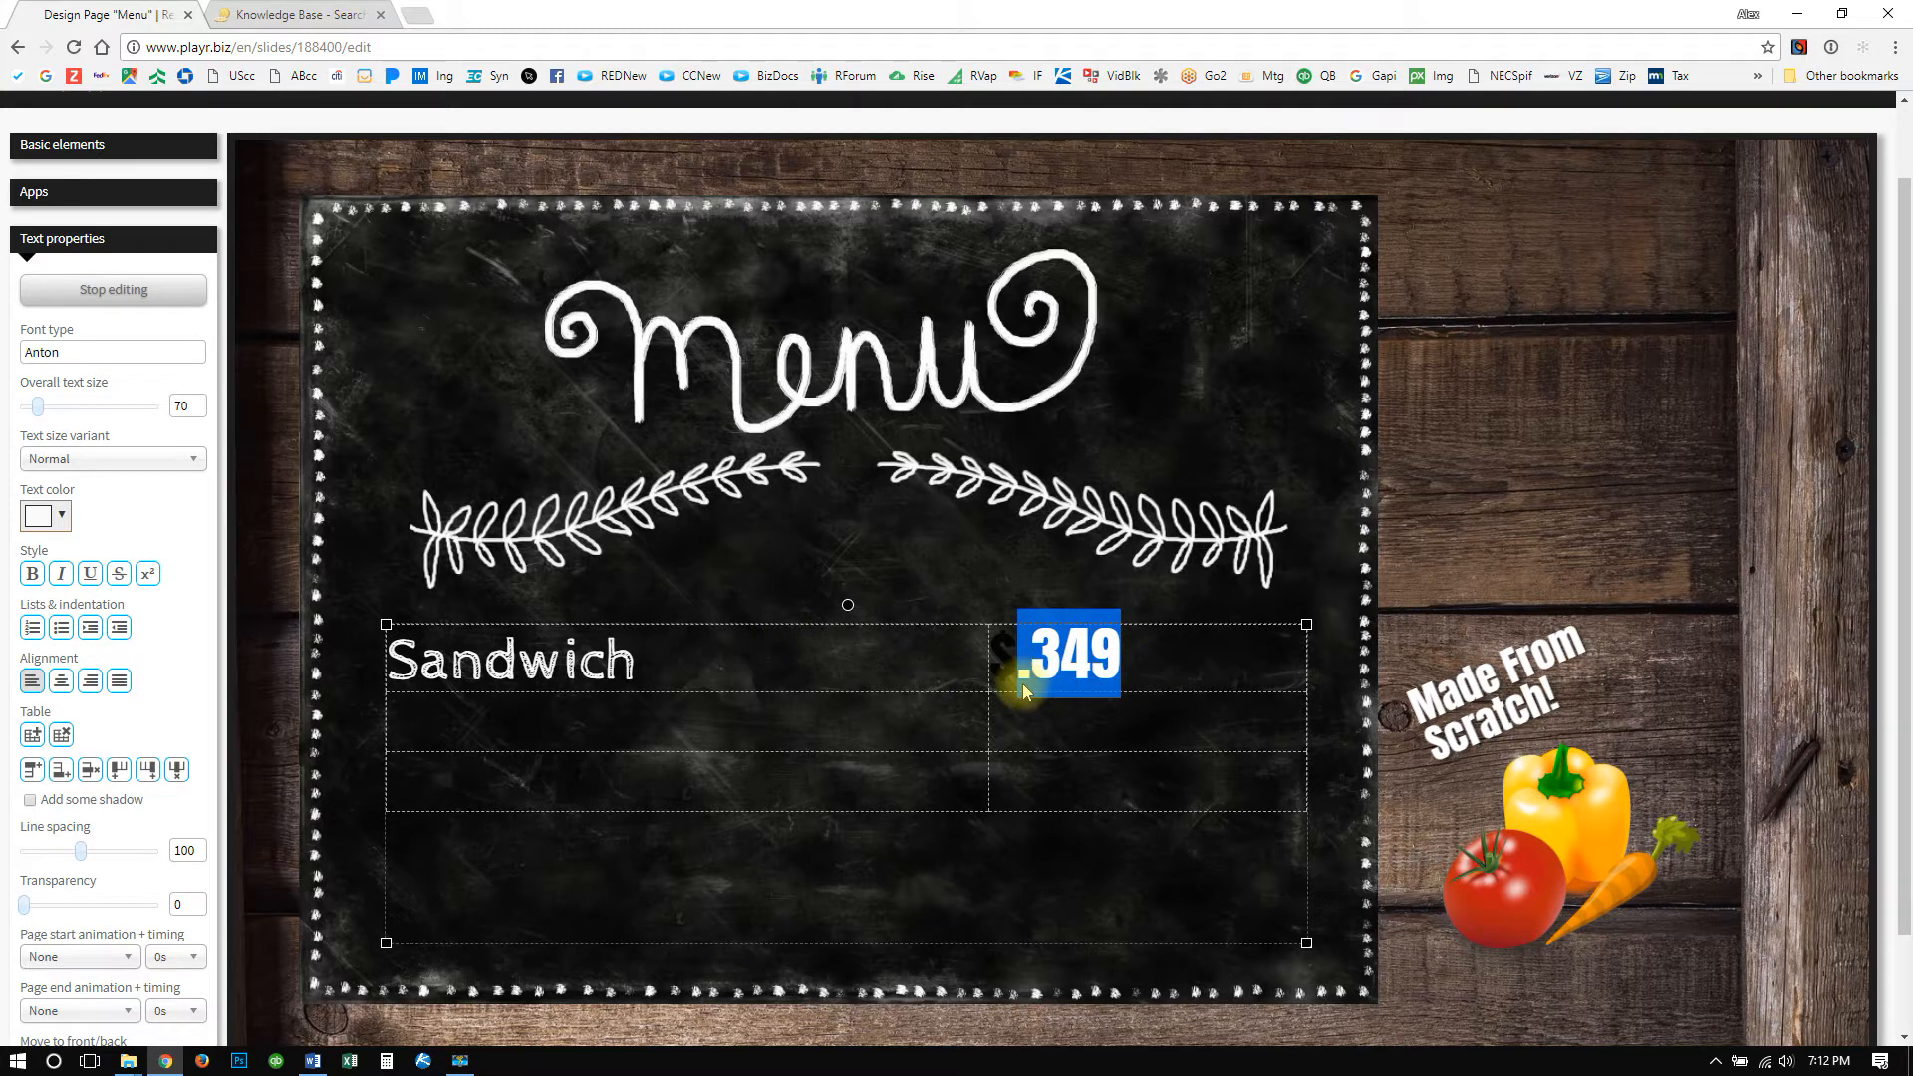
pyautogui.write('3.49')
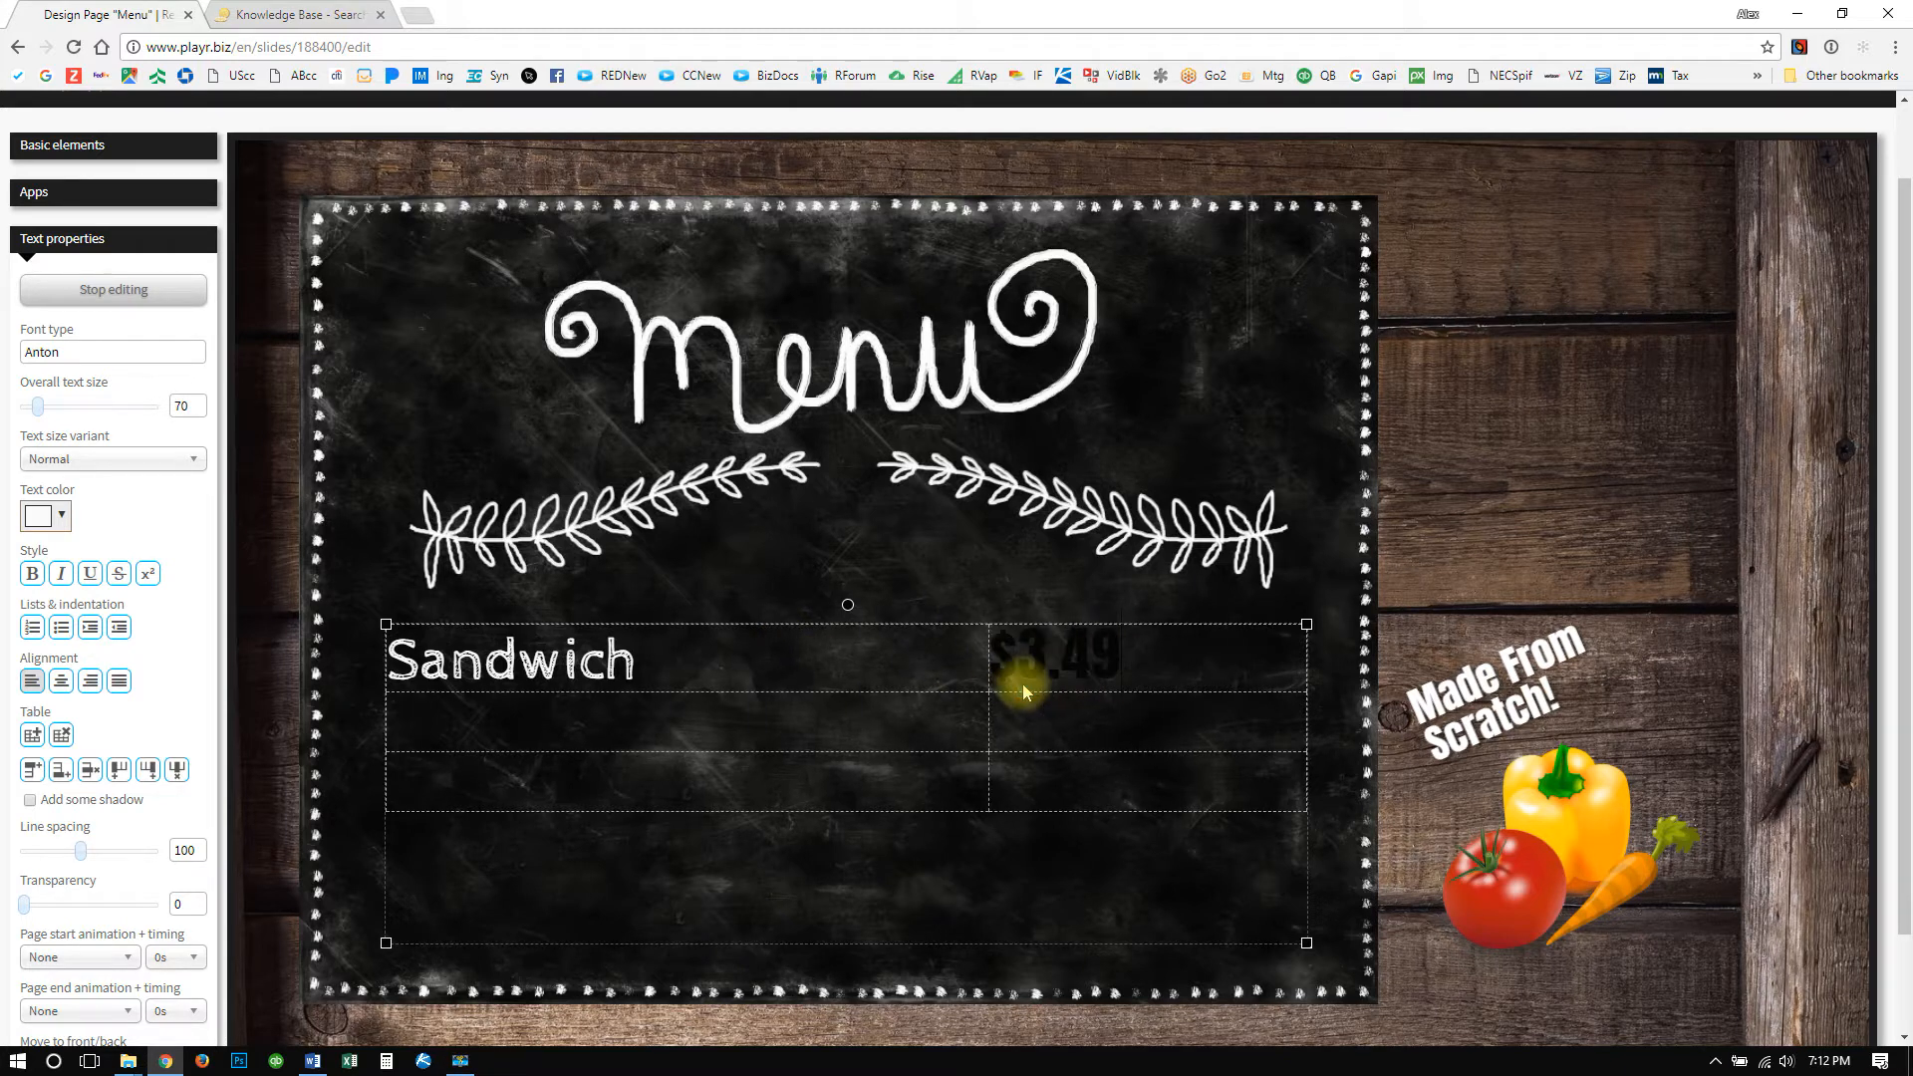
# Colour the sandwich price white, rgb(255, 255, 255), and set its font to Cabin Sketch.
pyautogui.moveTo(1131, 658); pyautogui.dragTo(935, 666)
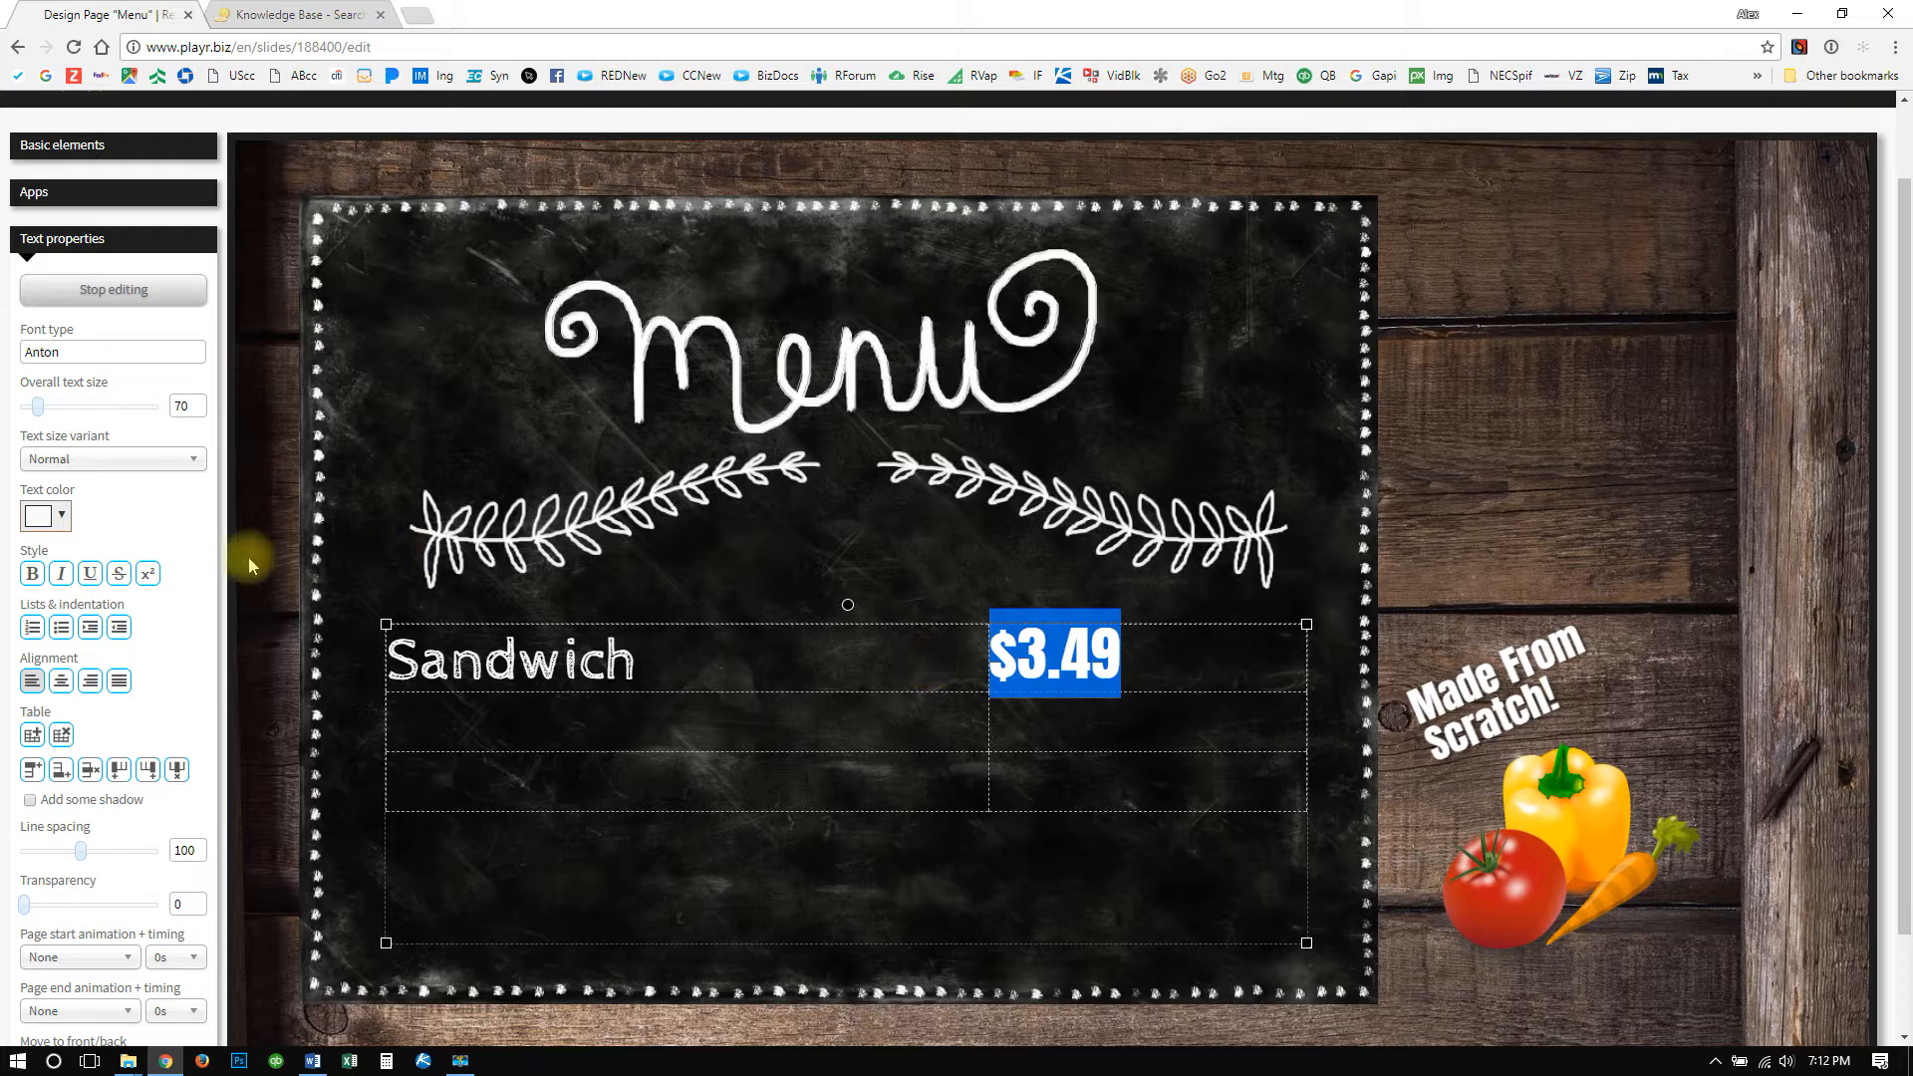
pyautogui.click(52, 526)
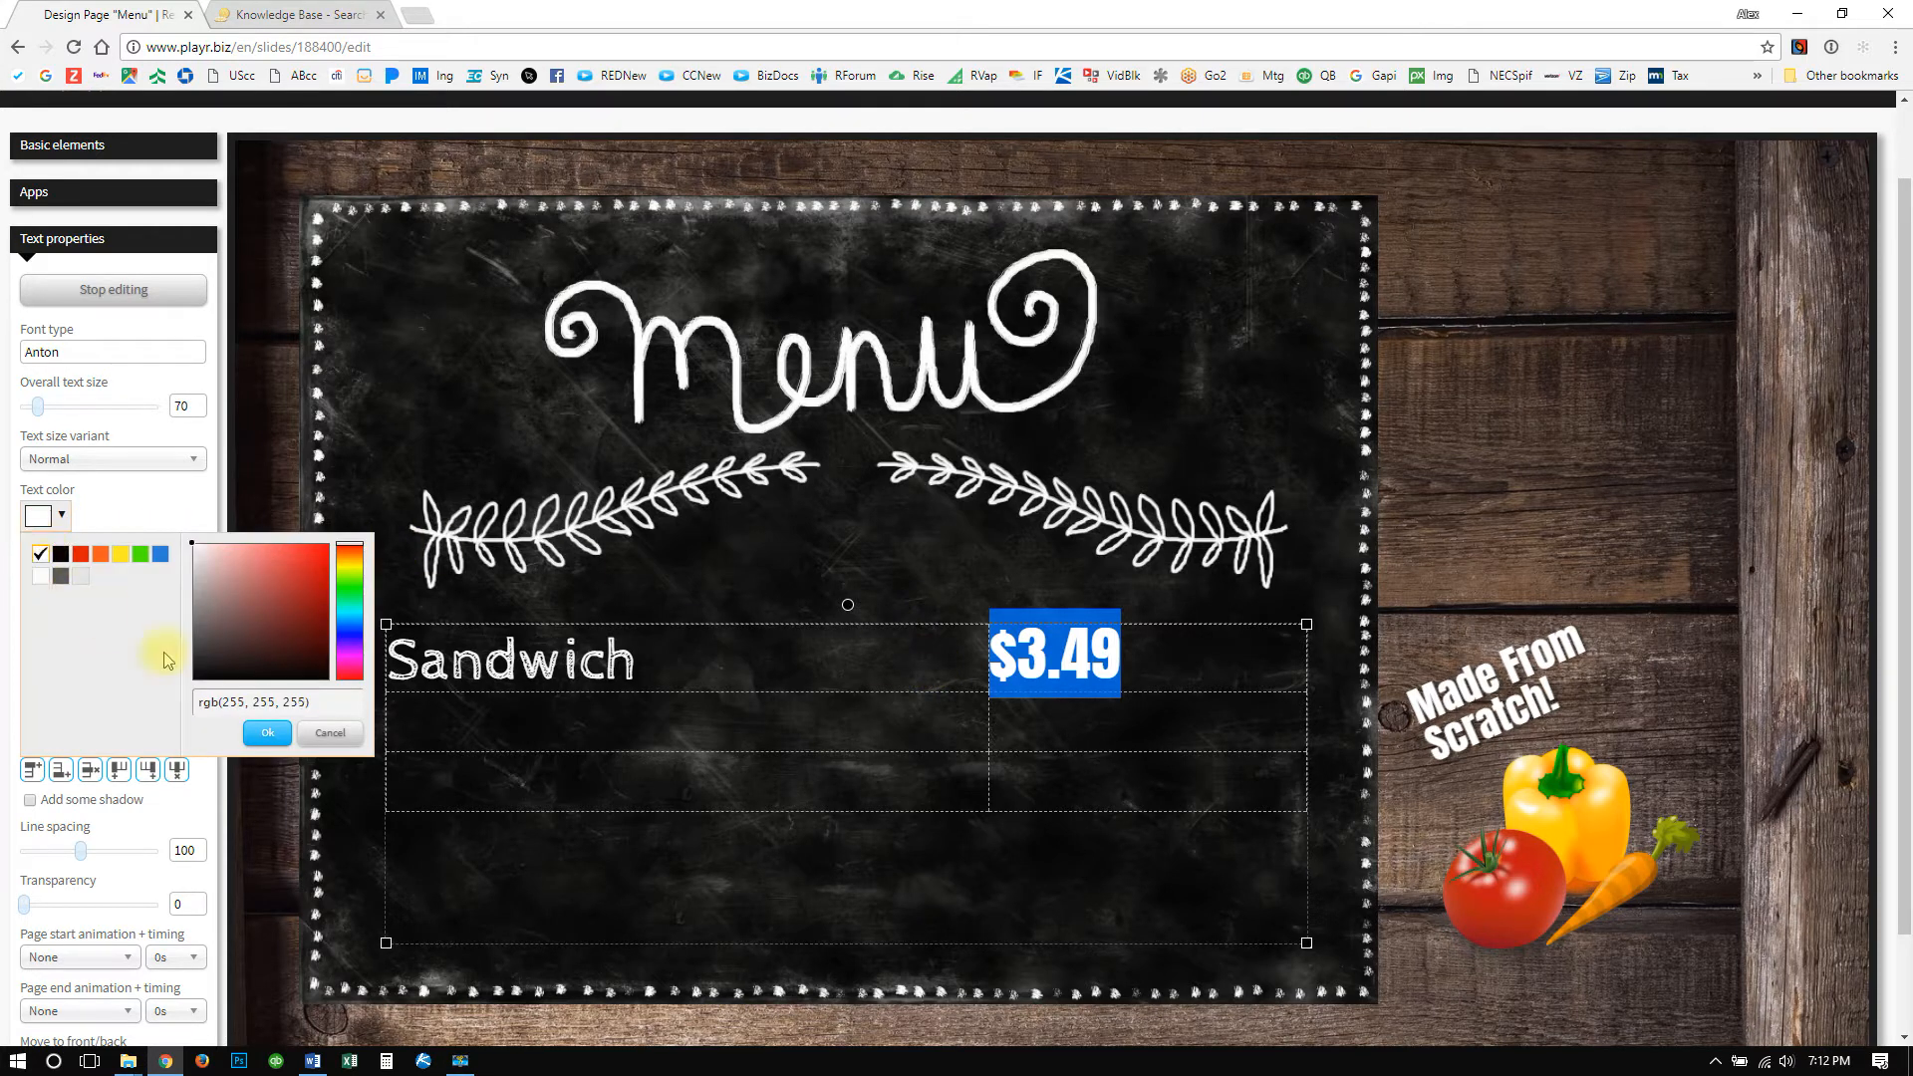
pyautogui.click(269, 734)
pyautogui.click(105, 352)
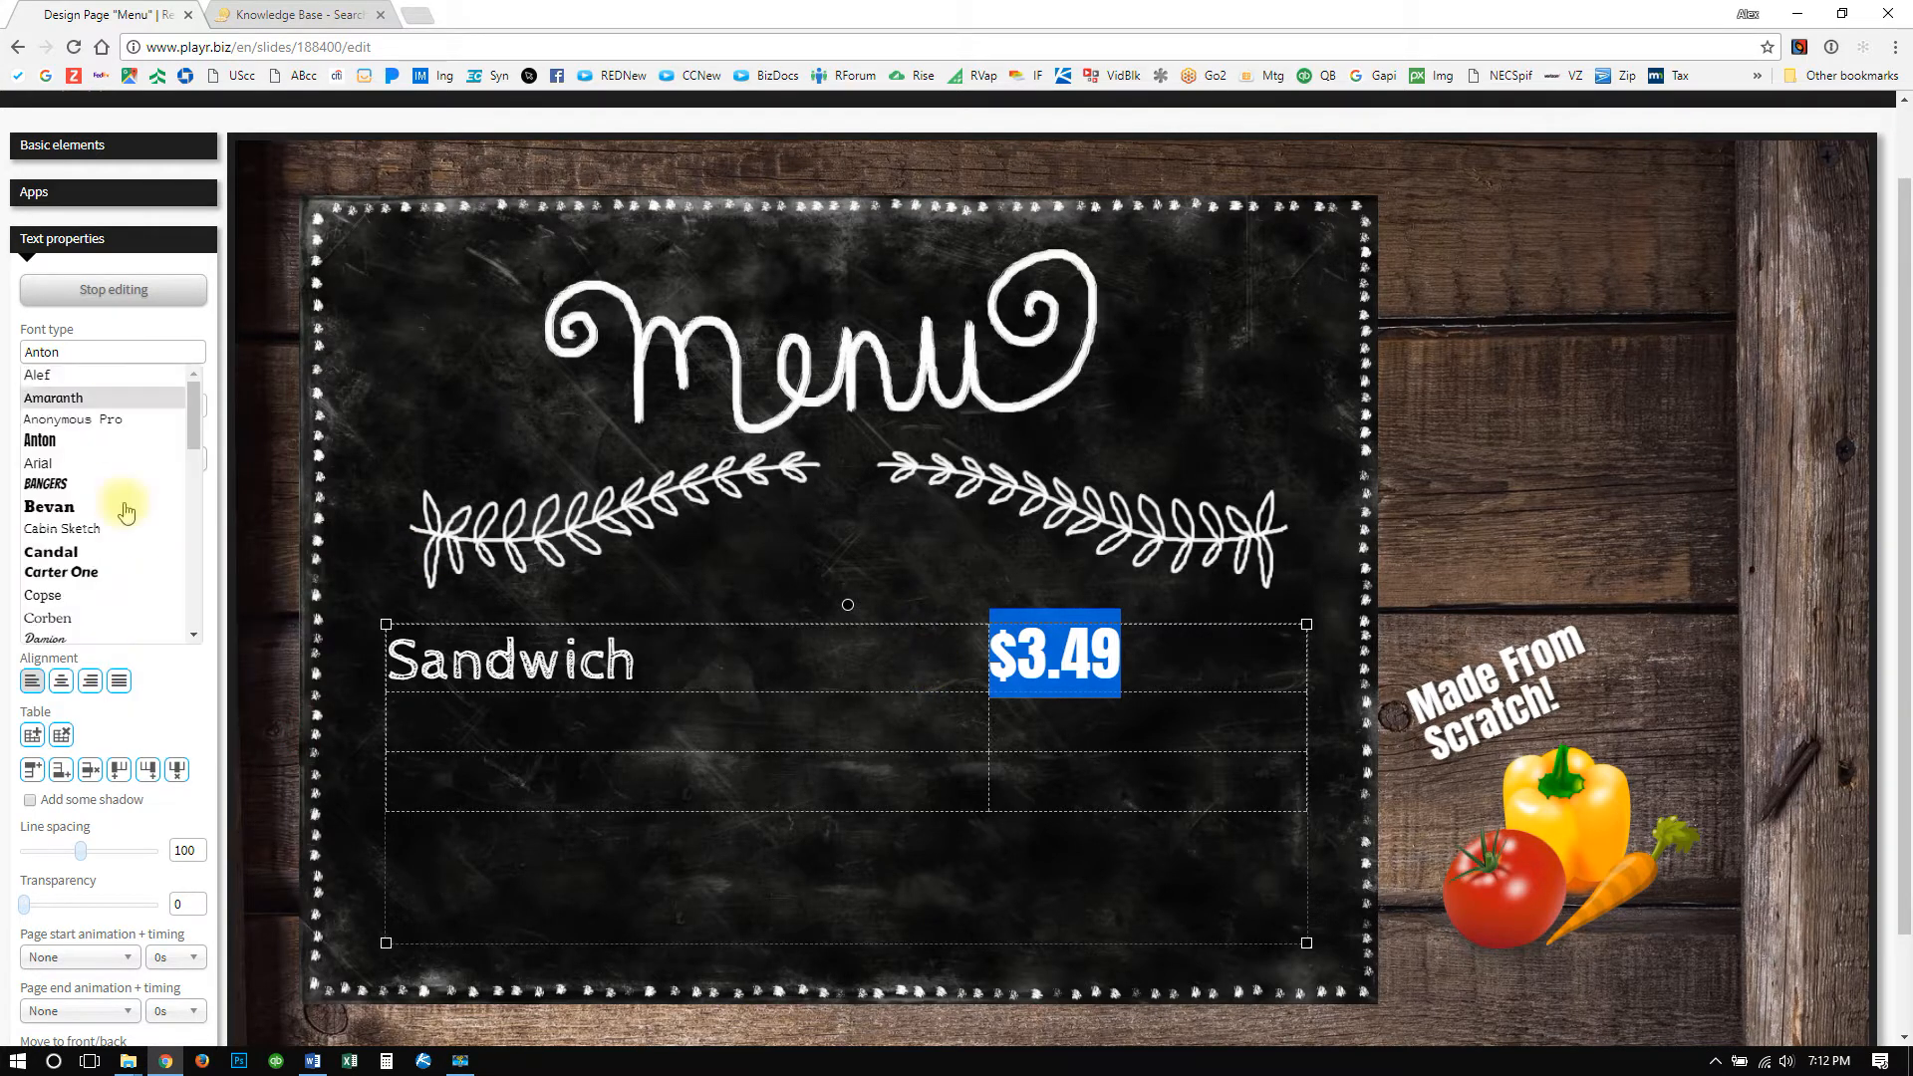
pyautogui.click(112, 527)
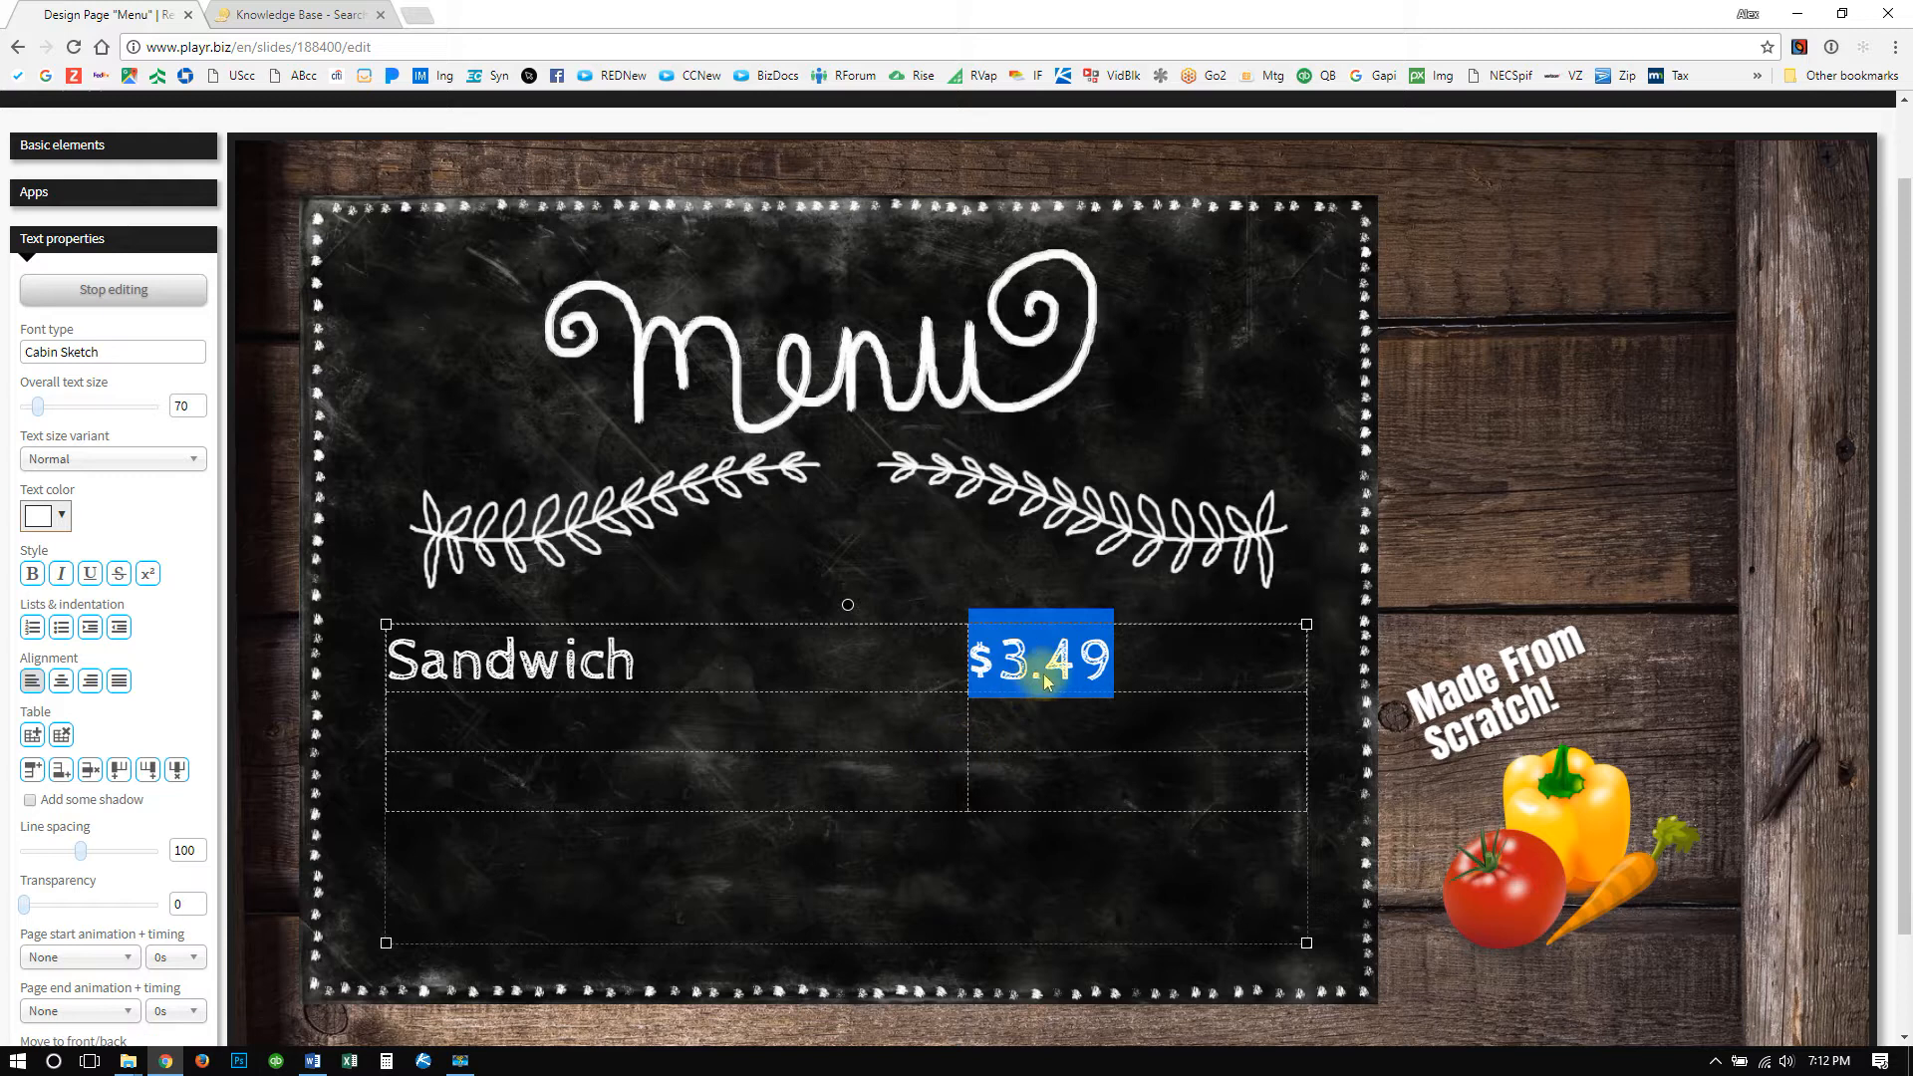
# Fill the remaining table rows with "Burrito" at $2.89 and "Soup (cup)" at $1.95.
pyautogui.click(1089, 747)
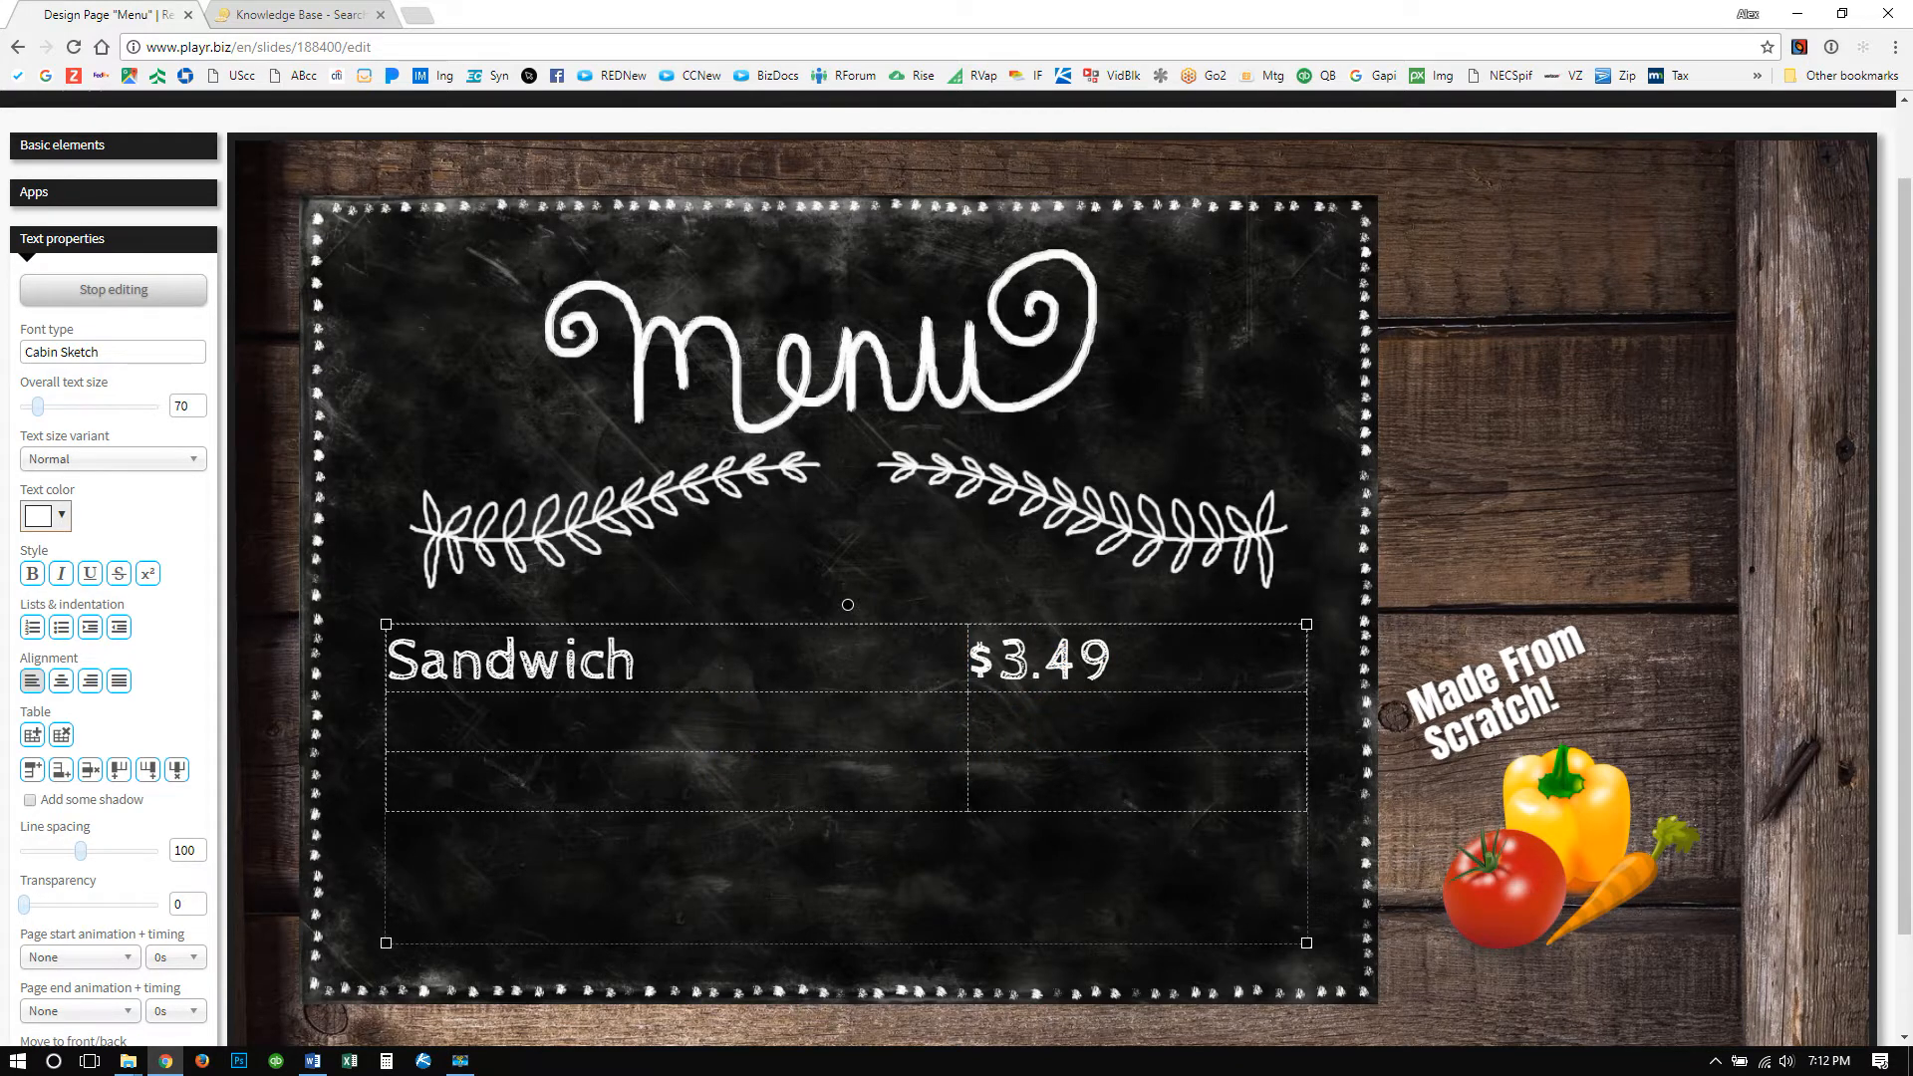
pyautogui.write('Burrito\t$2.89 Soup (cup)\t$1.95')
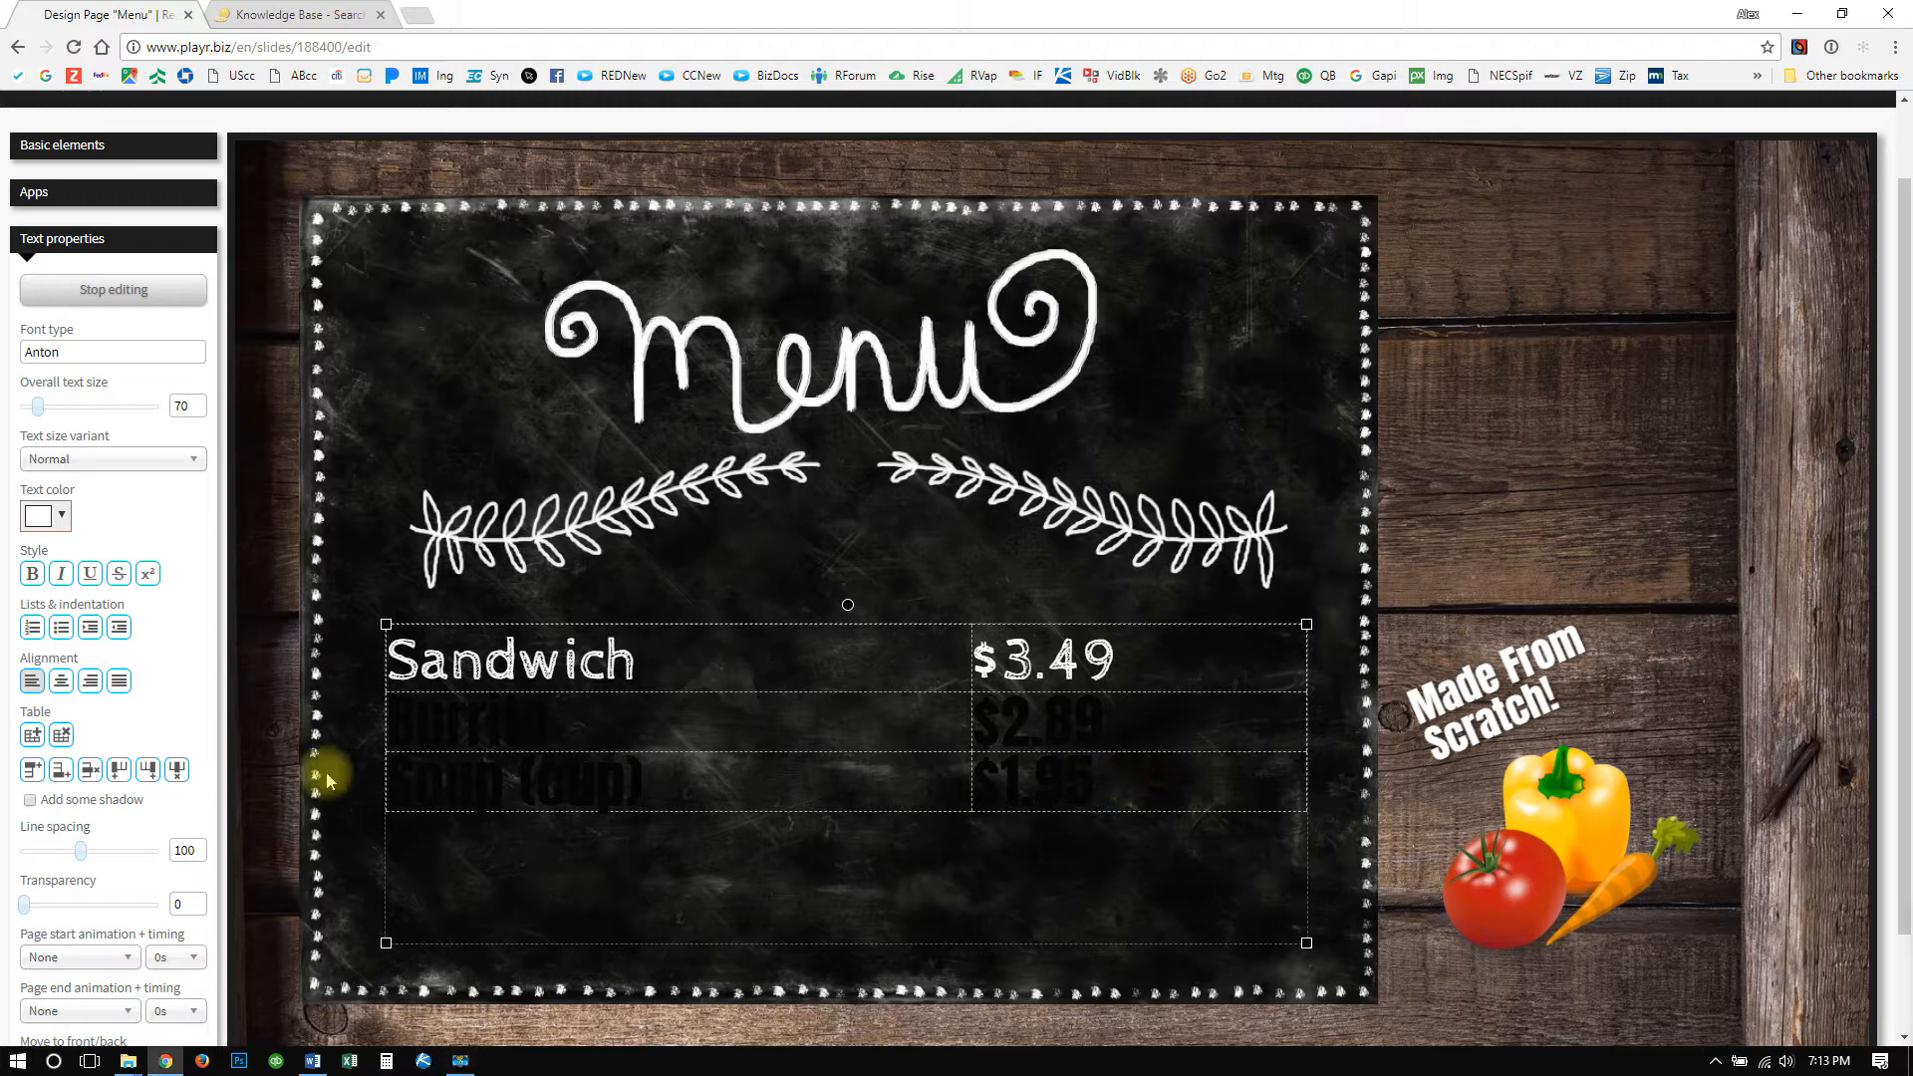
# Colour the burrito and soup rows off-white and apply the Cabin Sketch font to them.
pyautogui.moveTo(1135, 788); pyautogui.dragTo(394, 735)
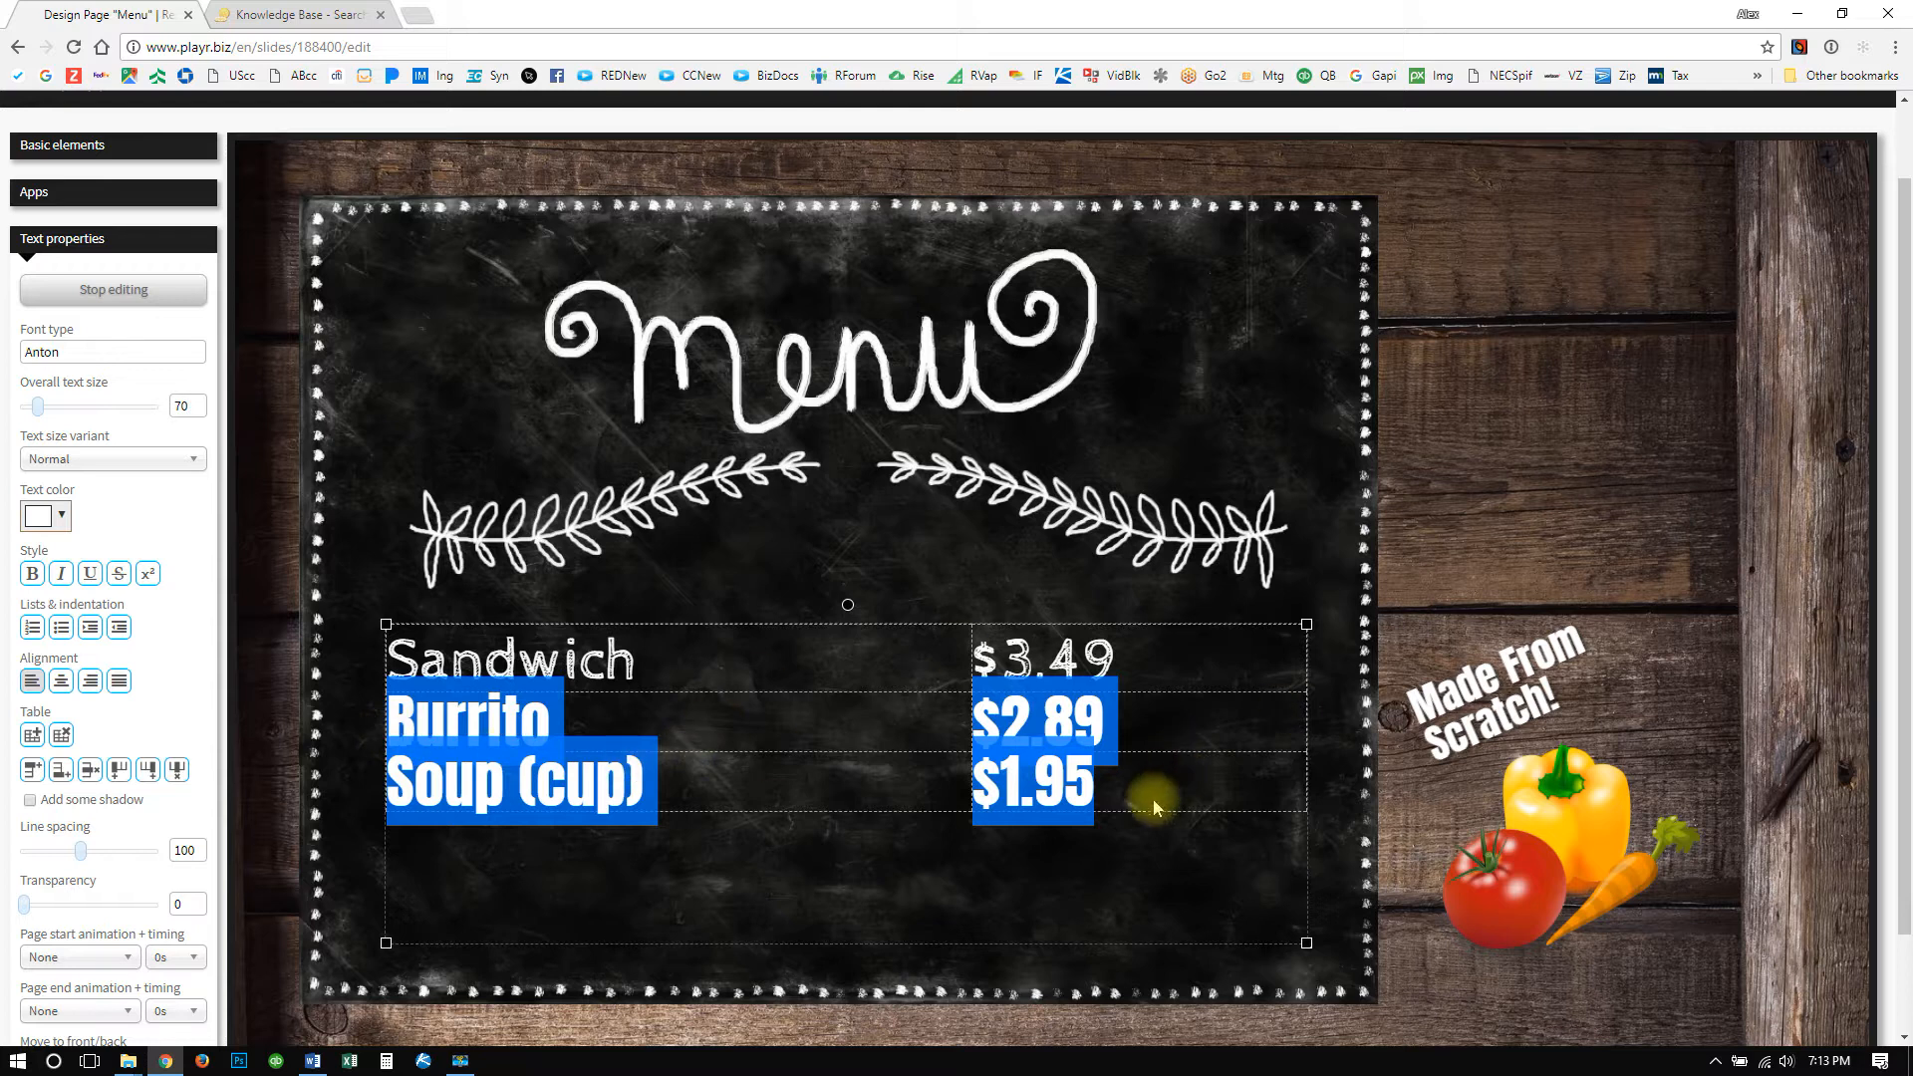
pyautogui.click(45, 515)
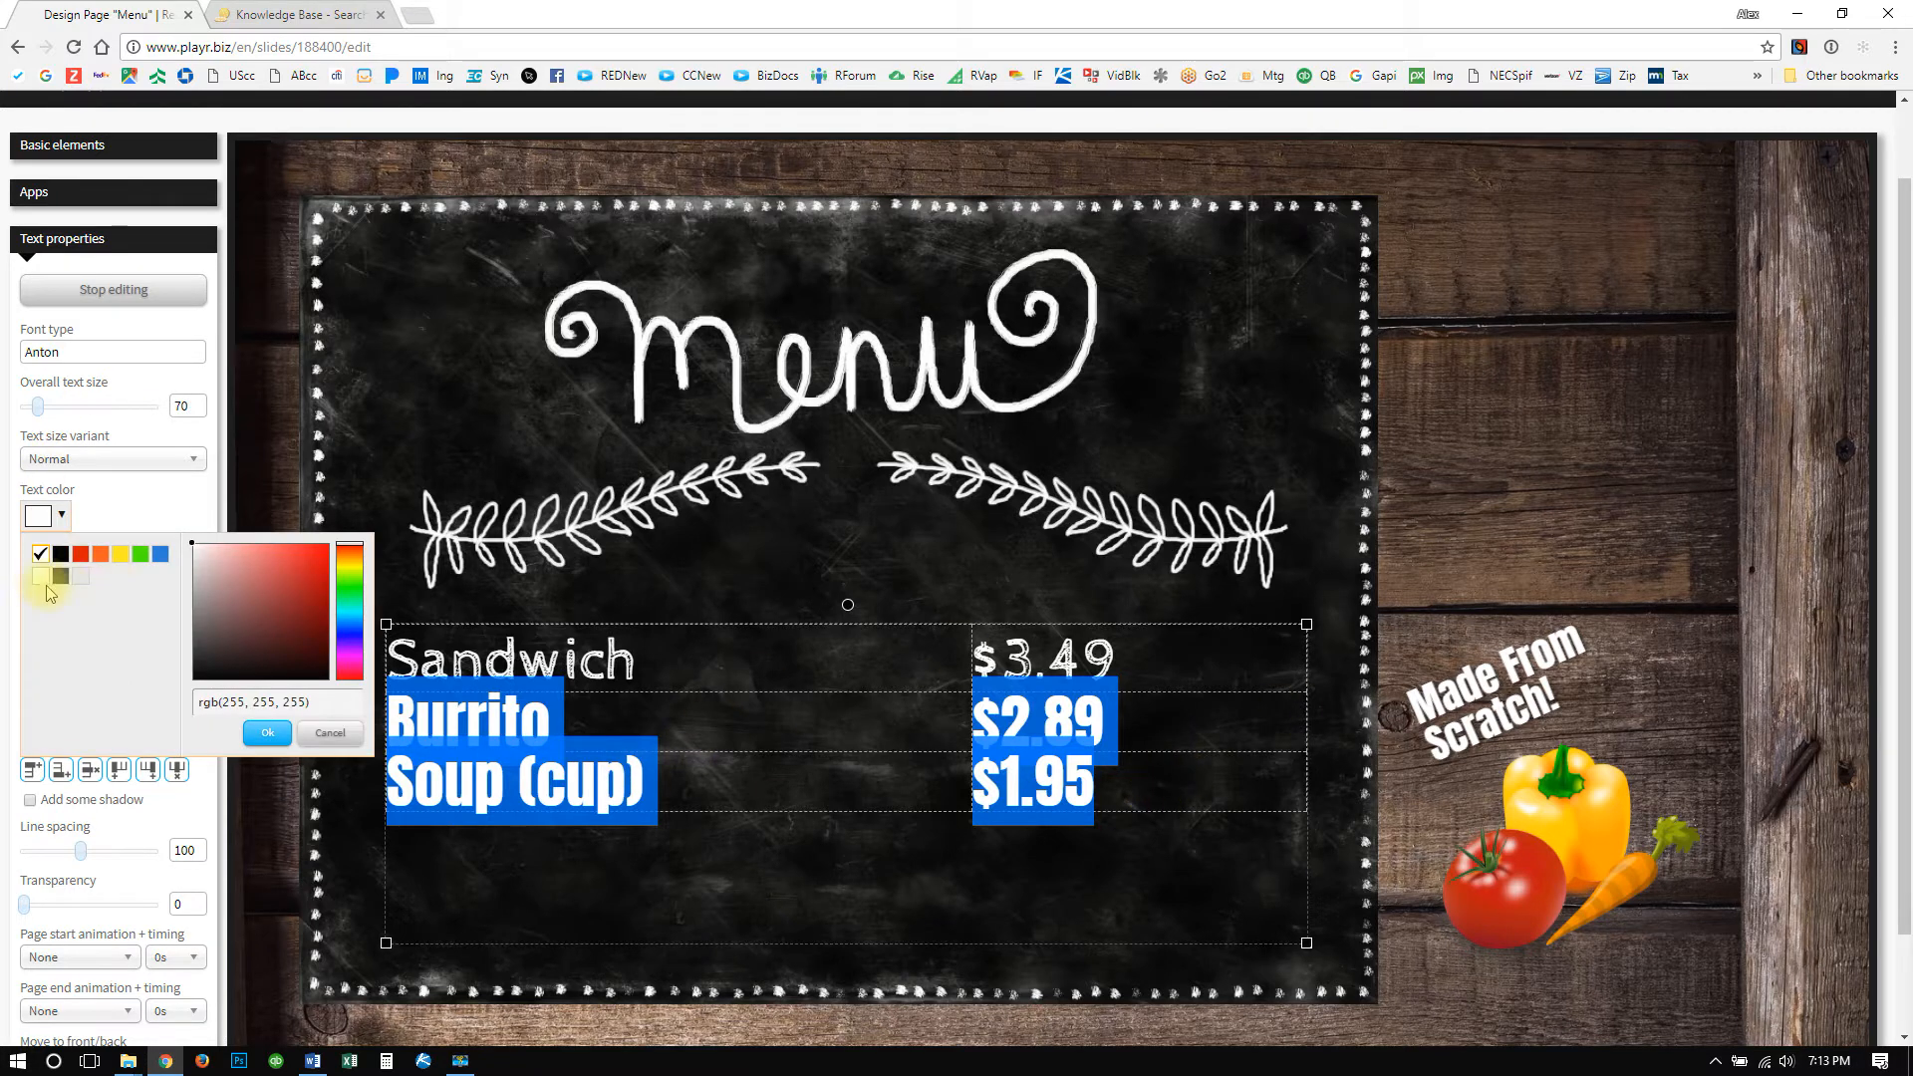
pyautogui.click(40, 579)
pyautogui.click(261, 738)
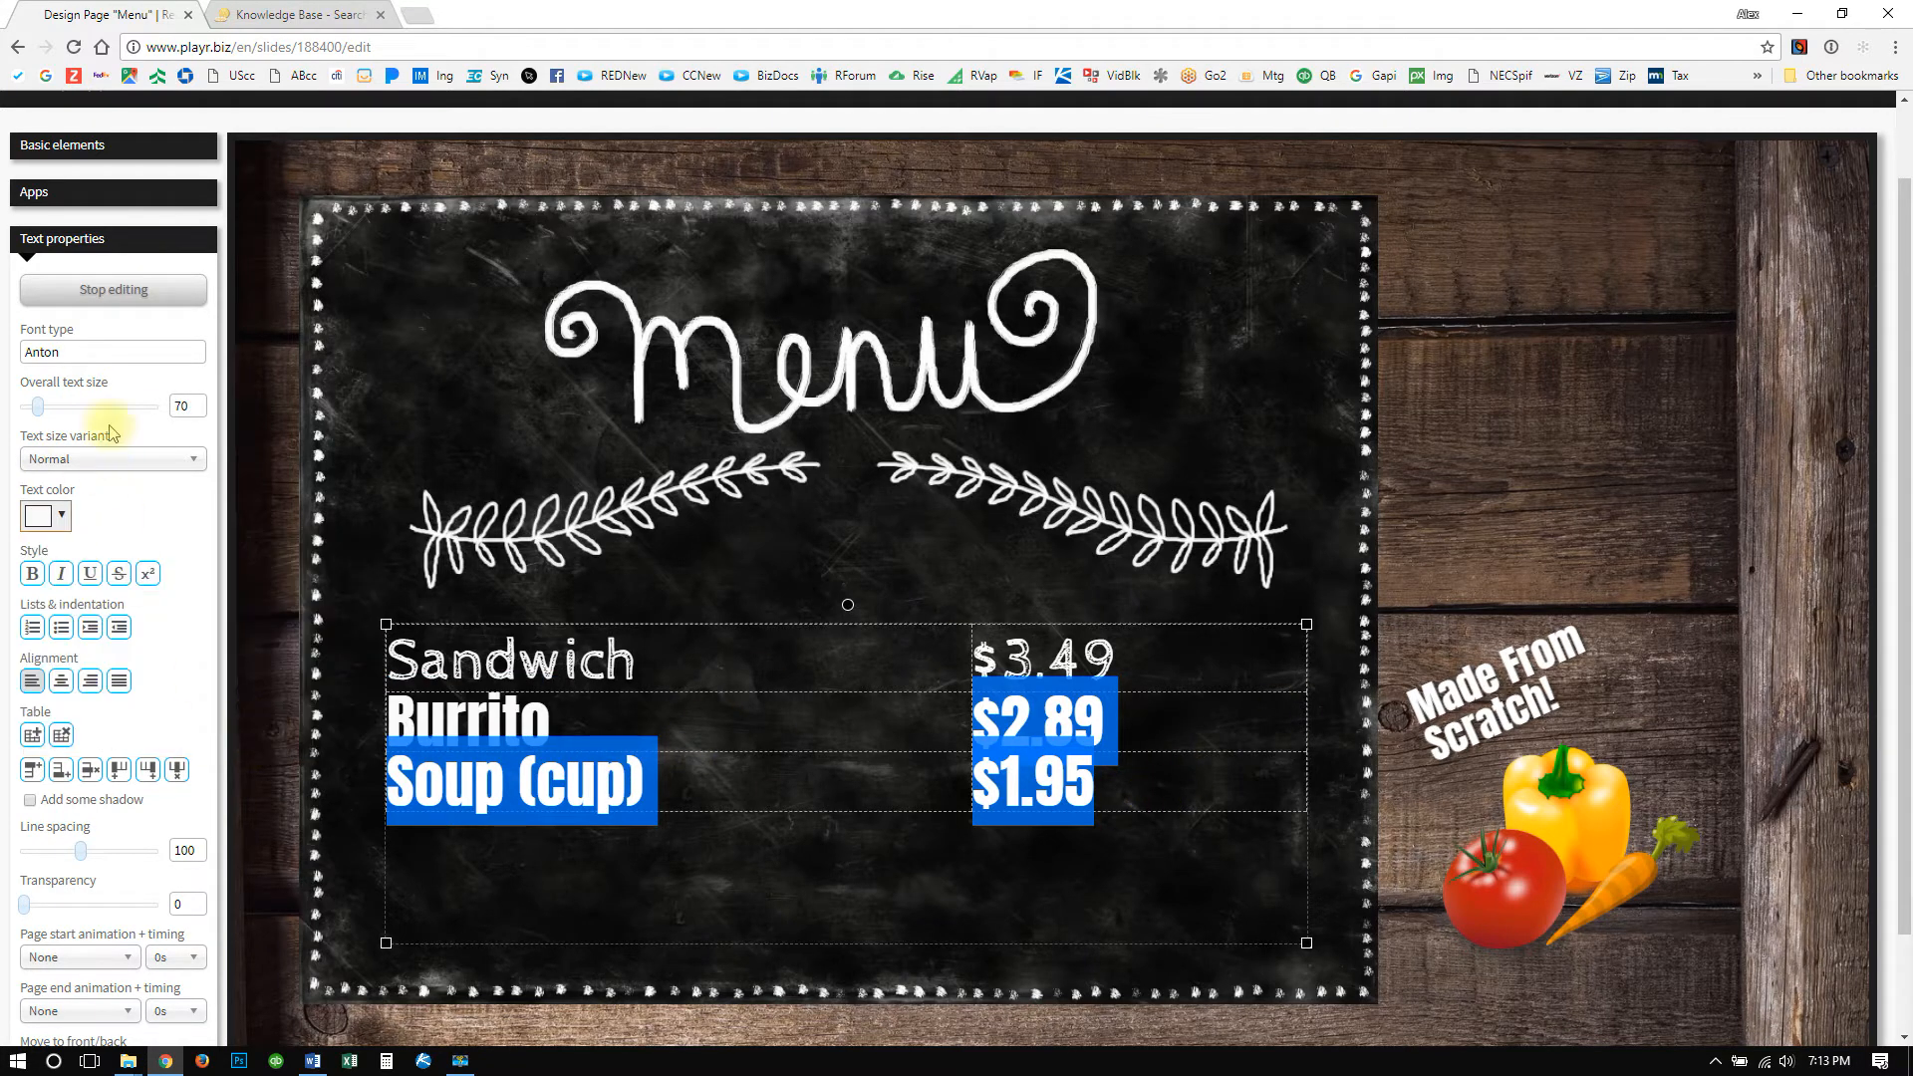
pyautogui.click(109, 351)
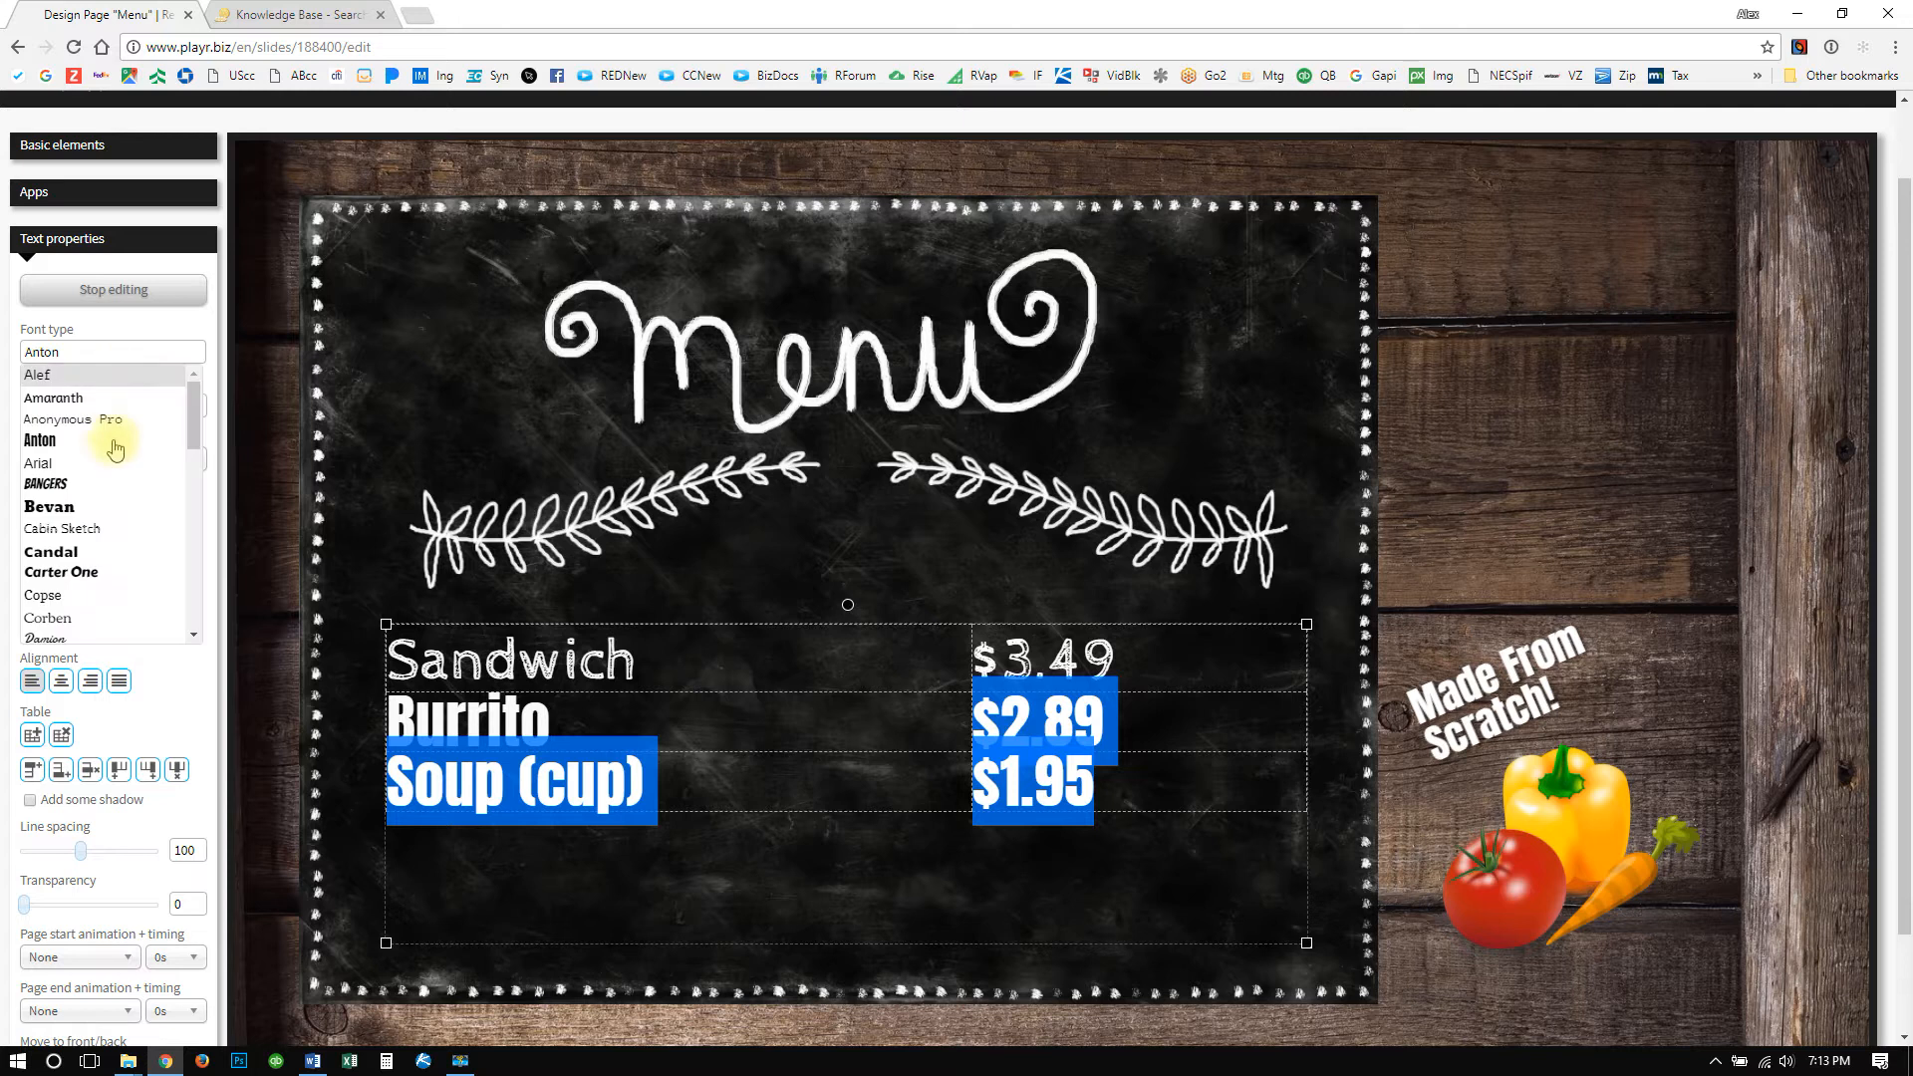
pyautogui.click(100, 521)
pyautogui.click(611, 725)
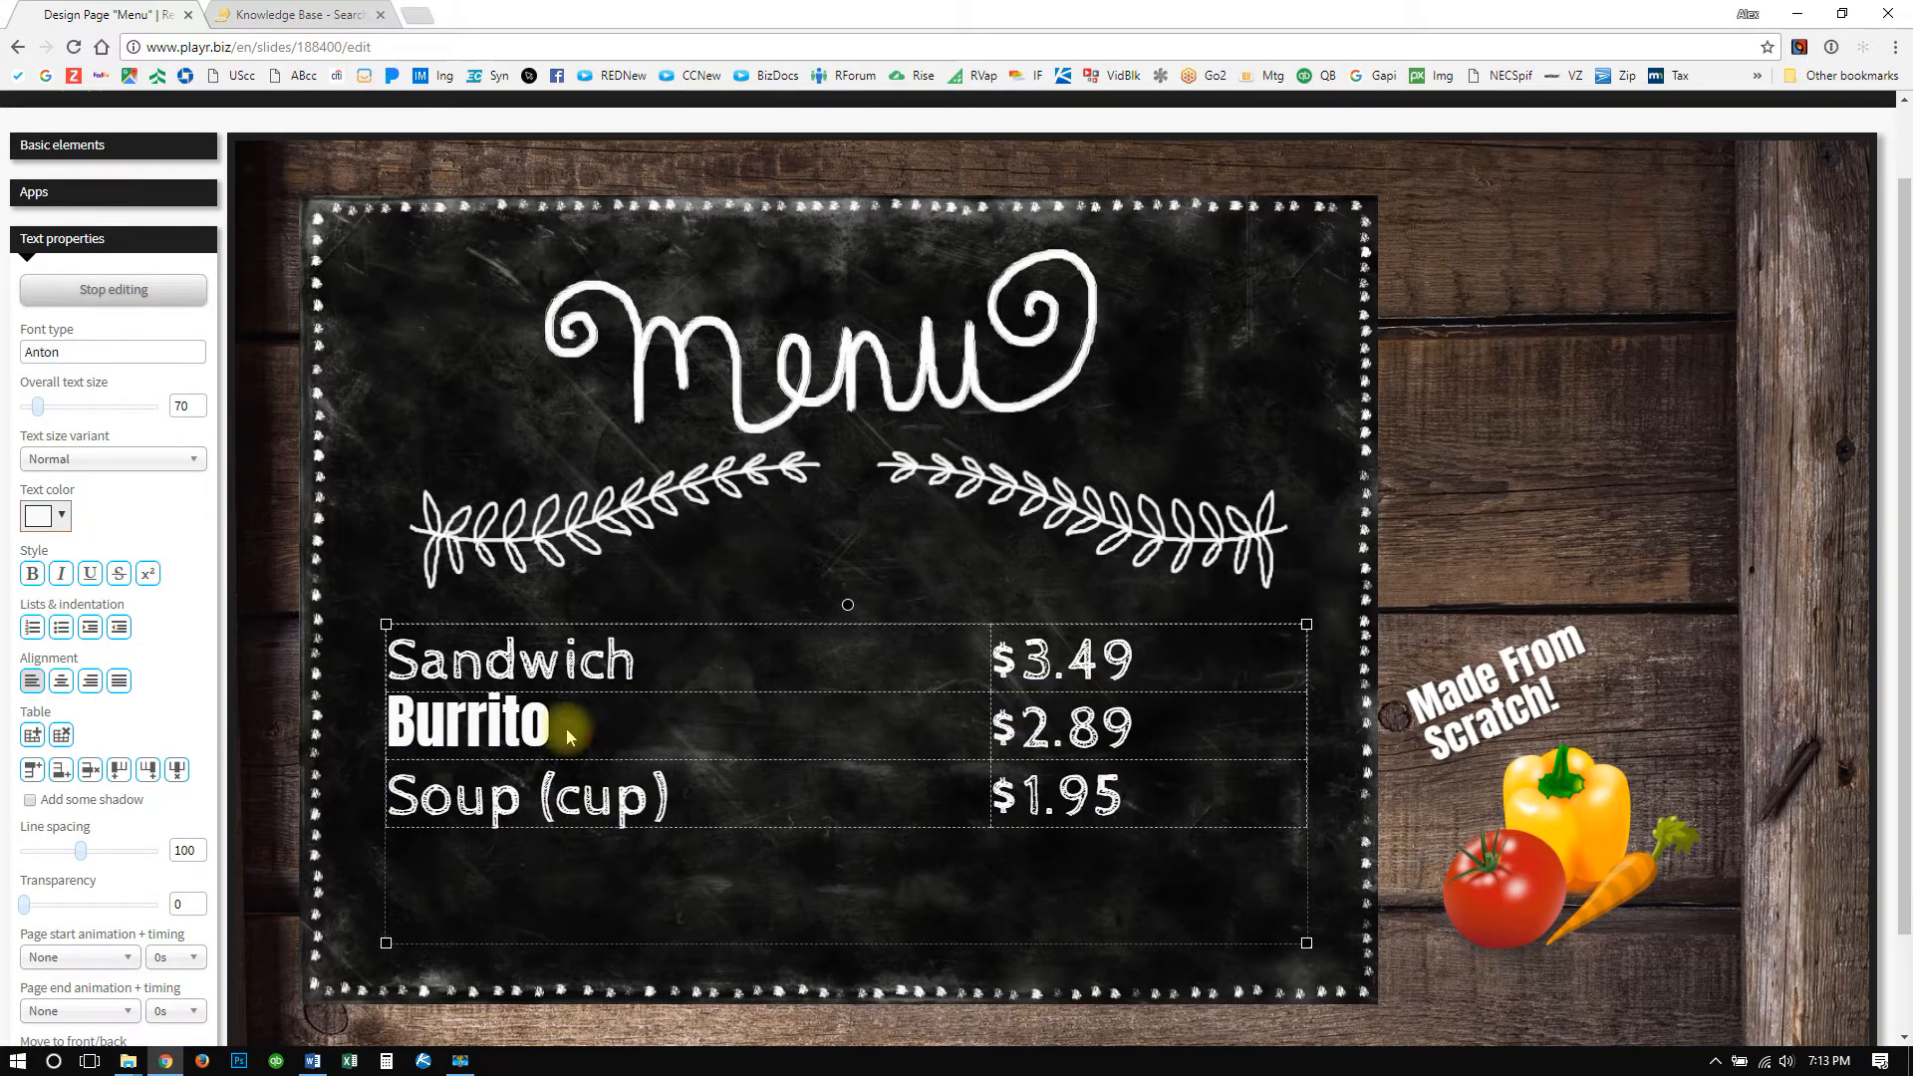
# Set the font of the "Burrito" text to Cabin Sketch.
pyautogui.moveTo(590, 723); pyautogui.dragTo(388, 720)
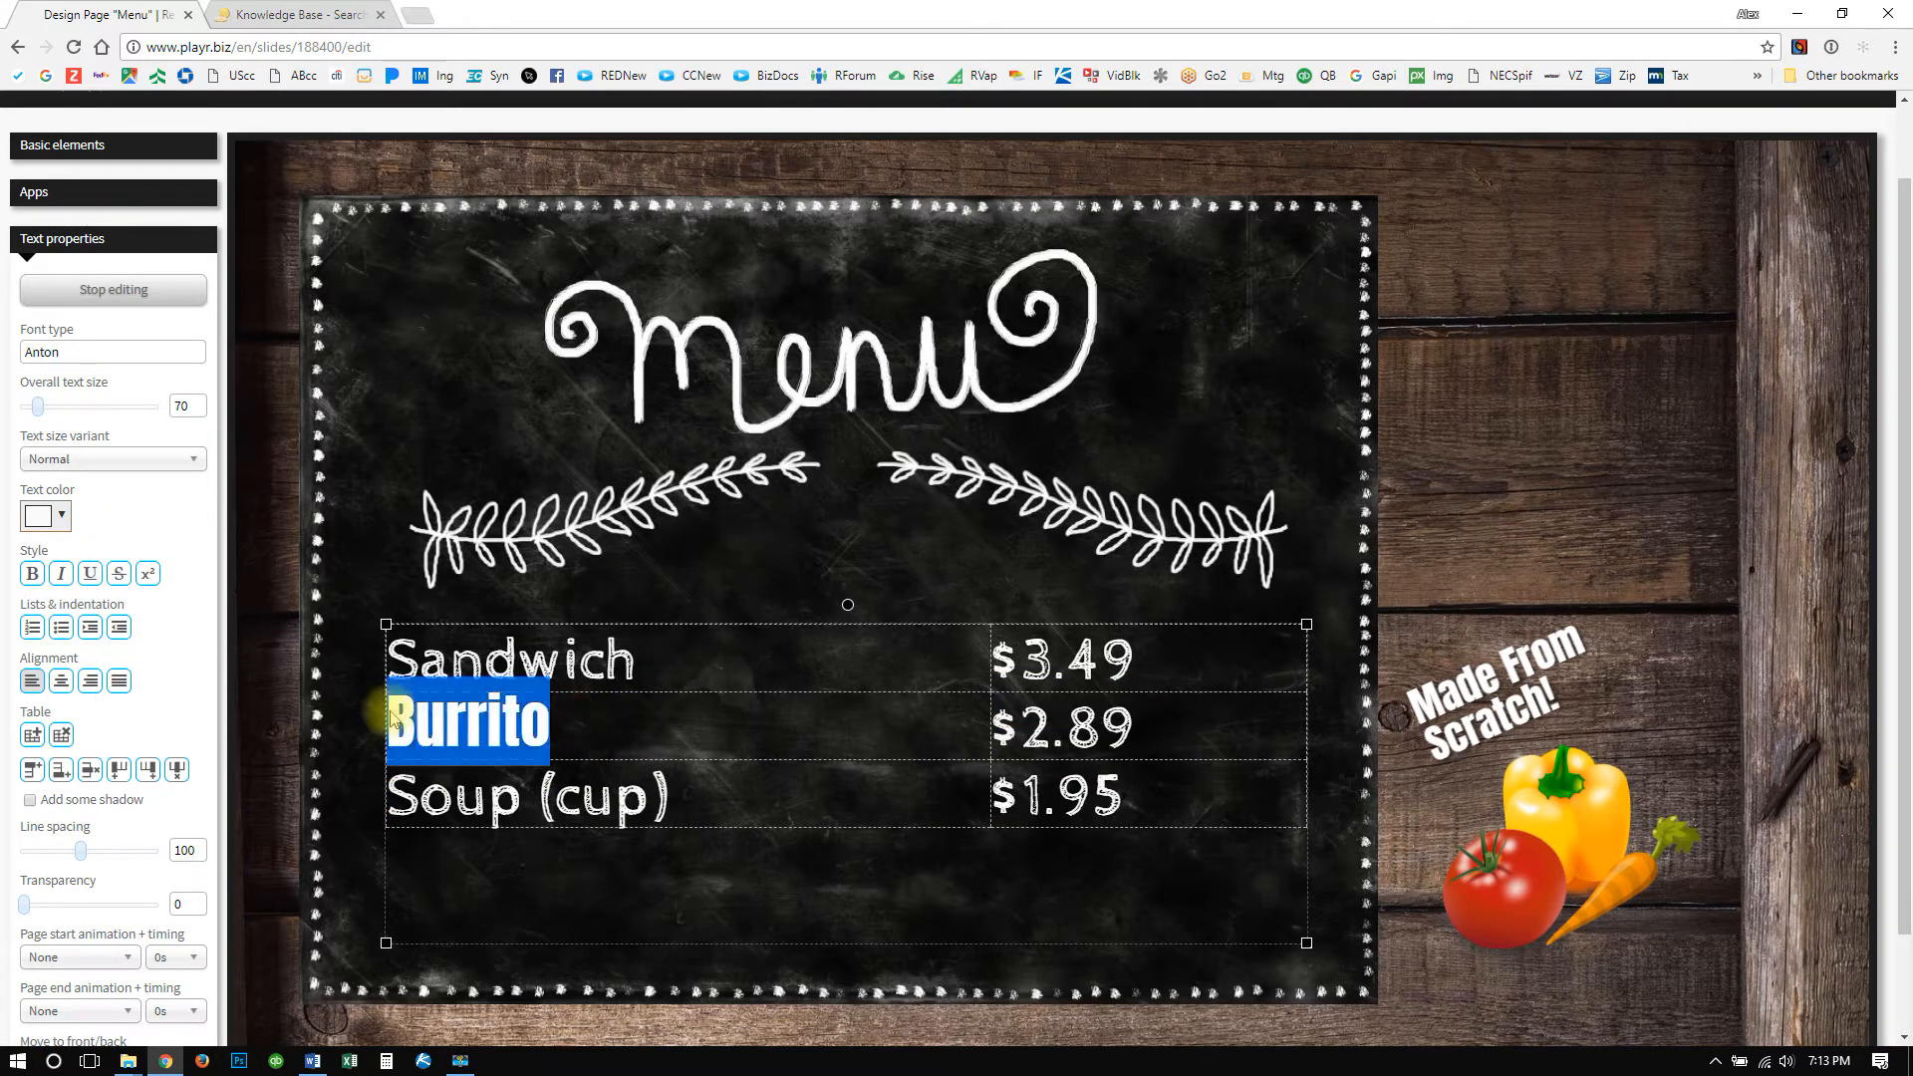
pyautogui.click(610, 727)
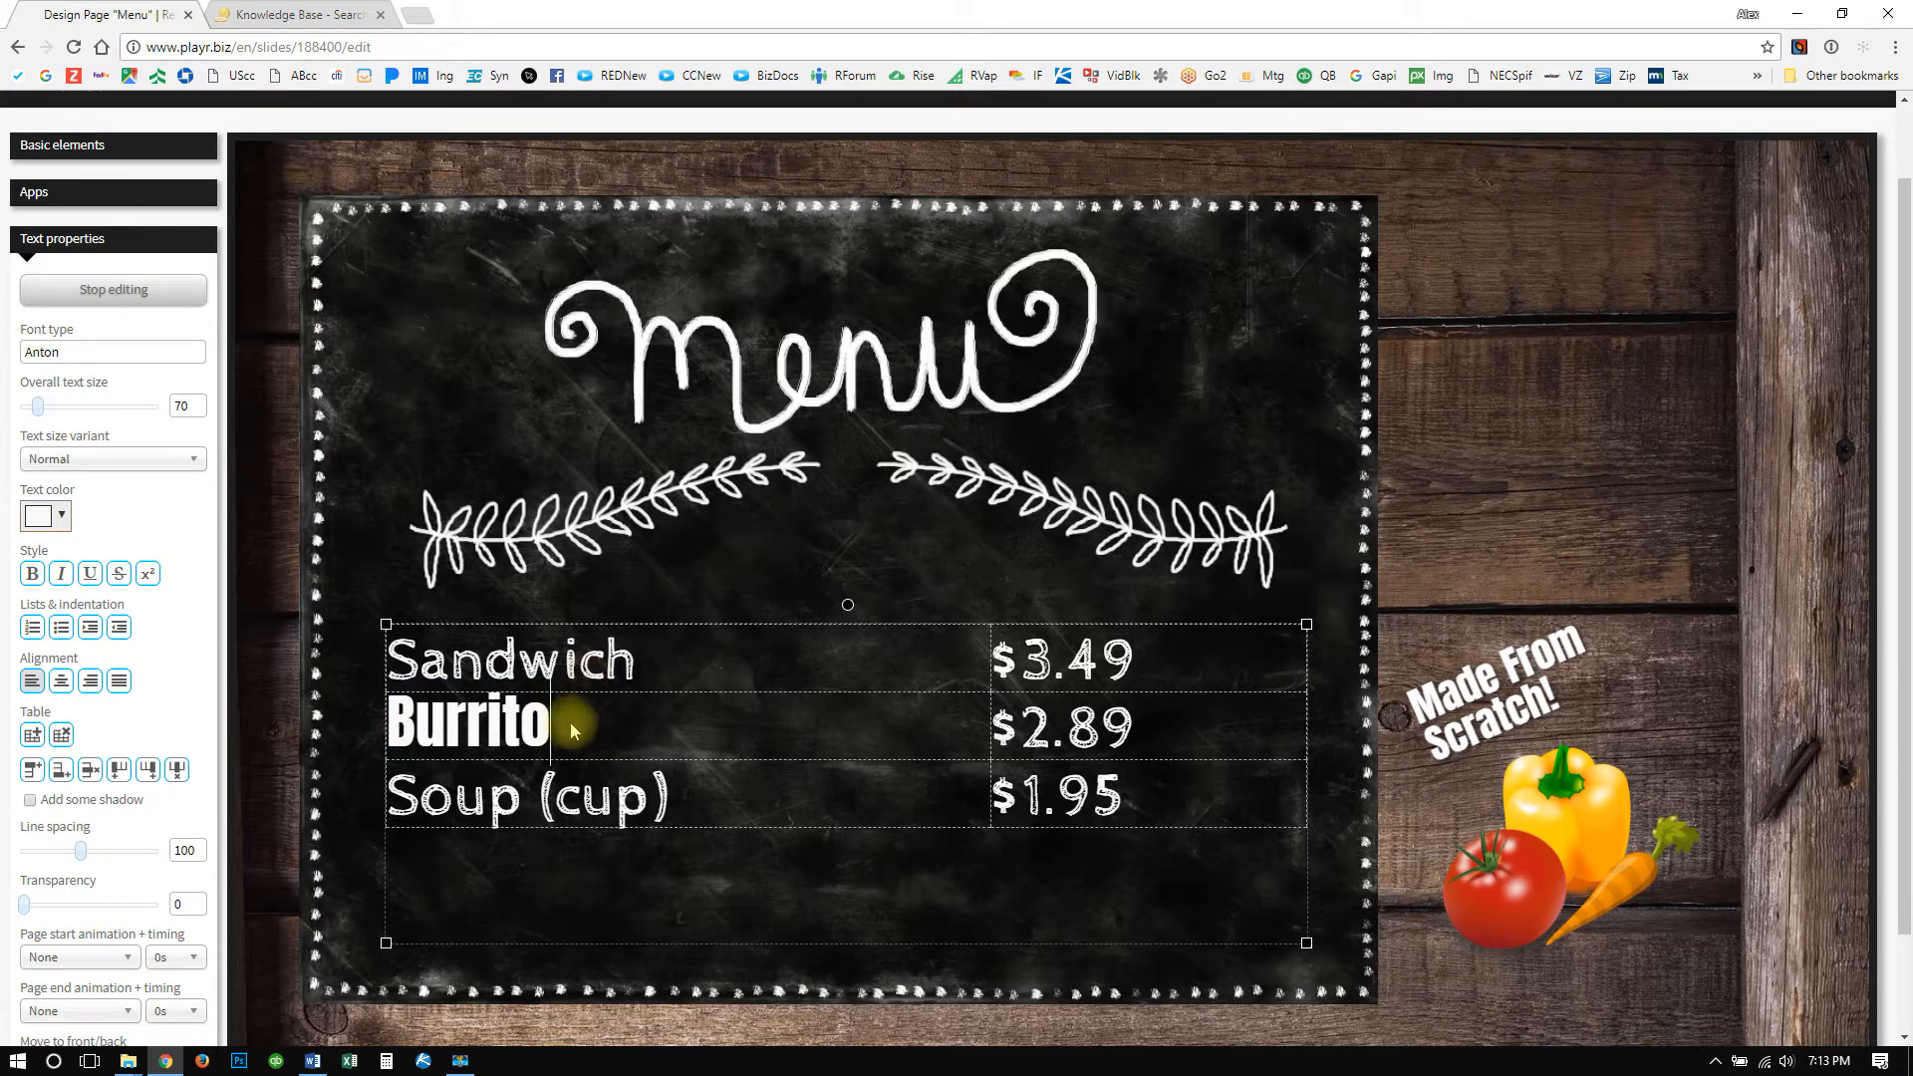
pyautogui.click(528, 722)
pyautogui.click(1129, 726)
pyautogui.moveTo(574, 721); pyautogui.dragTo(341, 723)
pyautogui.click(519, 722)
pyautogui.moveTo(563, 719); pyautogui.dragTo(389, 728)
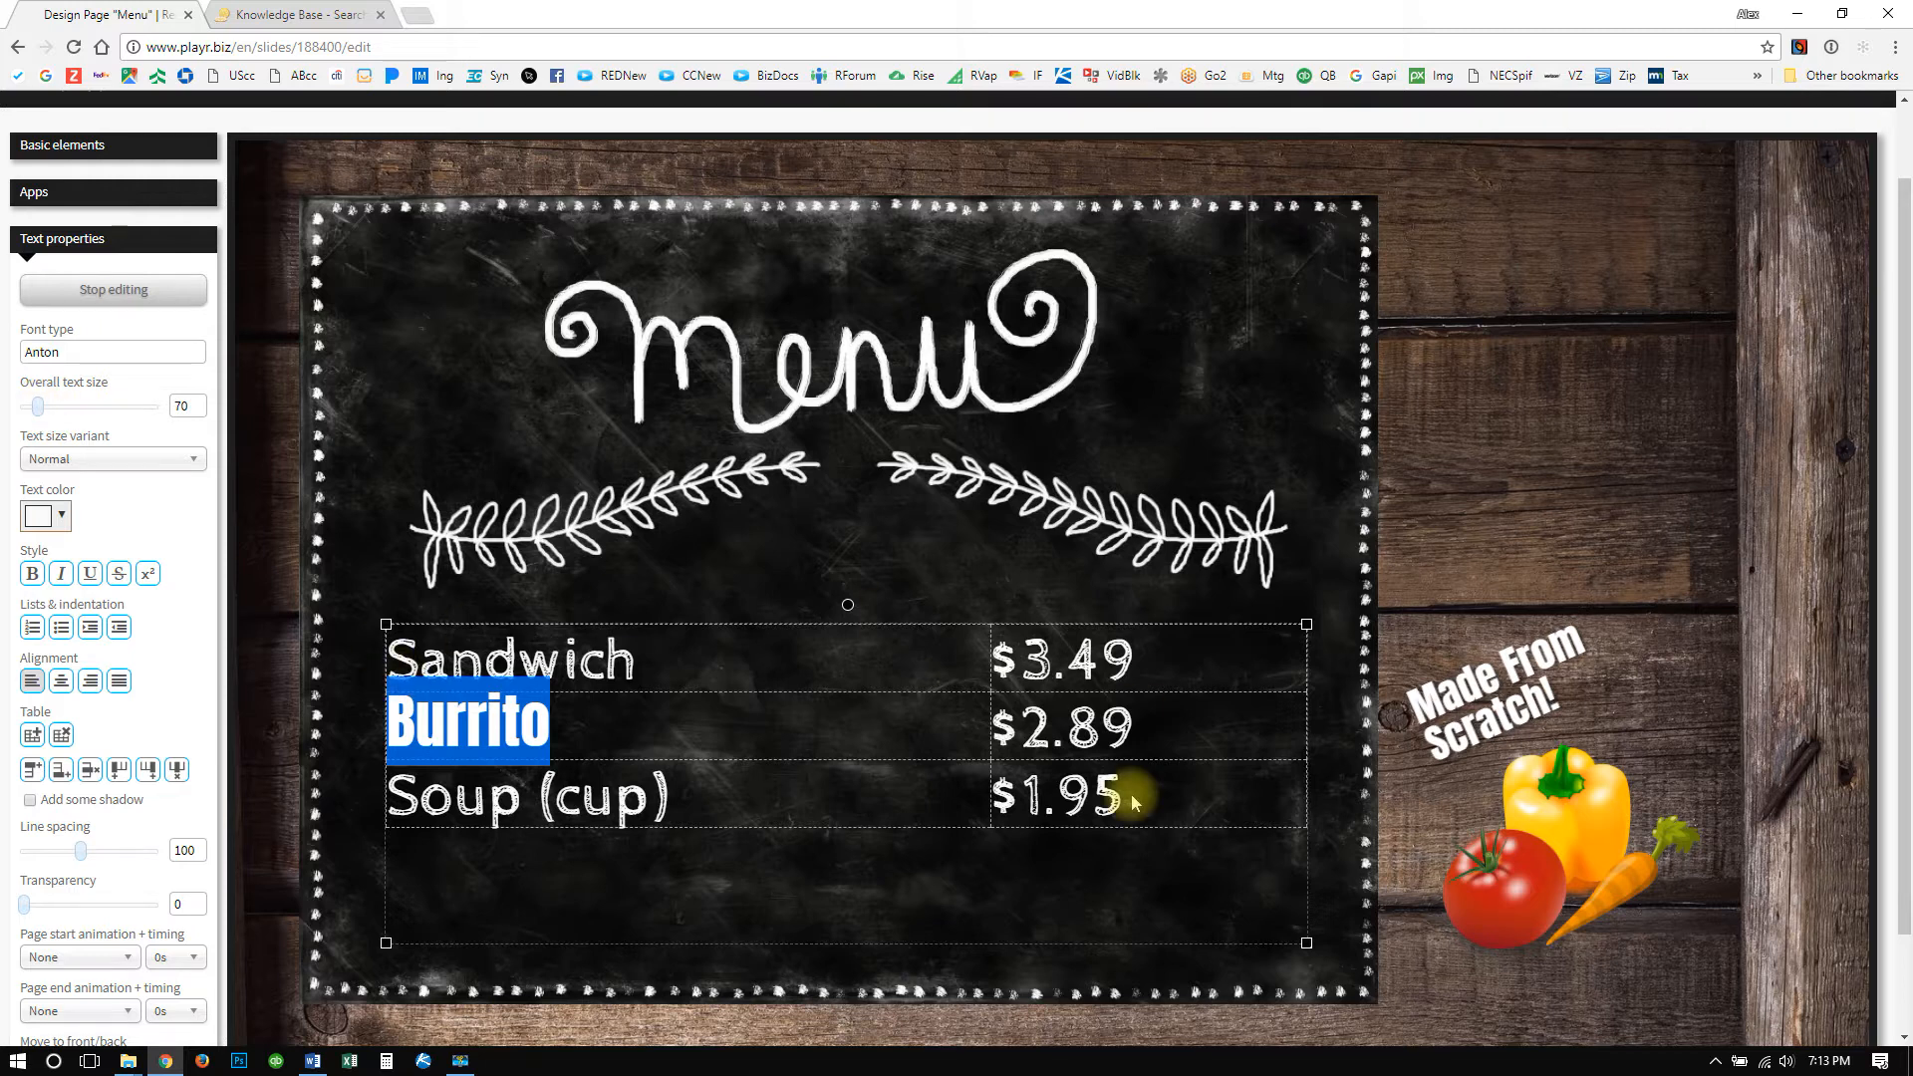
pyautogui.click(104, 350)
pyautogui.click(100, 522)
pyautogui.click(604, 690)
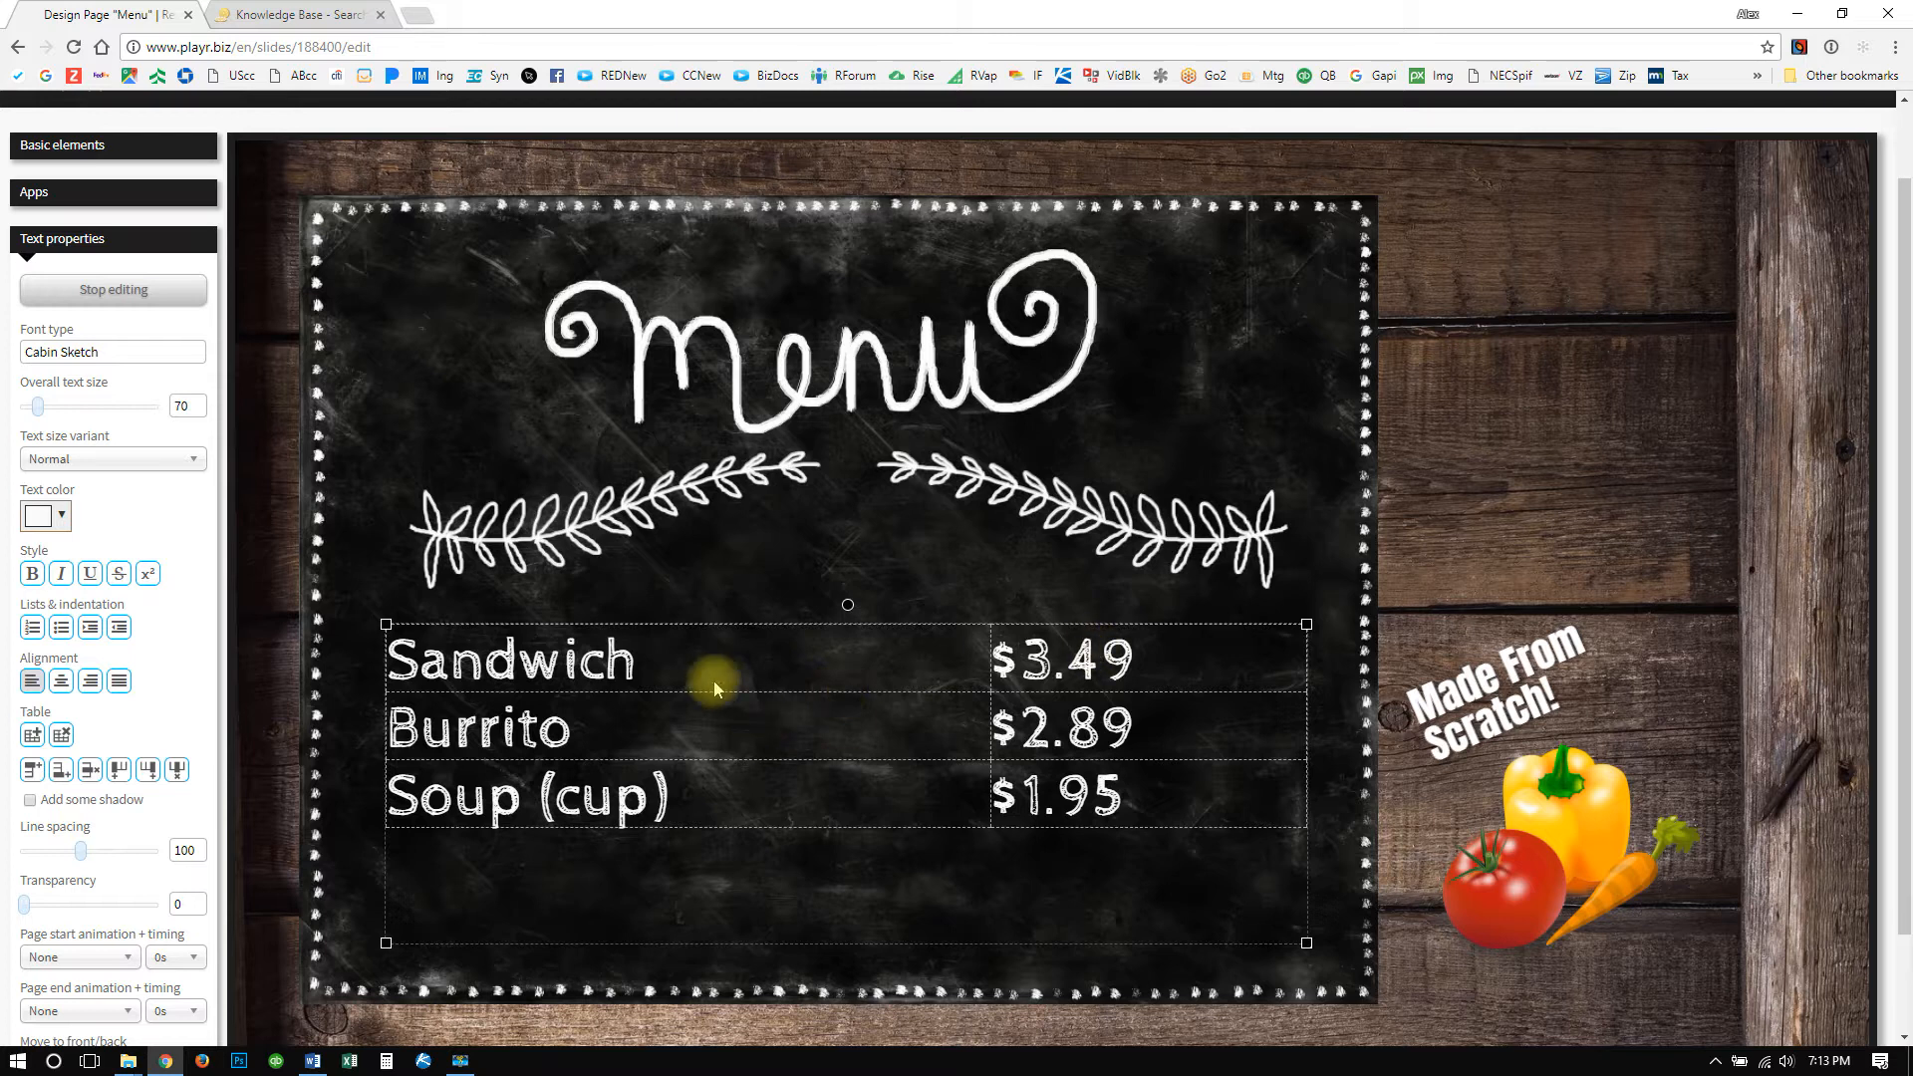
pyautogui.click(754, 772)
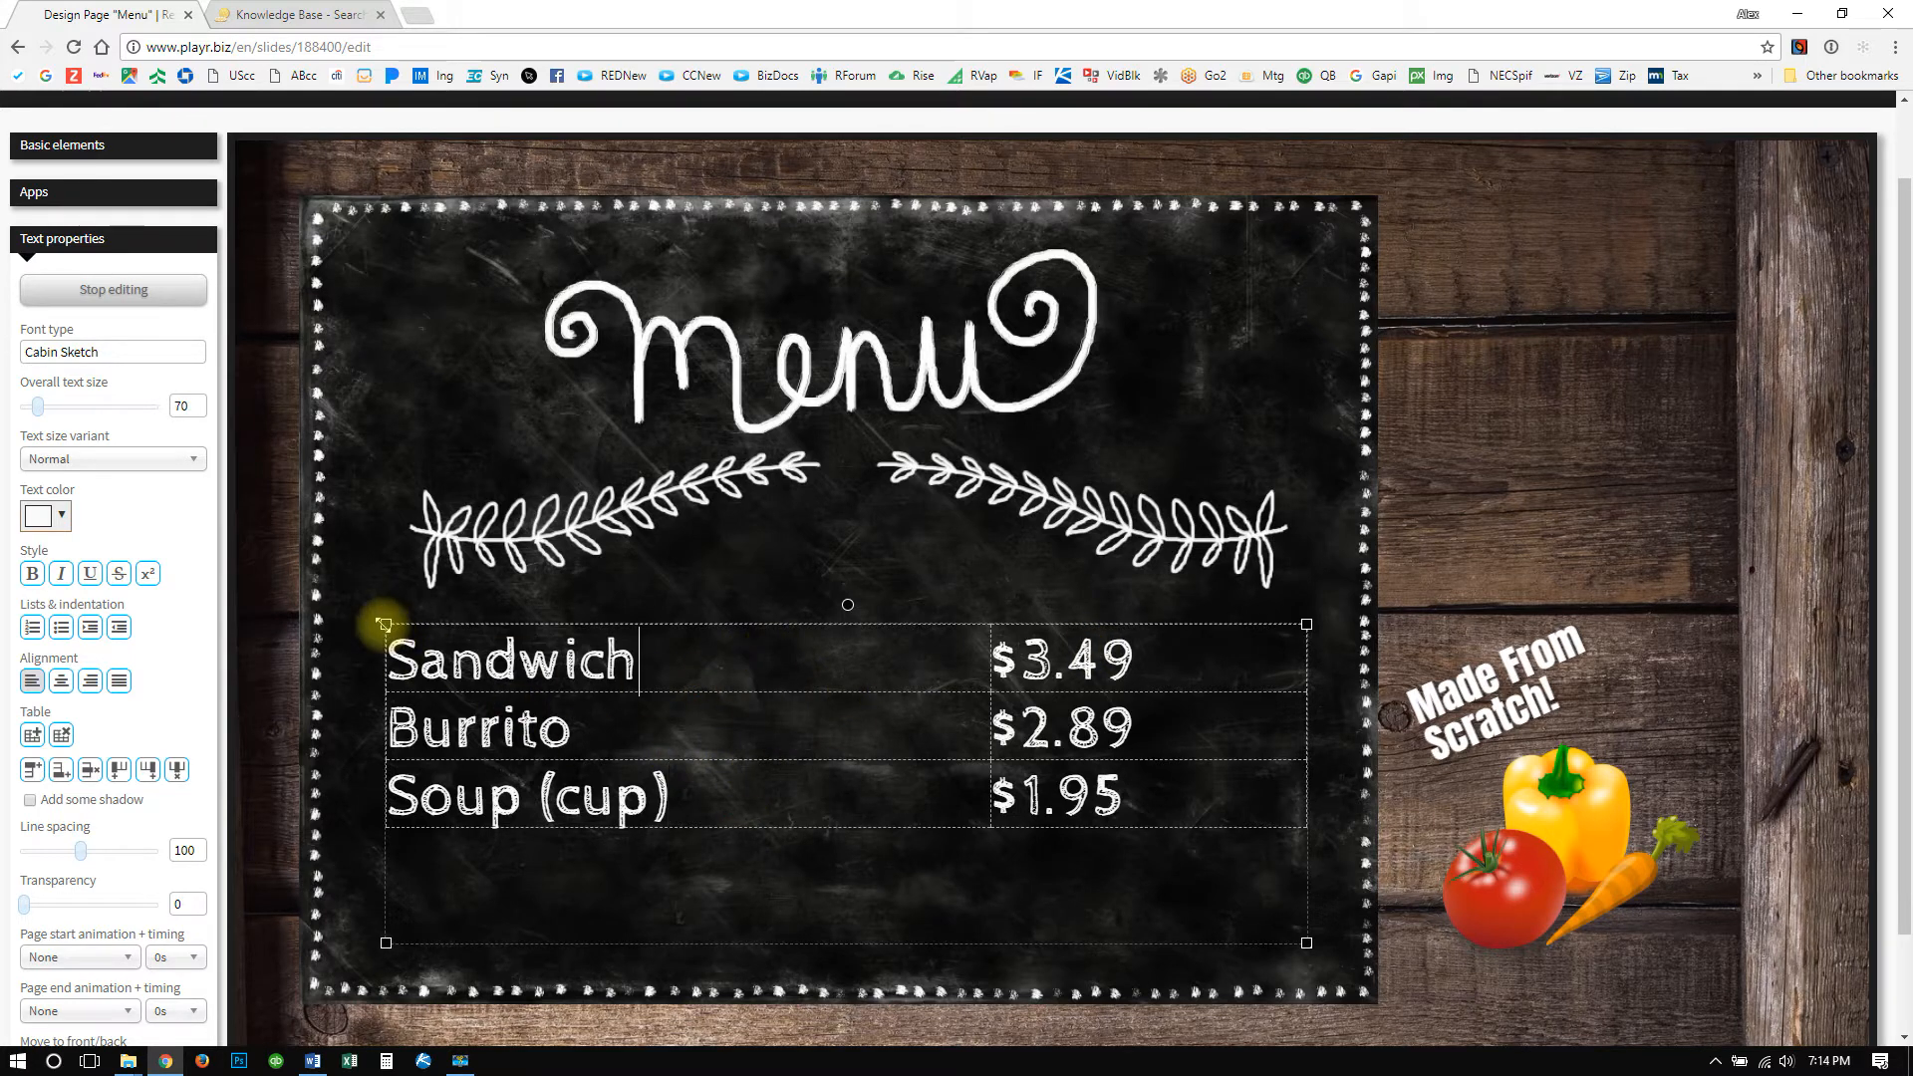
# Right-align the prices $3.49, $2.89 and $1.95 in the table's second column.
pyautogui.click(997, 651)
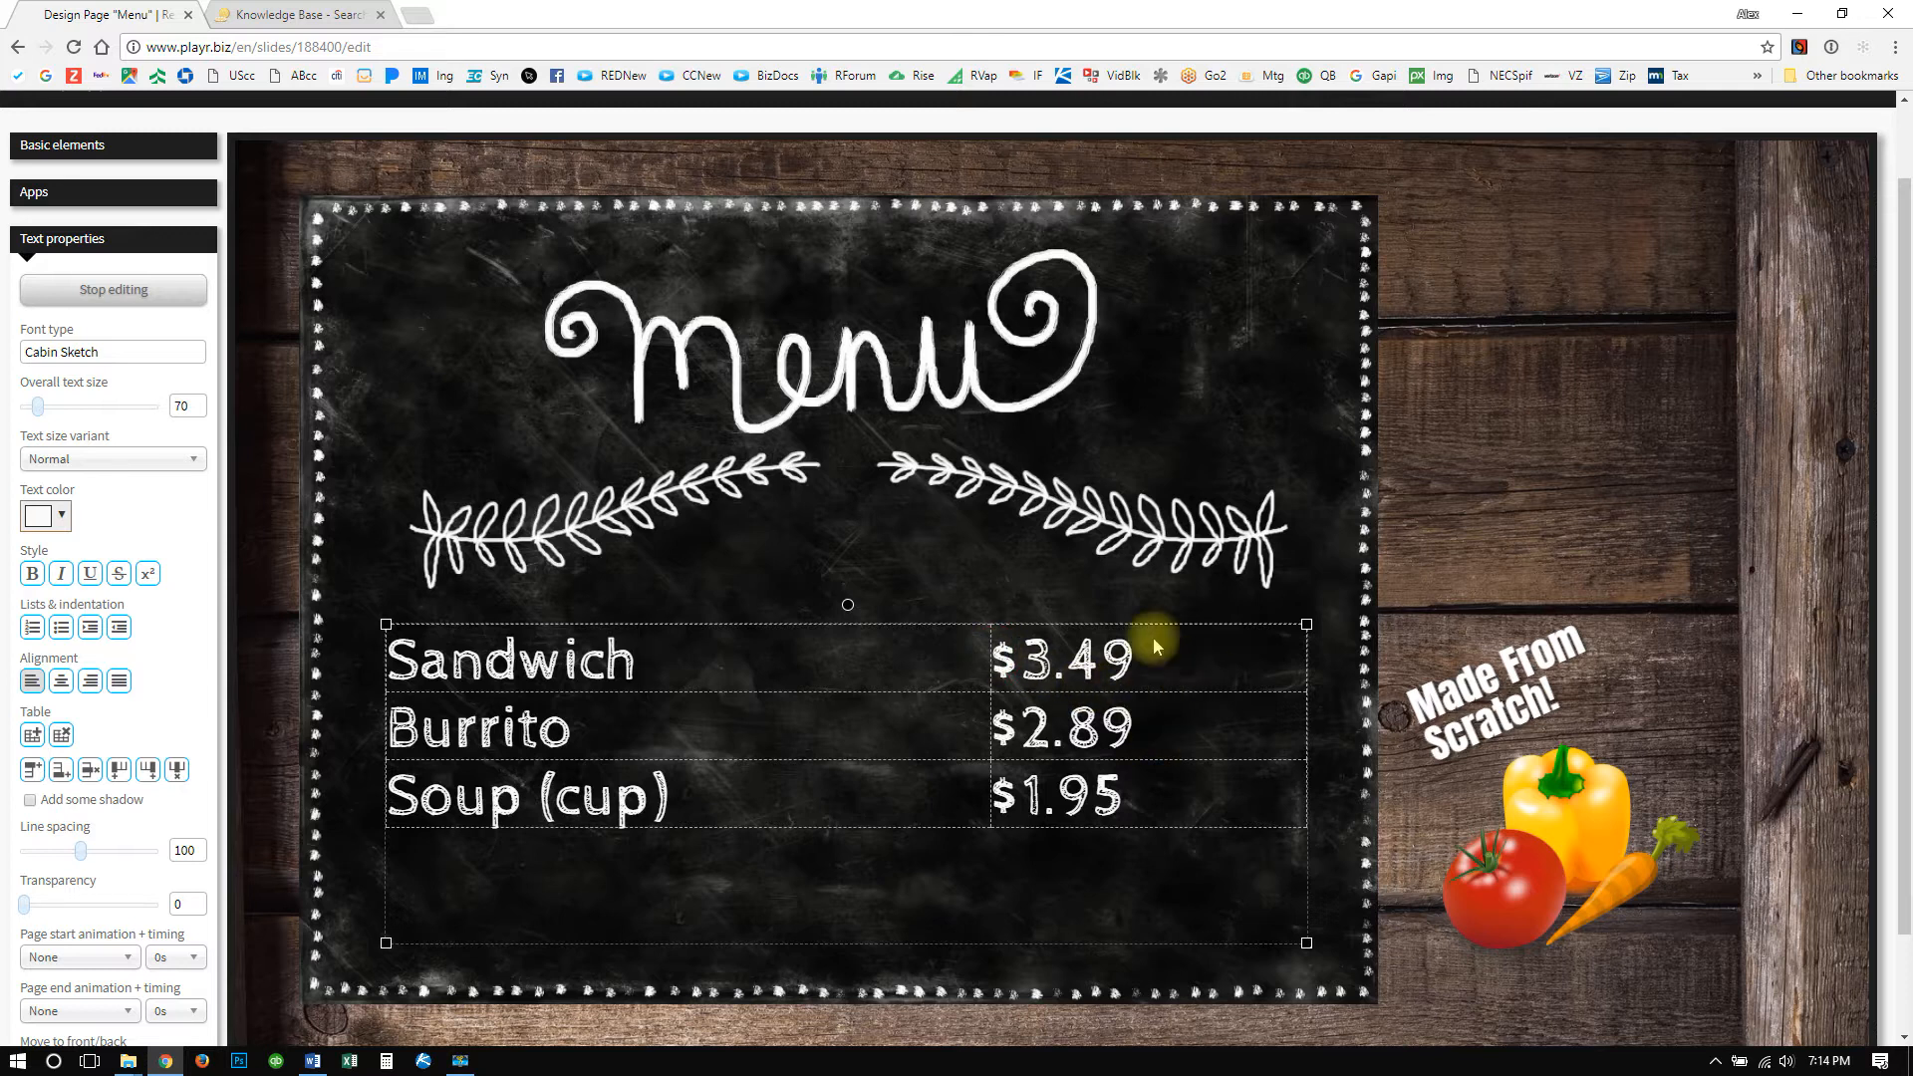
pyautogui.click(93, 685)
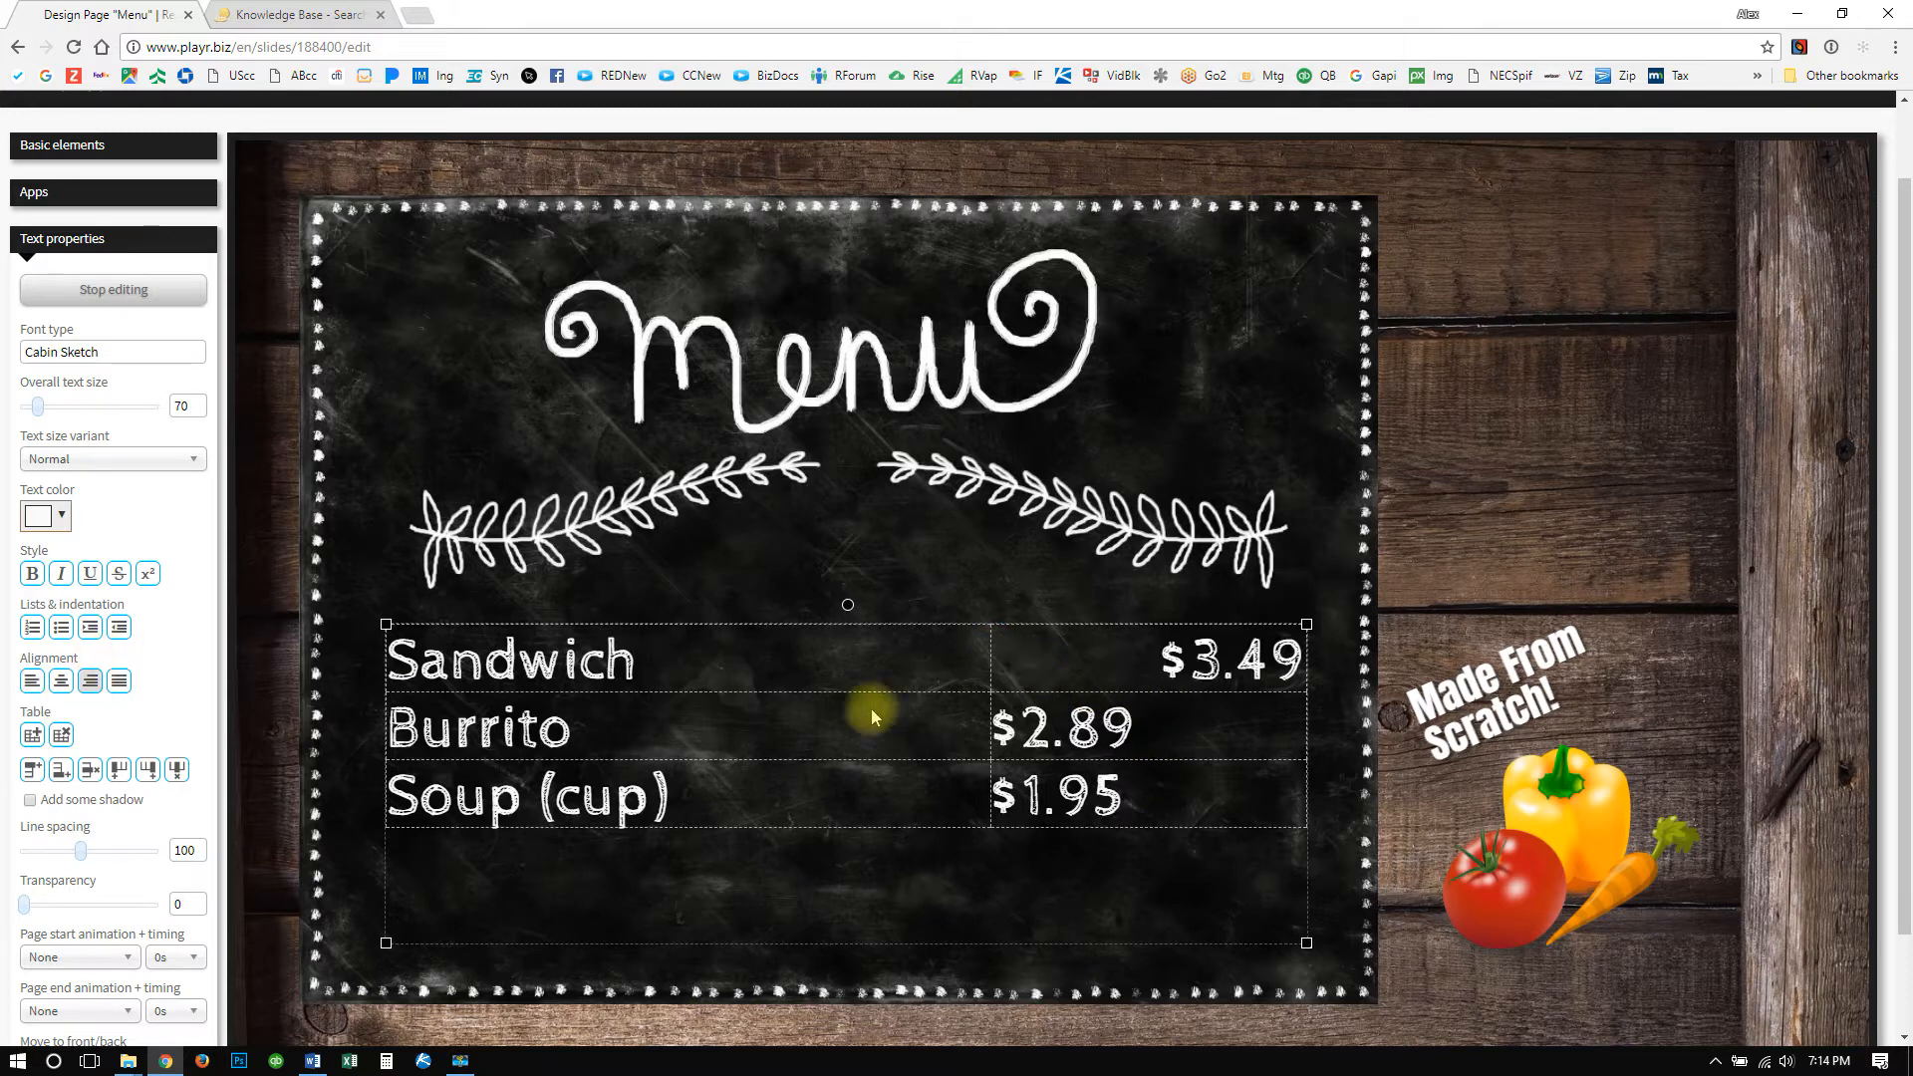
pyautogui.click(104, 694)
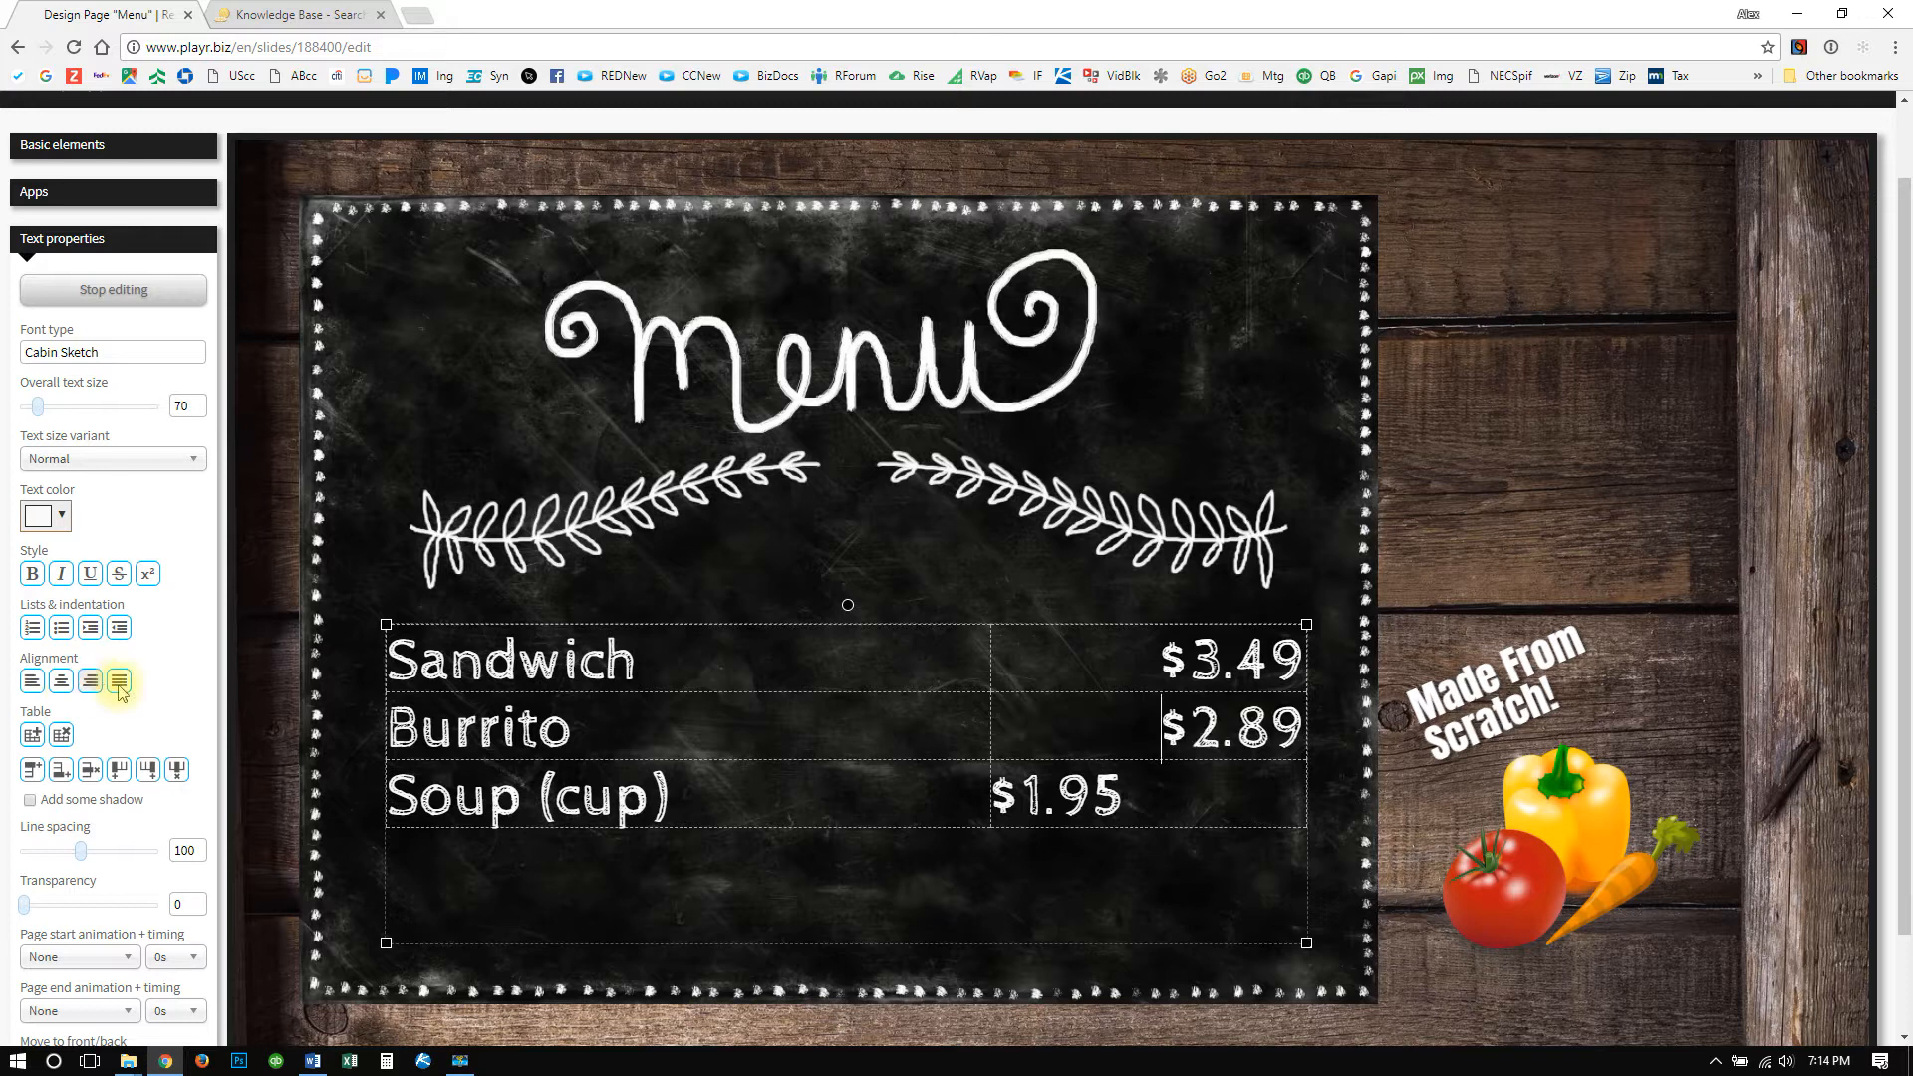
pyautogui.click(1004, 792)
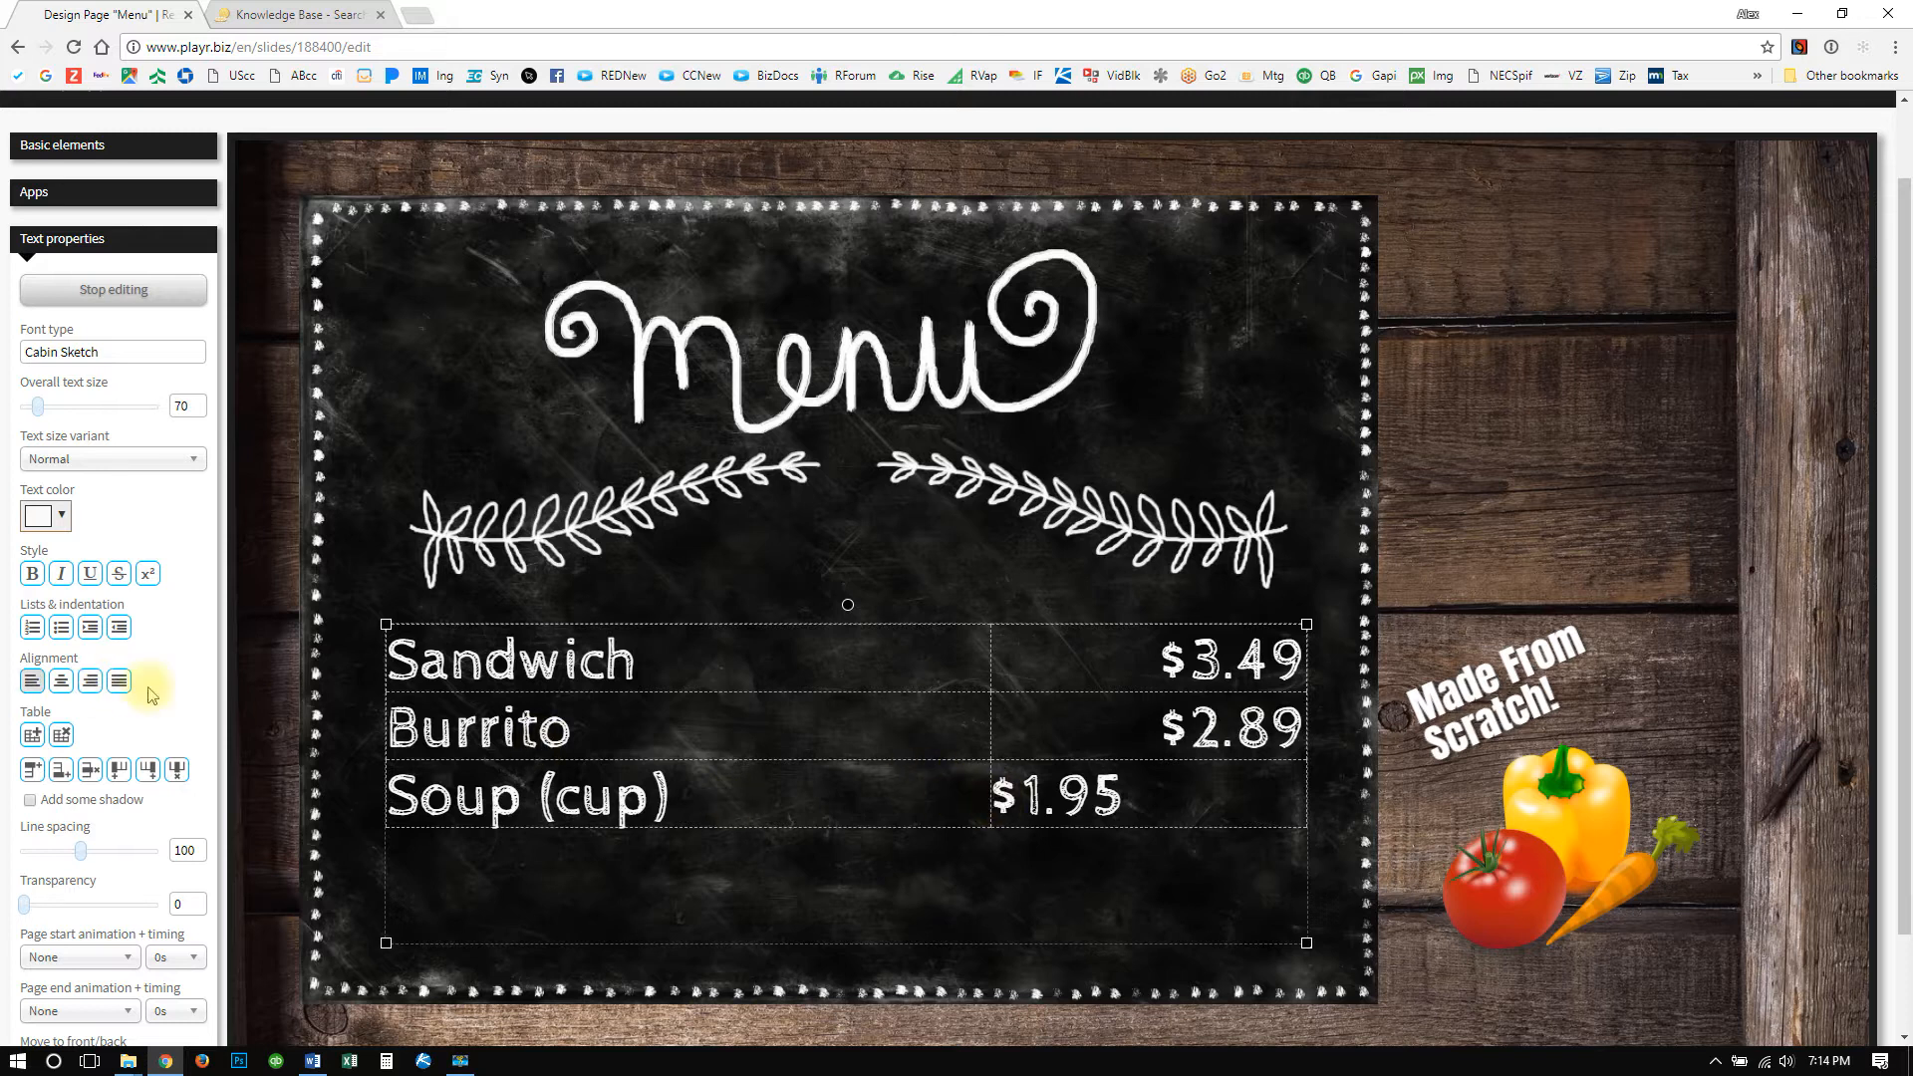
pyautogui.click(89, 688)
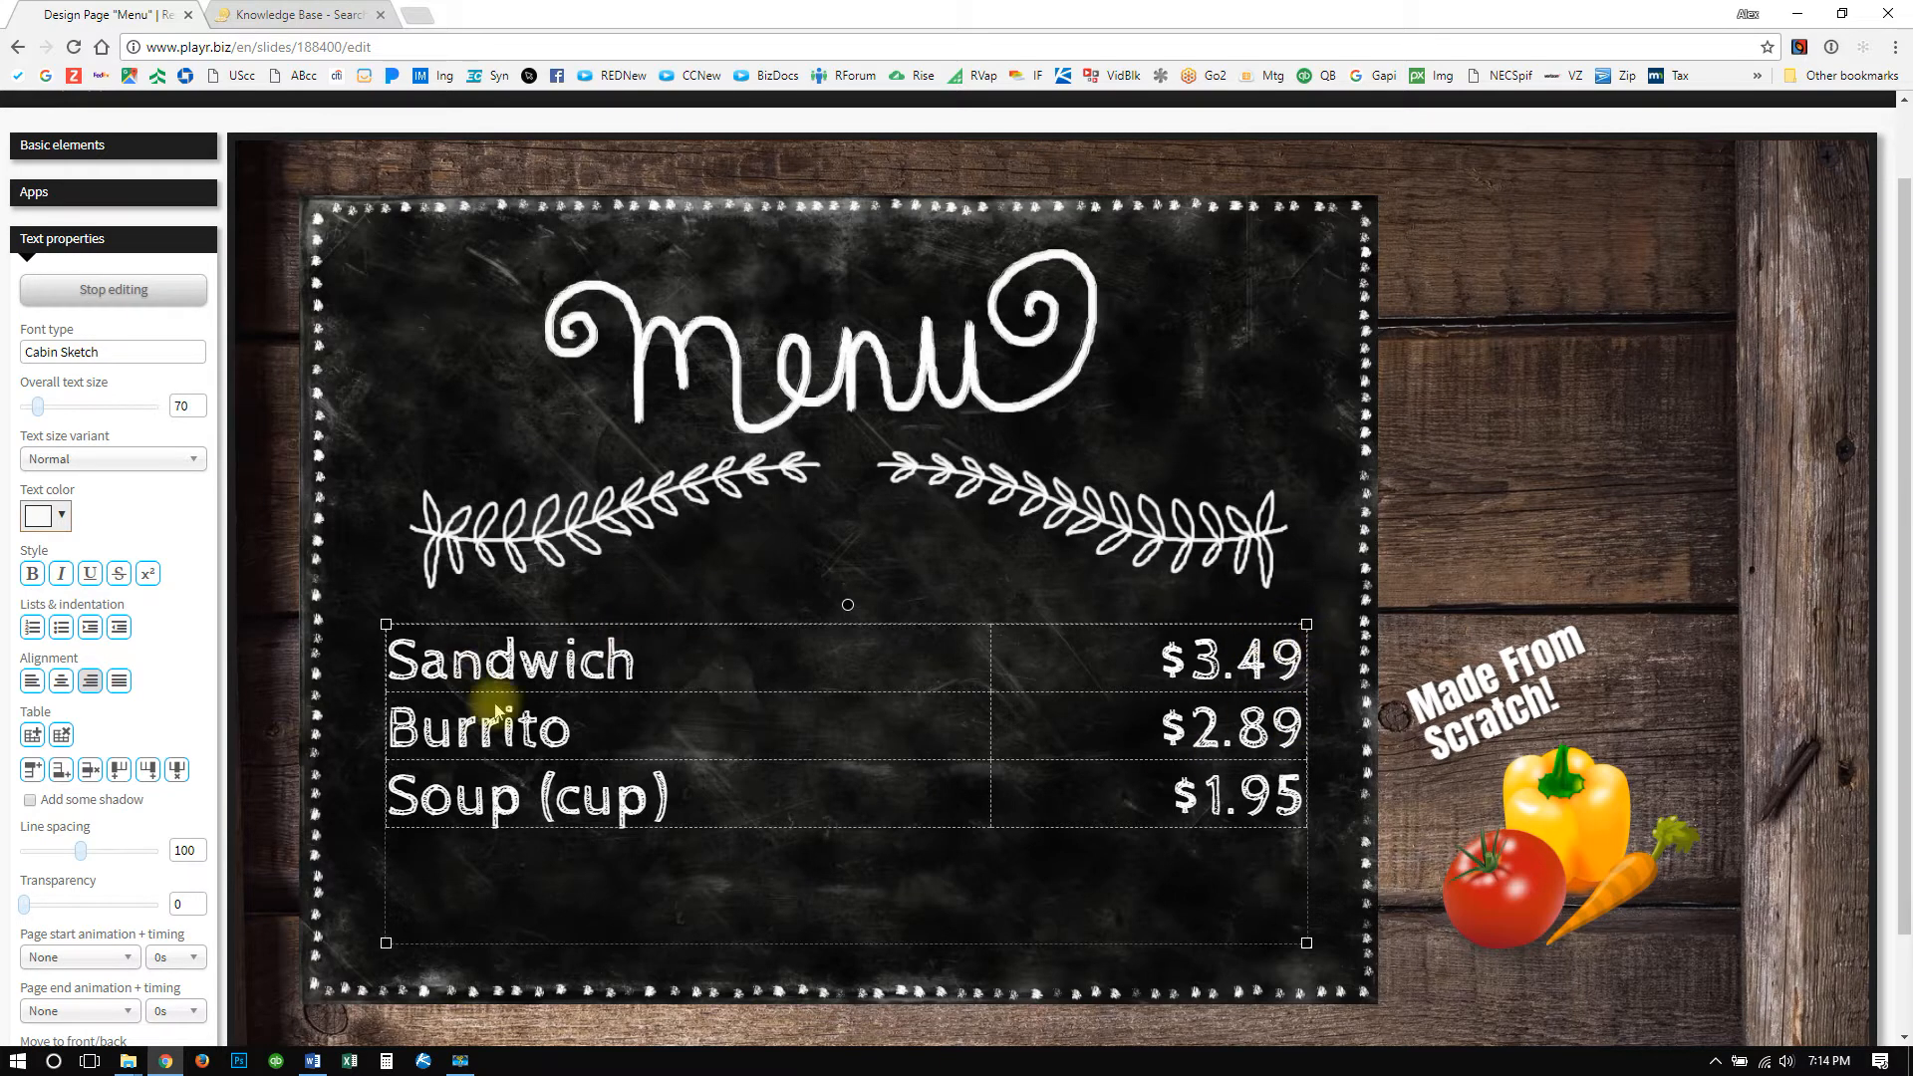
# Narrow the table box on both sides to match the leaf decorations' width and lower its upper edge slightly.
pyautogui.moveTo(1305, 625)
pyautogui.mouseDown()
pyautogui.moveTo(978, 628)
pyautogui.moveTo(1280, 627)
pyautogui.mouseUp()
pyautogui.moveTo(397, 634); pyautogui.dragTo(414, 630)
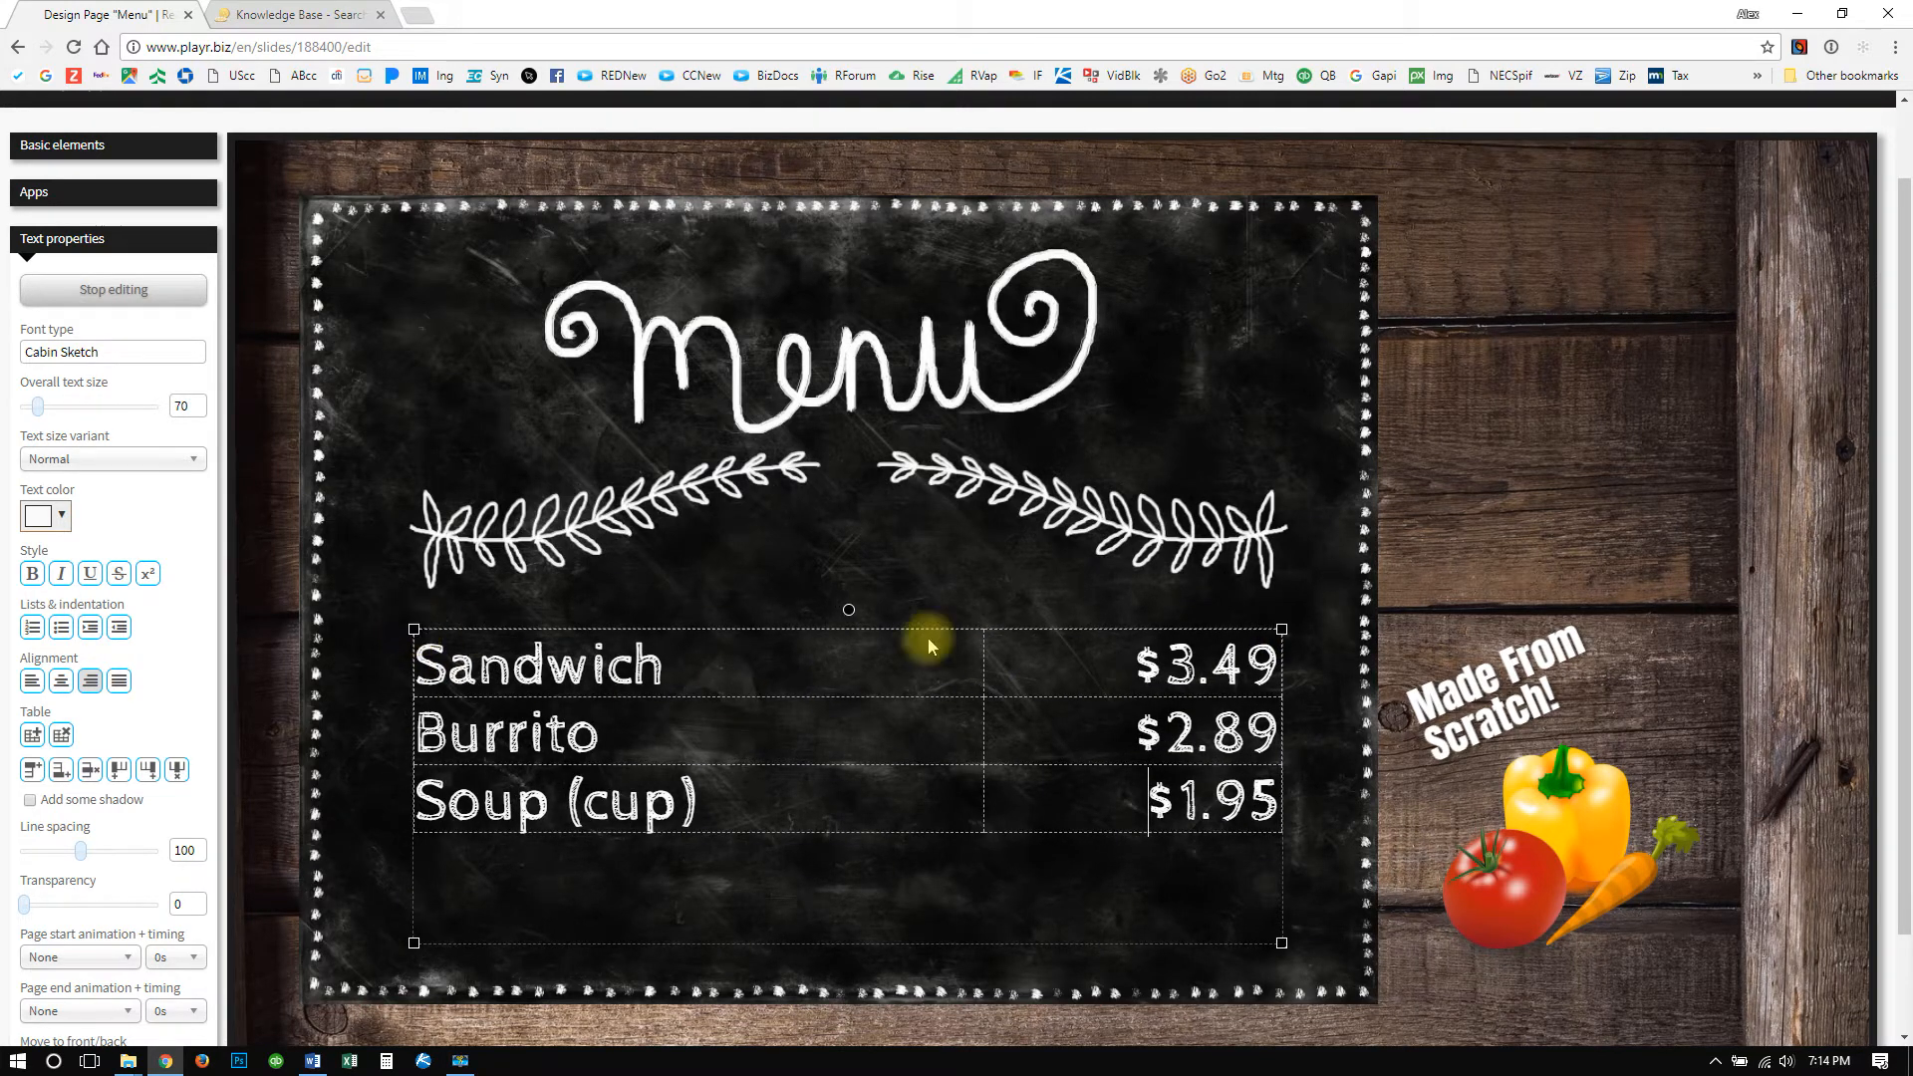
pyautogui.moveTo(1282, 628); pyautogui.dragTo(1283, 654)
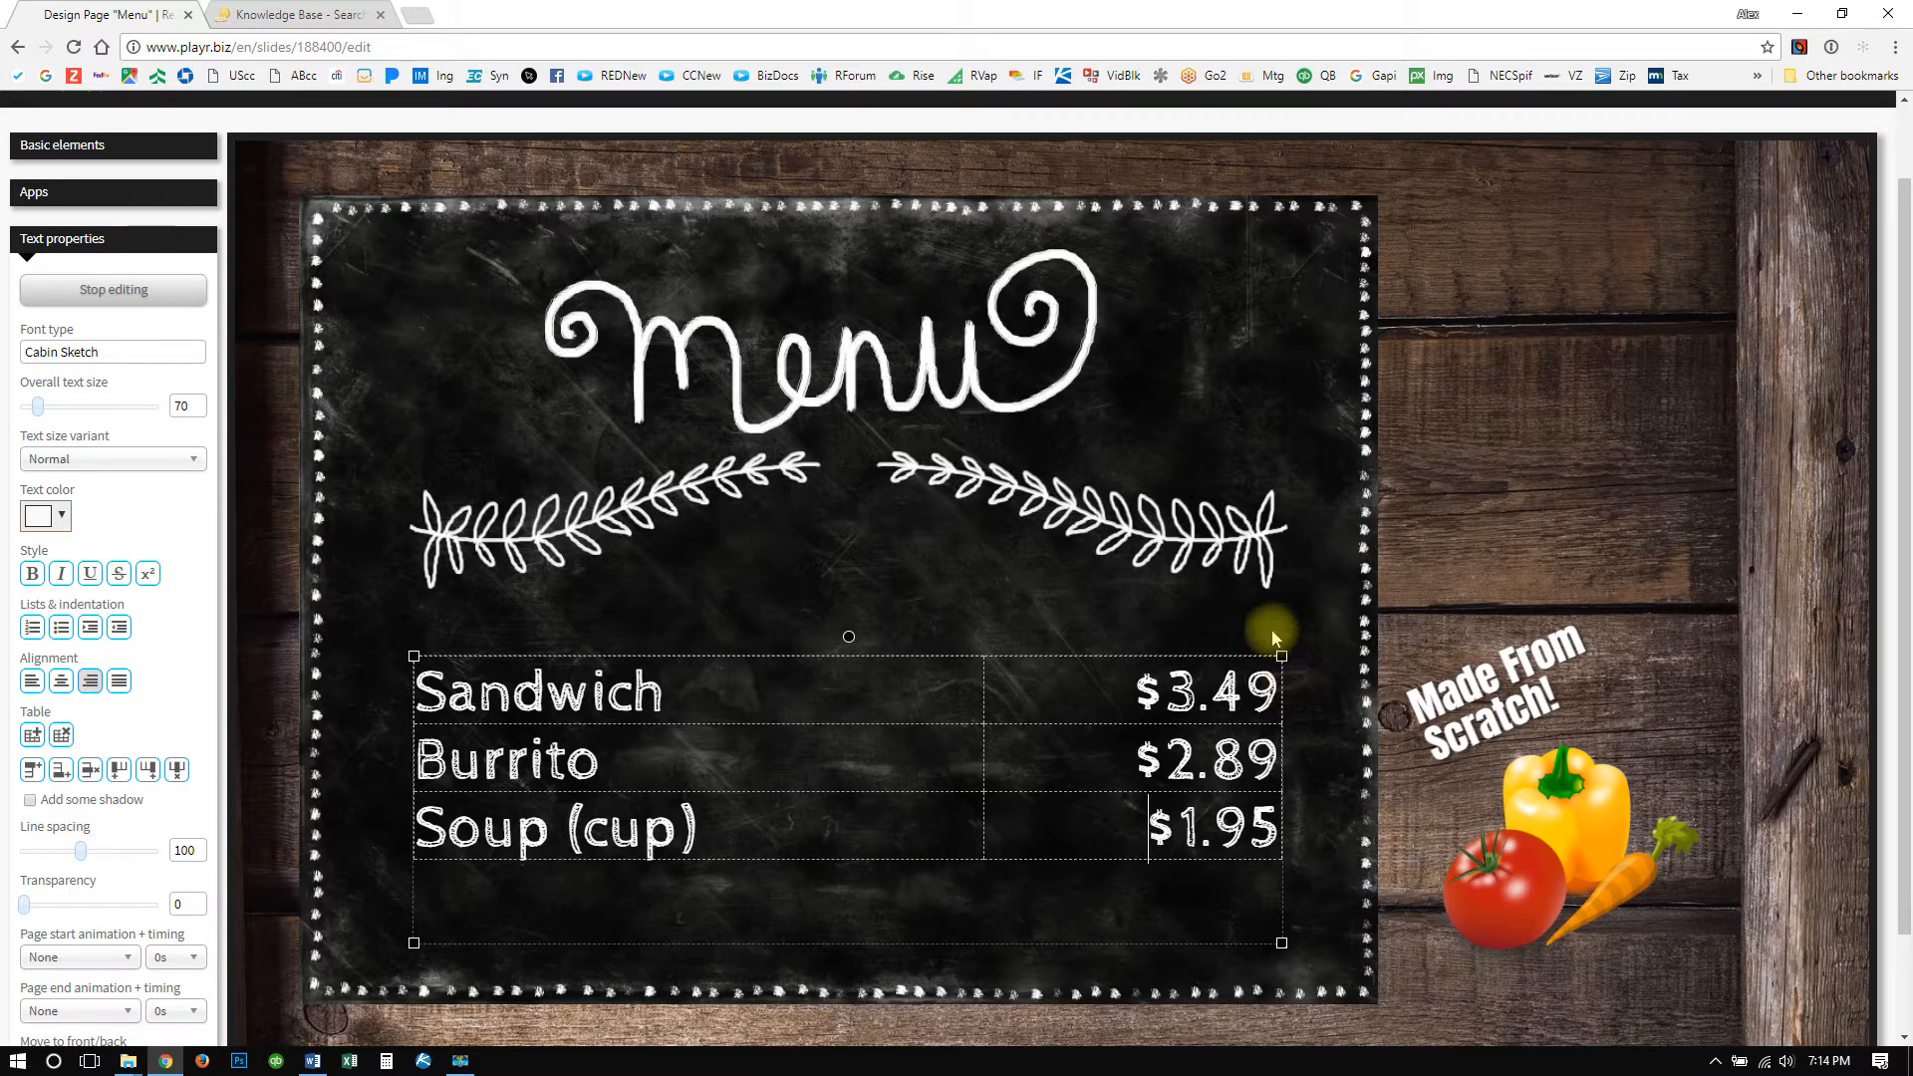
# Add a table row below the soup row, enter the price $1.58 and colour it off-white, rgb(250, 250, 250).
pyautogui.click(732, 692)
pyautogui.click(1087, 830)
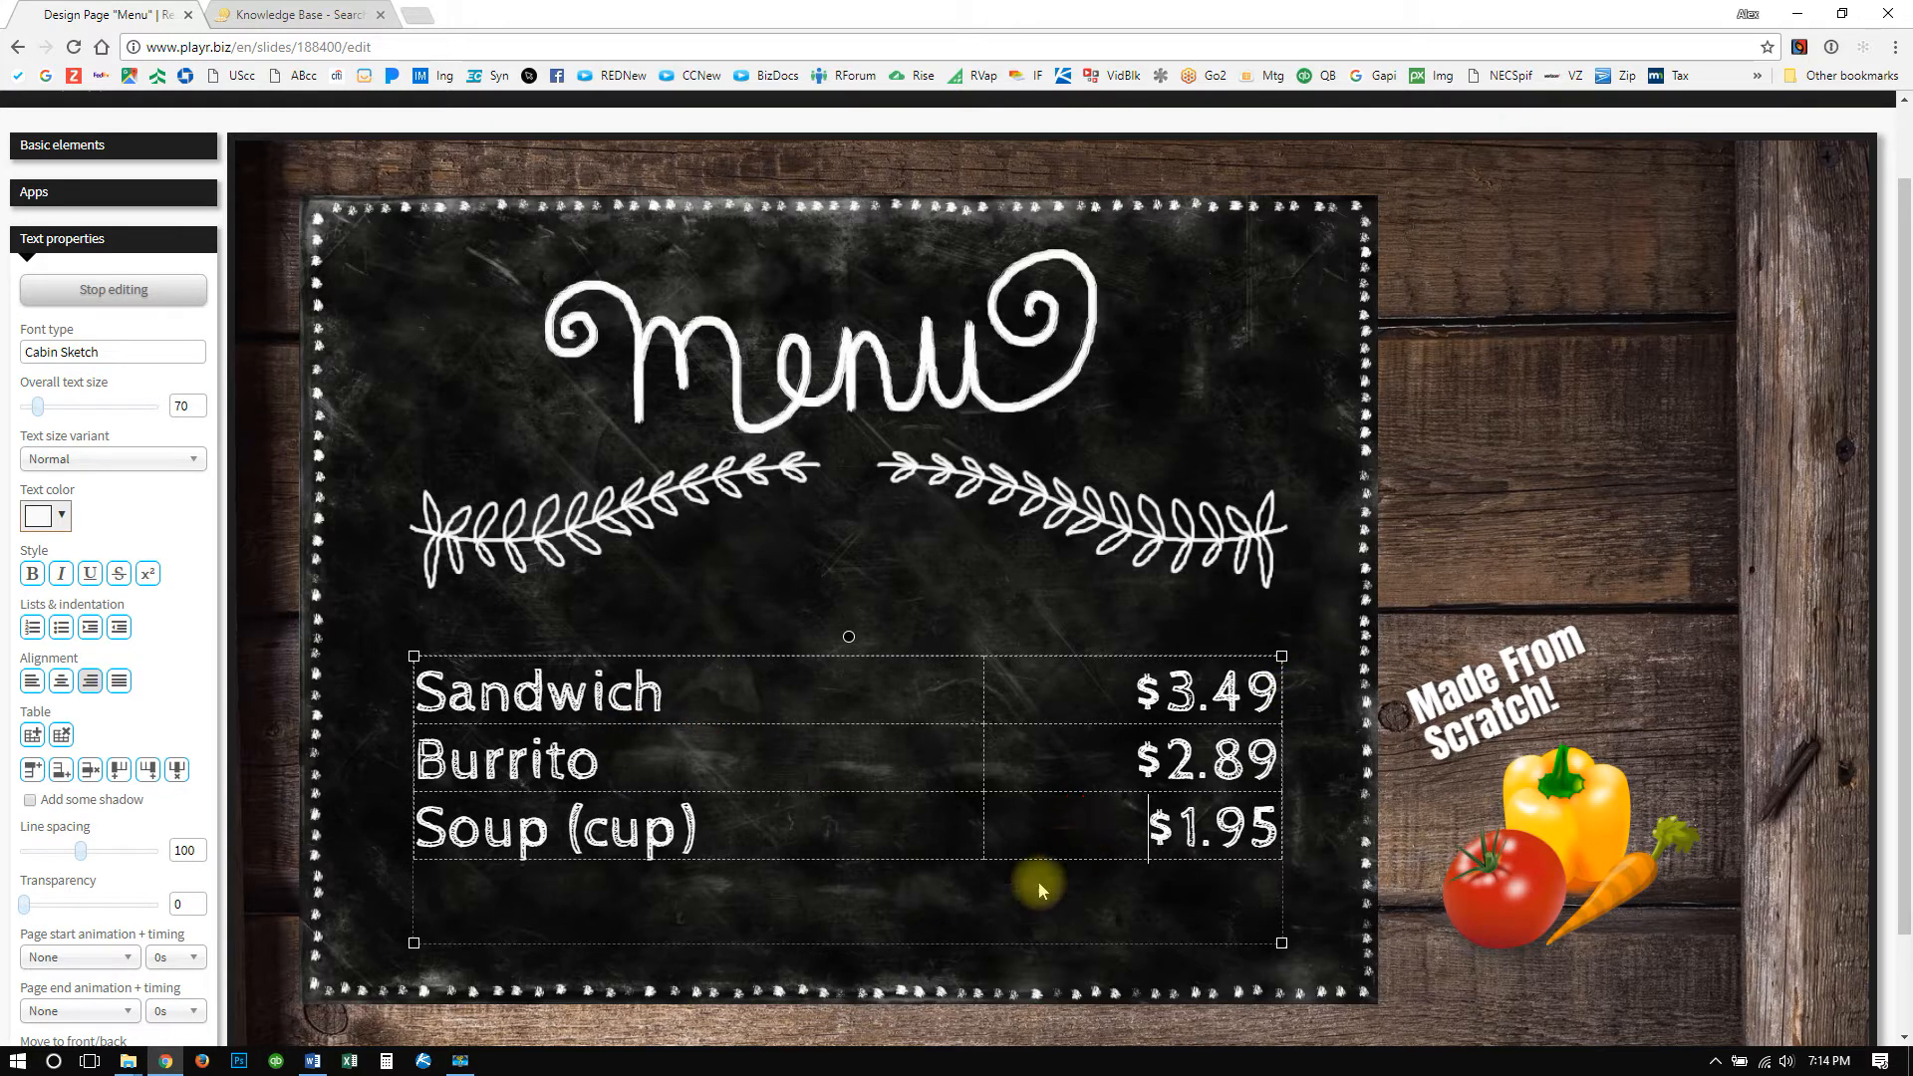
pyautogui.click(1222, 827)
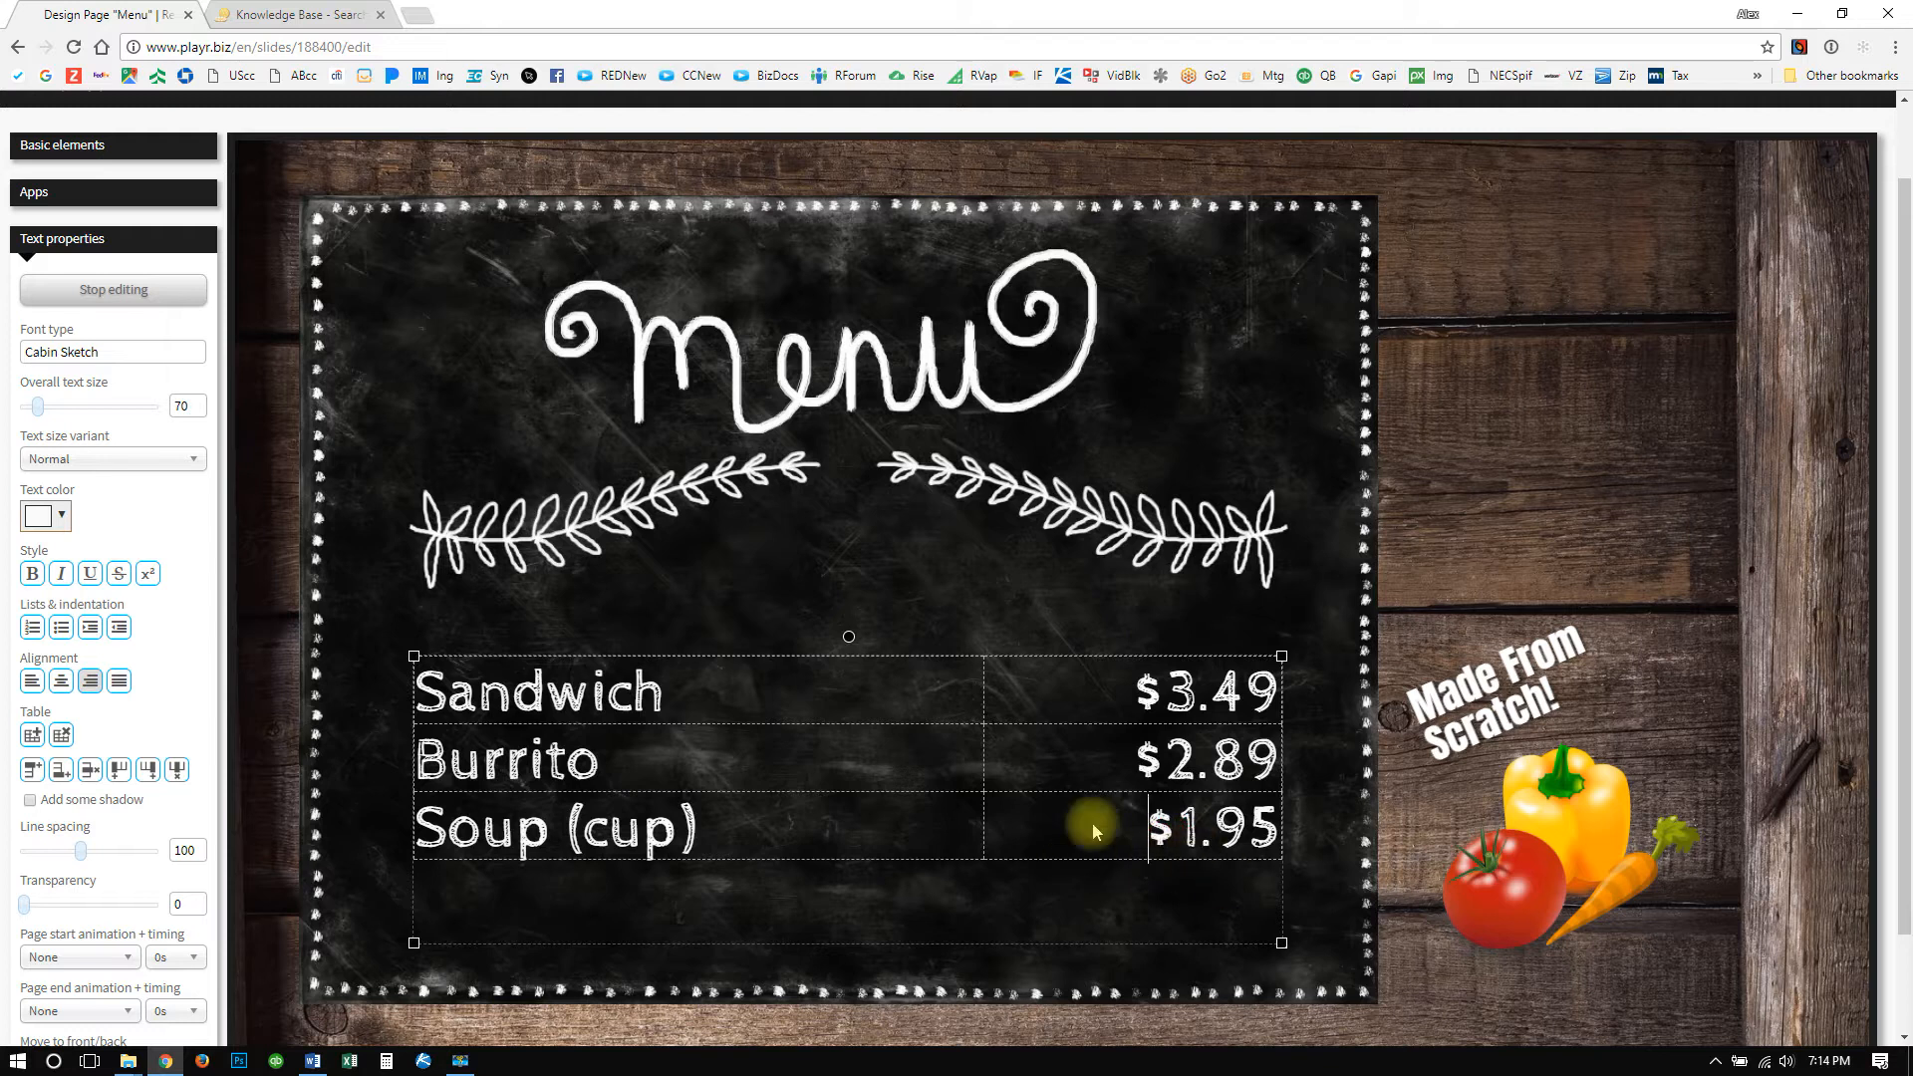
pyautogui.click(1148, 830)
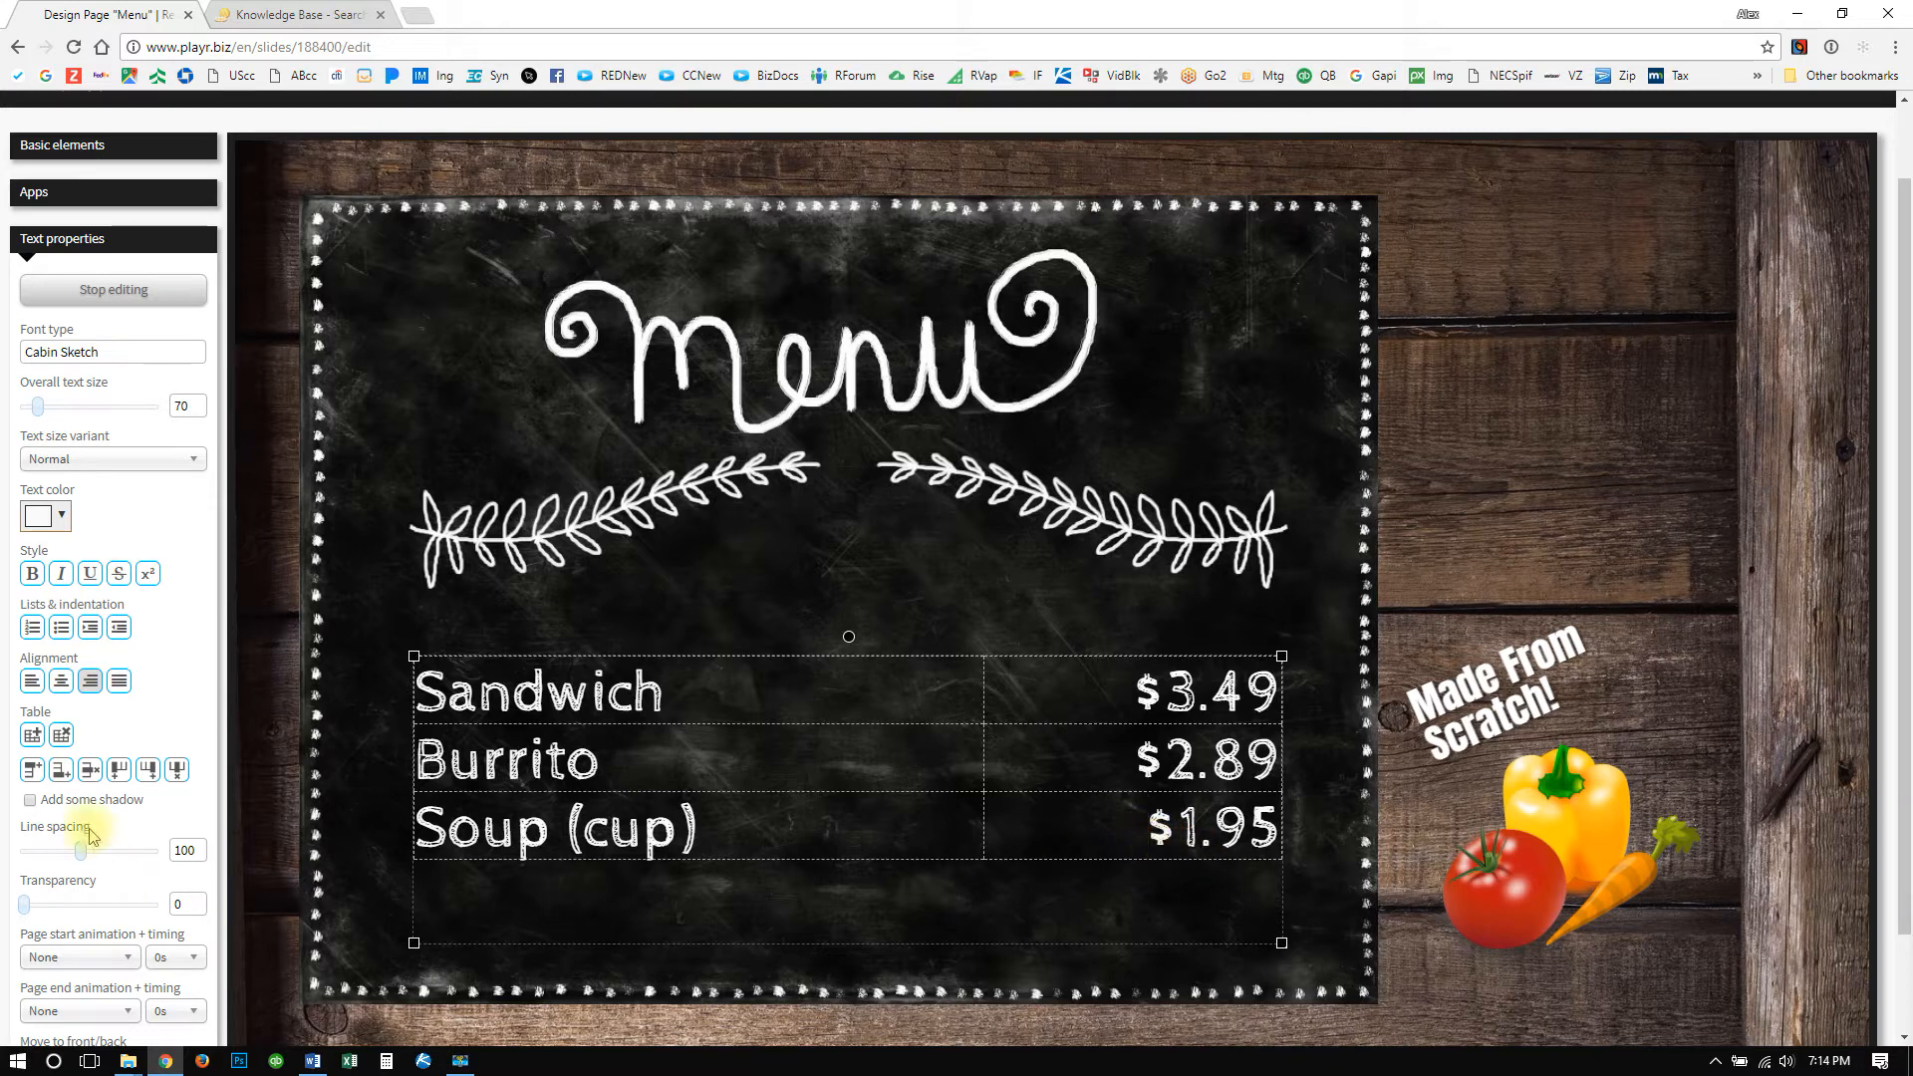
pyautogui.click(68, 777)
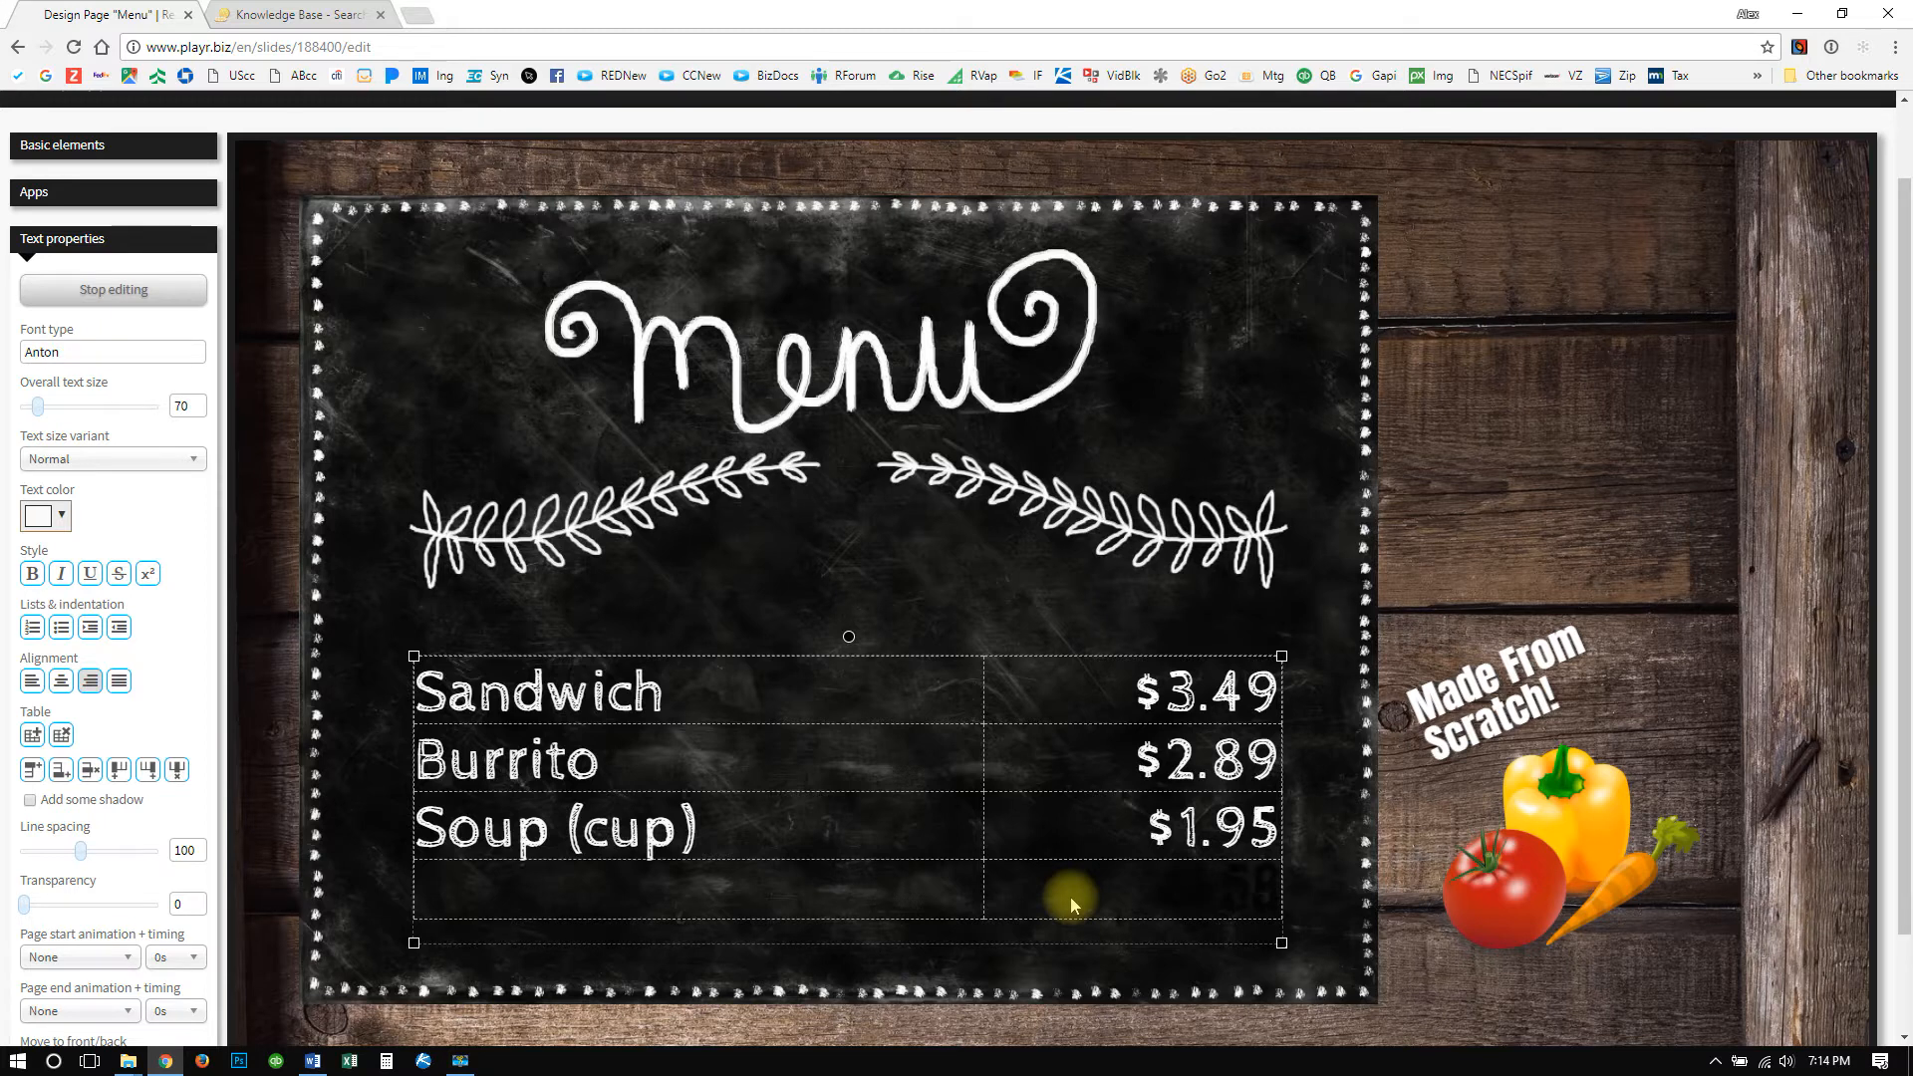
pyautogui.tripleClick(1072, 905)
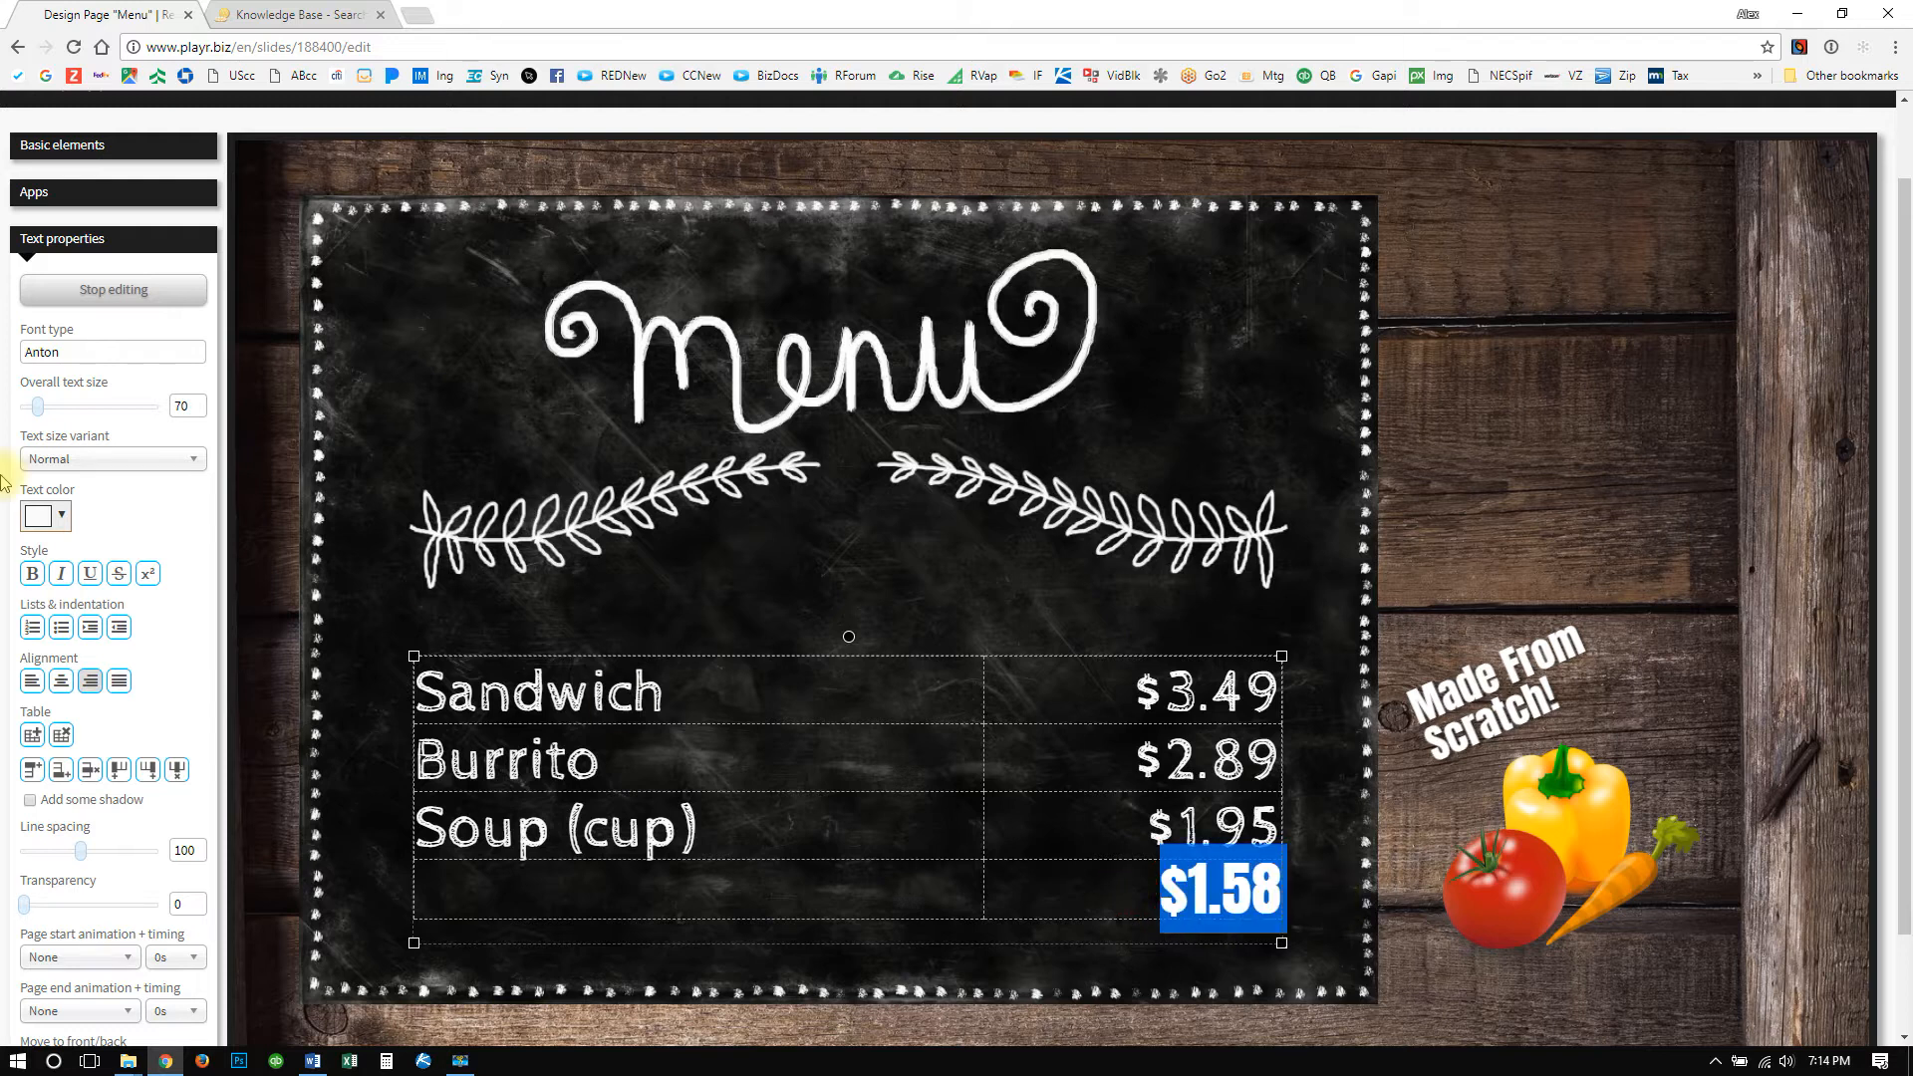
pyautogui.click(55, 517)
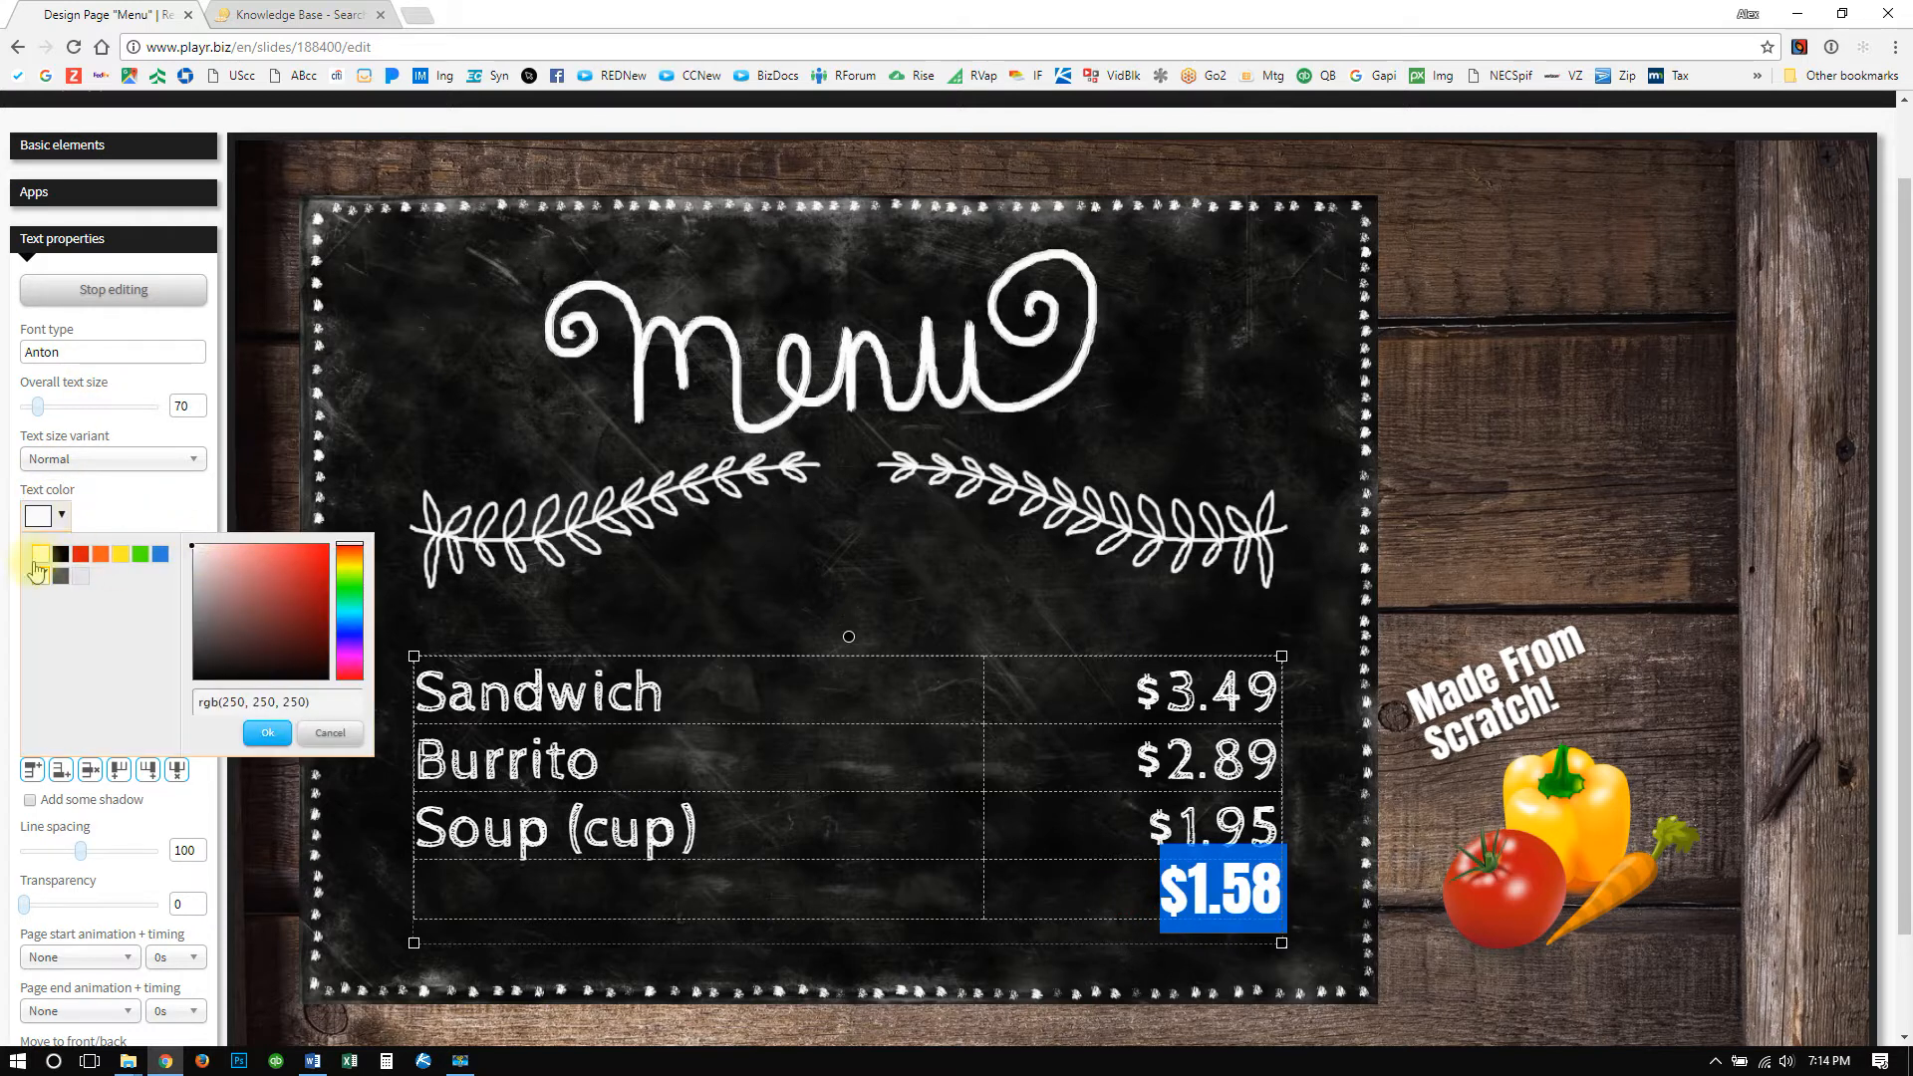
pyautogui.click(266, 733)
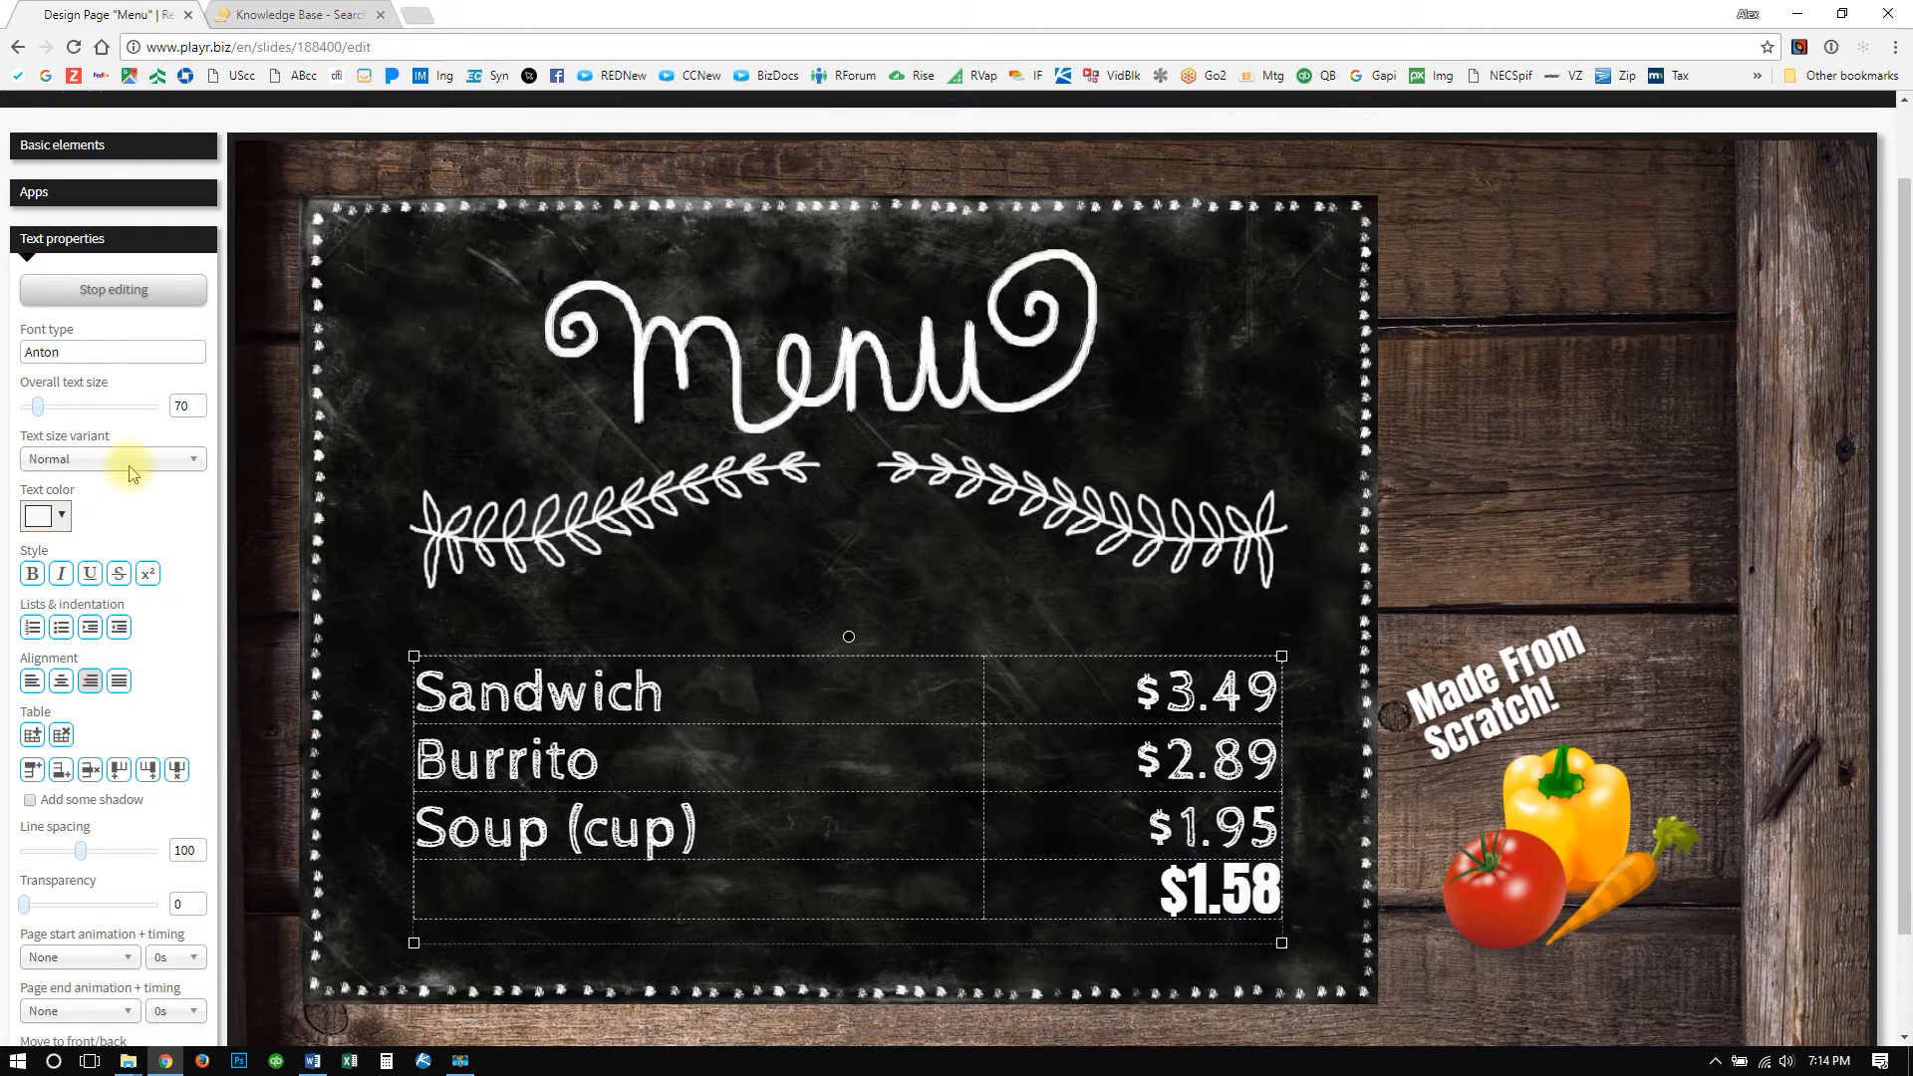
# Delete the extra table row containing the price $1.58.
pyautogui.moveTo(1146, 890); pyautogui.dragTo(1300, 895)
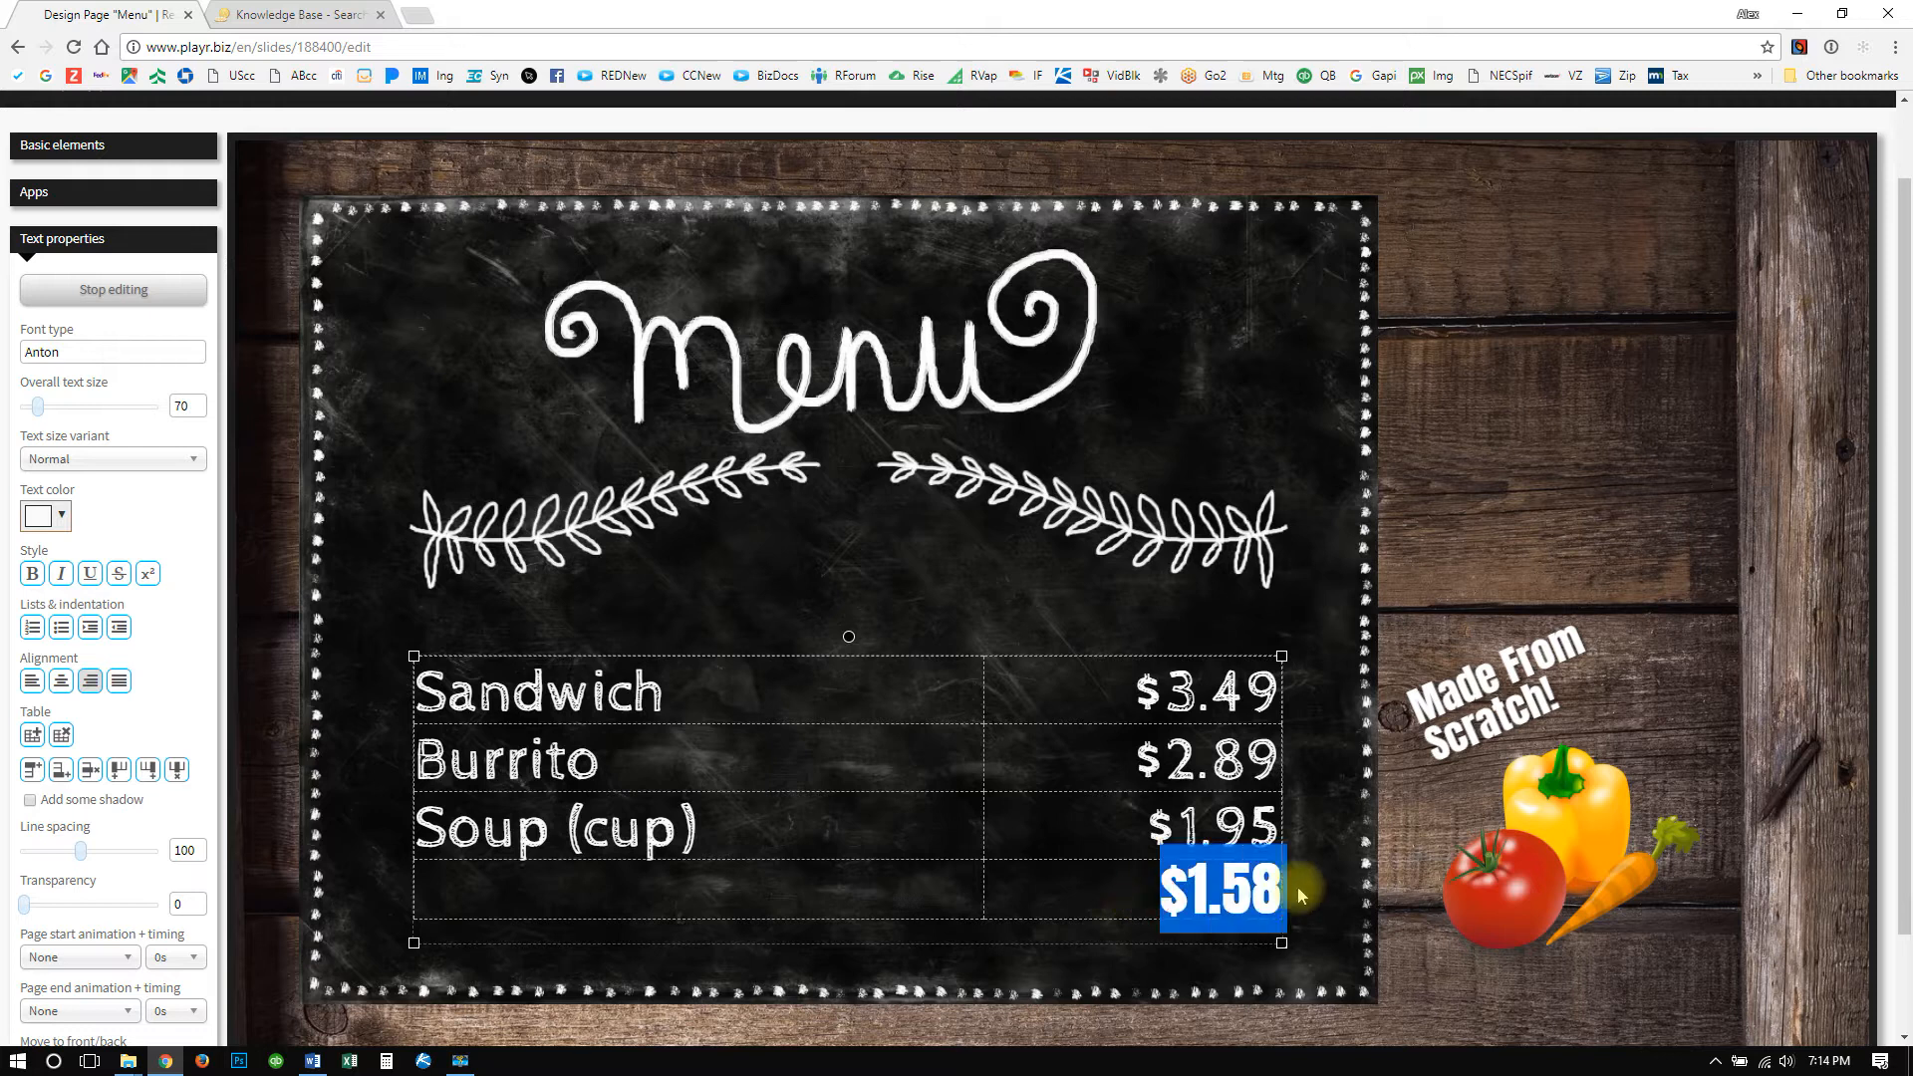
pyautogui.click(1208, 897)
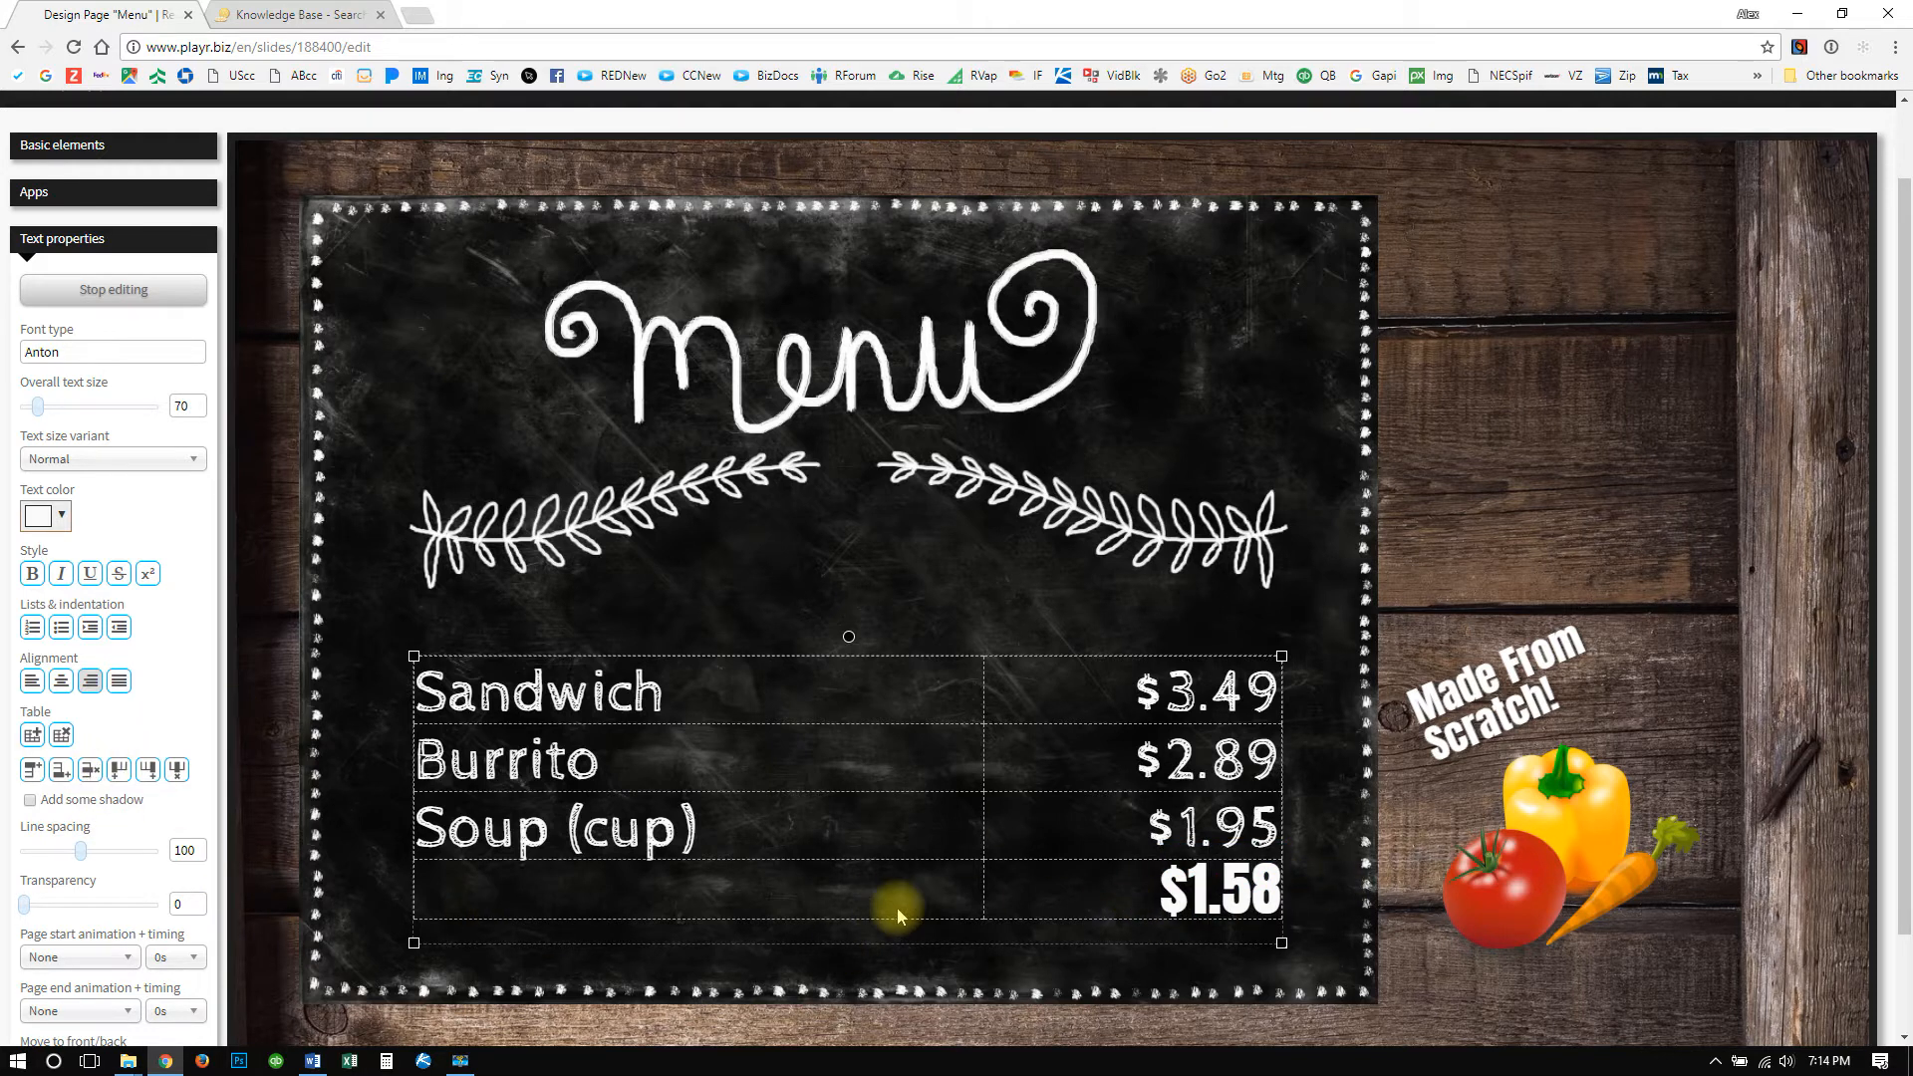
pyautogui.click(90, 769)
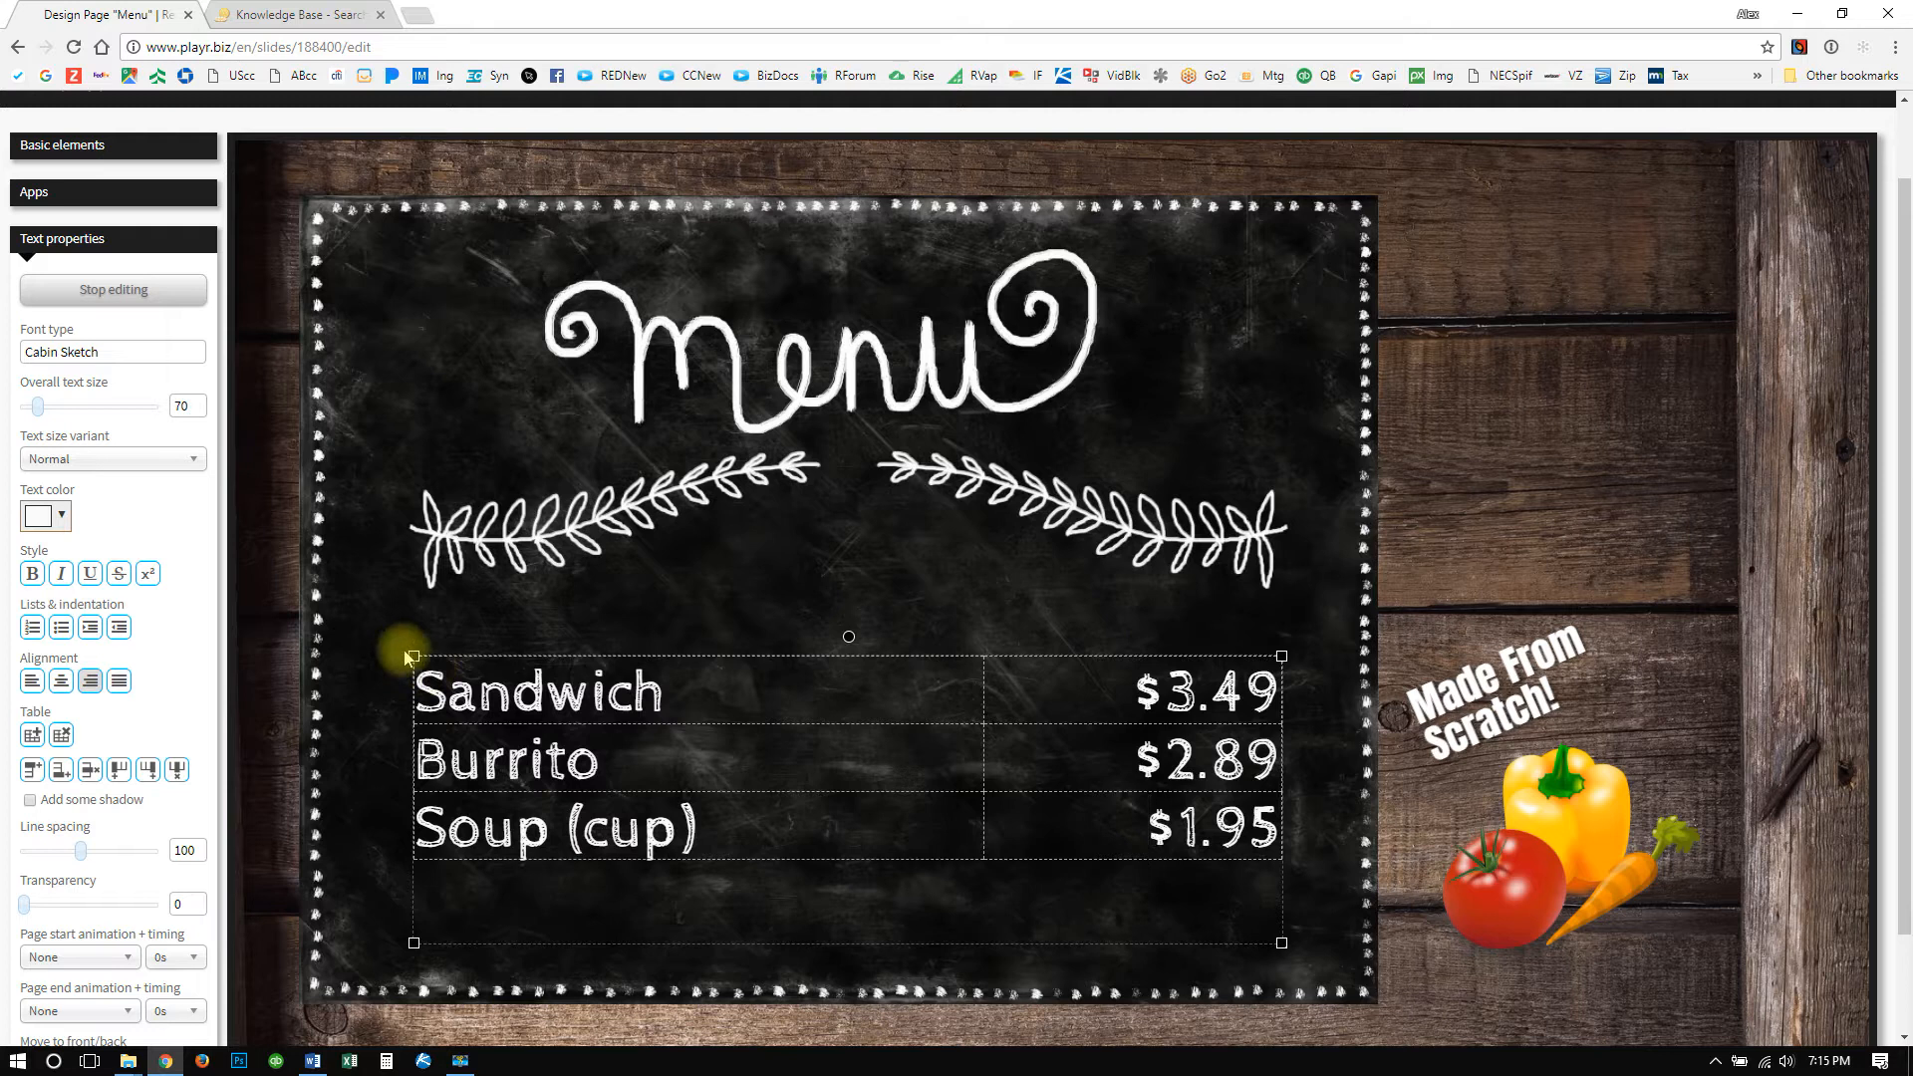
# Extend the table box slightly upward, and set its line spacing to 145 and overall text size to 69.
pyautogui.moveTo(408, 658)
pyautogui.mouseDown()
pyautogui.moveTo(404, 698)
pyautogui.moveTo(415, 641)
pyautogui.mouseUp()
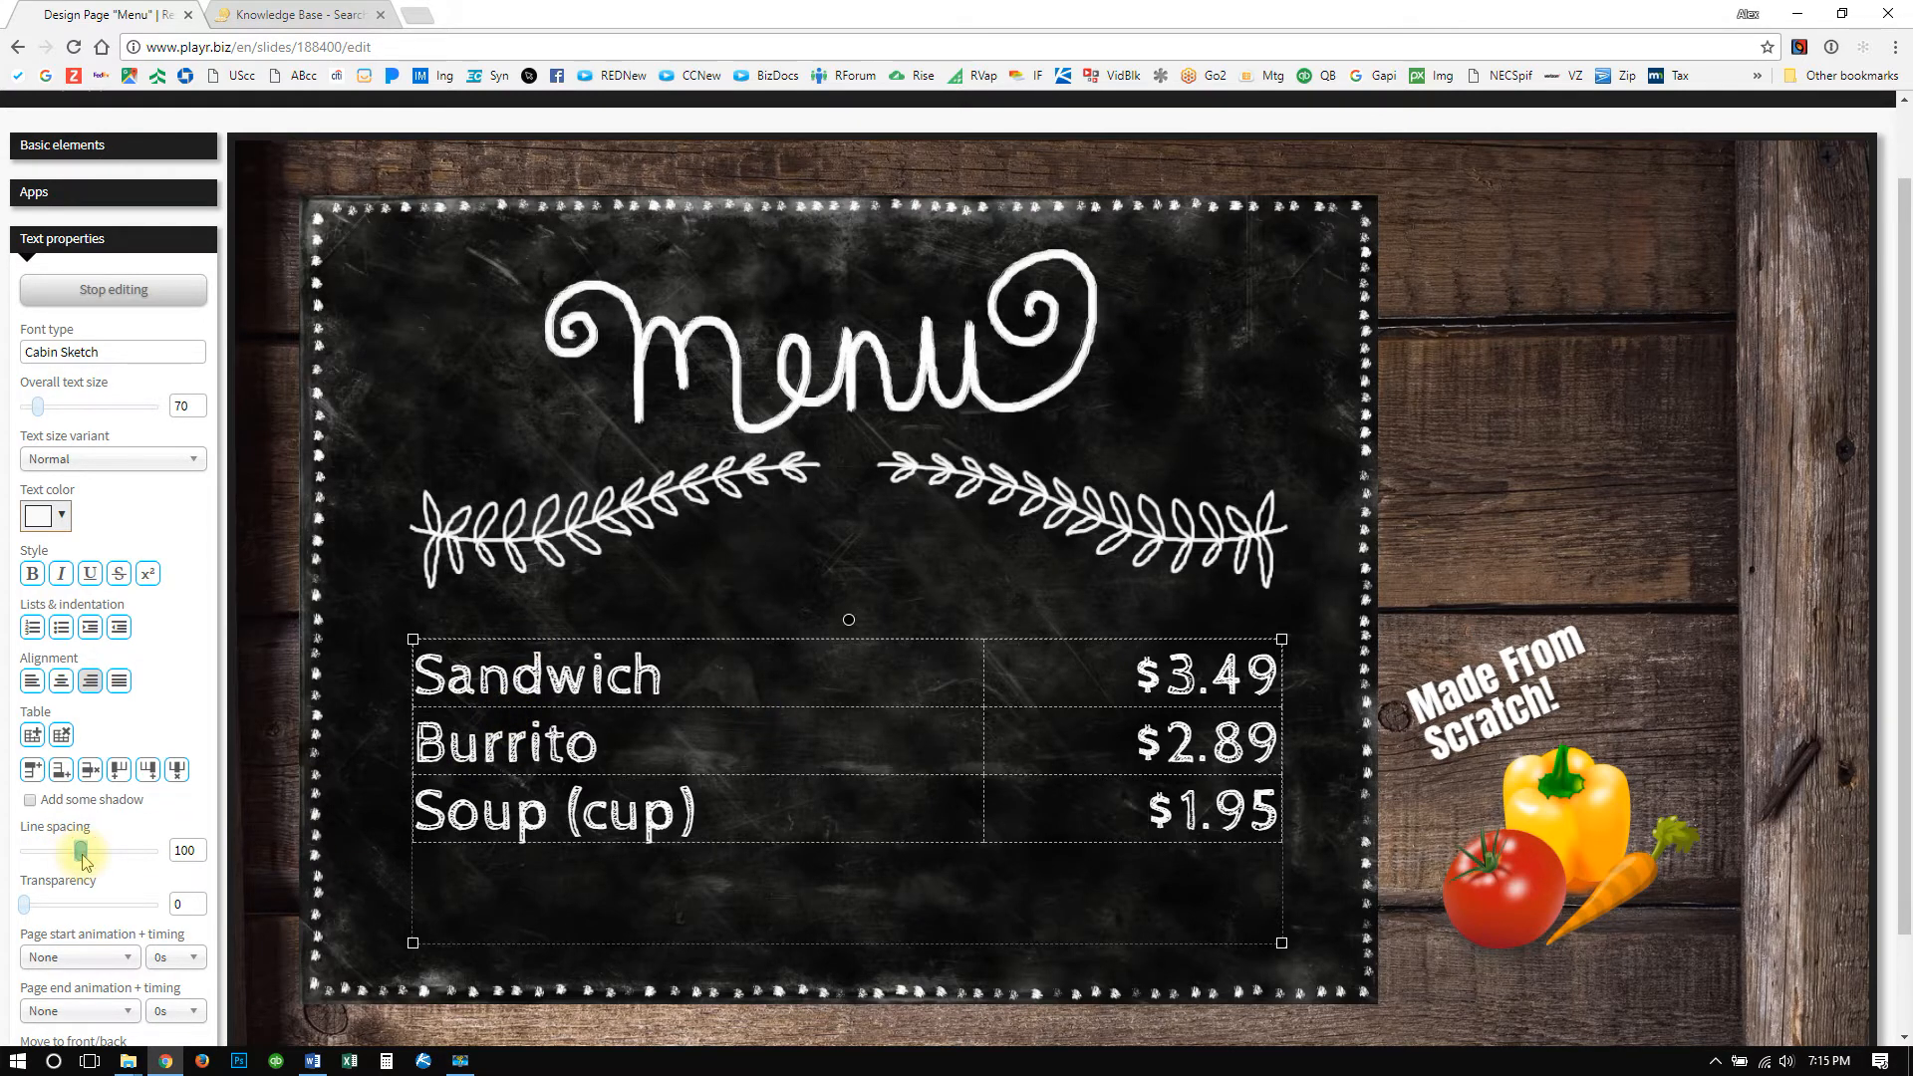
pyautogui.moveTo(83, 857); pyautogui.dragTo(109, 887)
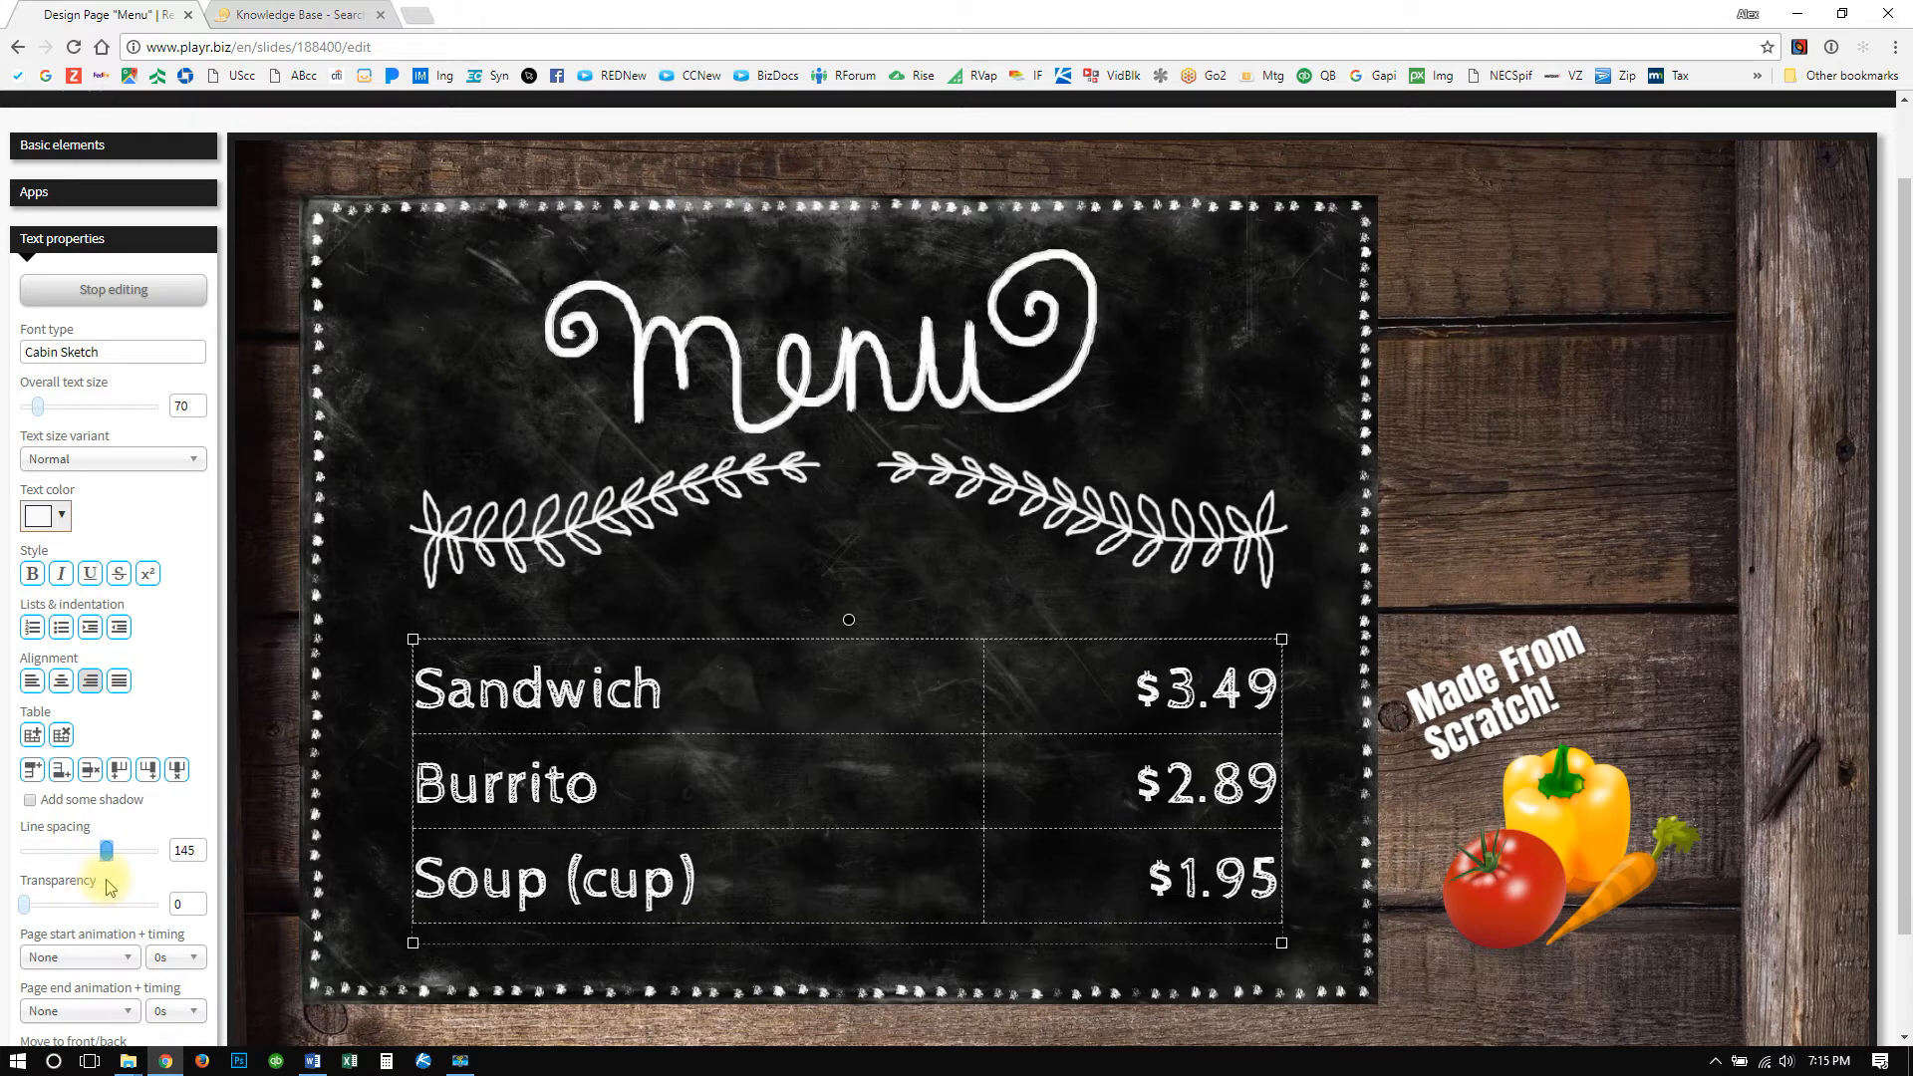
pyautogui.moveTo(43, 415); pyautogui.dragTo(42, 419)
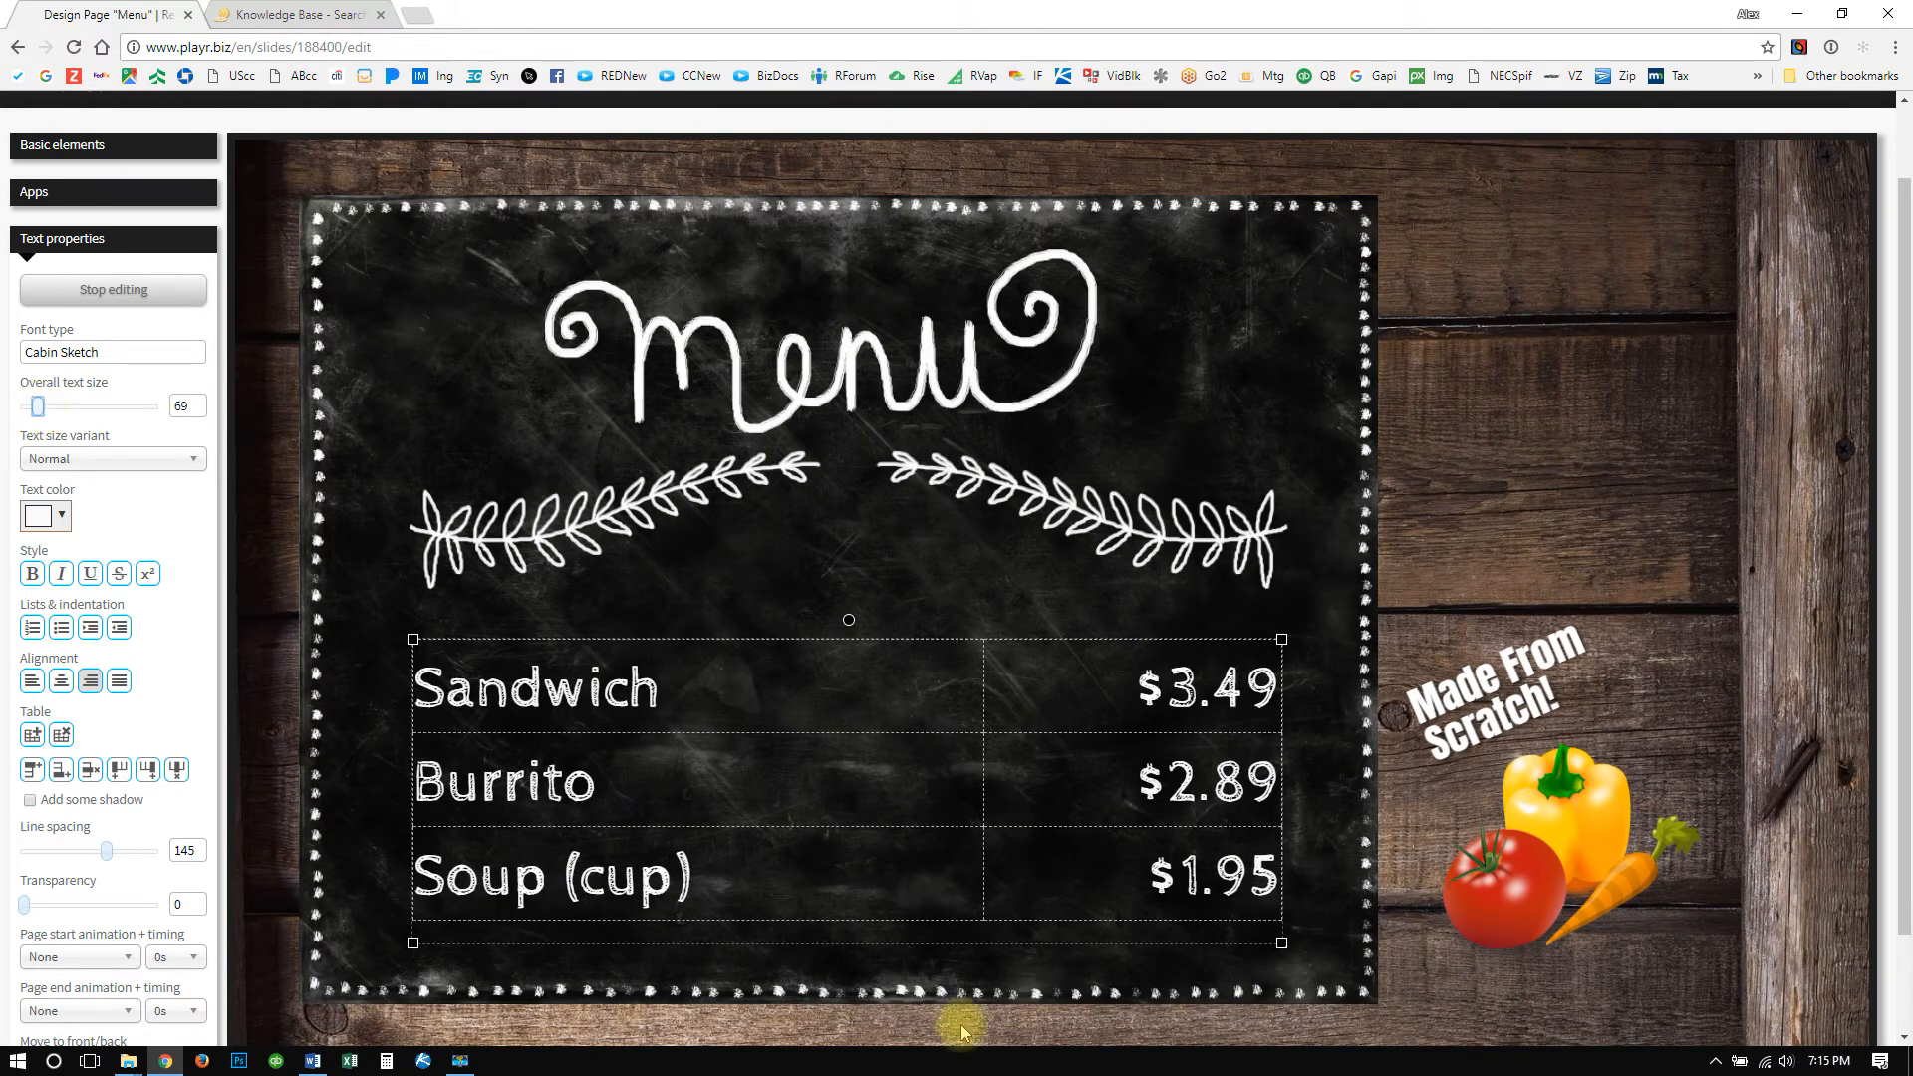
# Stop editing the table text and reposition the whole table slightly so it sits evenly below the leaf decorations.
pyautogui.click(965, 573)
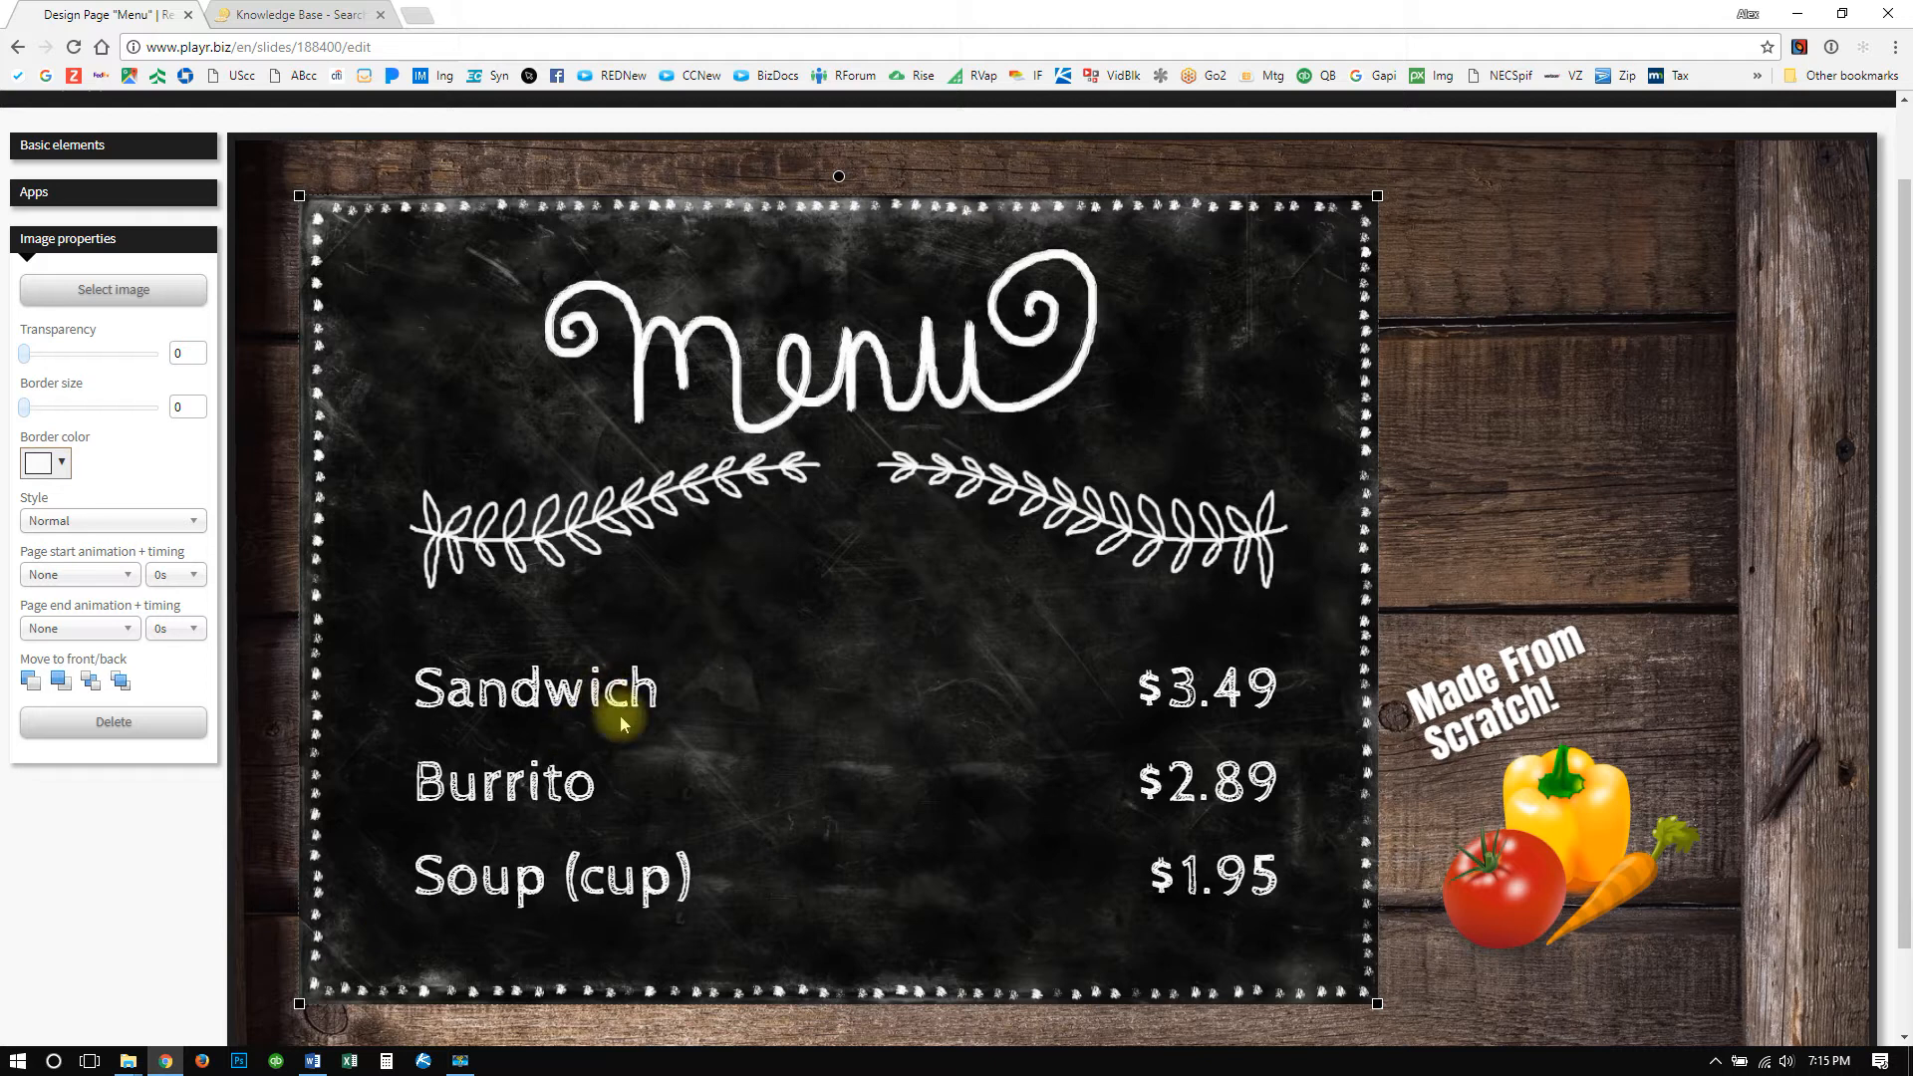
pyautogui.moveTo(528, 701)
pyautogui.mouseDown()
pyautogui.moveTo(469, 675)
pyautogui.moveTo(568, 692)
pyautogui.moveTo(500, 709)
pyautogui.moveTo(643, 679)
pyautogui.moveTo(538, 675)
pyautogui.moveTo(535, 708)
pyautogui.mouseUp()
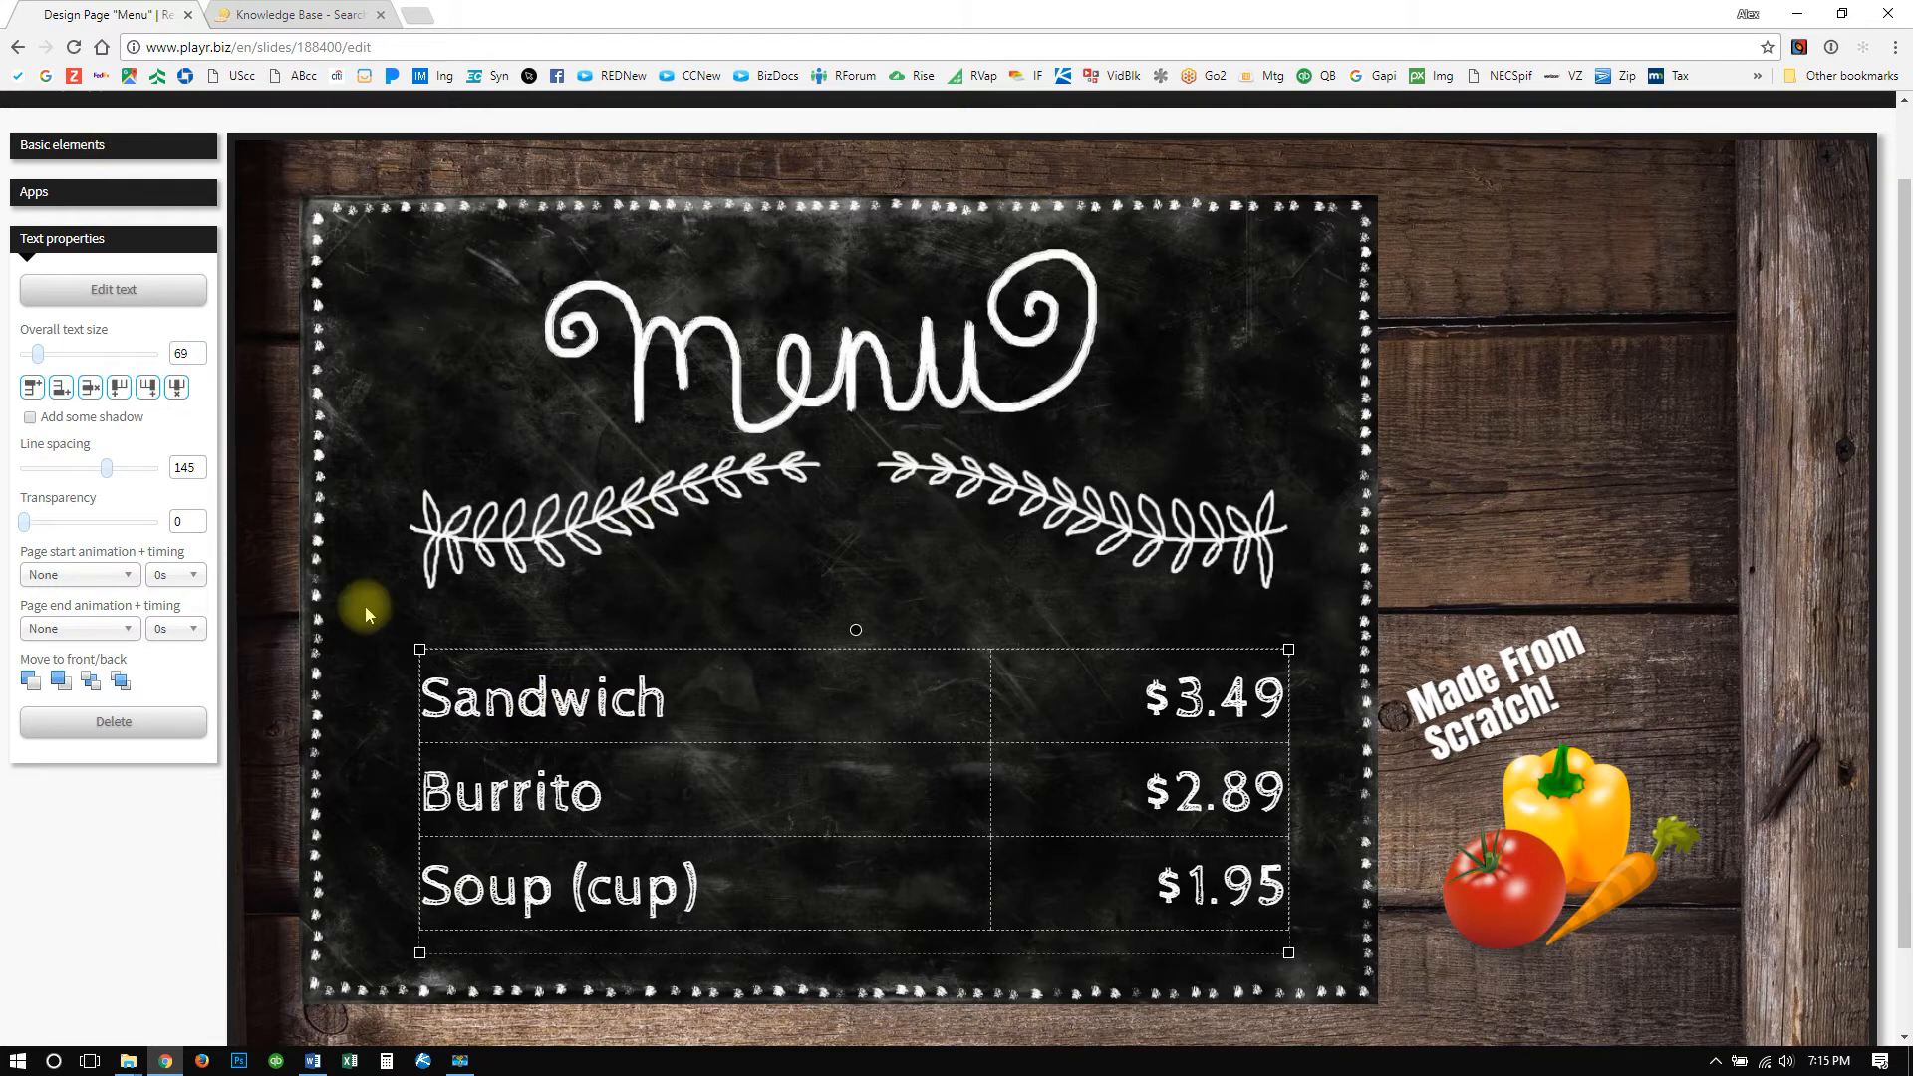
pyautogui.click(820, 593)
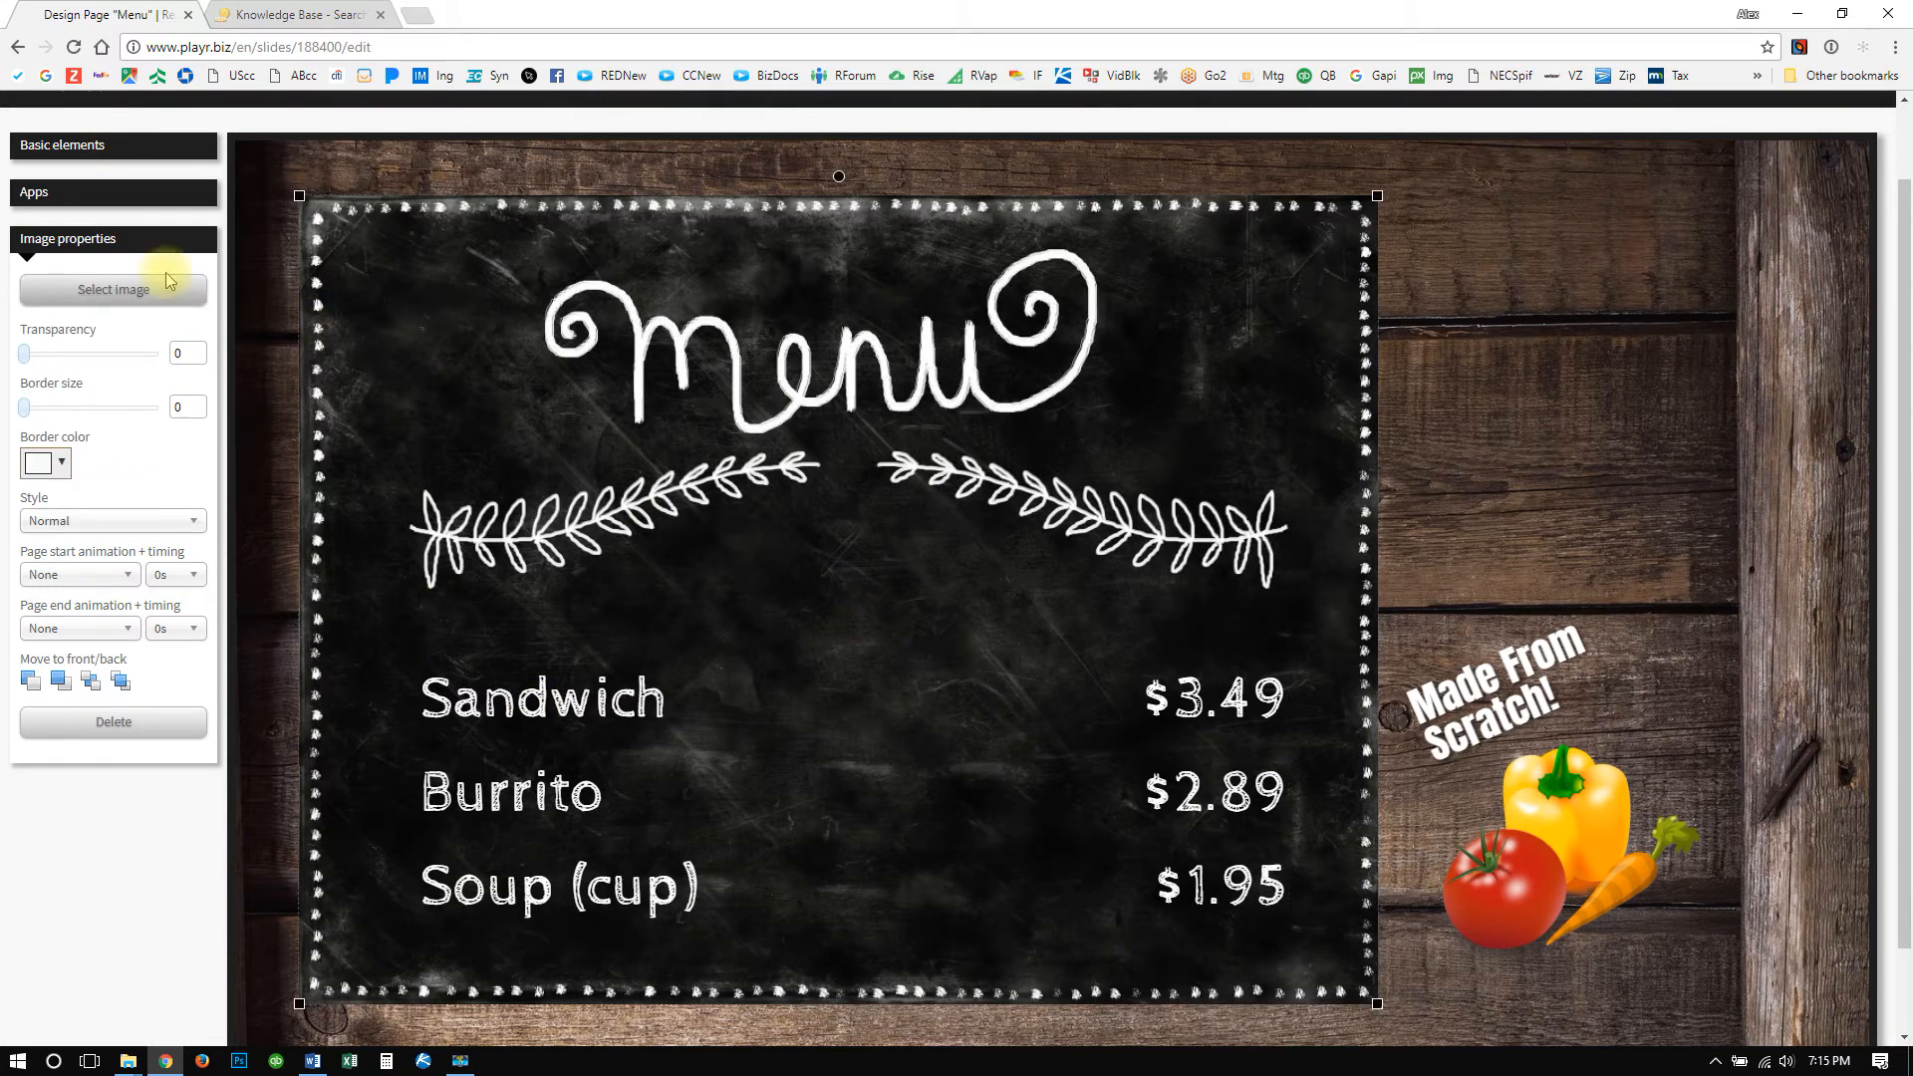
pyautogui.click(132, 148)
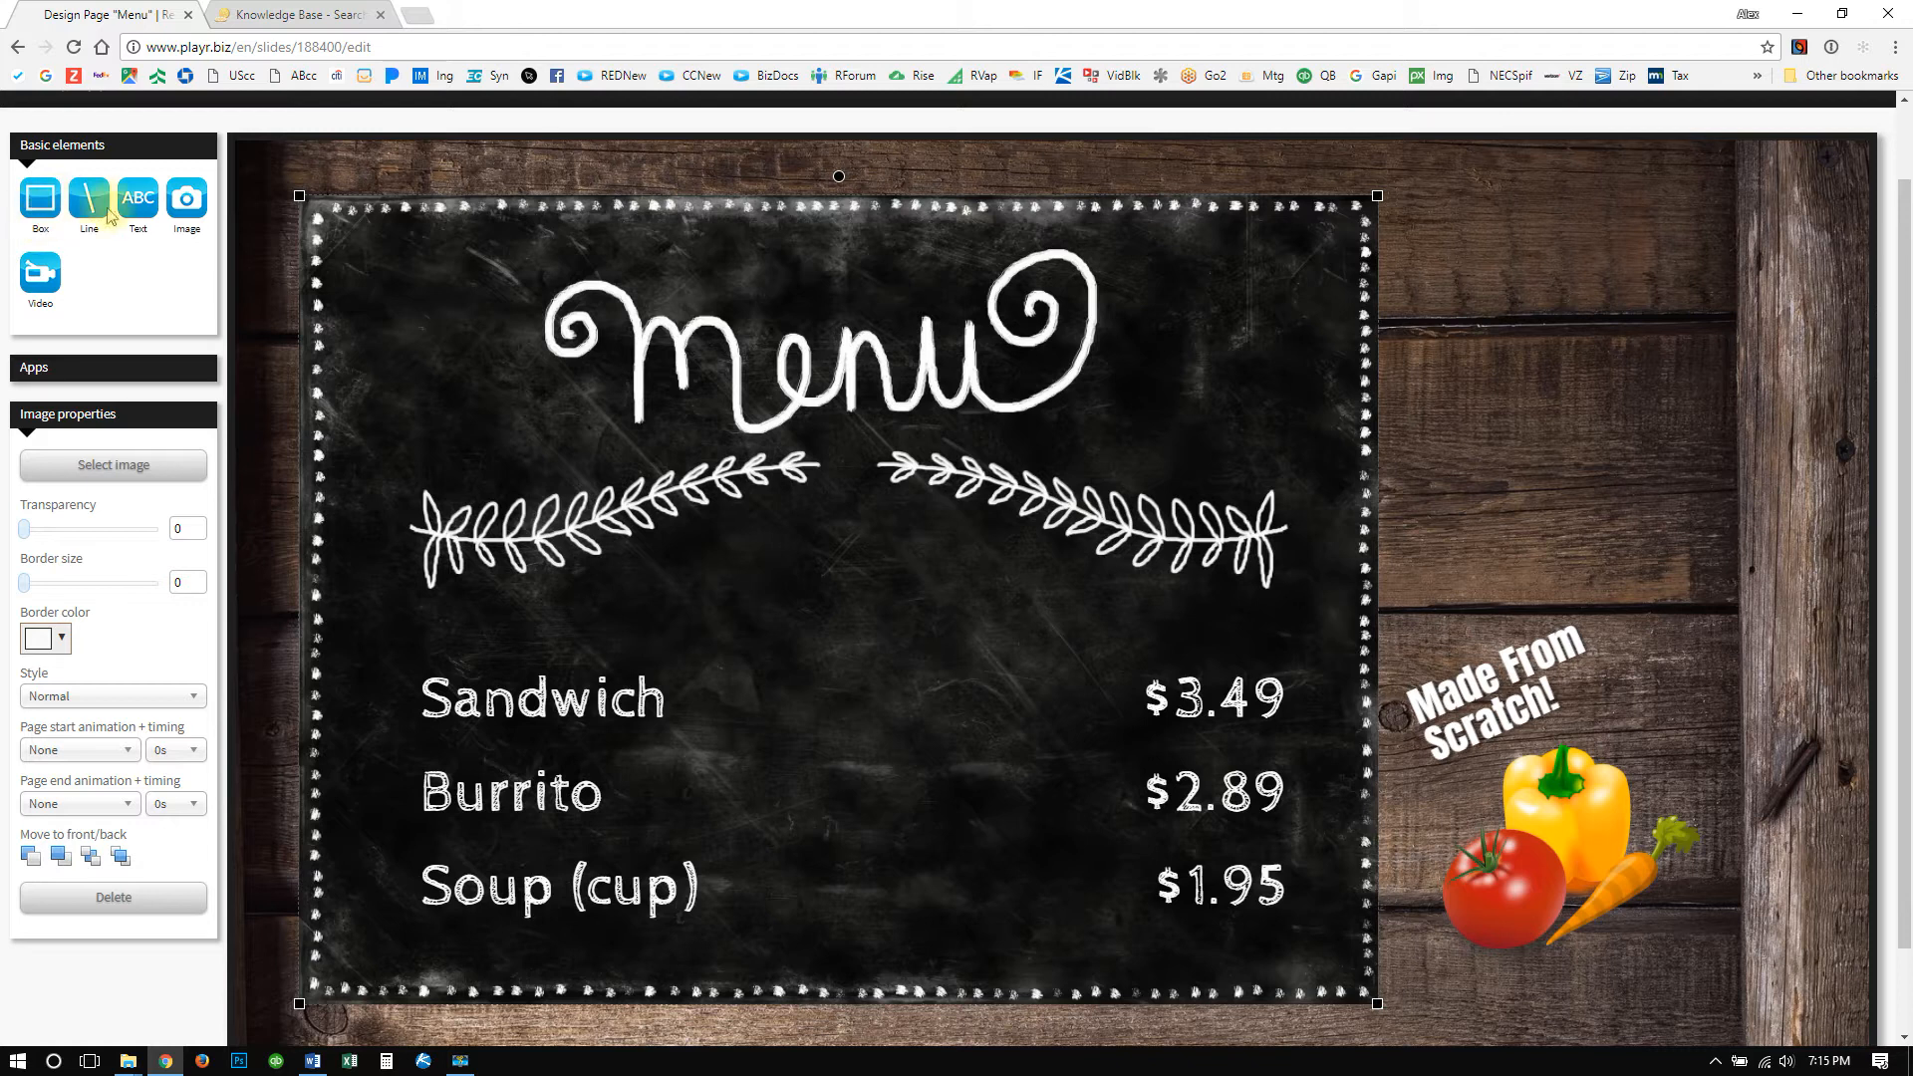
pyautogui.scroll(-1, 969, 686)
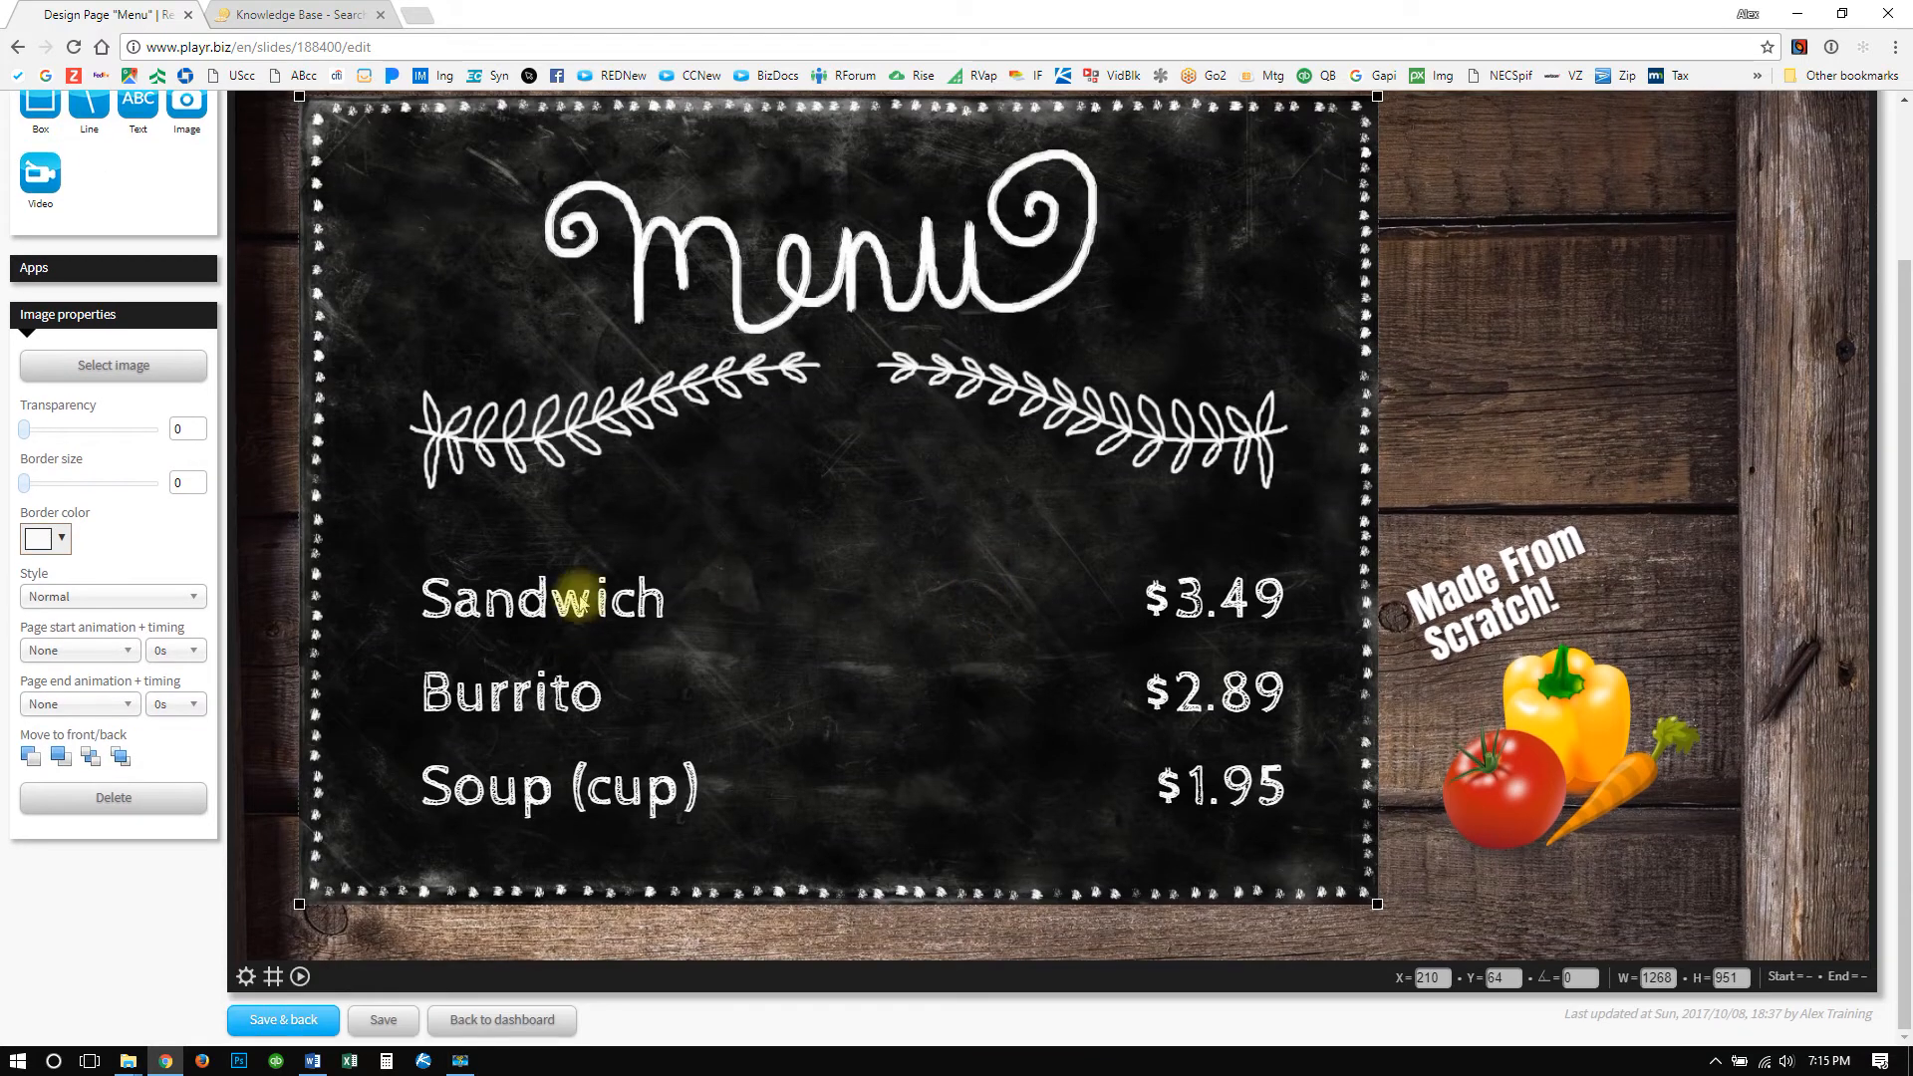
pyautogui.click(565, 608)
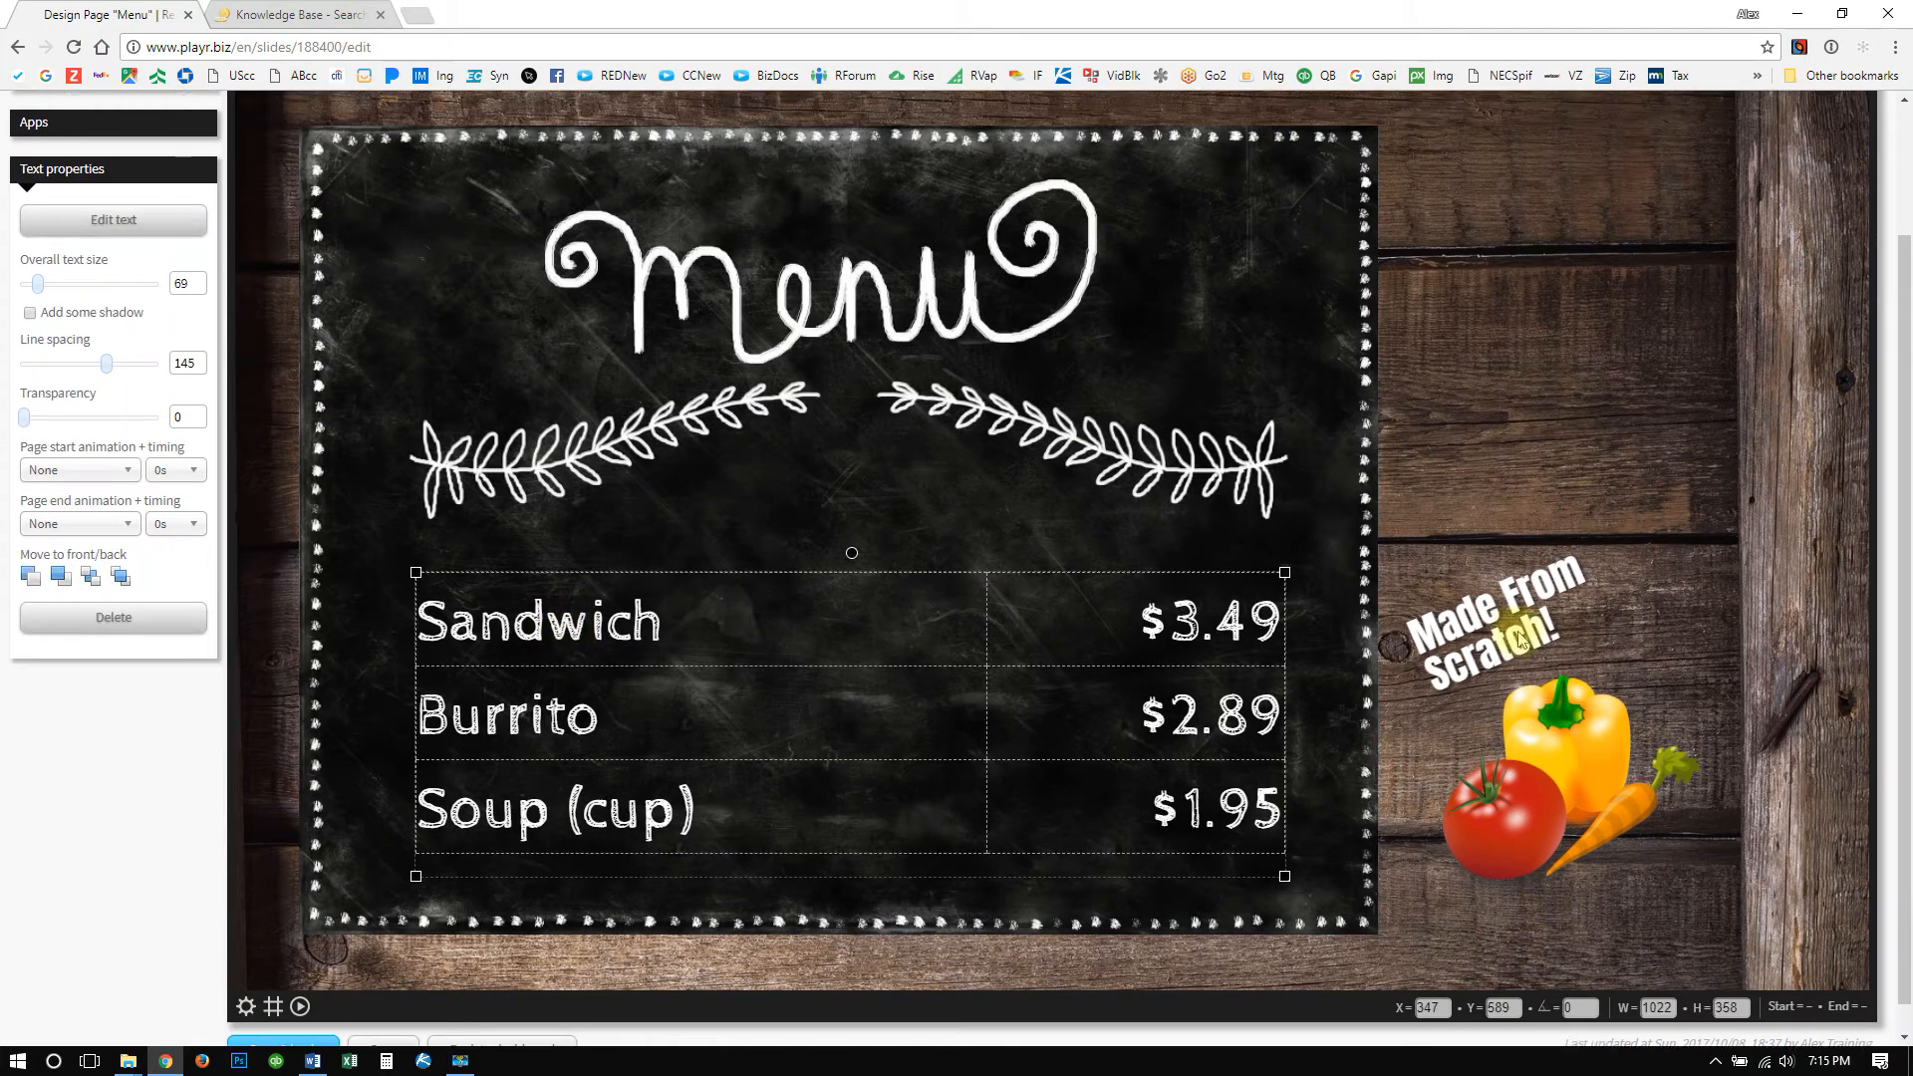
# Set the page start animation of the yellow pepper image to Drop in.
pyautogui.click(1508, 665)
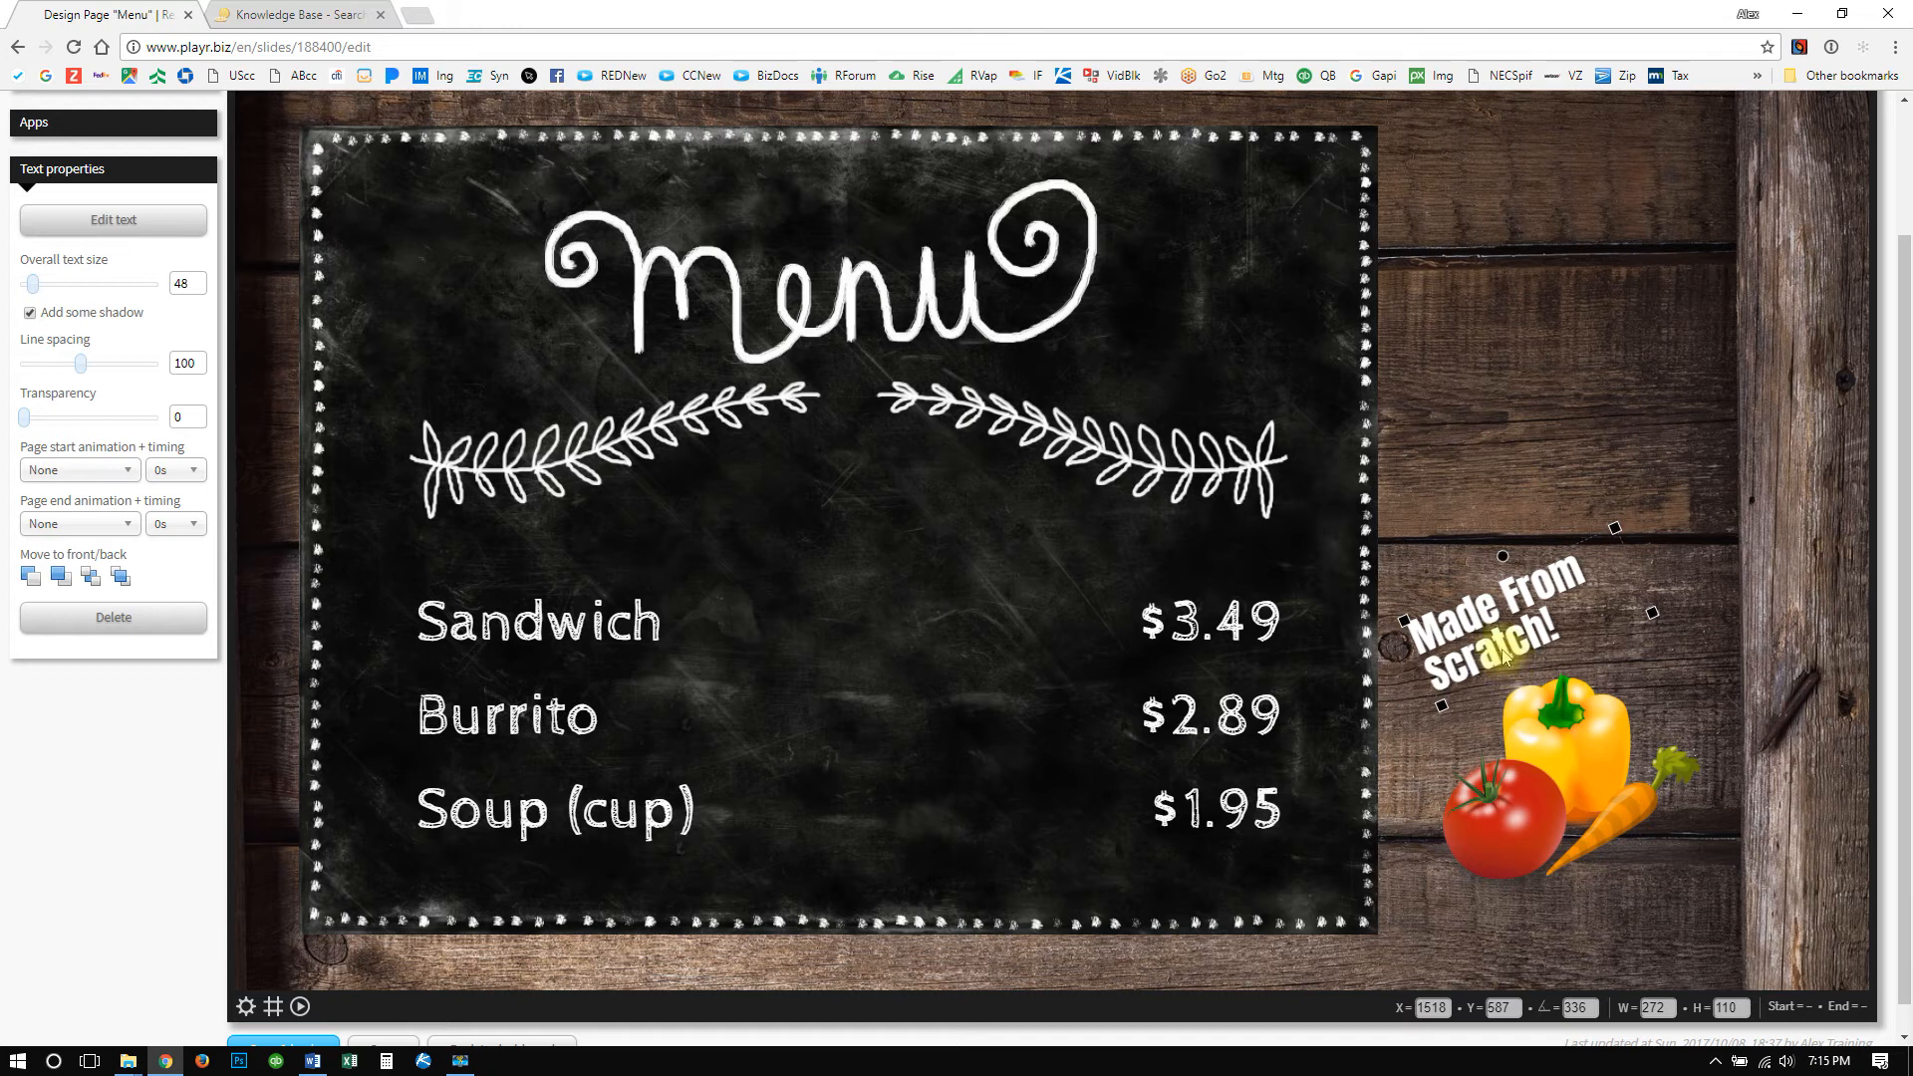
pyautogui.click(1590, 749)
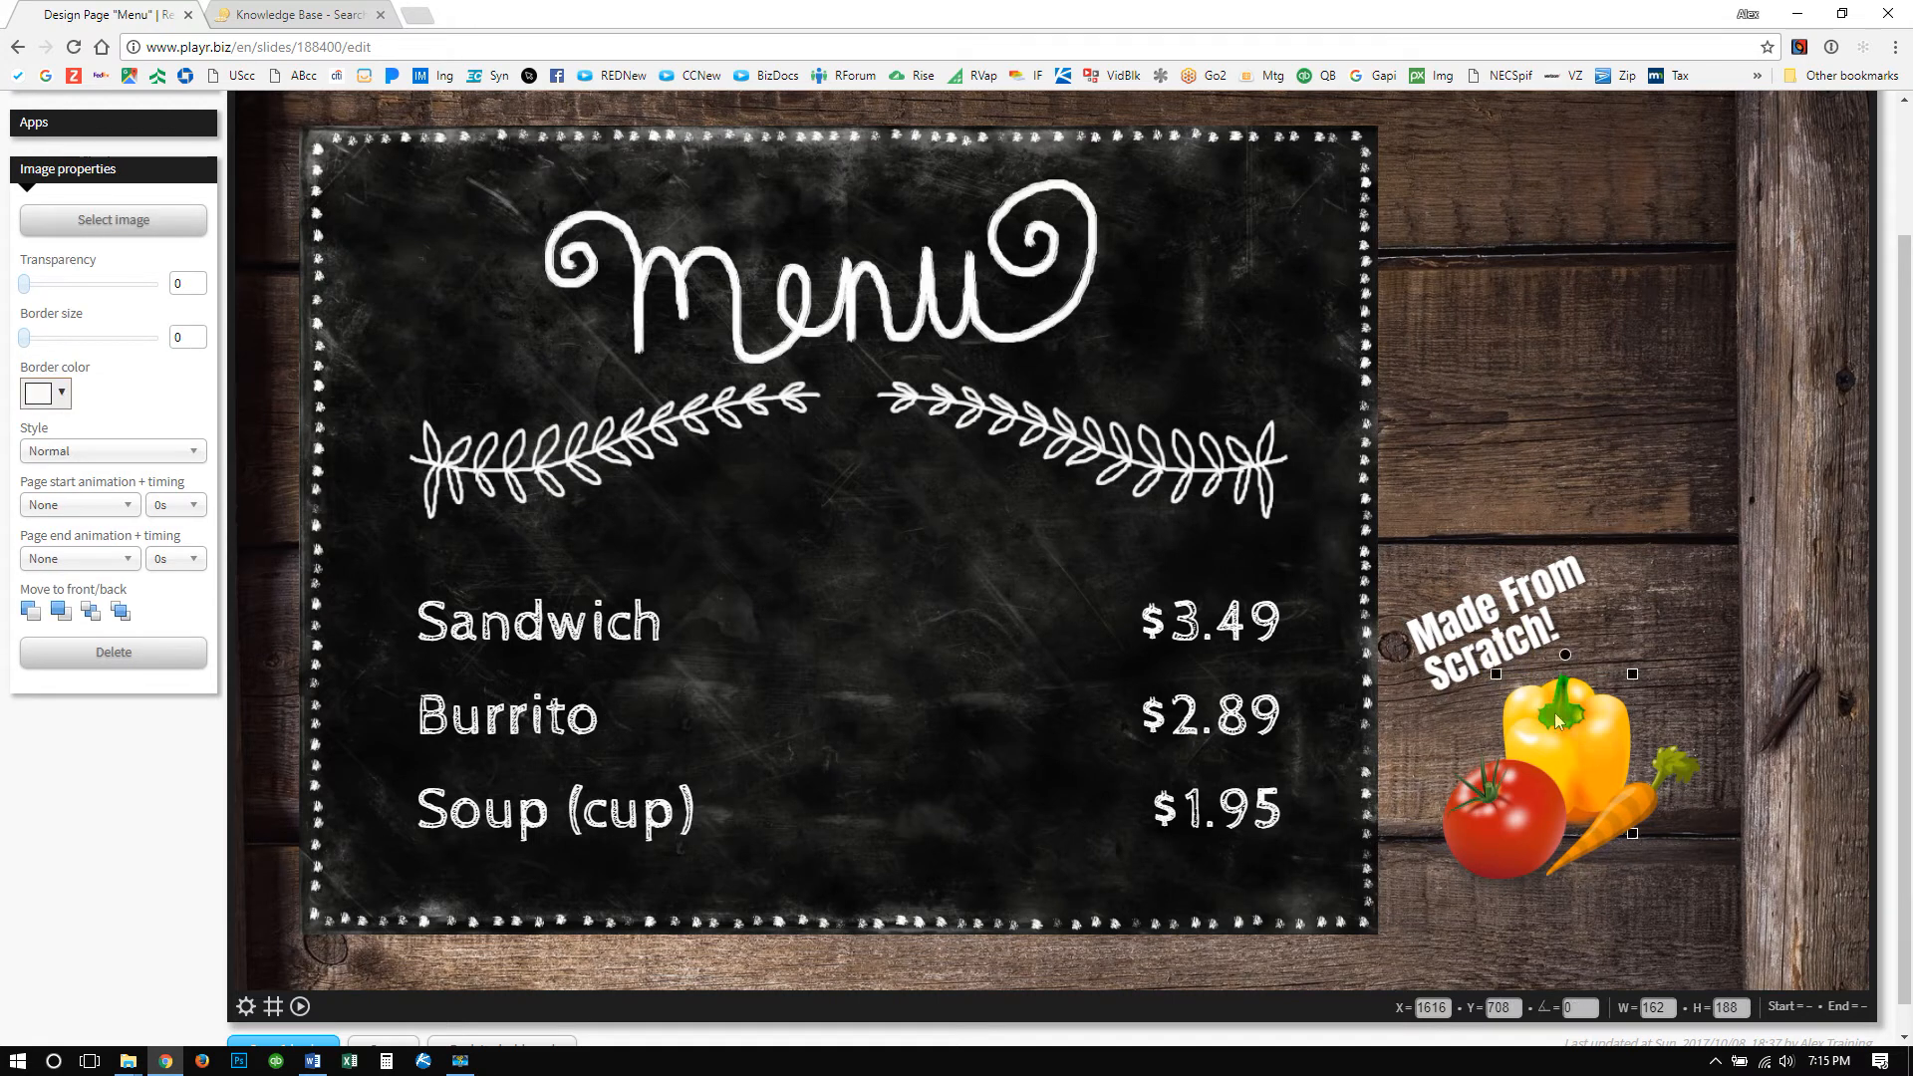
pyautogui.click(70, 510)
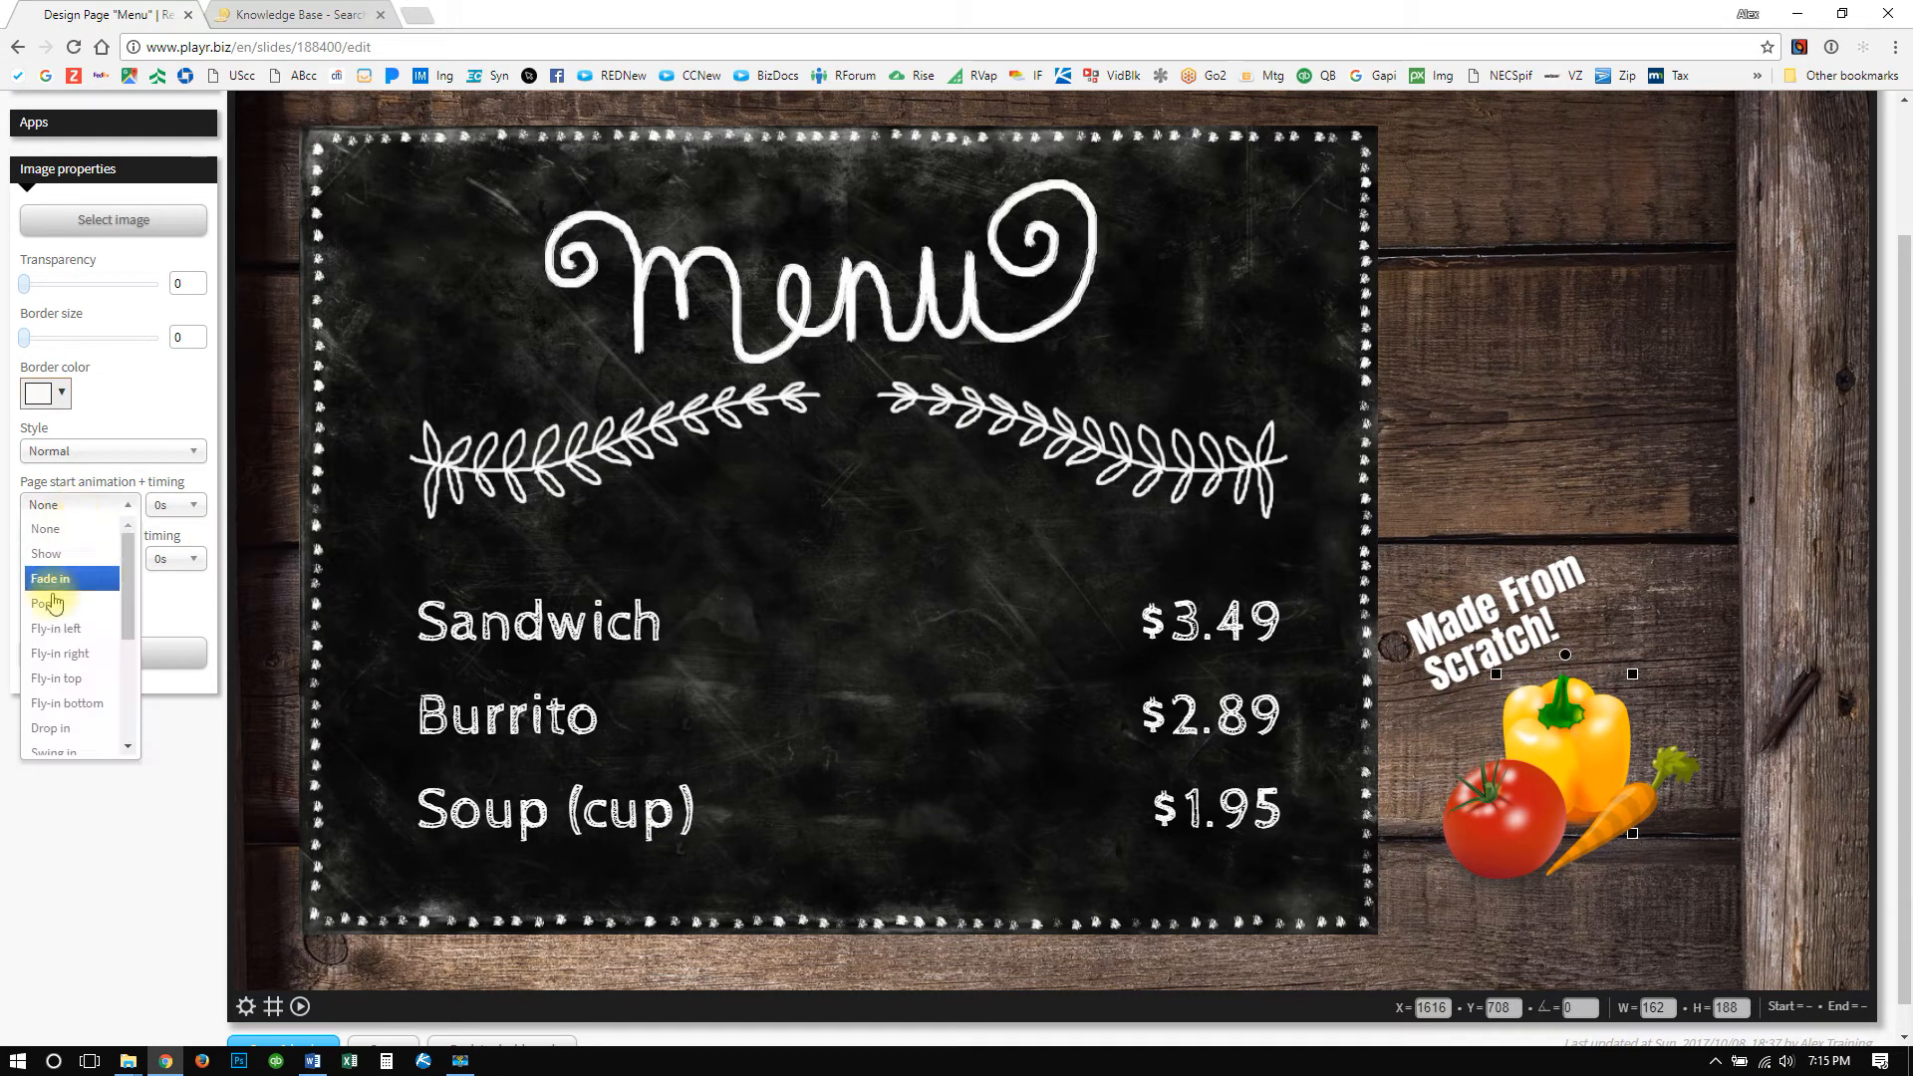
pyautogui.click(62, 724)
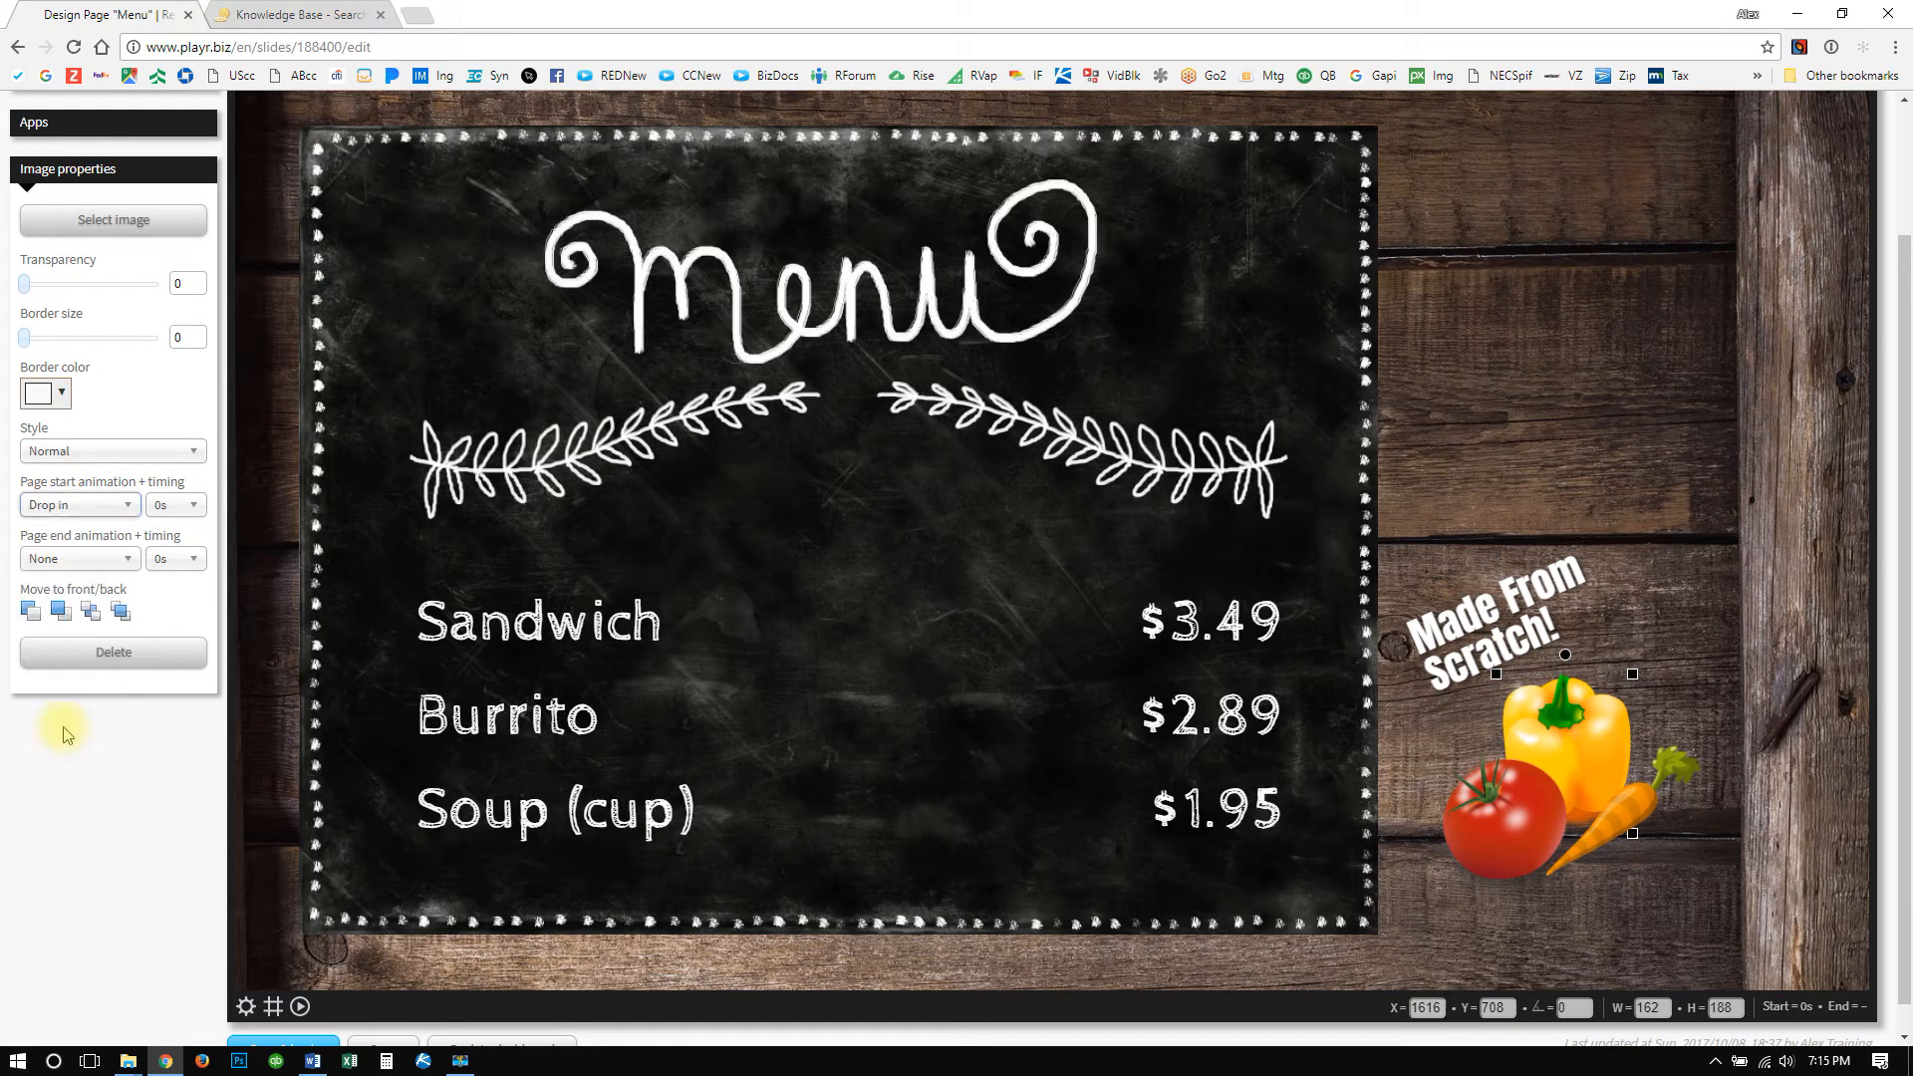
# Set the tomato image's page start animation to Drop in with a timing of 0.5s.
pyautogui.click(1505, 826)
pyautogui.click(102, 522)
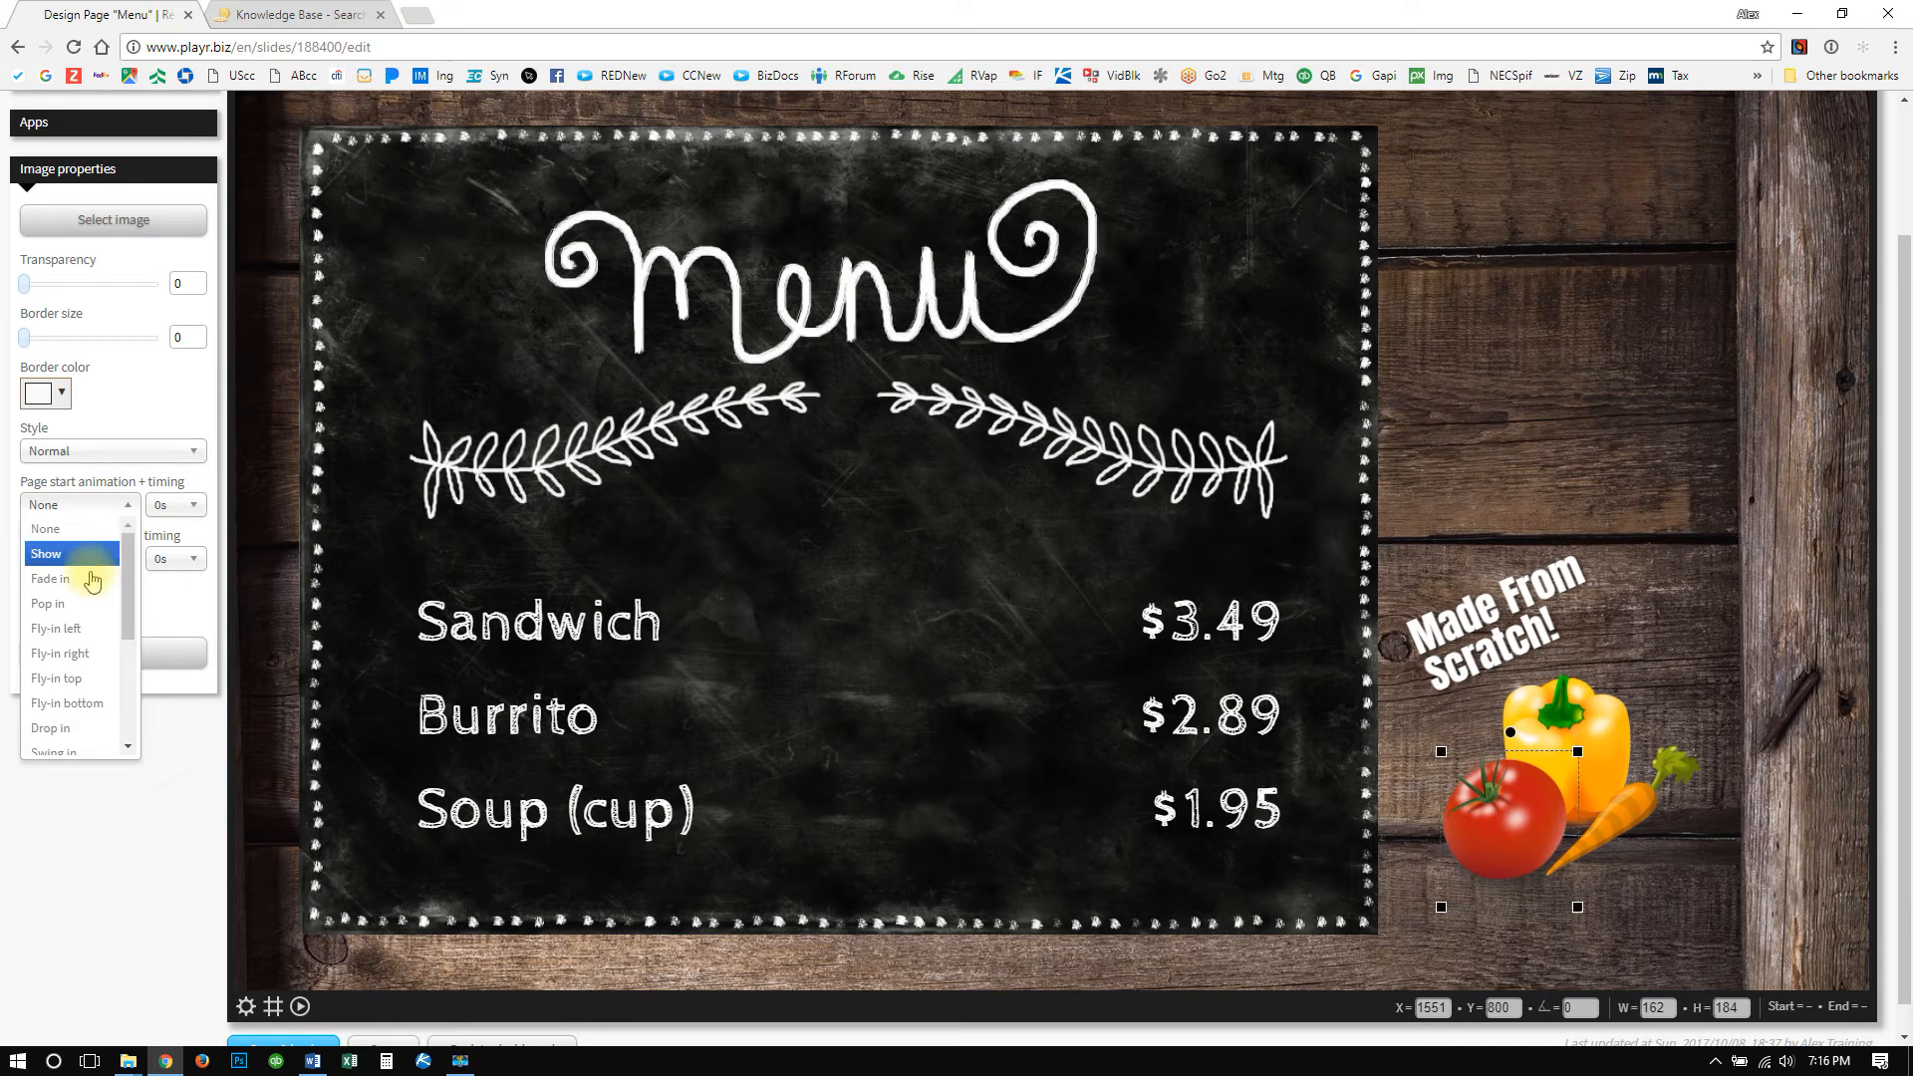
pyautogui.click(71, 716)
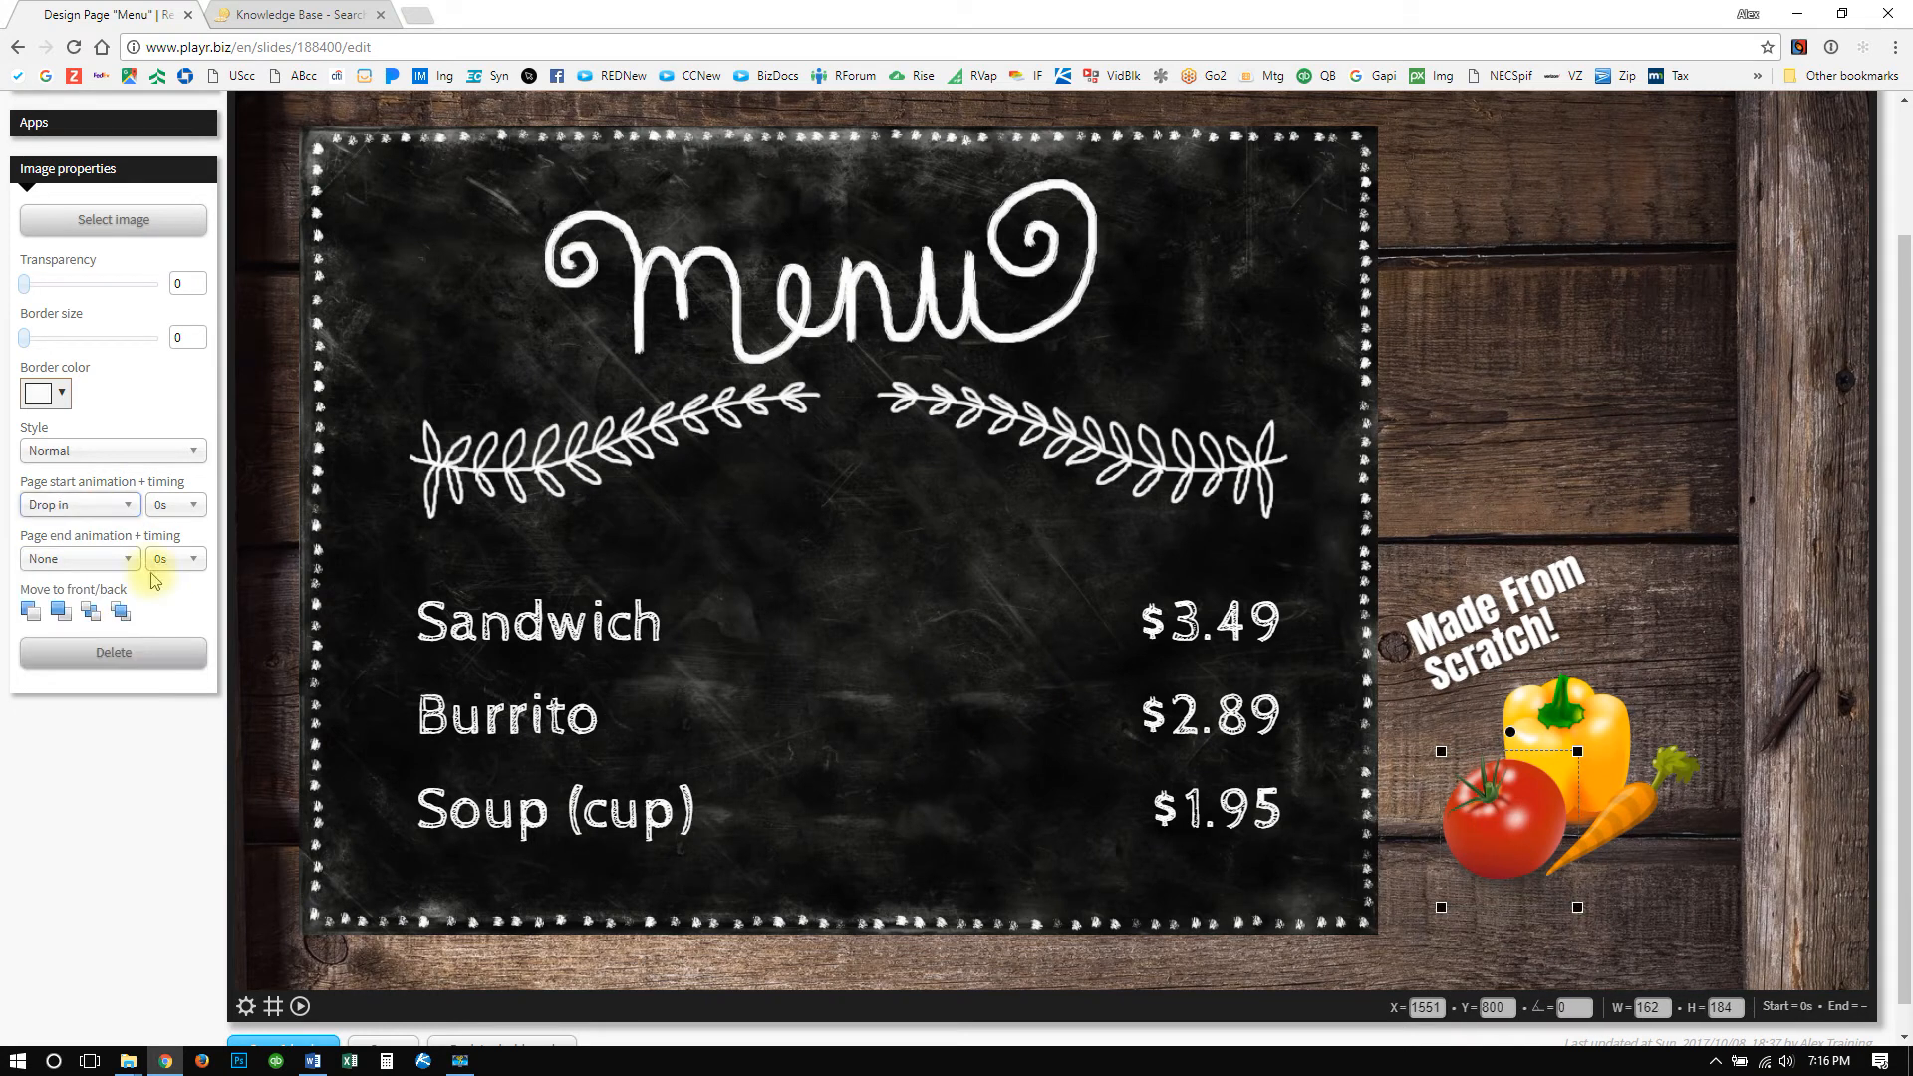
pyautogui.click(170, 505)
pyautogui.click(167, 555)
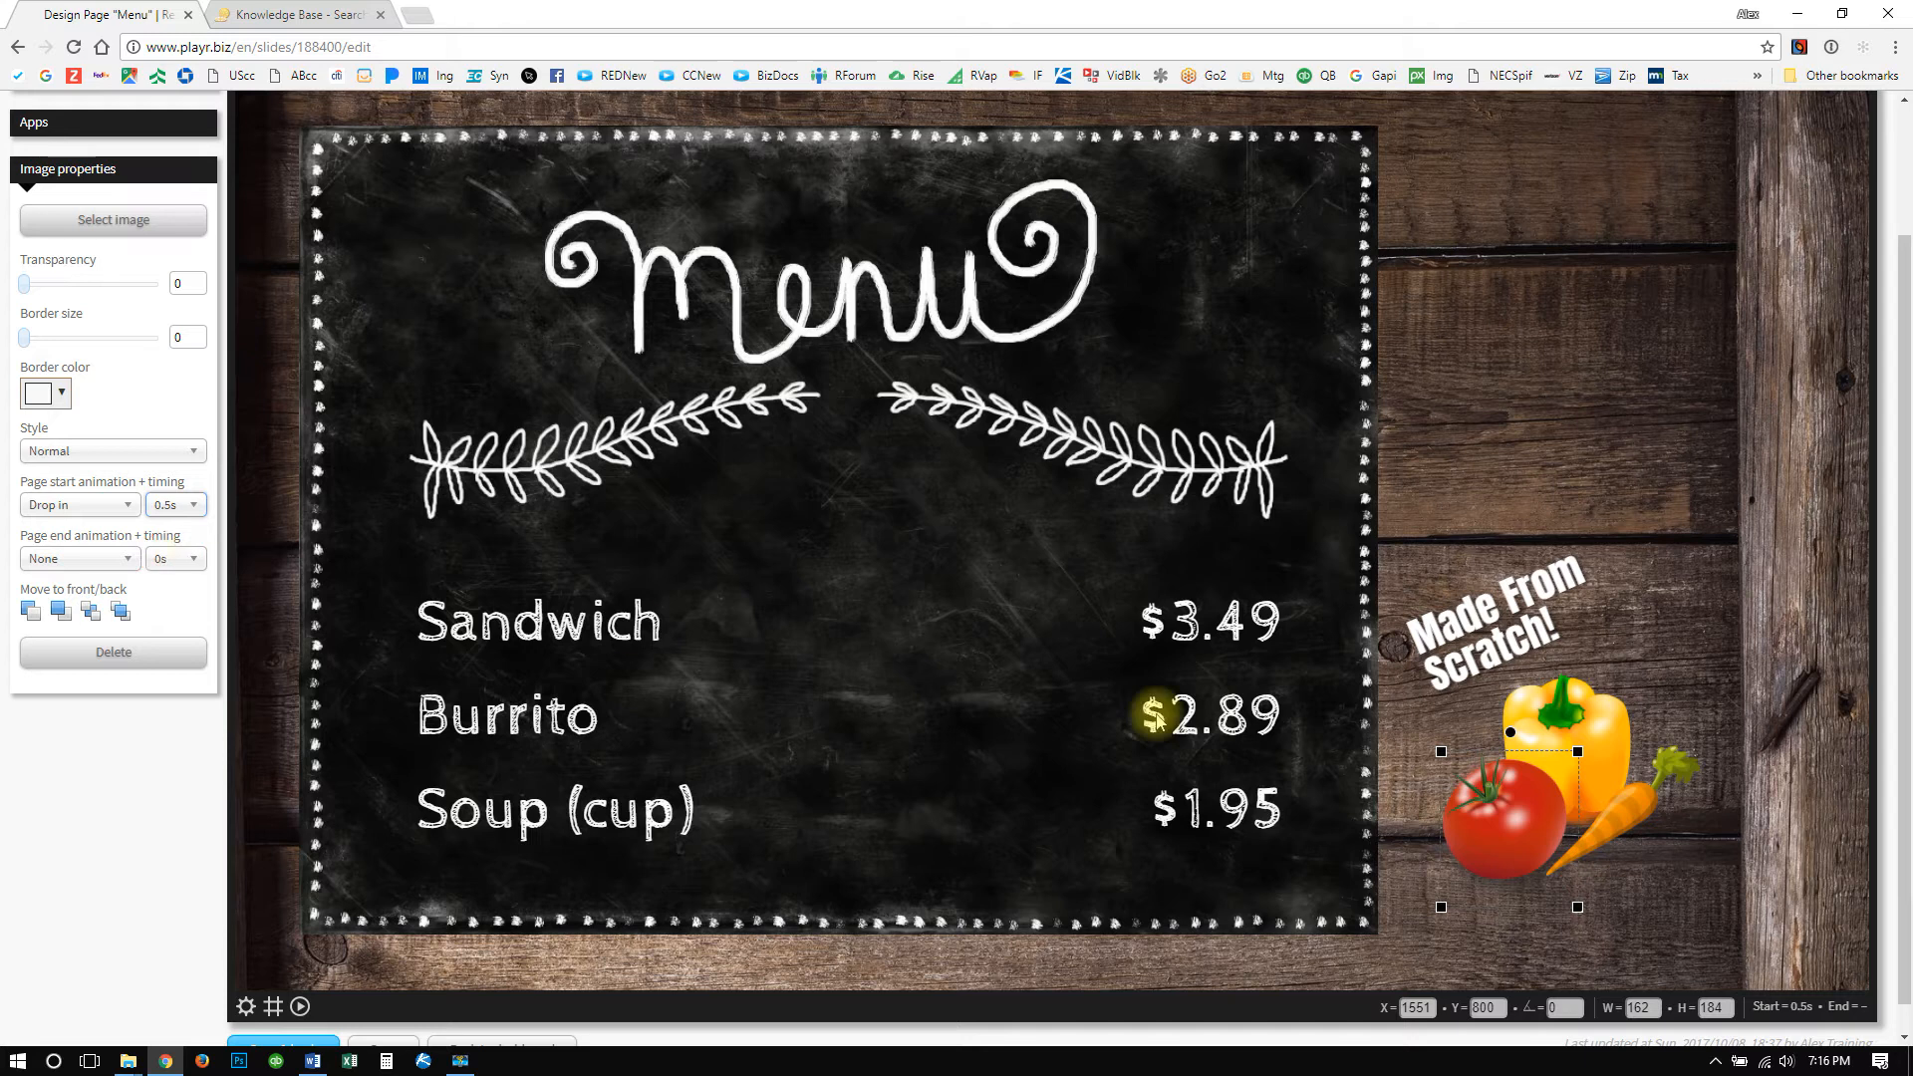
# Set the carrot image's page start animation to Drop in with a timing of 1s.
pyautogui.click(1583, 828)
pyautogui.click(119, 506)
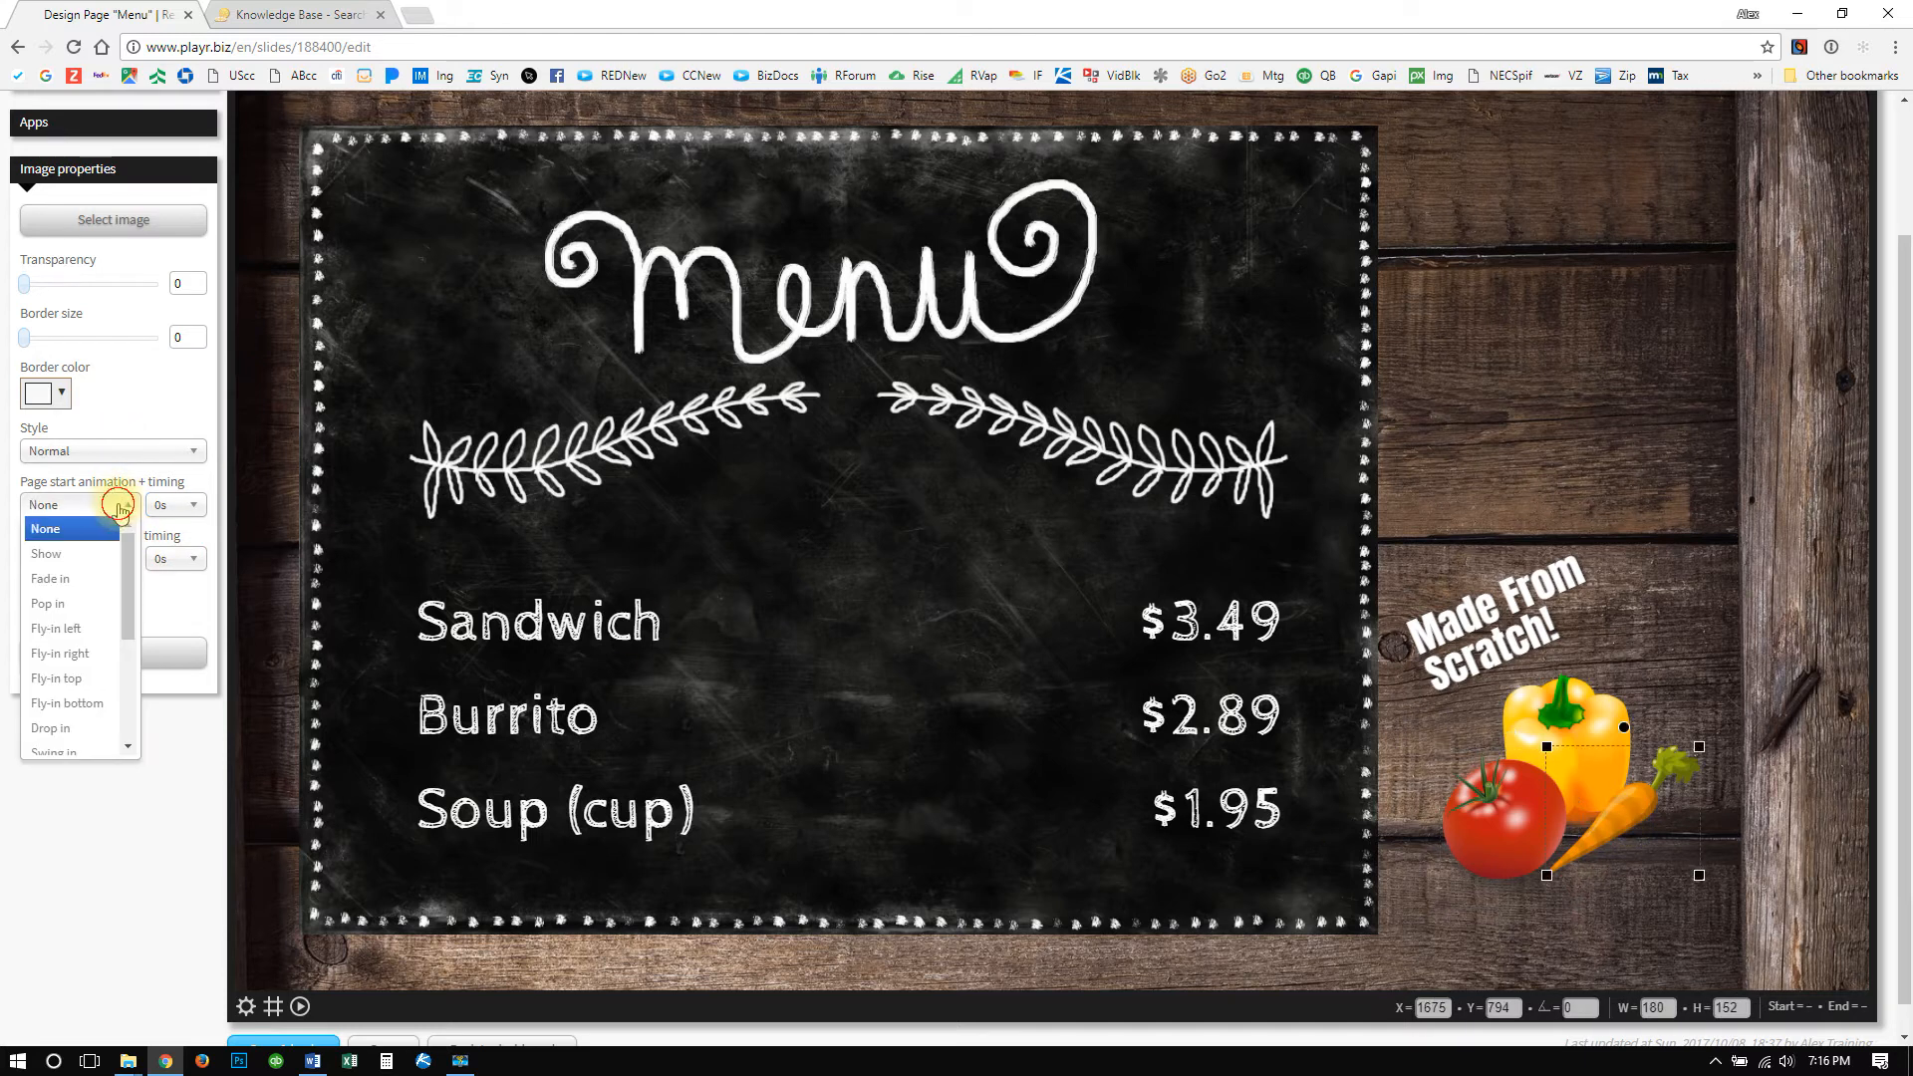
pyautogui.click(75, 727)
pyautogui.click(177, 504)
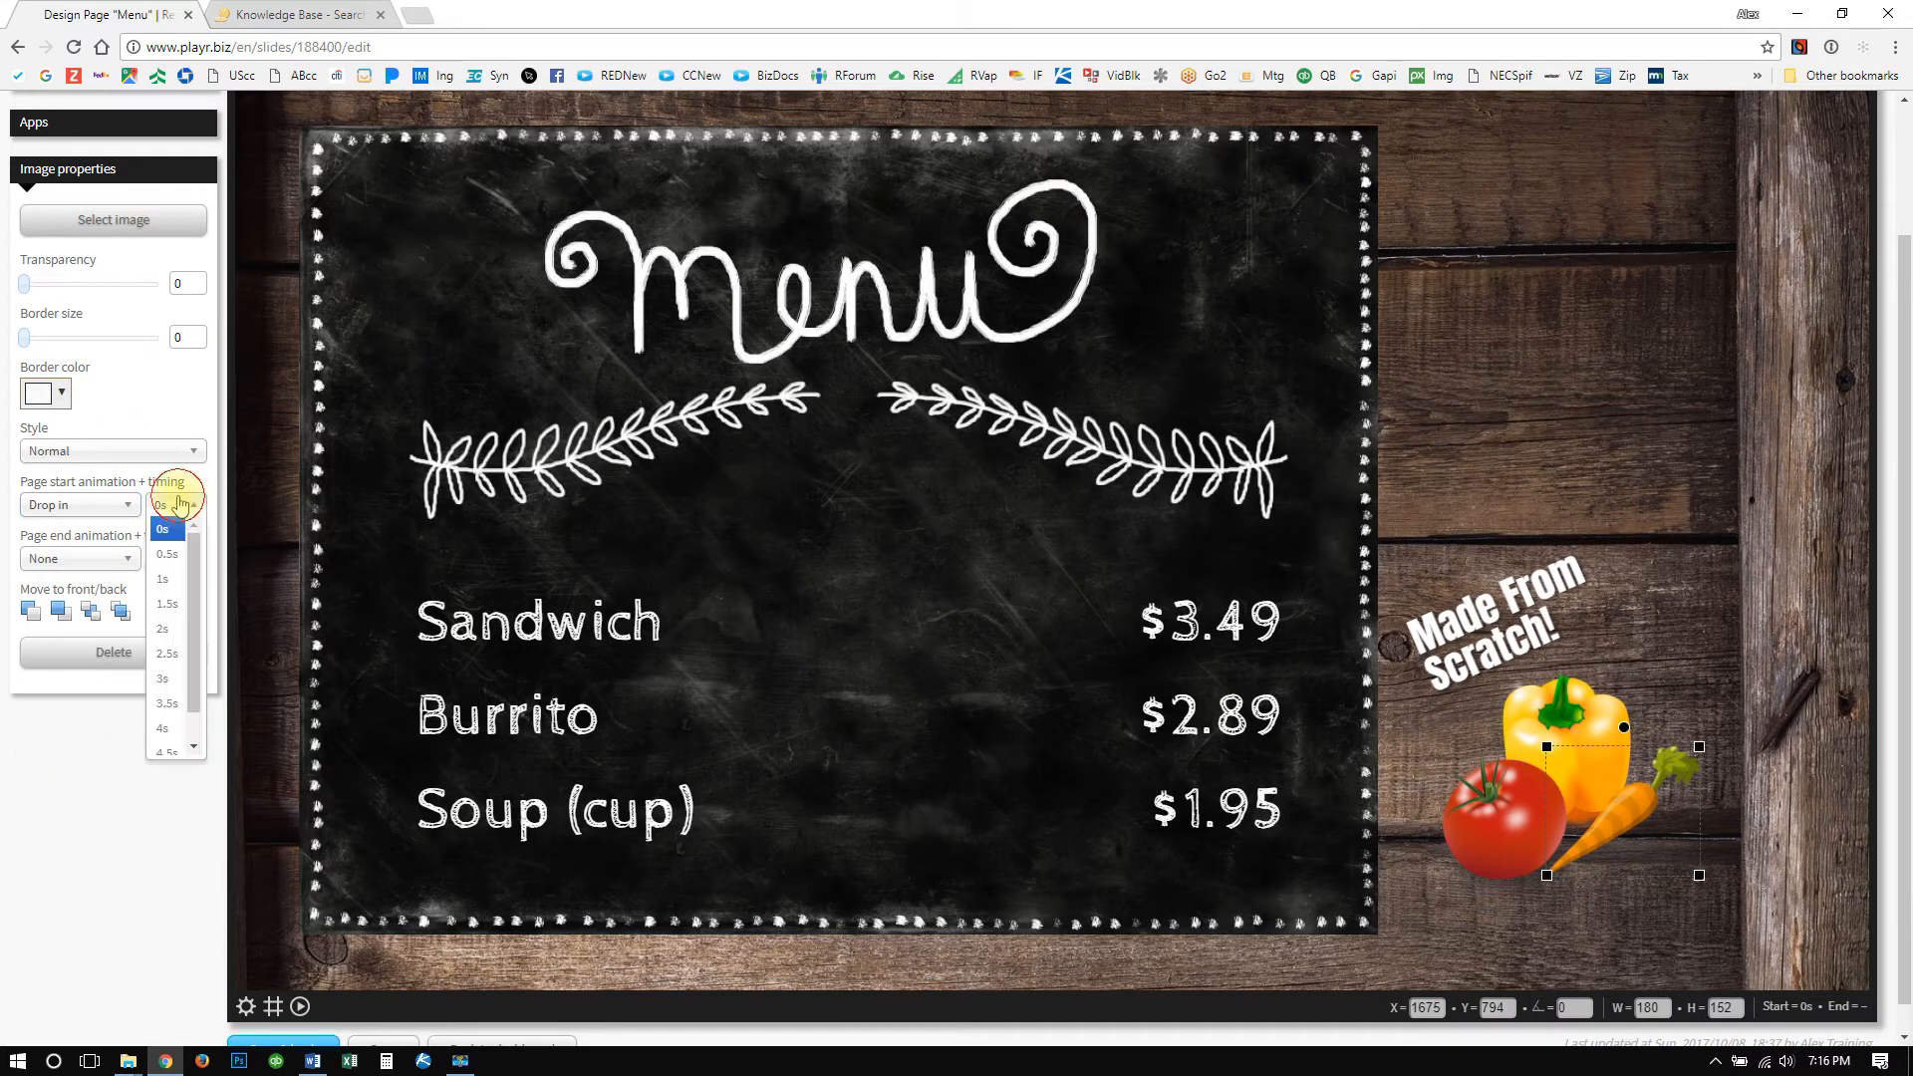
pyautogui.click(170, 581)
# Set the "Made From Scratch!" text's page start animation to Pop in with a timing of 1.5s, and preview the page animations.
pyautogui.click(1512, 626)
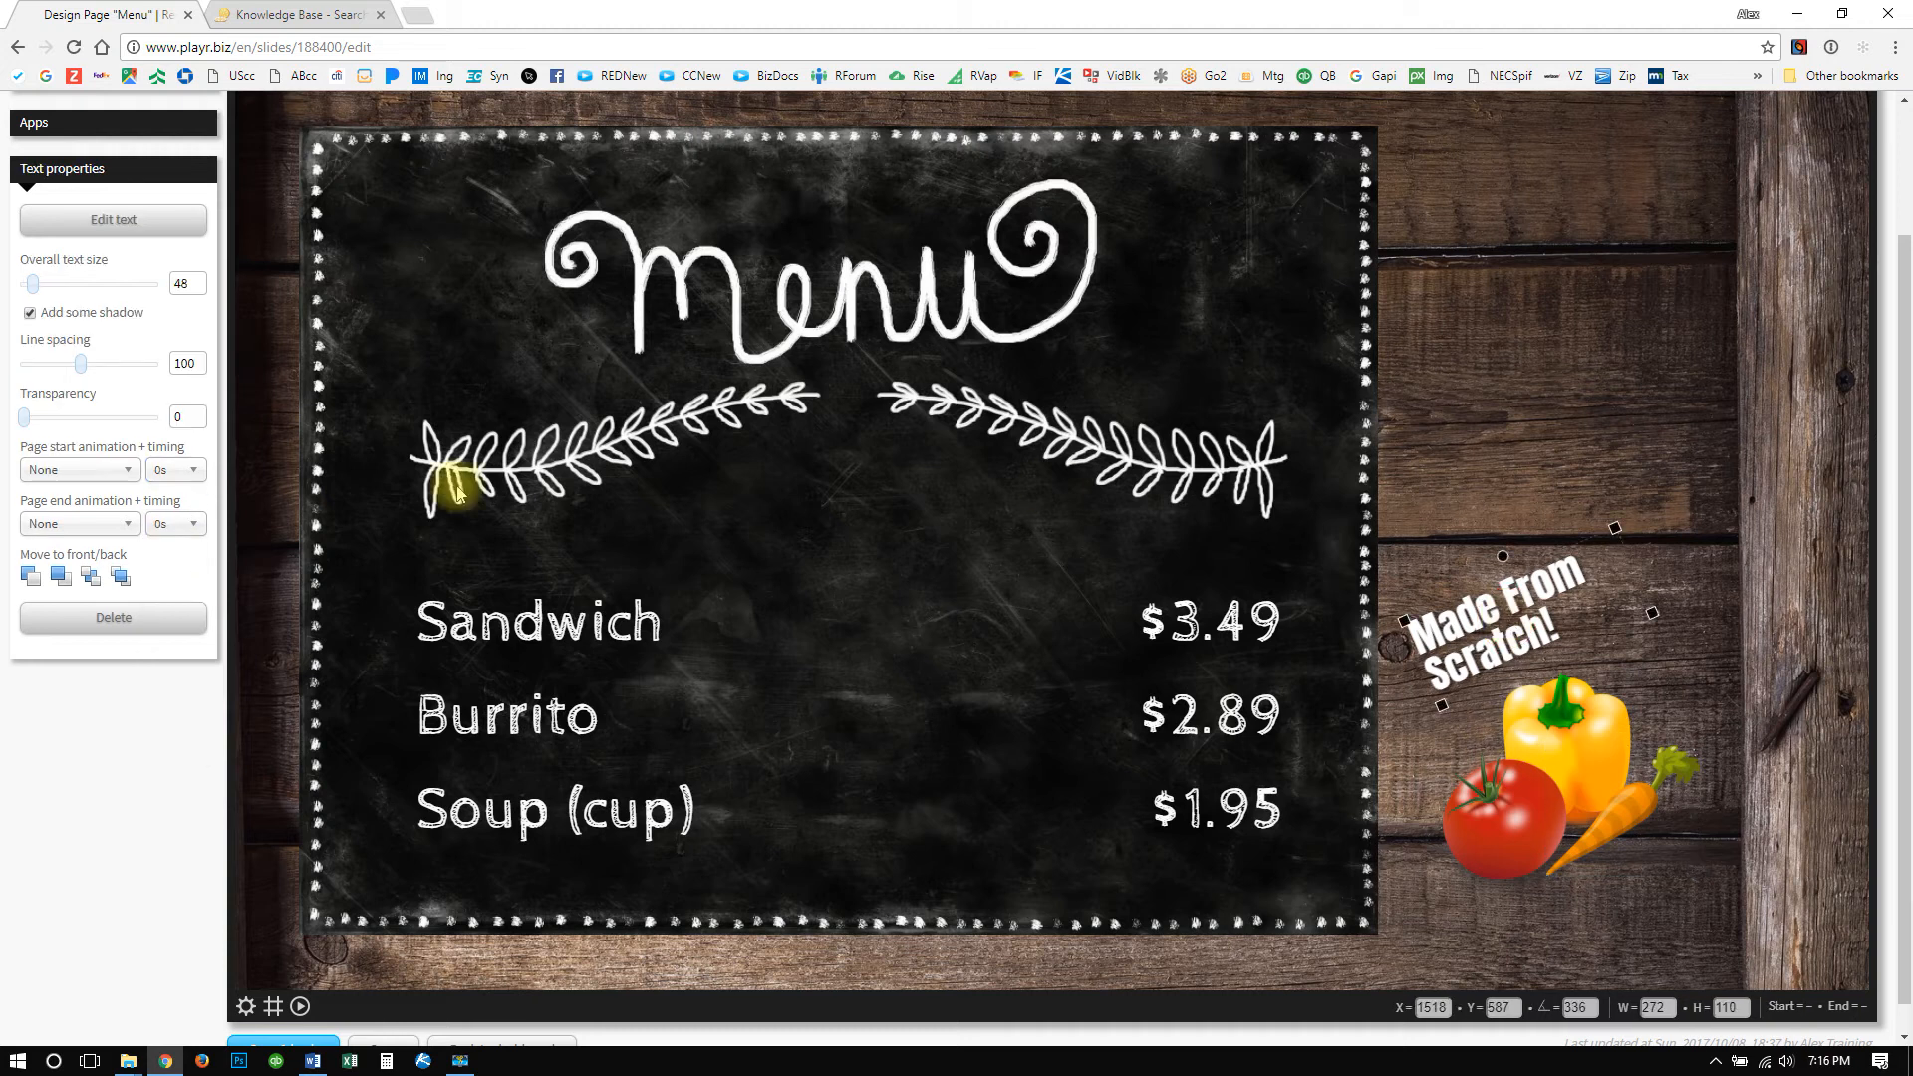
pyautogui.click(176, 471)
pyautogui.click(161, 570)
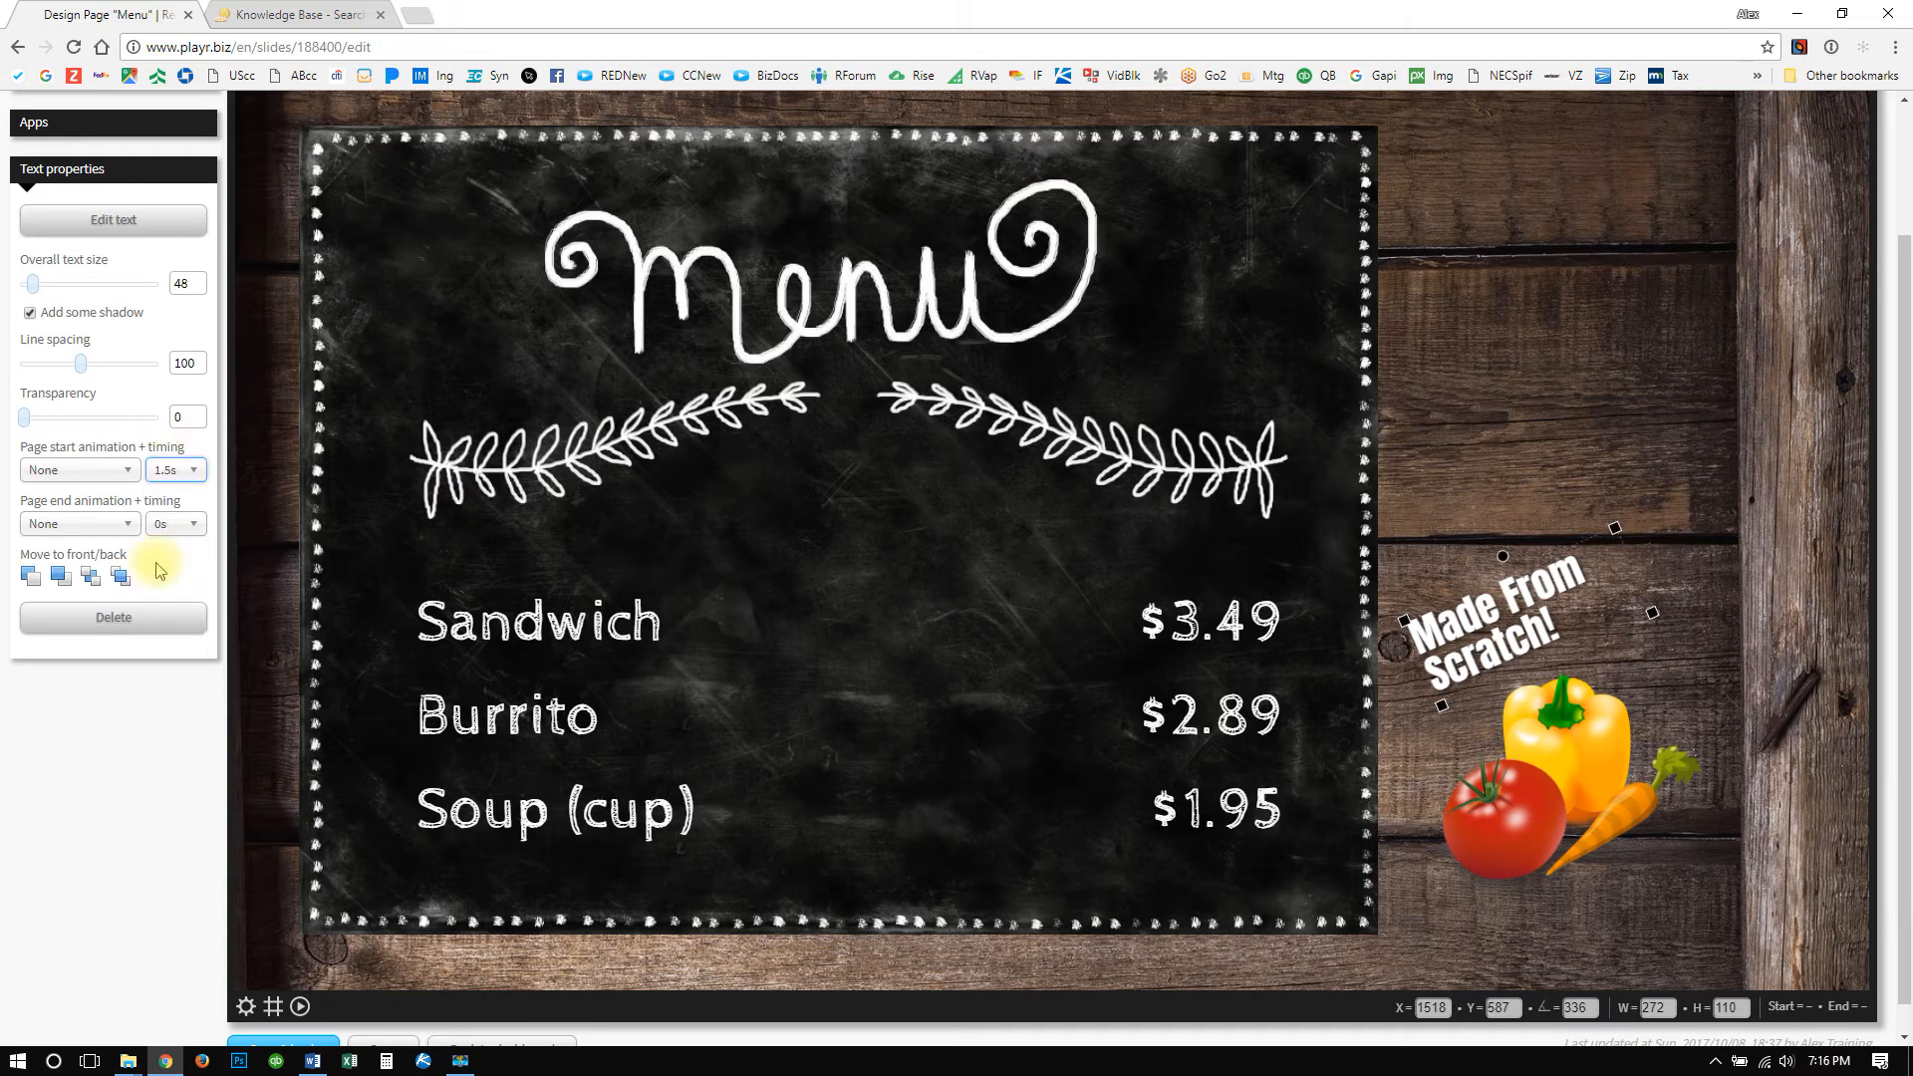
pyautogui.click(101, 487)
pyautogui.click(66, 685)
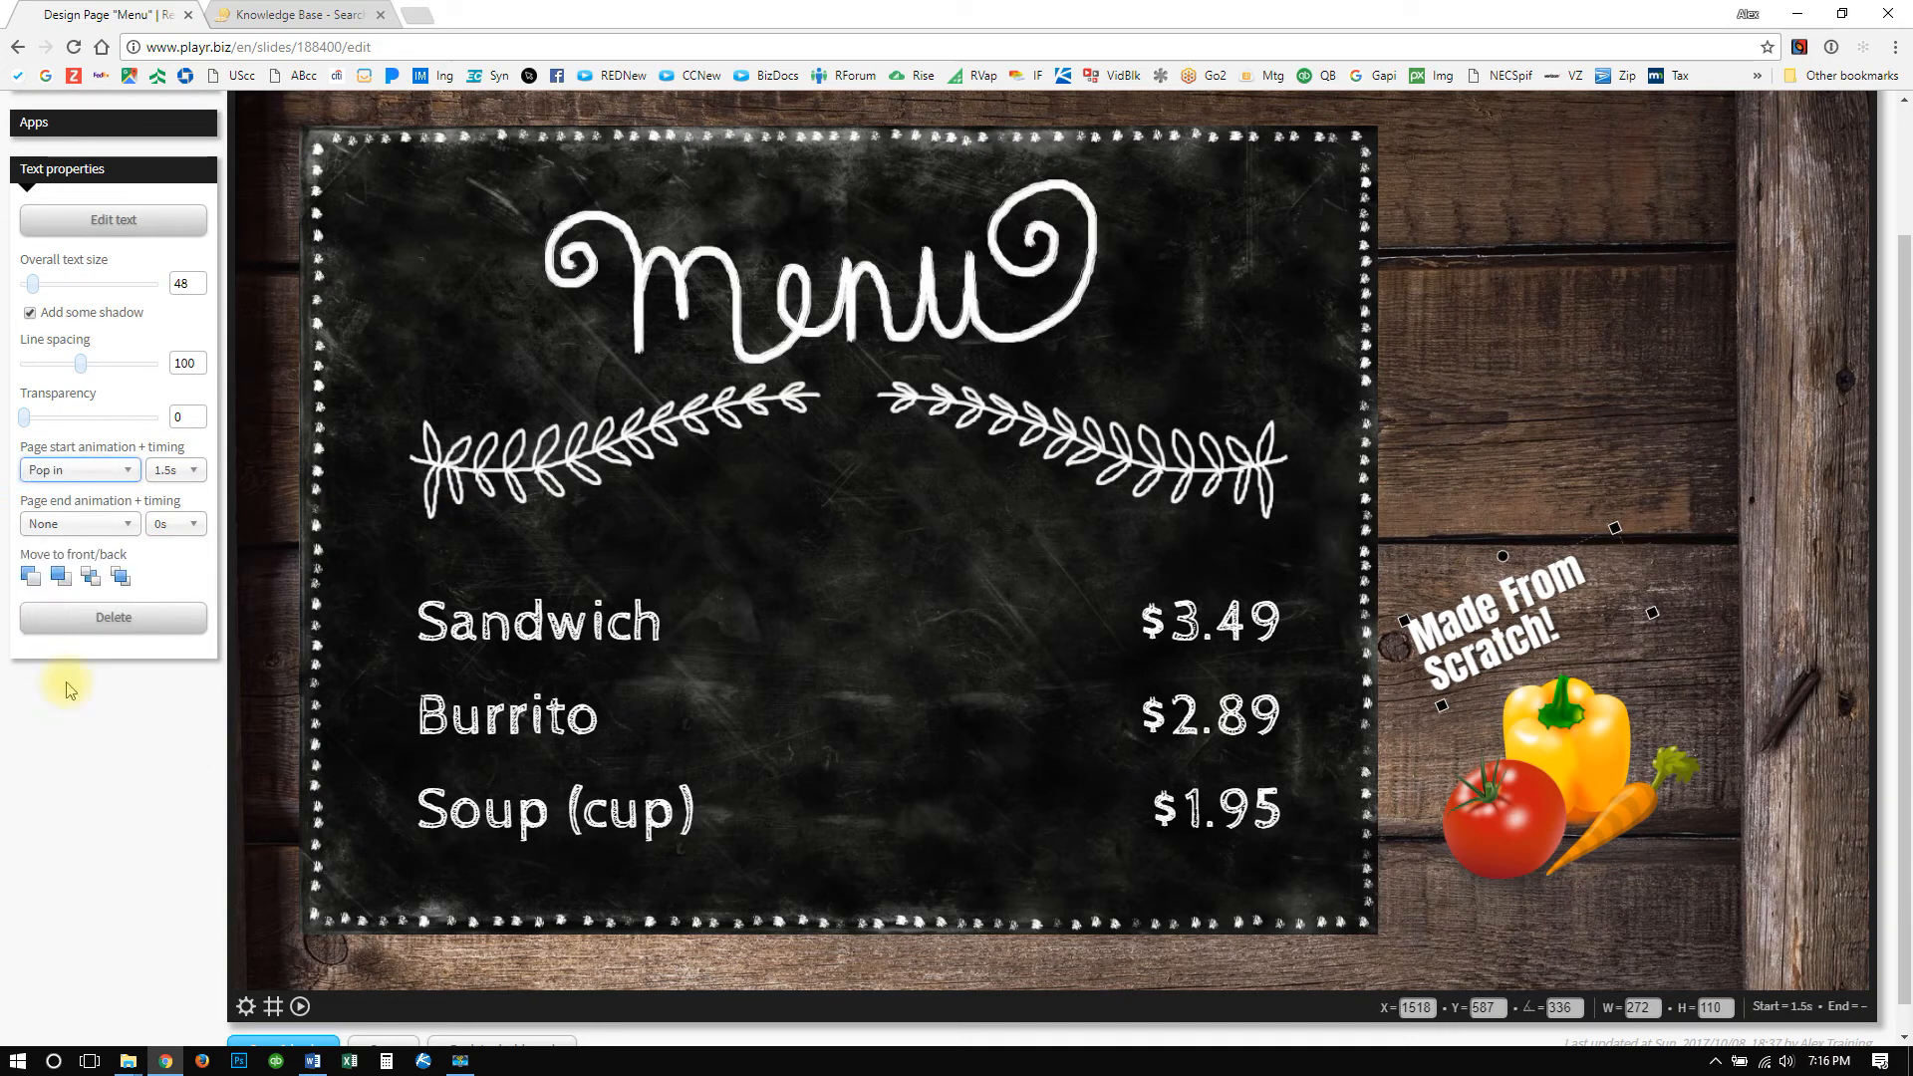
pyautogui.click(300, 1008)
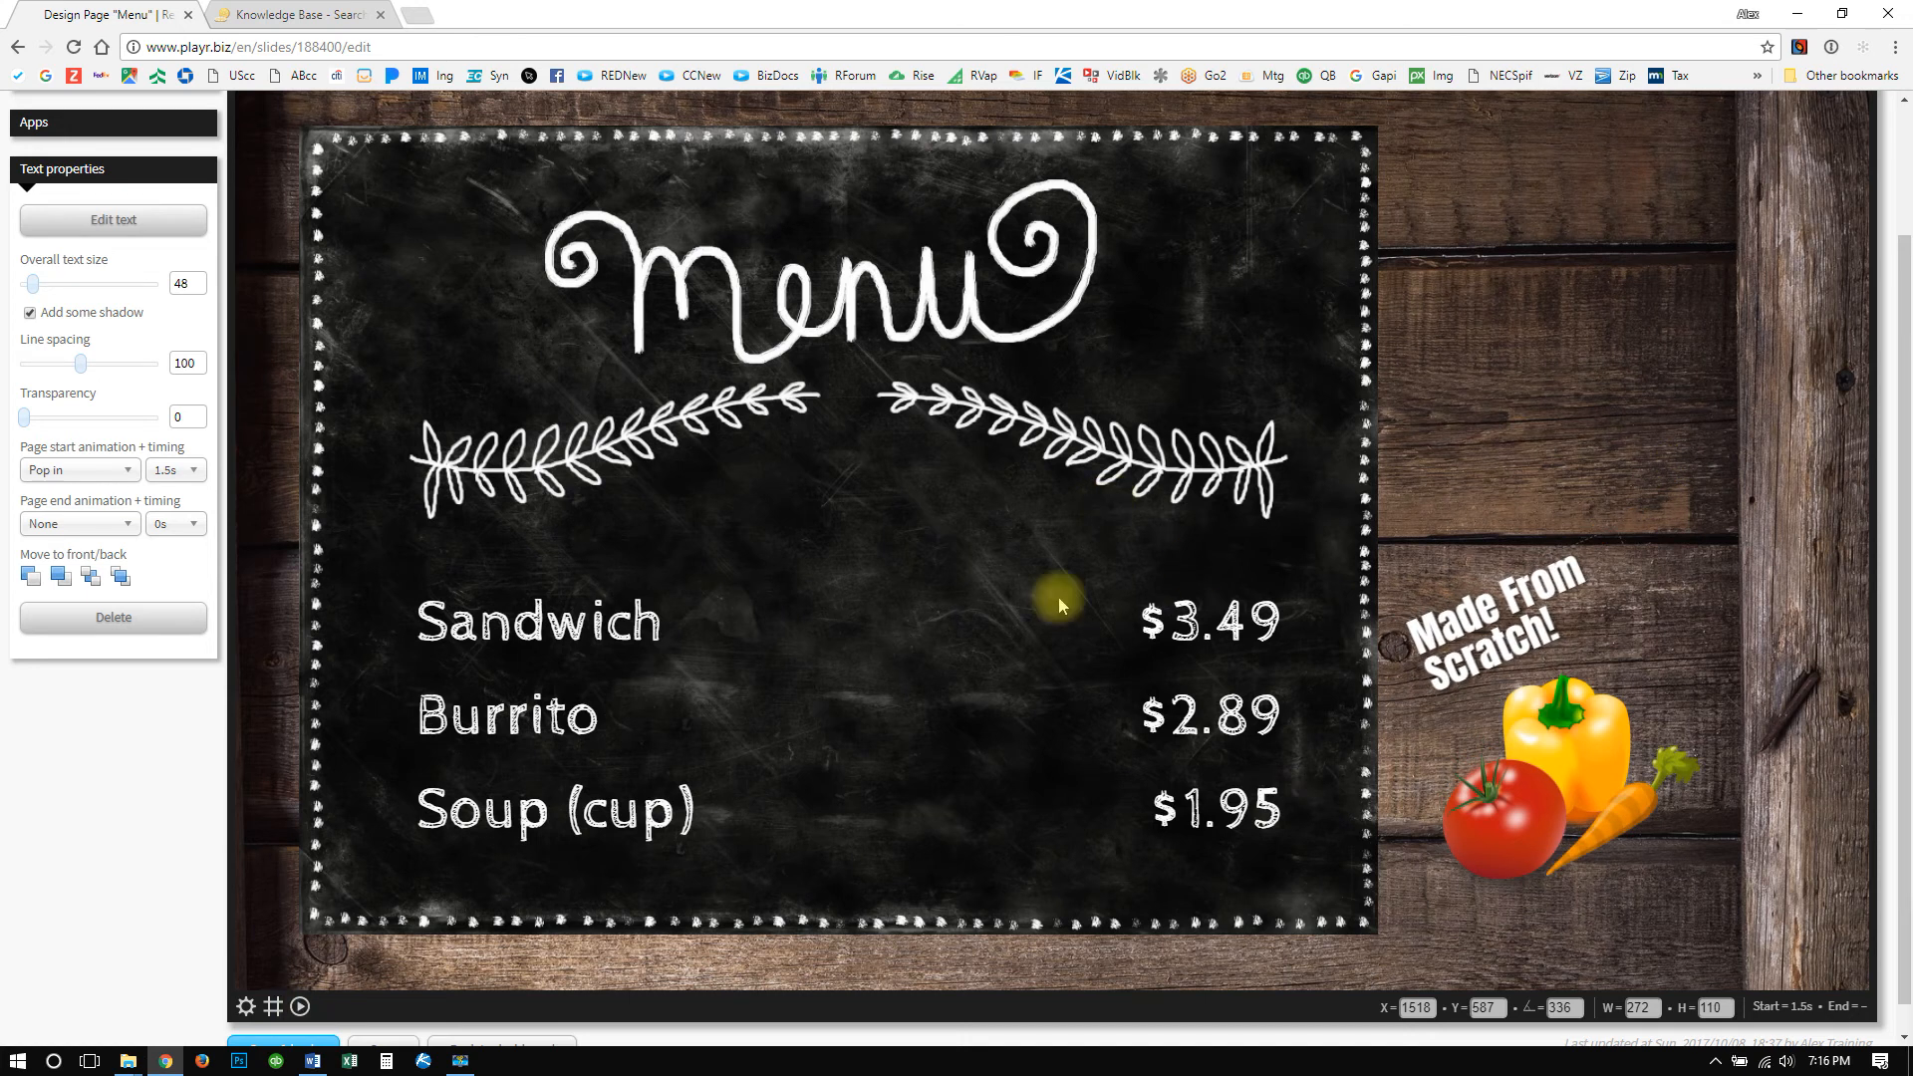
pyautogui.scroll(1, 1324, 525)
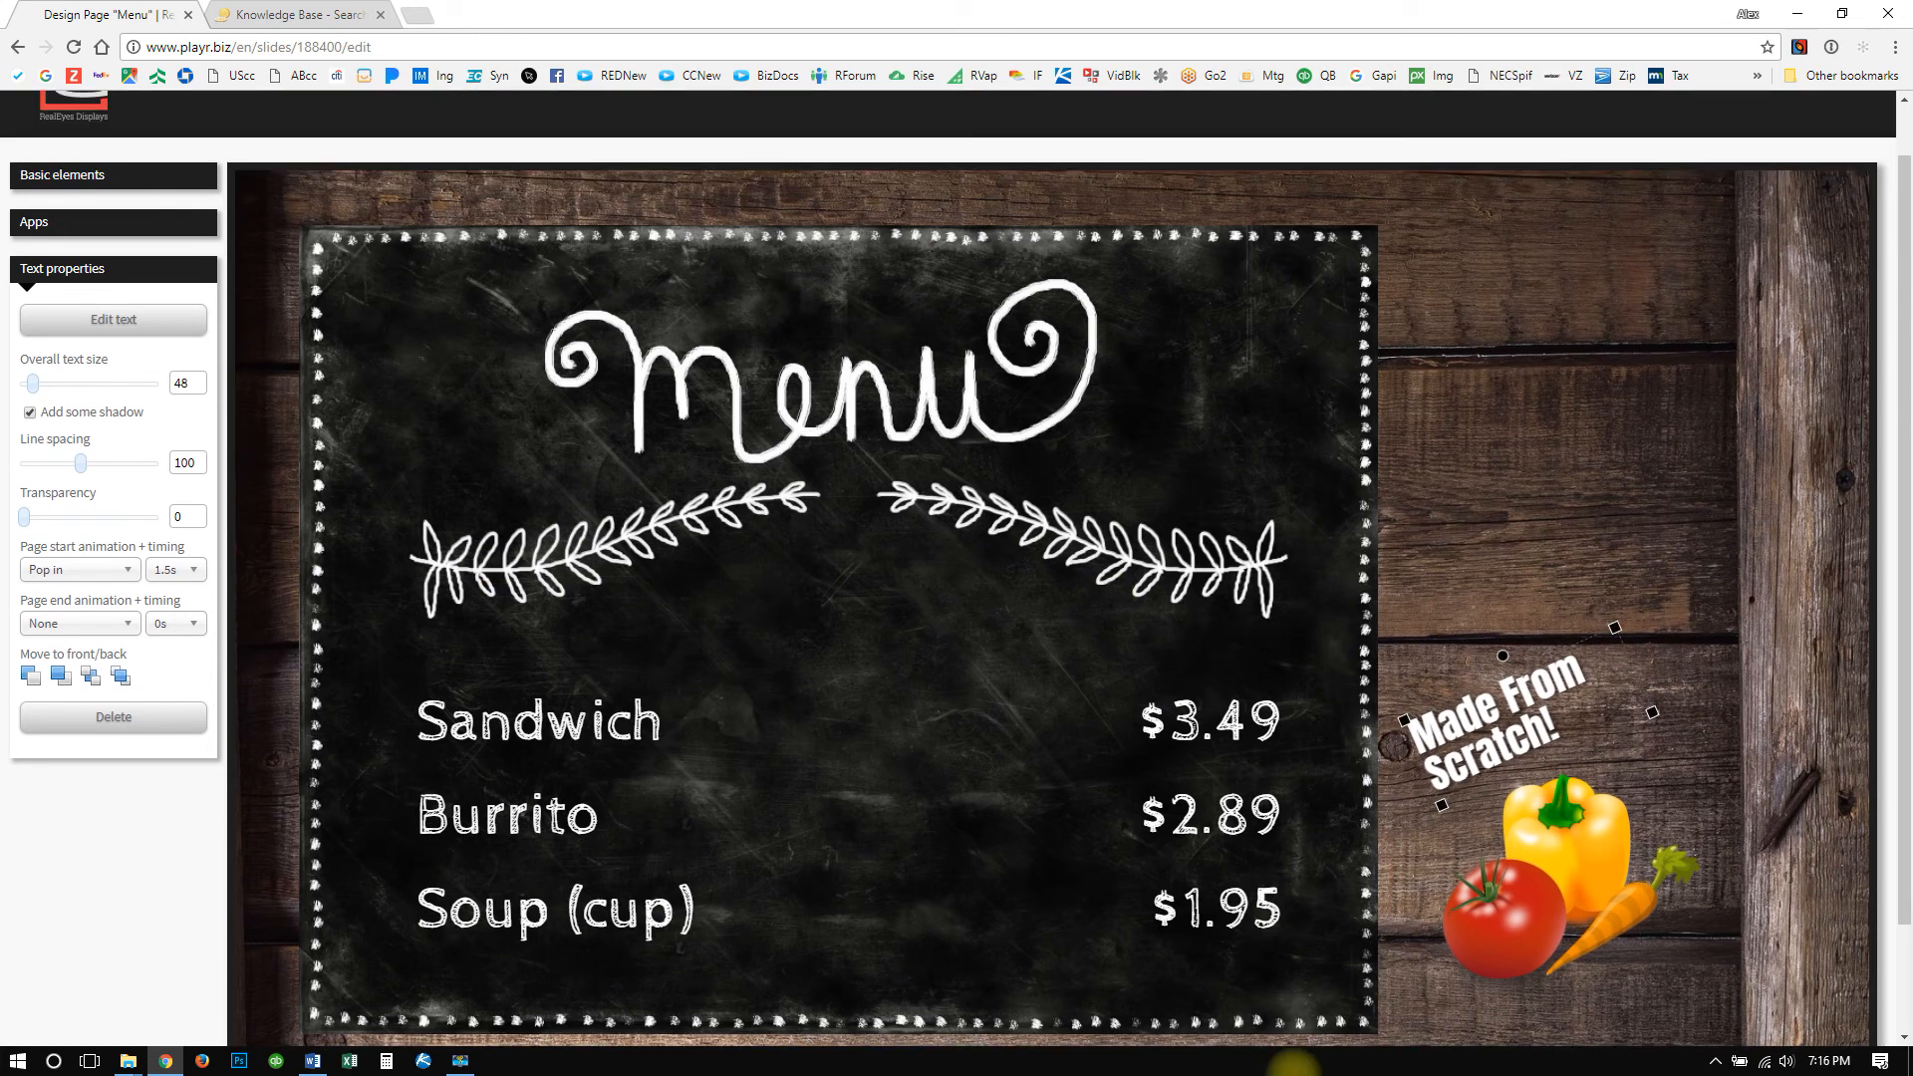
pyautogui.scroll(-1, 1027, 399)
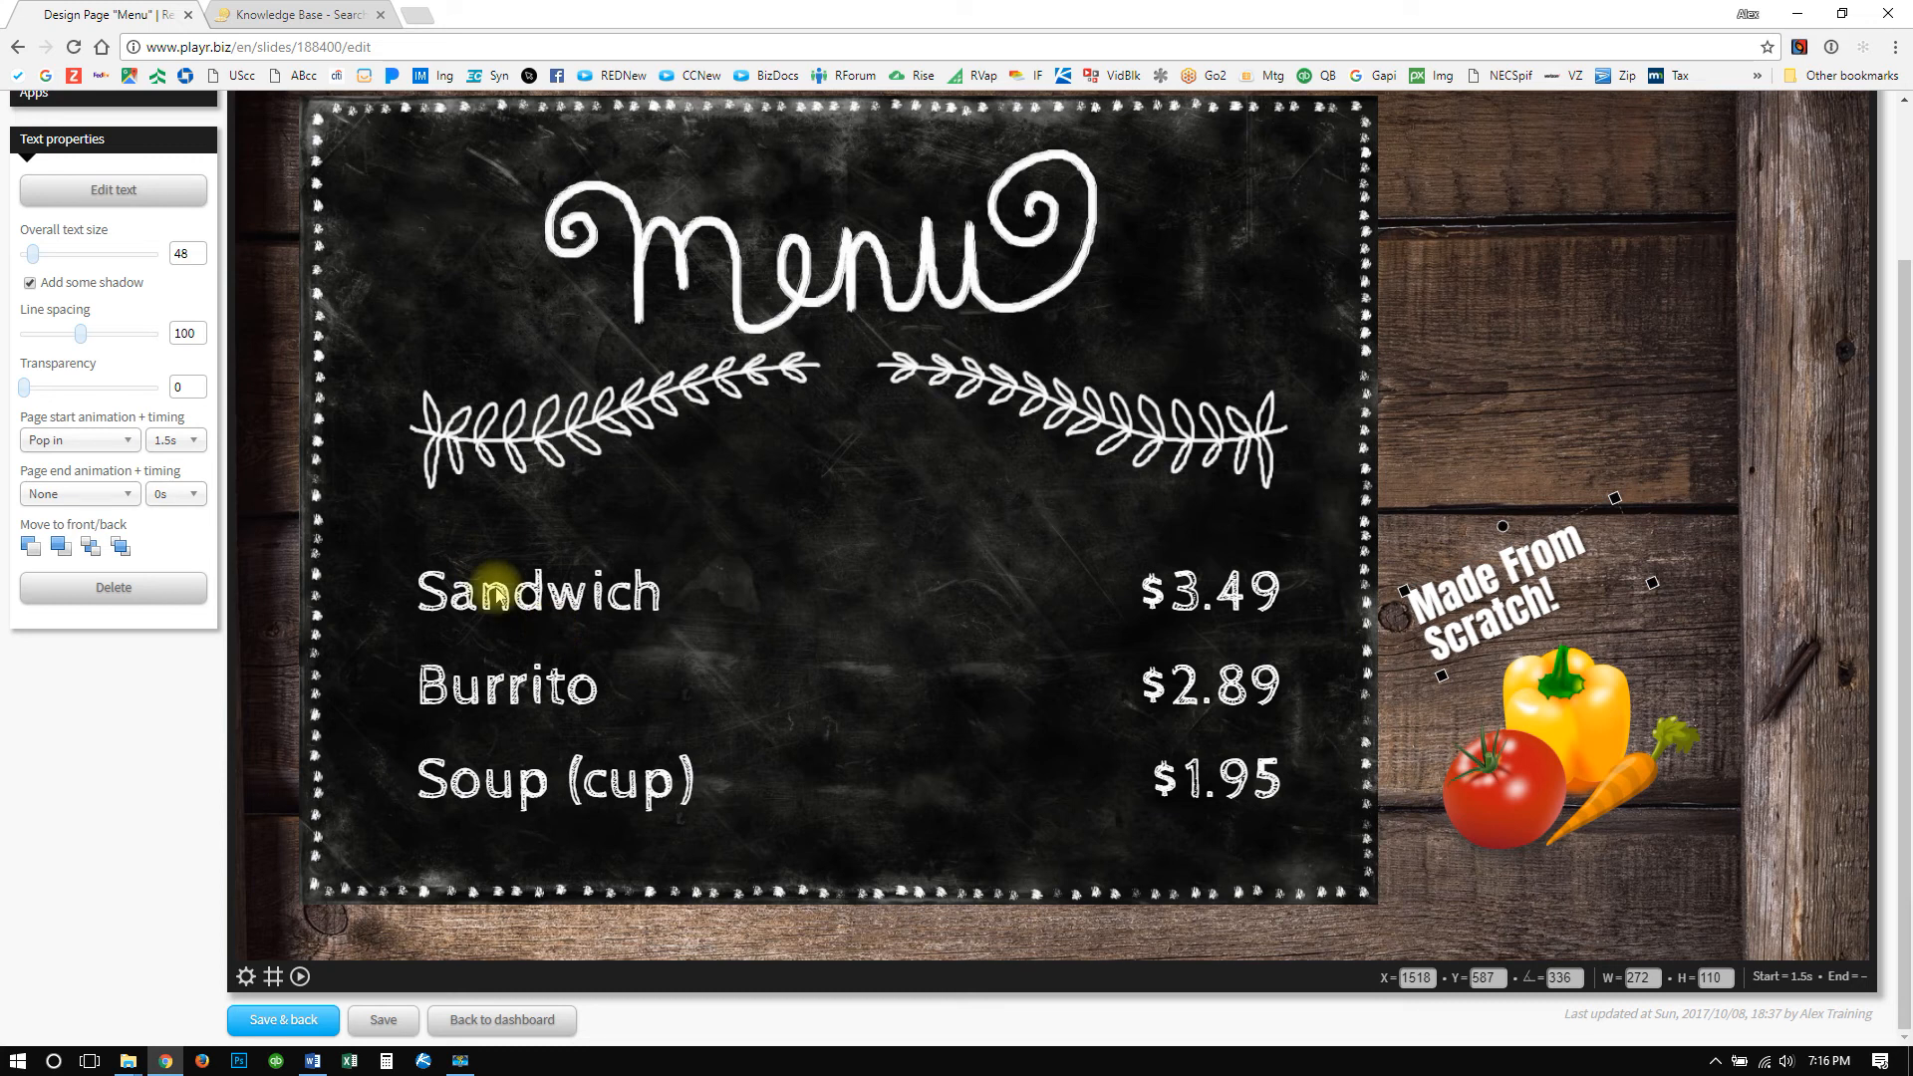
pyautogui.click(584, 600)
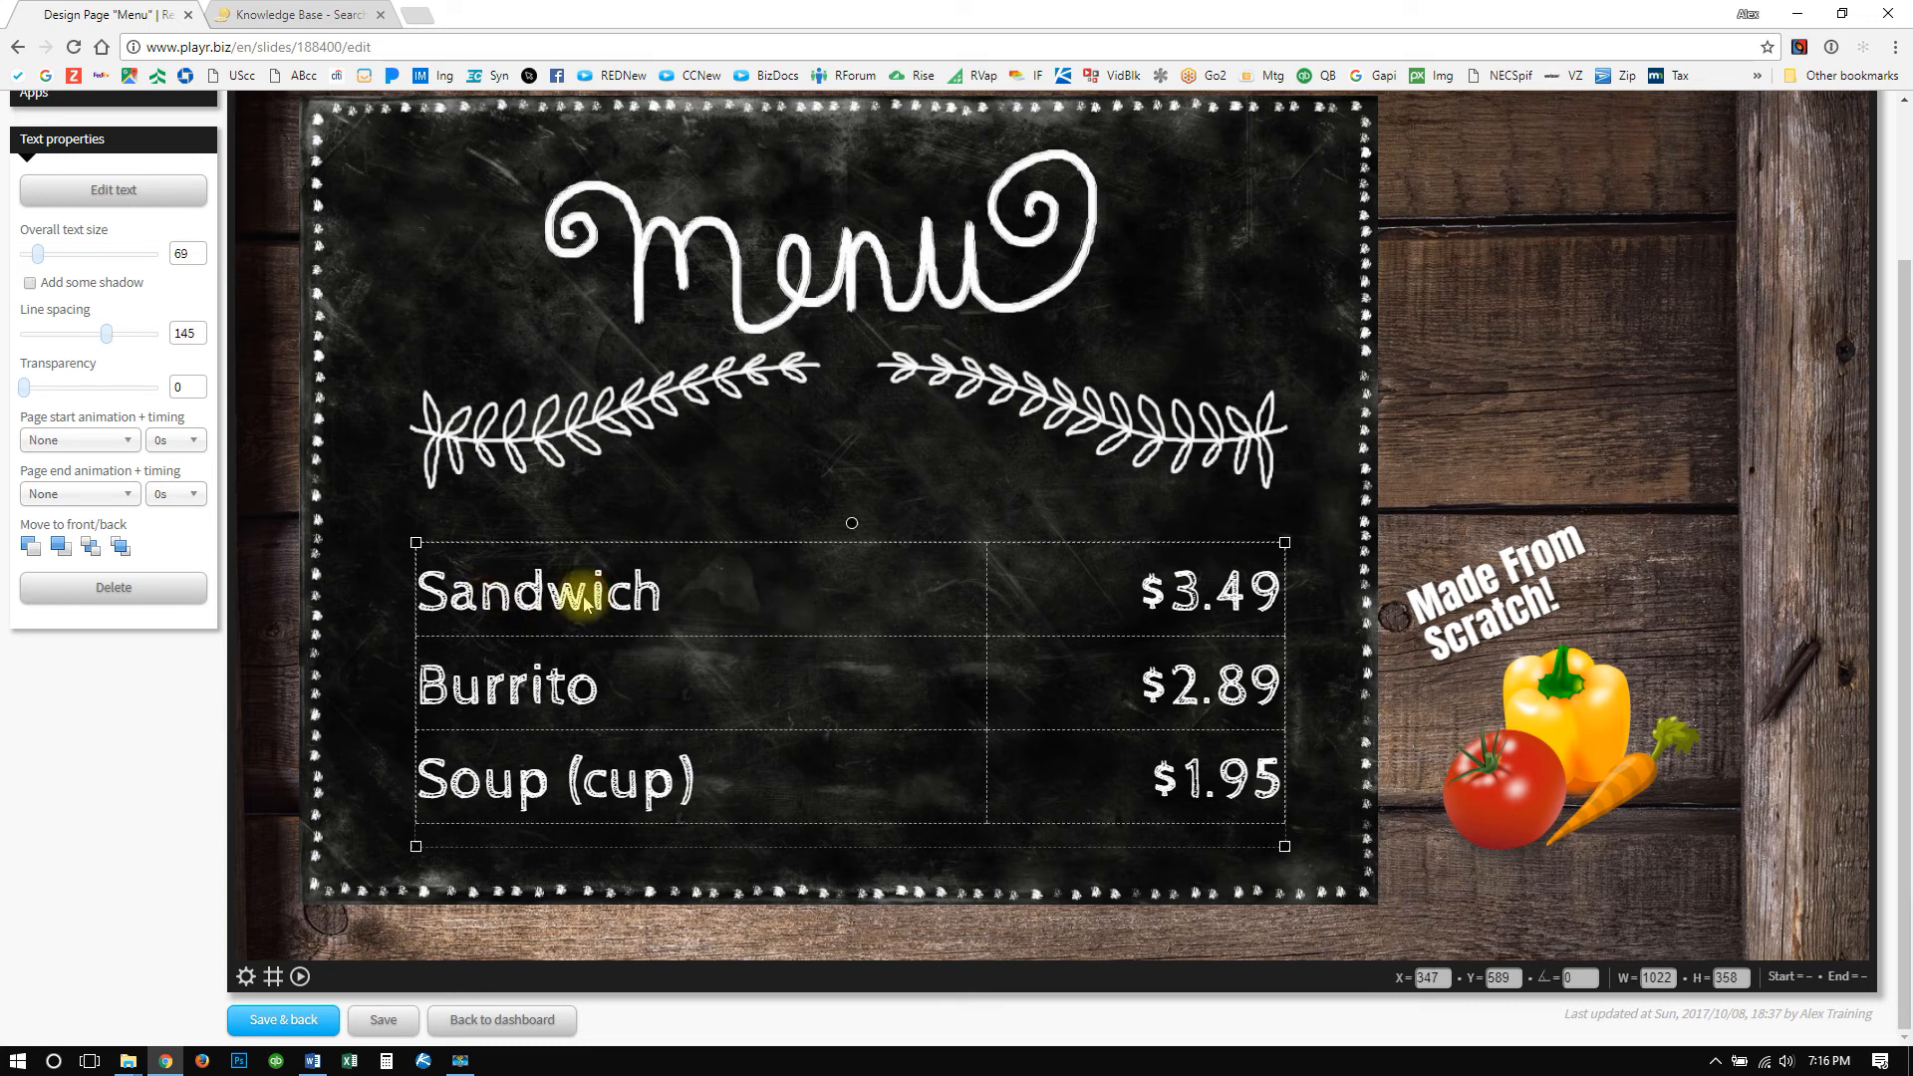
pyautogui.click(1044, 438)
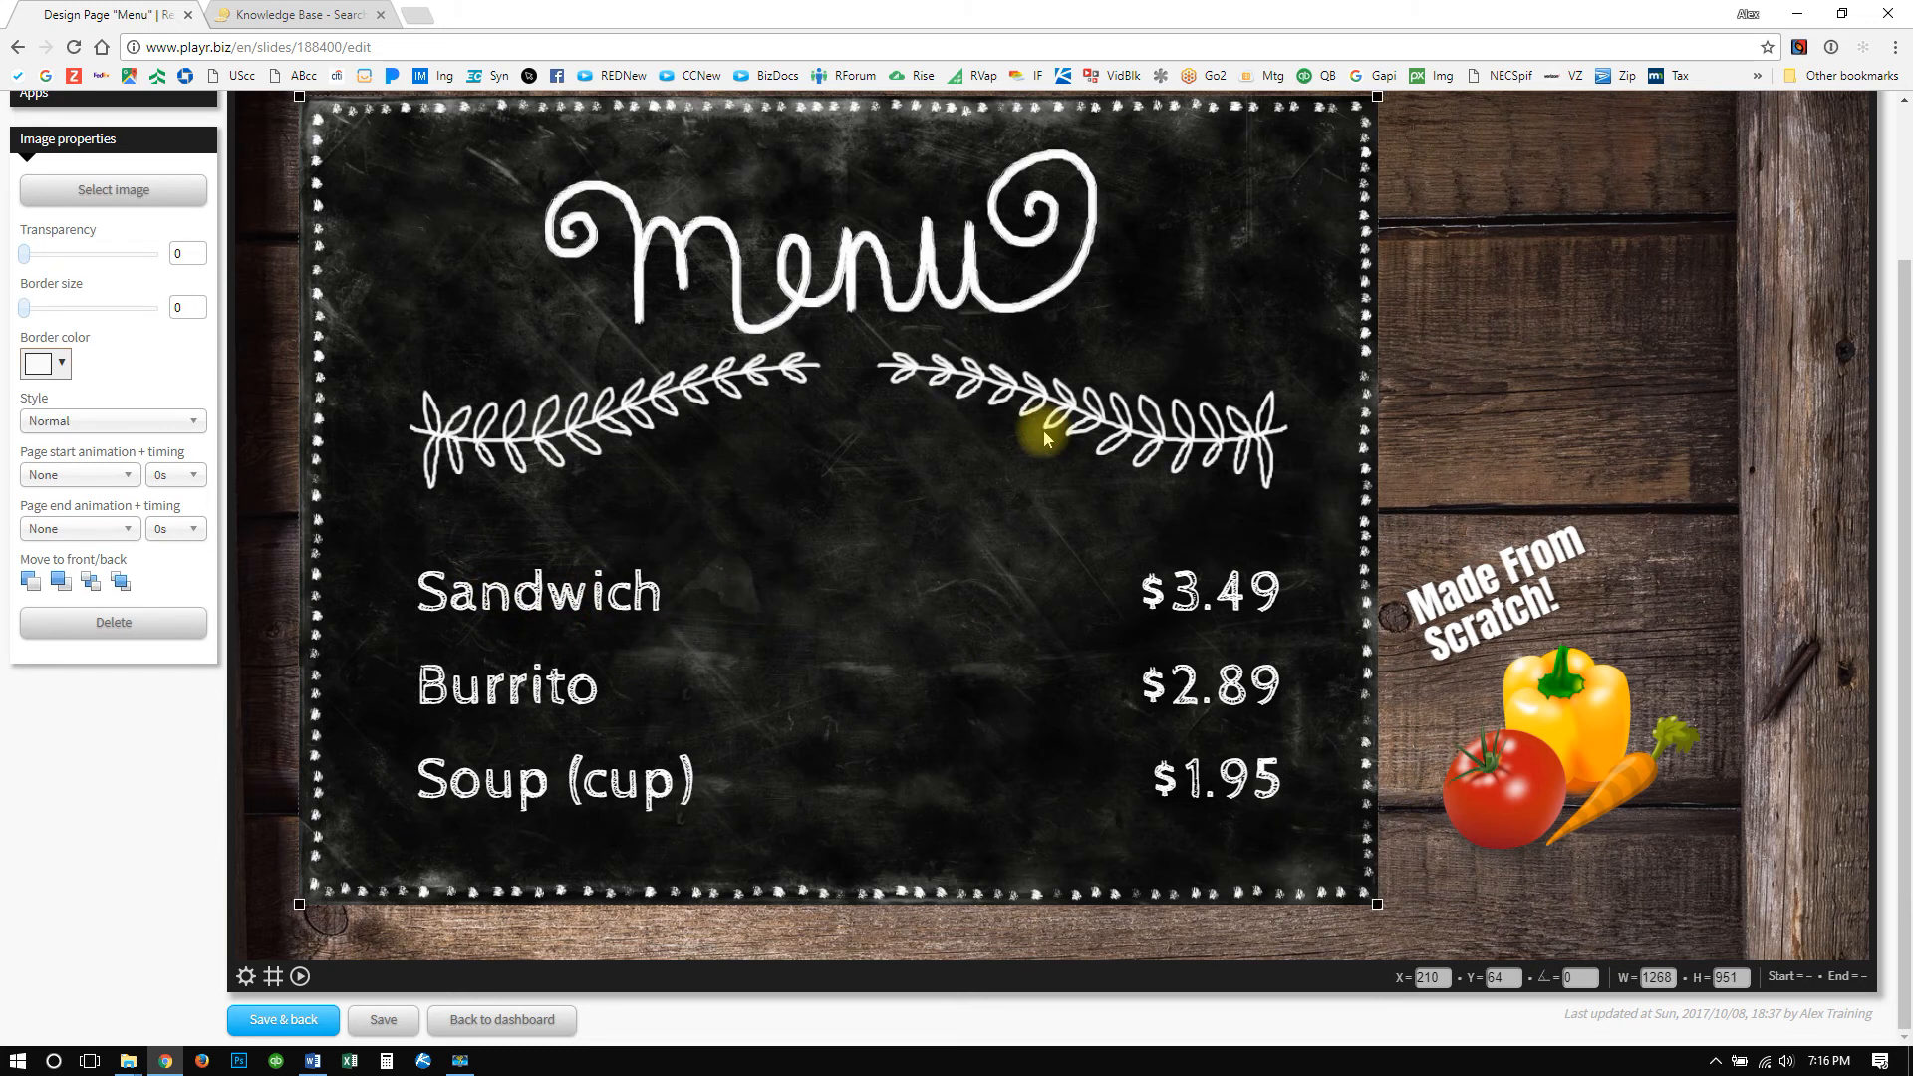
pyautogui.scroll(1, 931, 628)
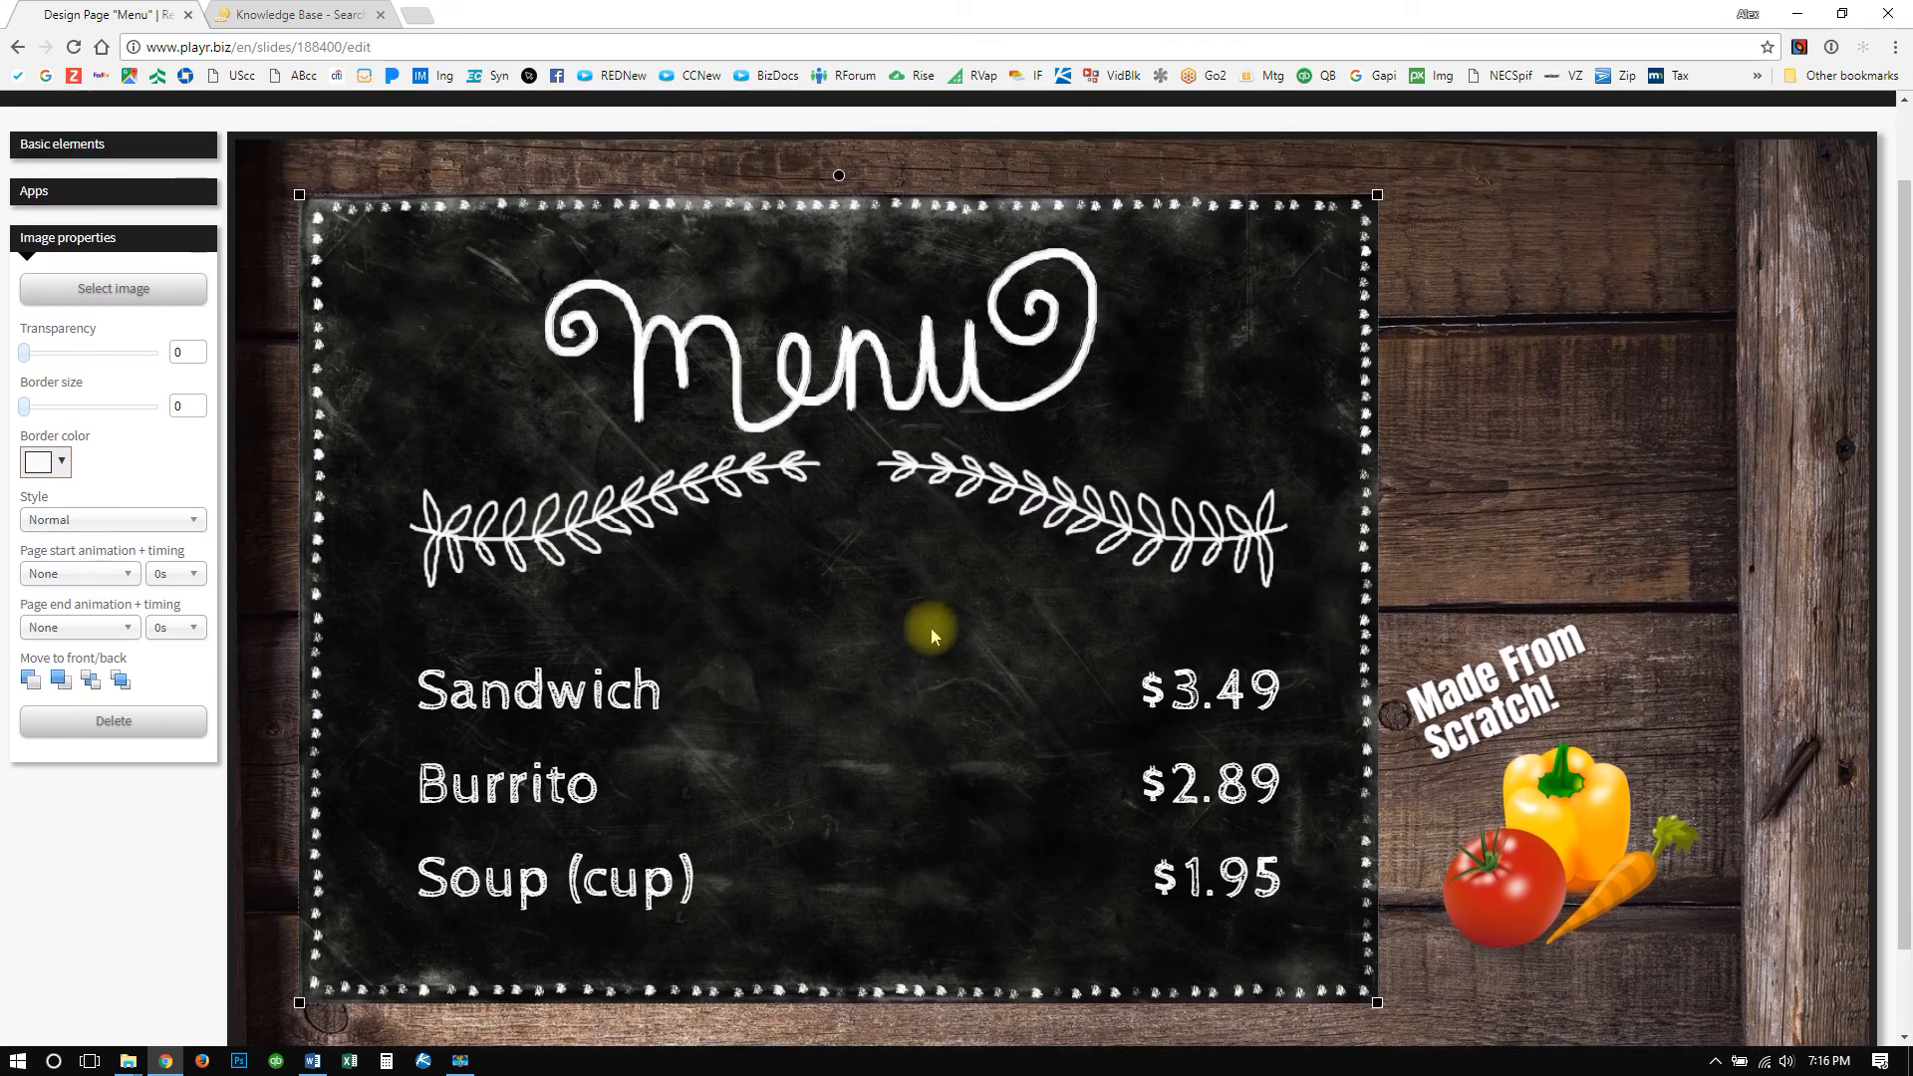
pyautogui.scroll(-1, 930, 628)
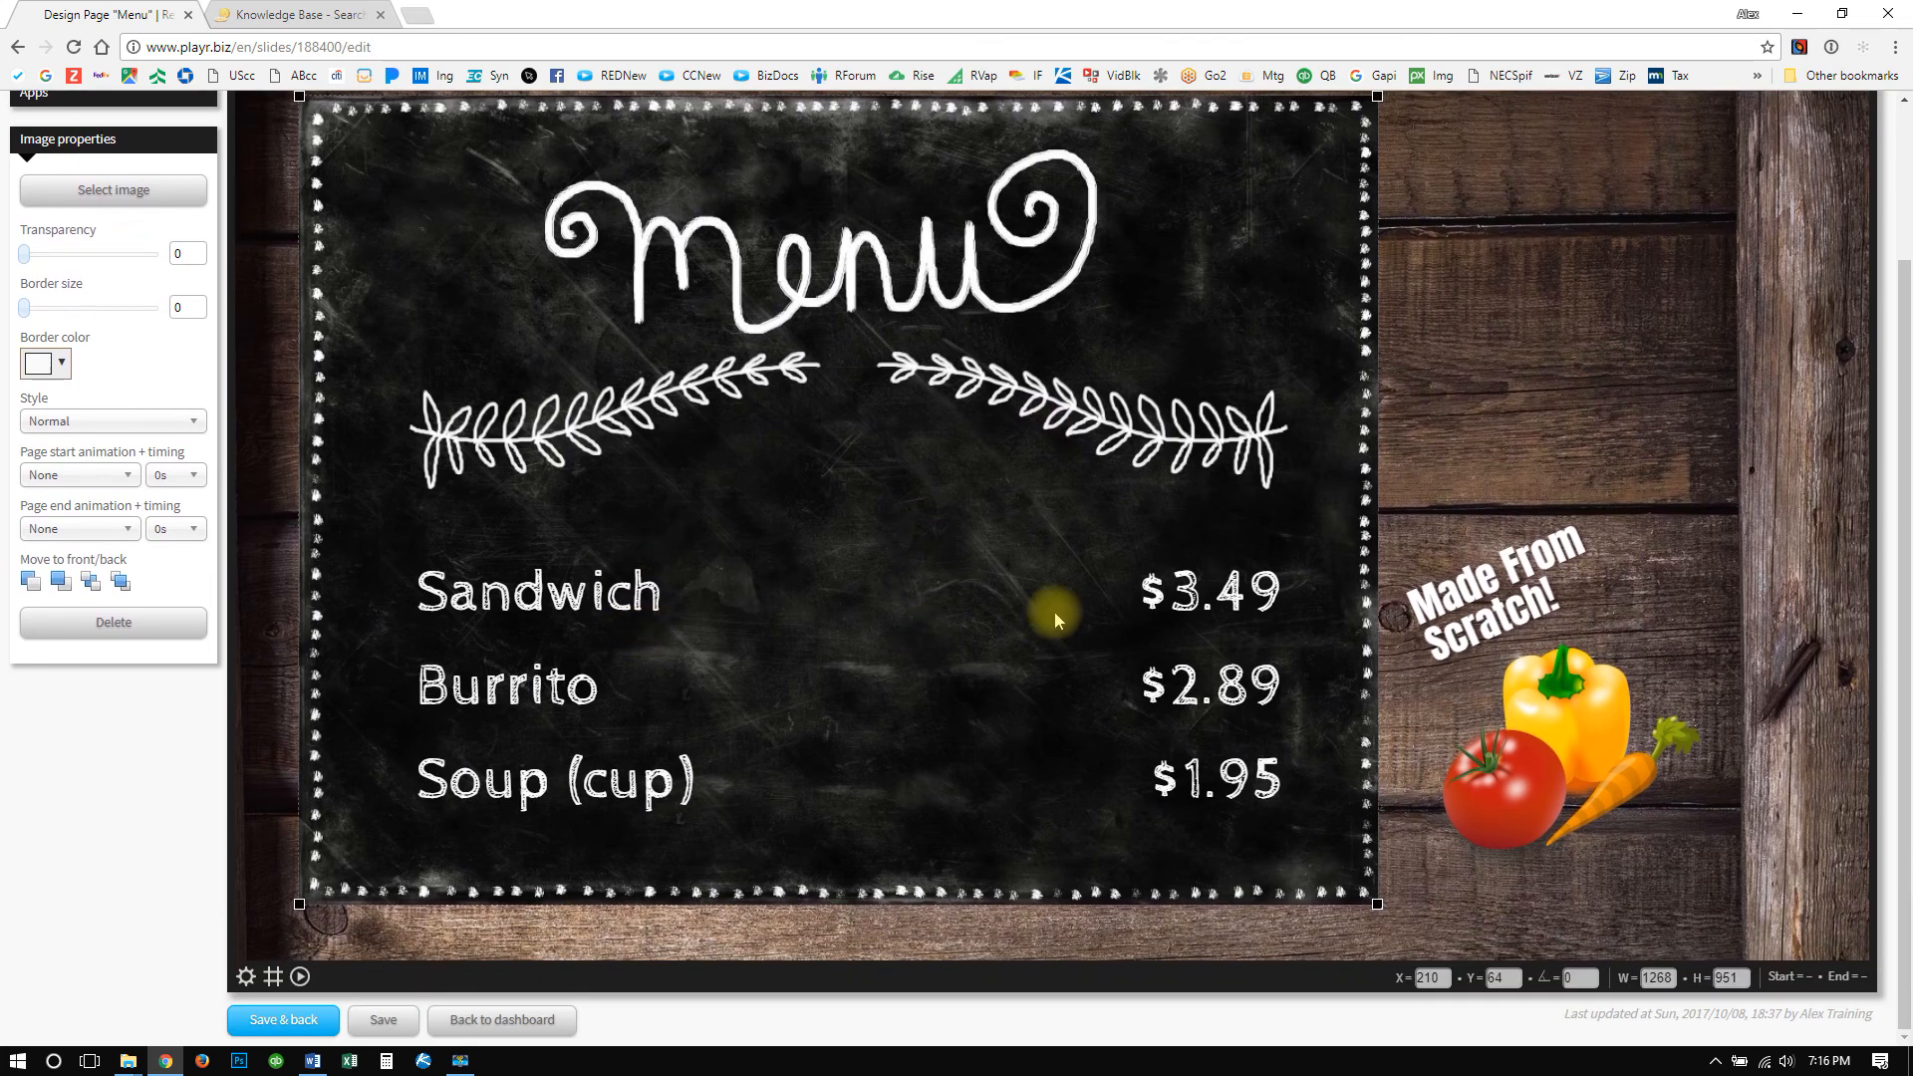
# Show the apps that can be added to the menu page.
pyautogui.click(134, 100)
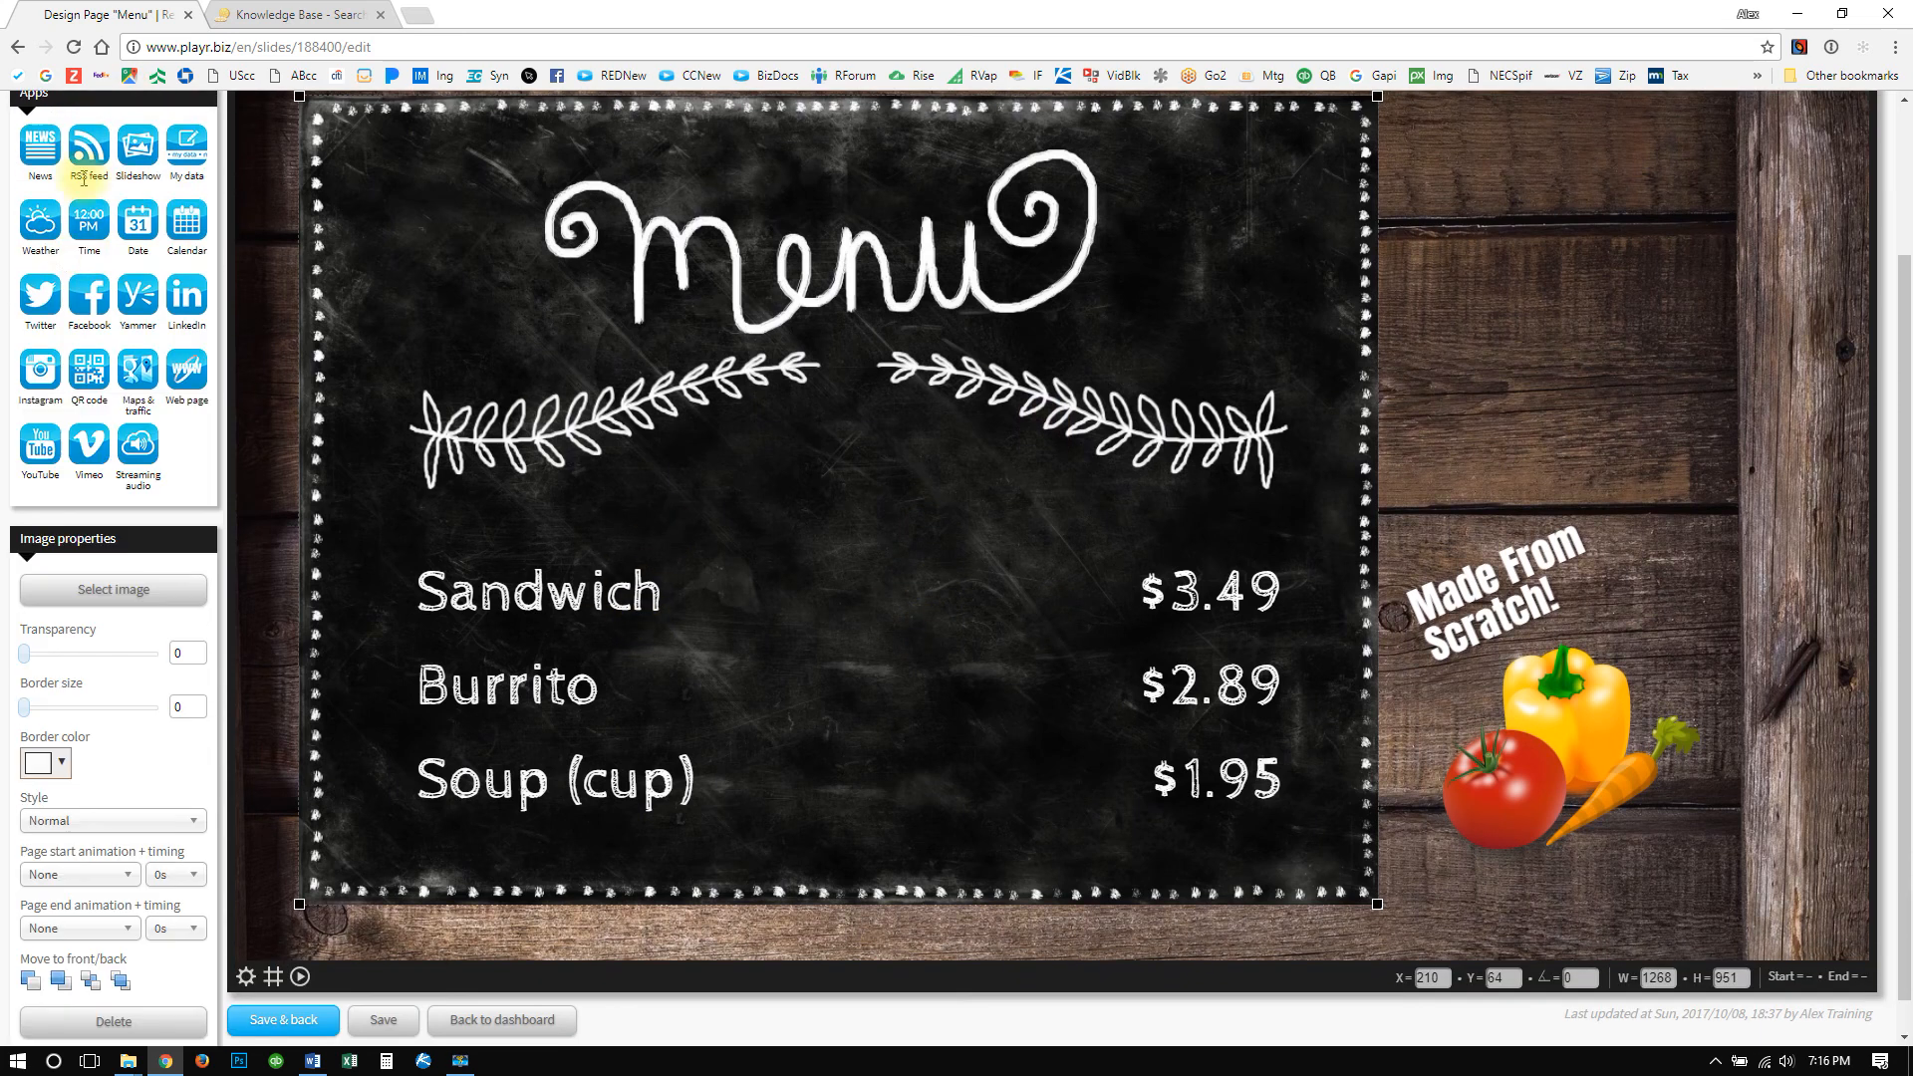